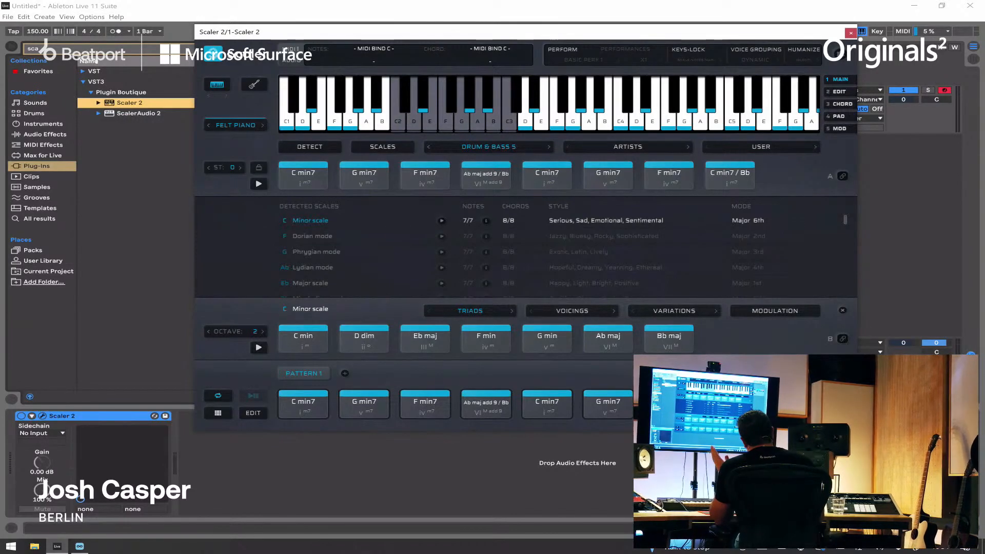
Step: Load the Deep House 1 chord set from Scaler's genre progressions
drag(633, 32, 636, 61)
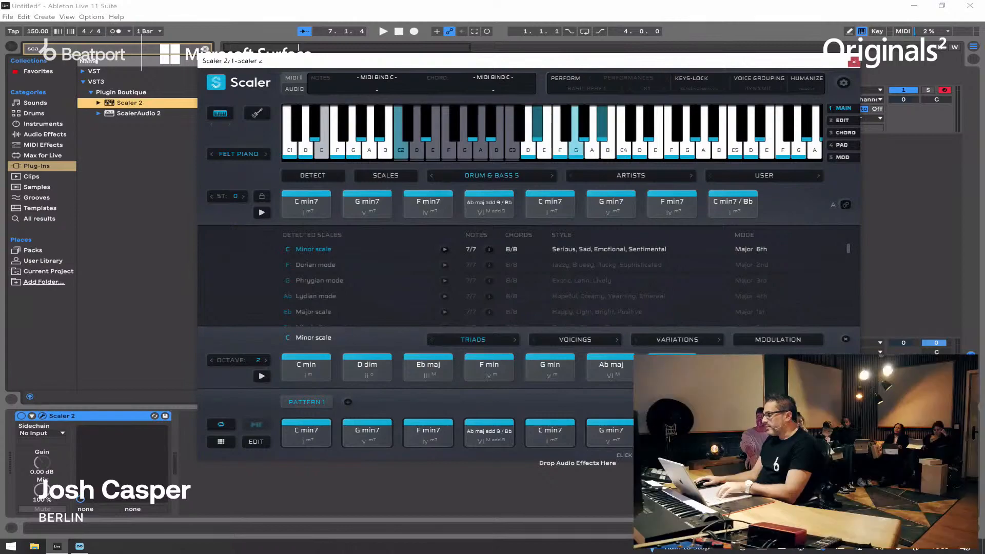
click(492, 176)
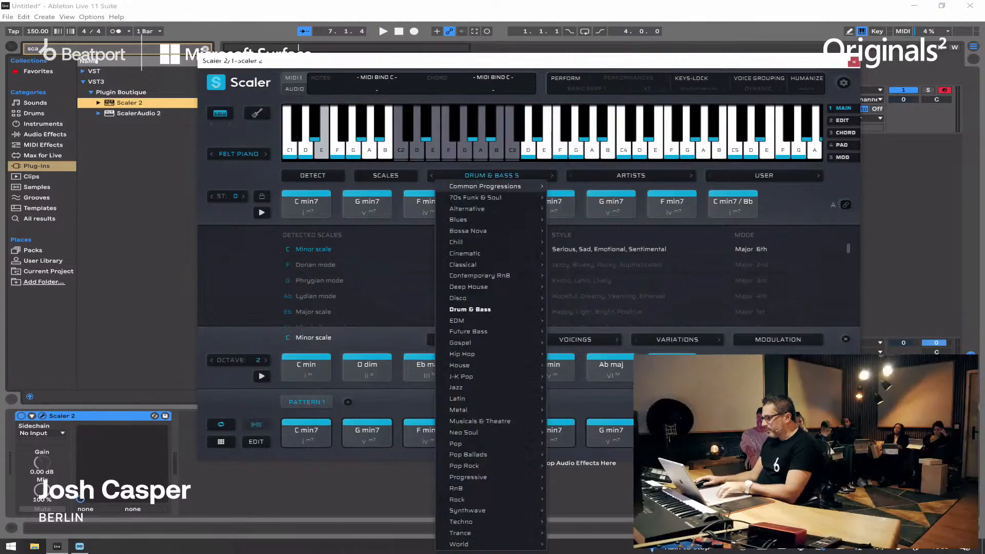
mouse_move(488, 287)
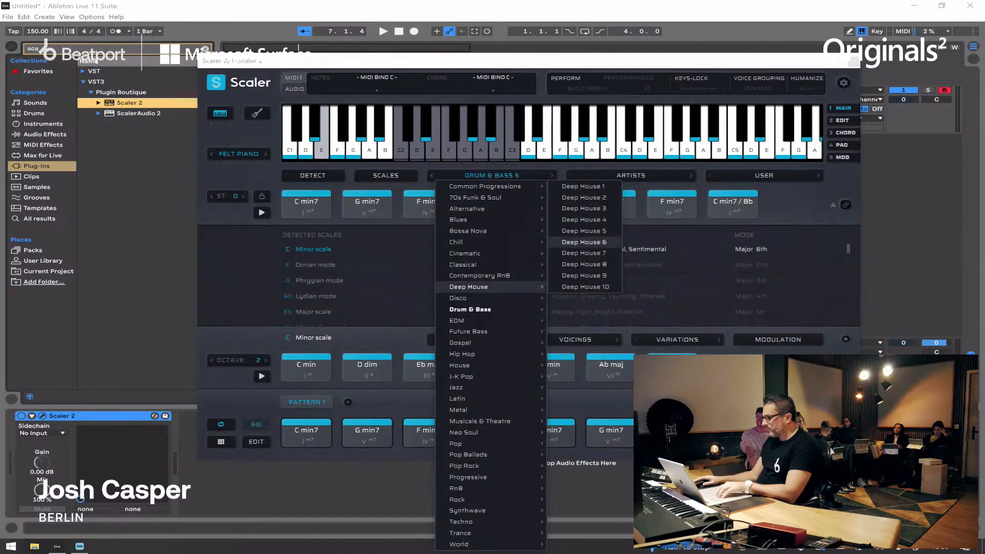
click(584, 186)
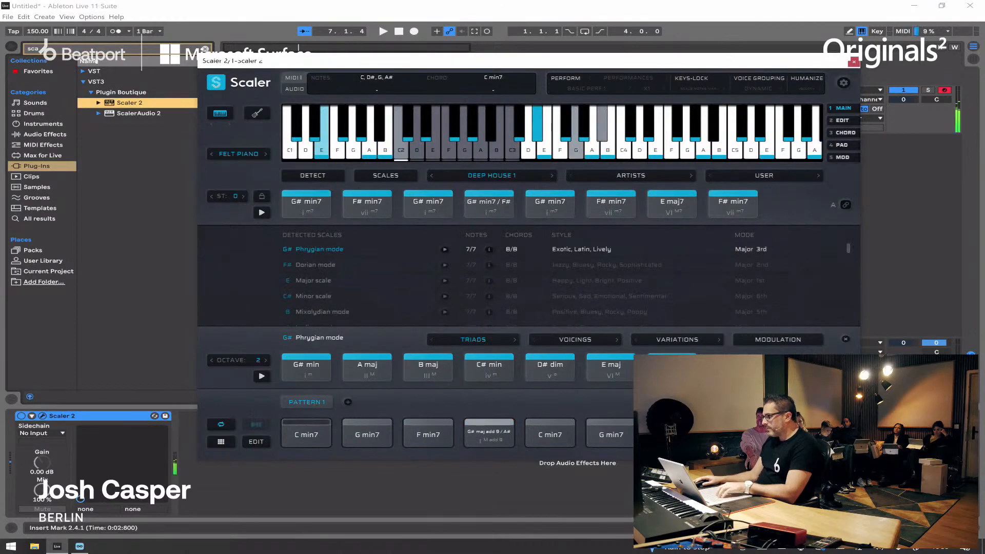
Step: Bind MIDI input to chord section A and load the Hip Hop 1 chord set
click(846, 204)
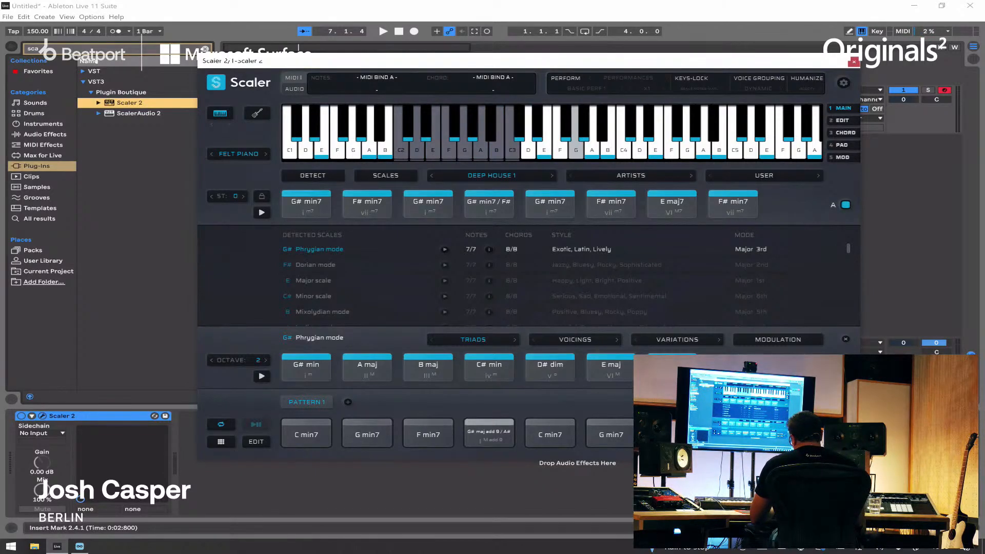
click(492, 176)
mouse_move(462, 354)
click(577, 299)
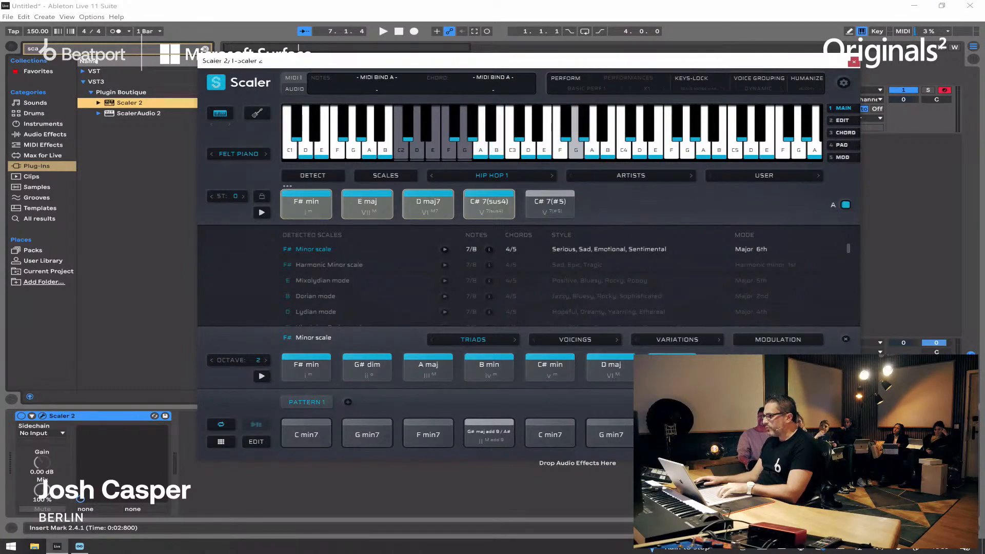
Step: Place F# min, E maj, D maj7 and C# 7(sus4) in the first four Pattern 1 slots and remove the leftover chords after them
drag(307, 204, 317, 432)
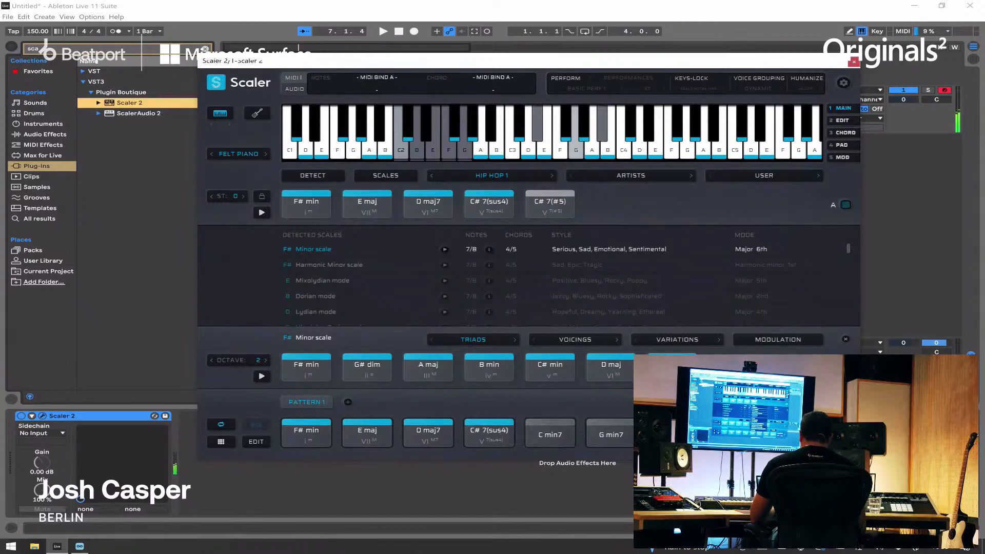
right_click(550, 434)
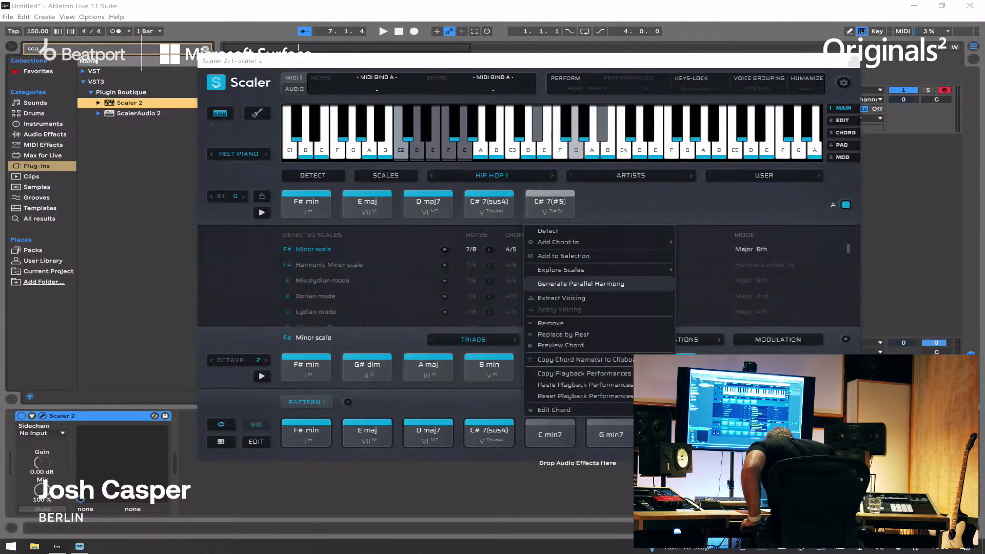
click(551, 323)
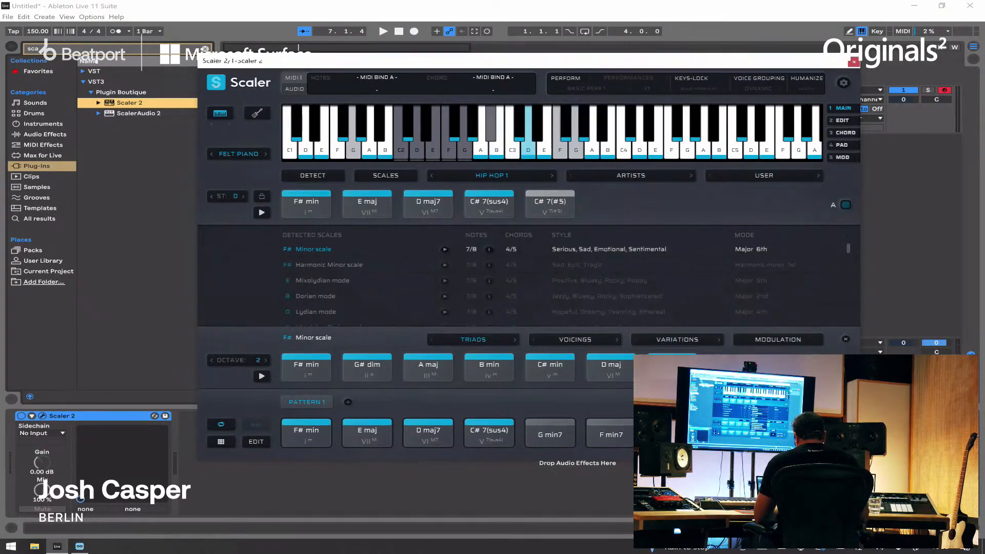
right_click(551, 434)
click(550, 323)
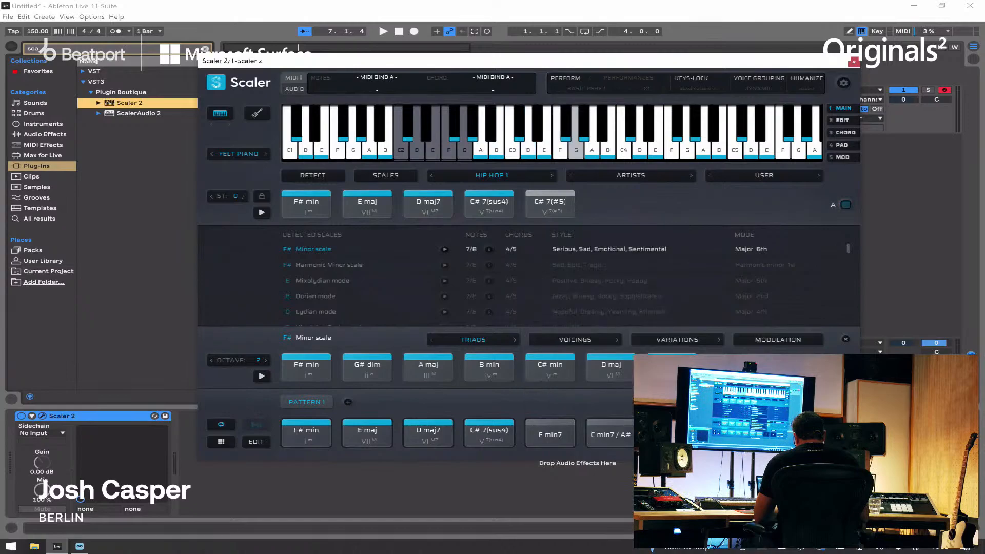
right_click(550, 434)
click(550, 324)
right_click(550, 434)
click(551, 323)
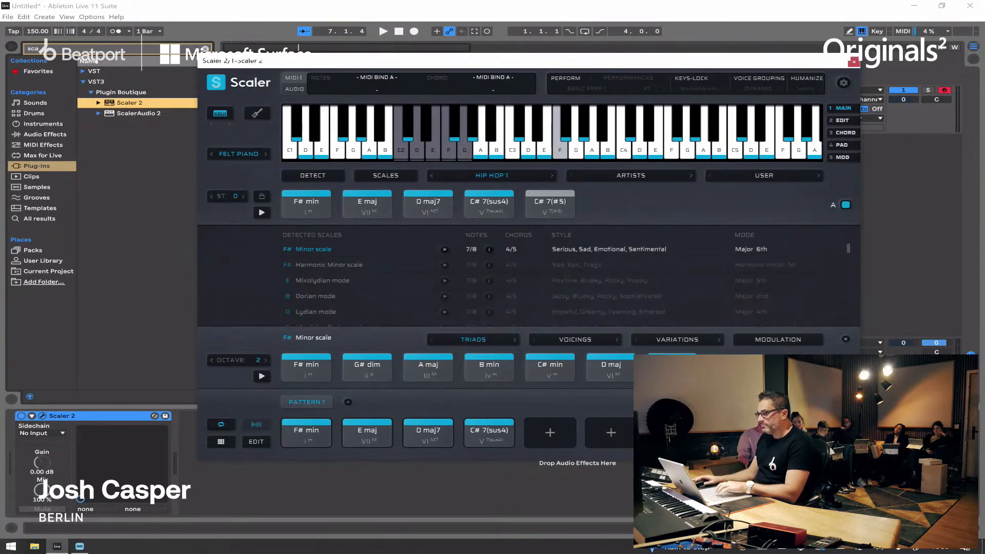
Step: Play the four-chord pattern with the transport to audition it, then stop playback
mouse_move(477, 63)
mouse_down()
mouse_move(548, 64)
mouse_move(482, 69)
mouse_up()
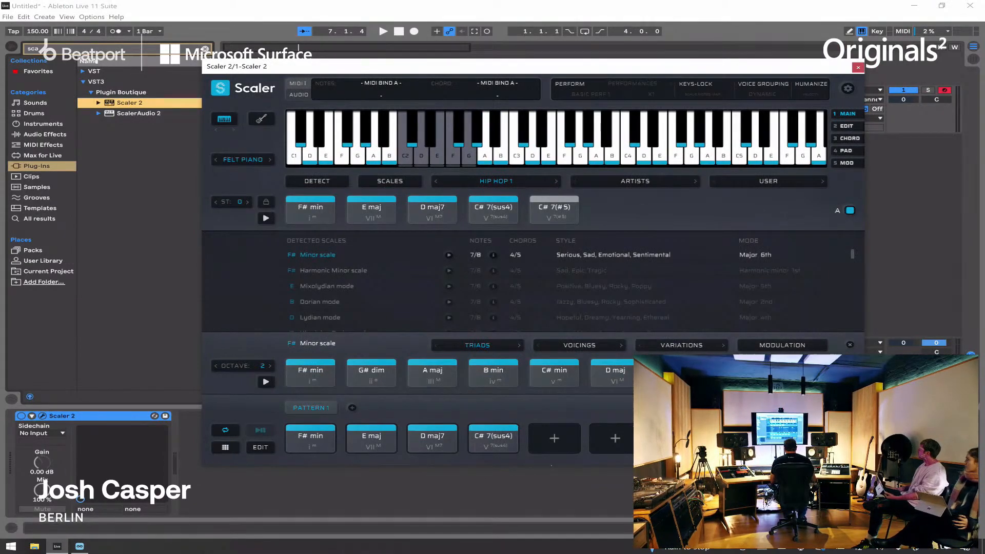
key(space)
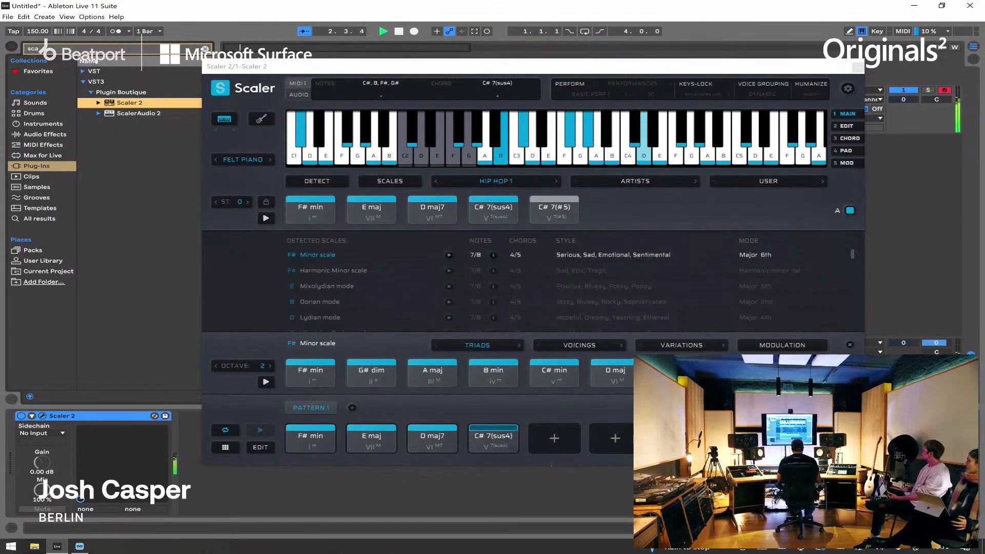
key(space)
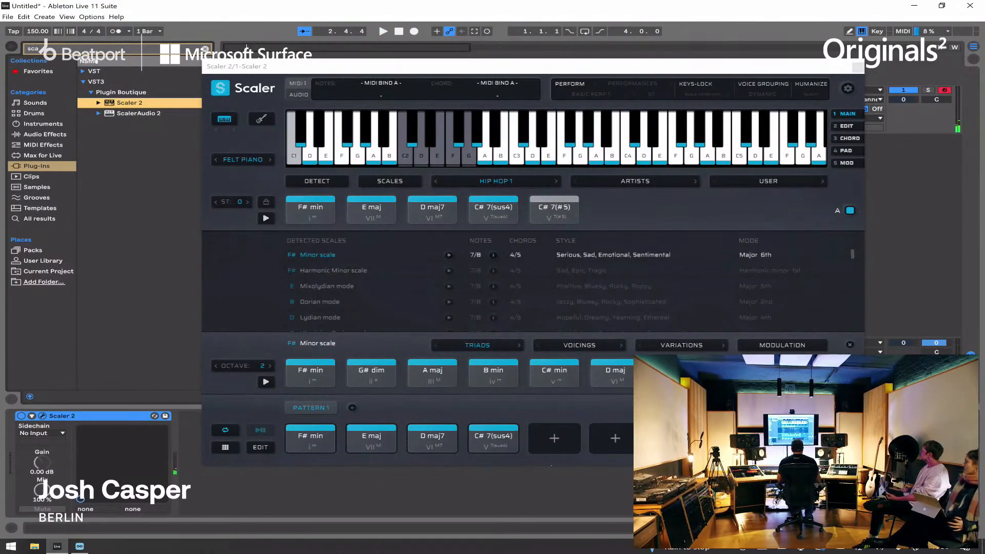
Step: Uncover the arrangement, extend its loop to 8 bars, and bring the Scaler window back into full view
drag(491, 69, 538, 173)
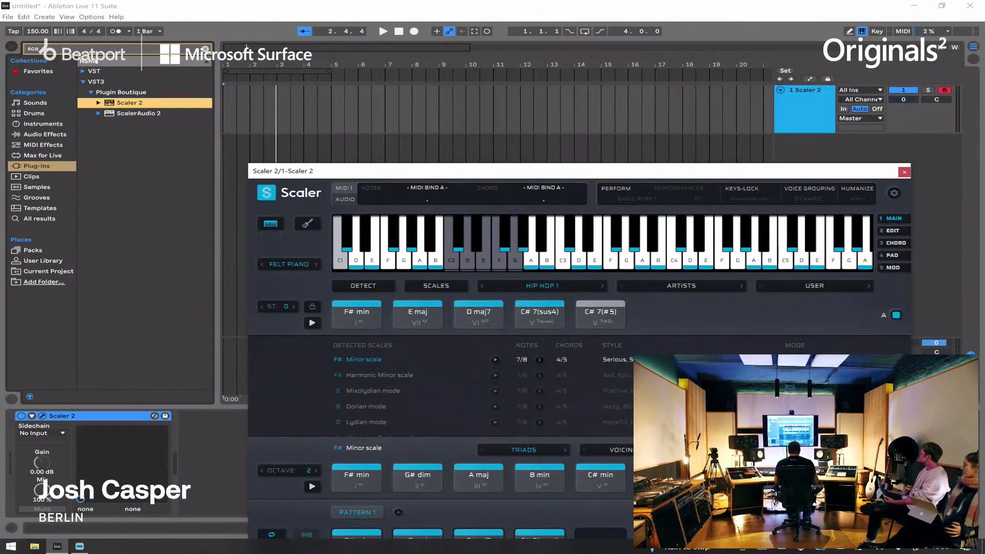
drag(331, 71, 439, 71)
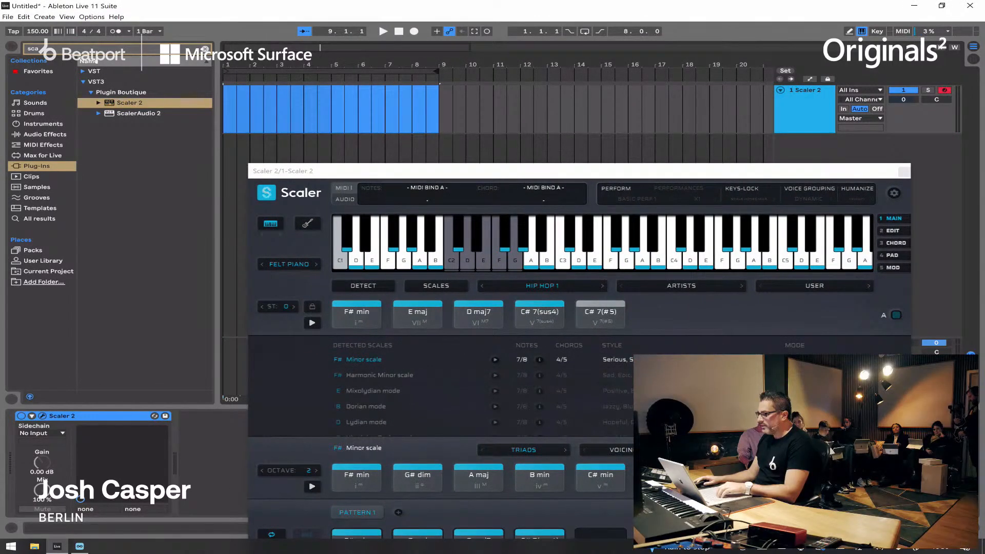
drag(514, 175, 466, 89)
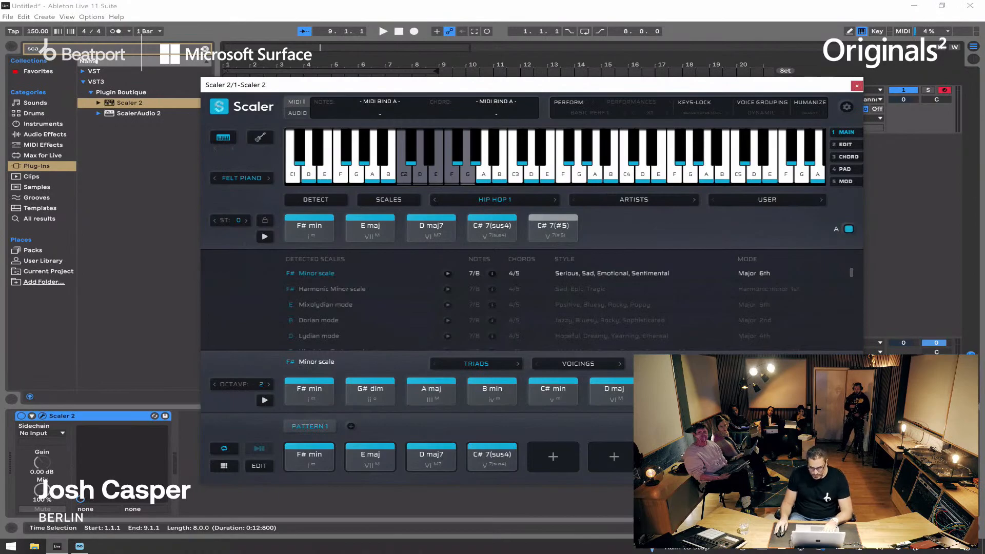
drag(499, 85, 503, 70)
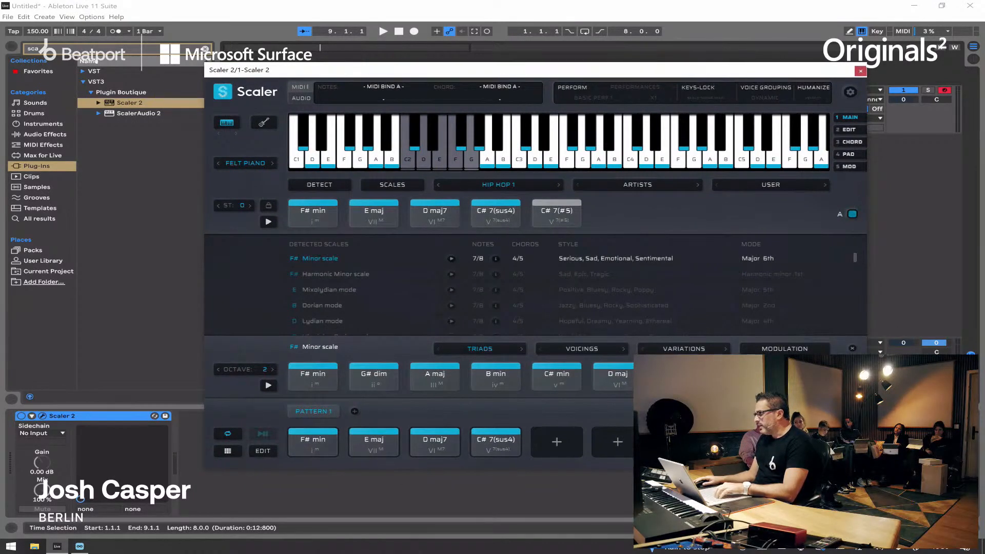
Step: Set Scaler's Humanize mode to Both and audition the pattern
click(814, 98)
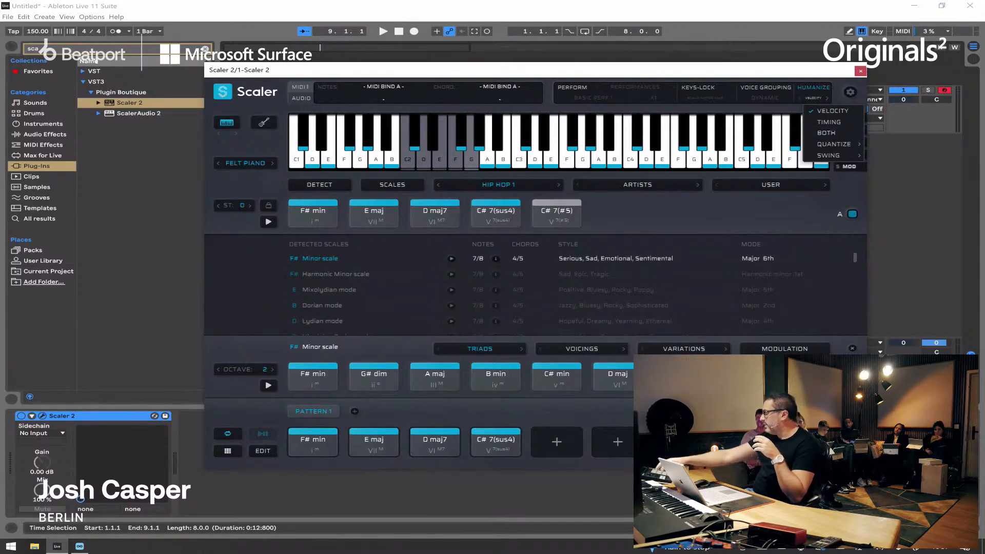
mouse_move(834, 144)
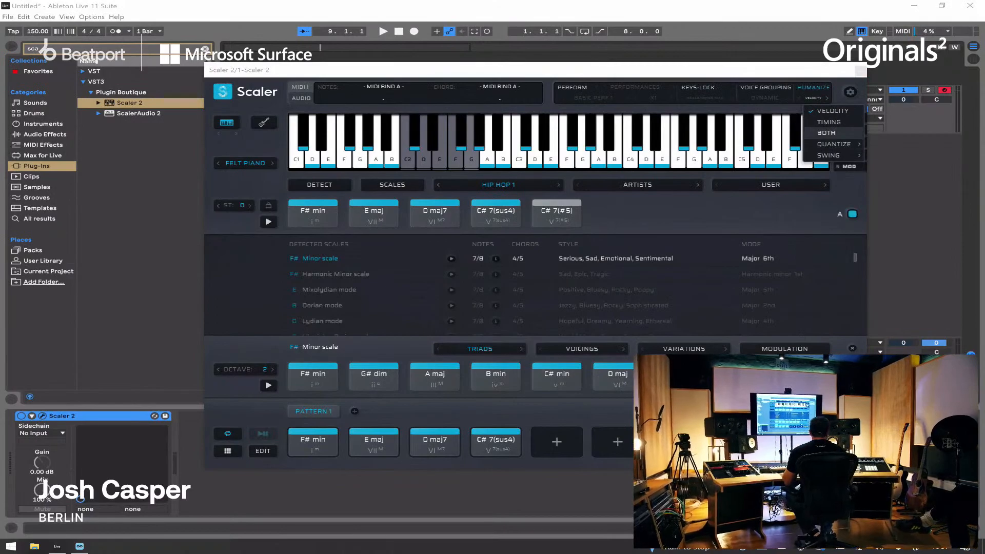
click(827, 133)
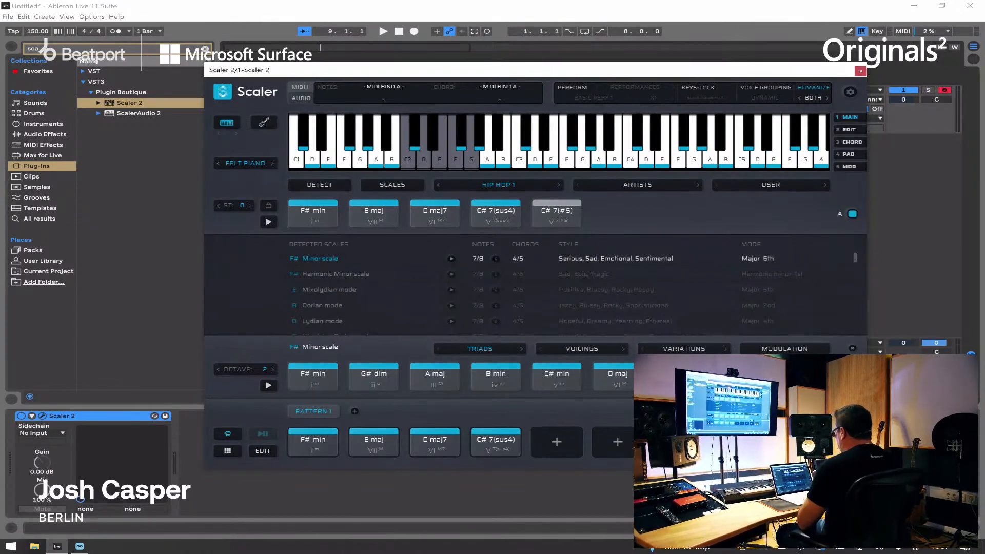
key(space)
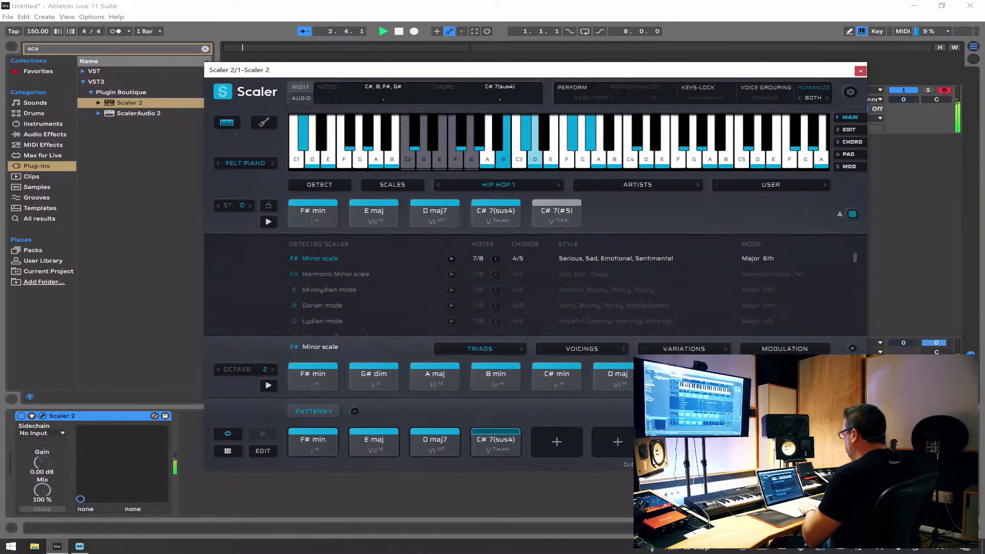
key(space)
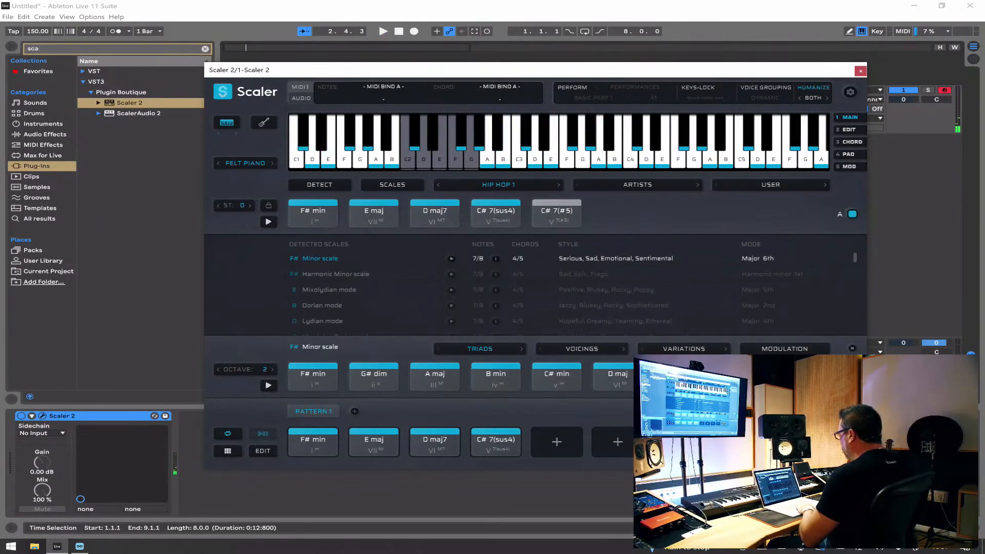
Step: Set the playback duration of all four pattern chords to x4 and audition the slowed progression
key(2)
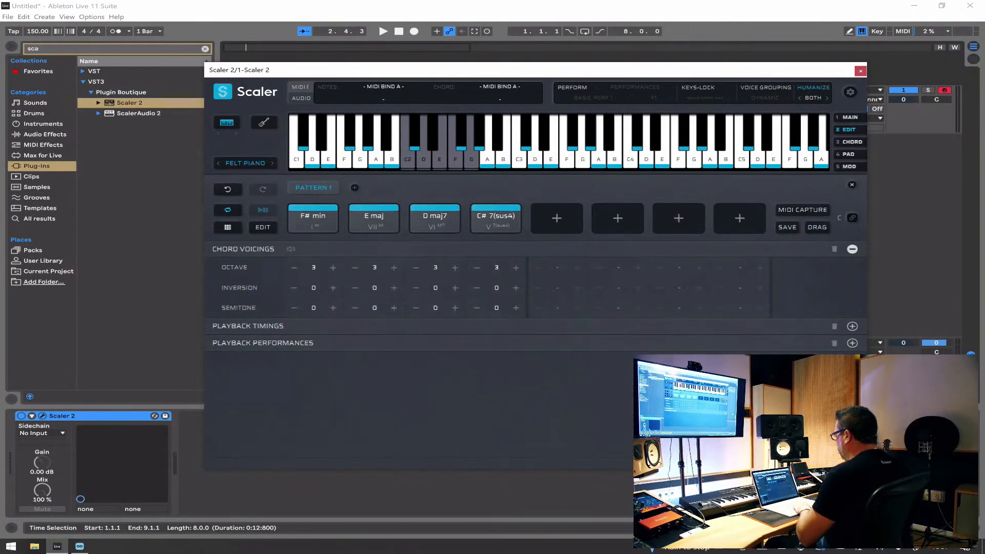
click(852, 327)
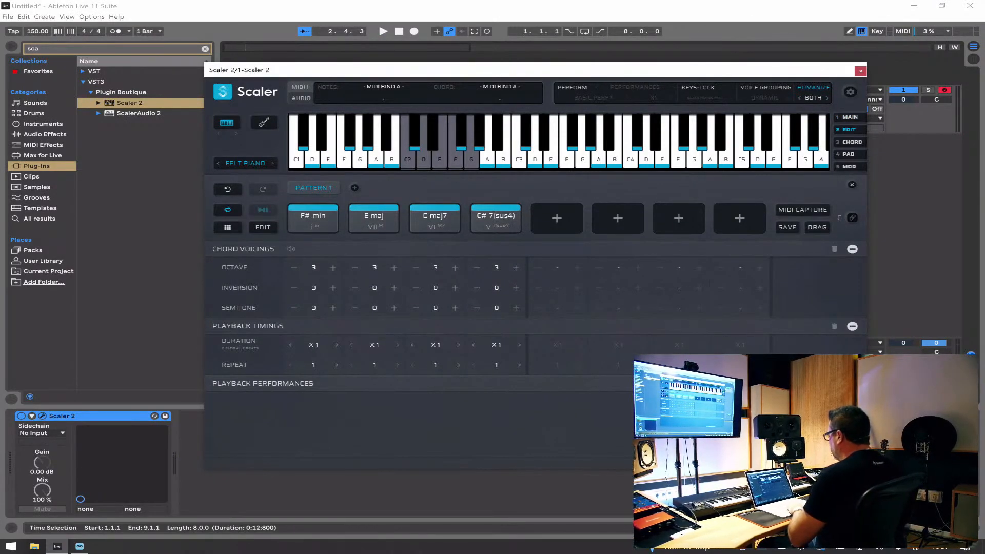
drag(519, 185, 319, 224)
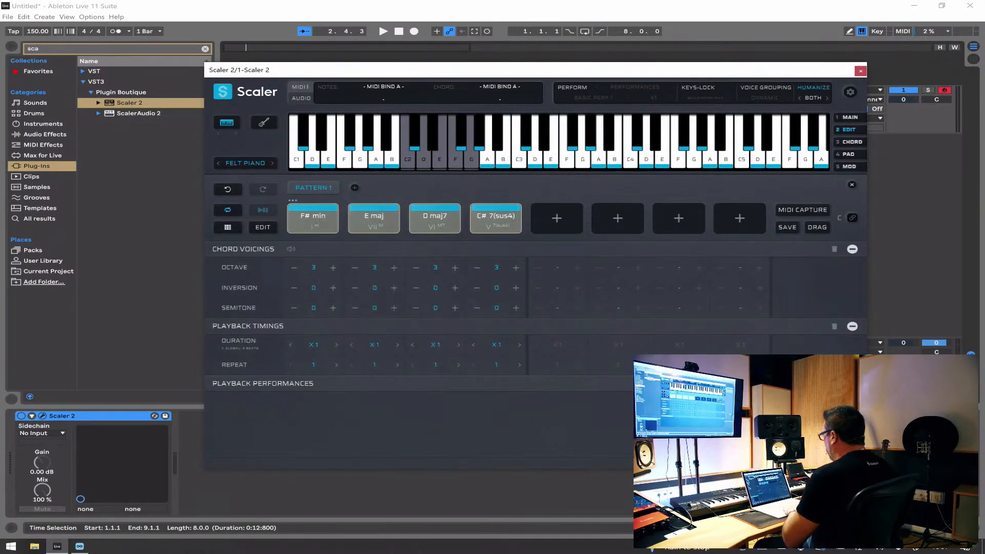
click(497, 344)
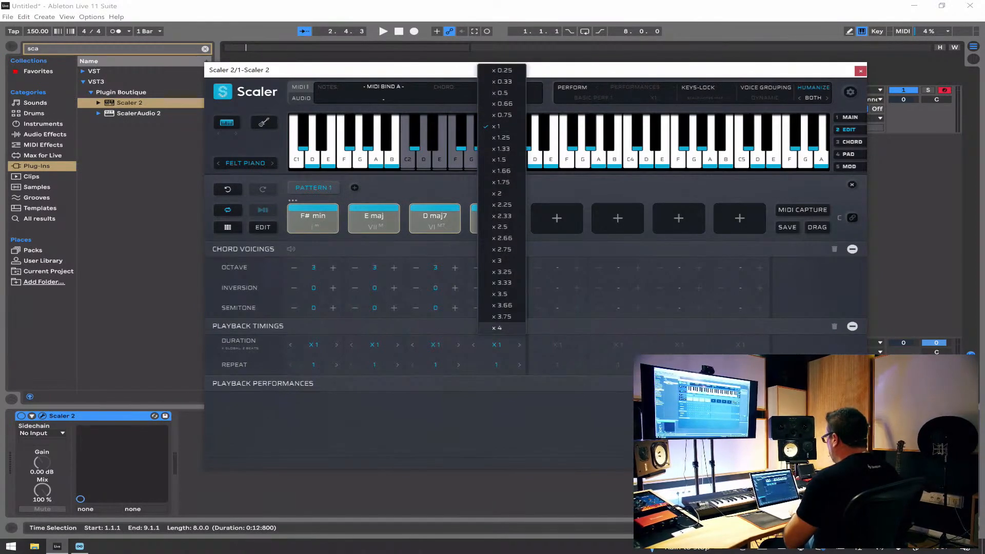
click(498, 328)
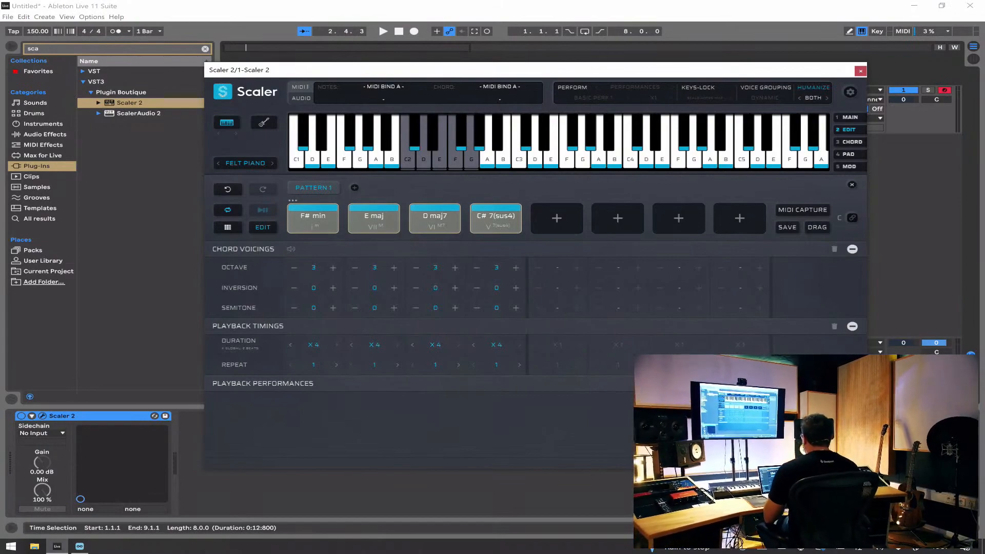
key(space)
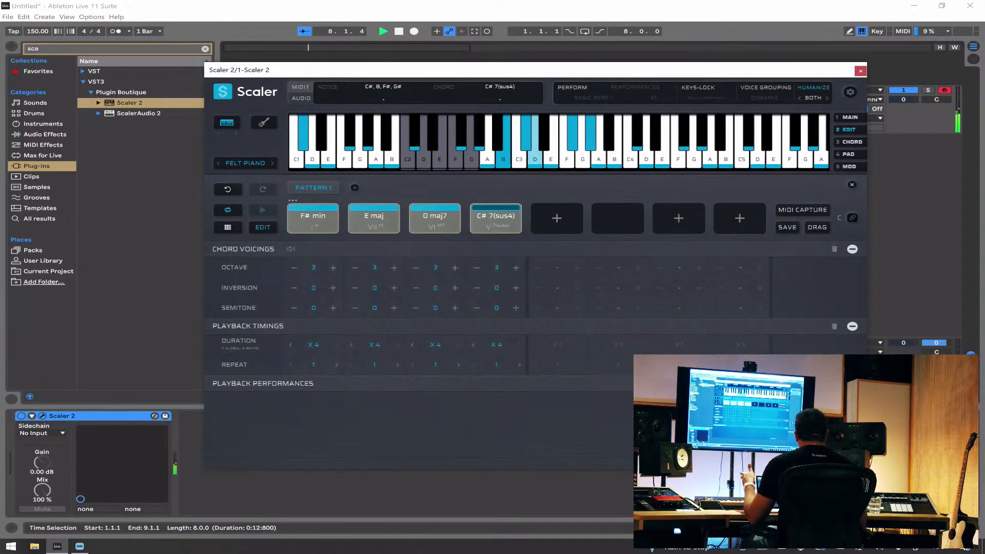
key(space)
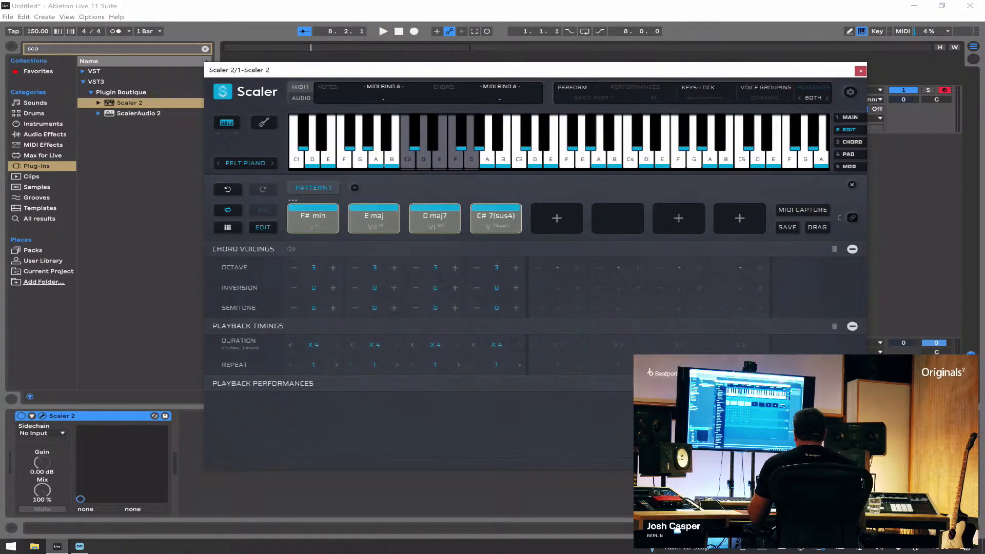
click(245, 163)
scroll(265, 257, down, 3)
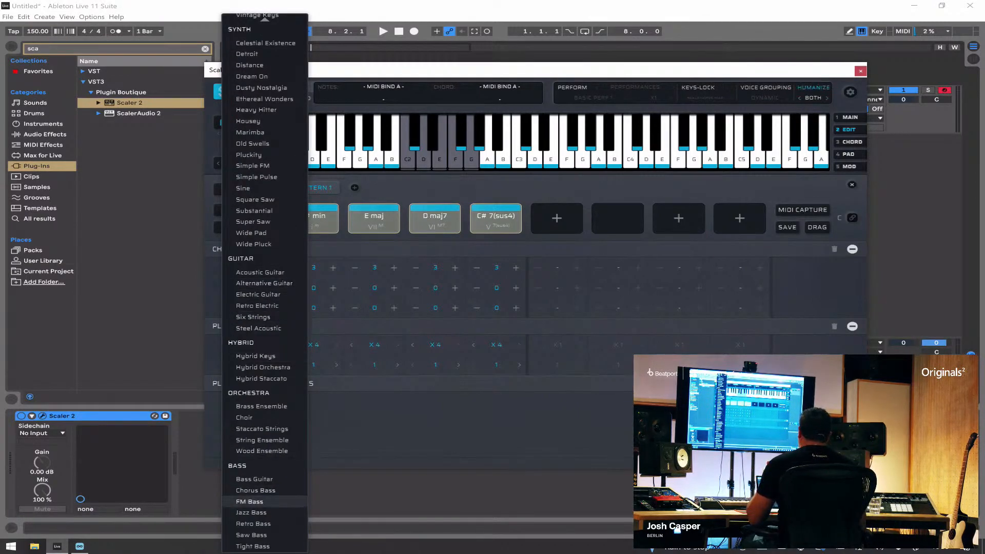
scroll(264, 282, up, 3)
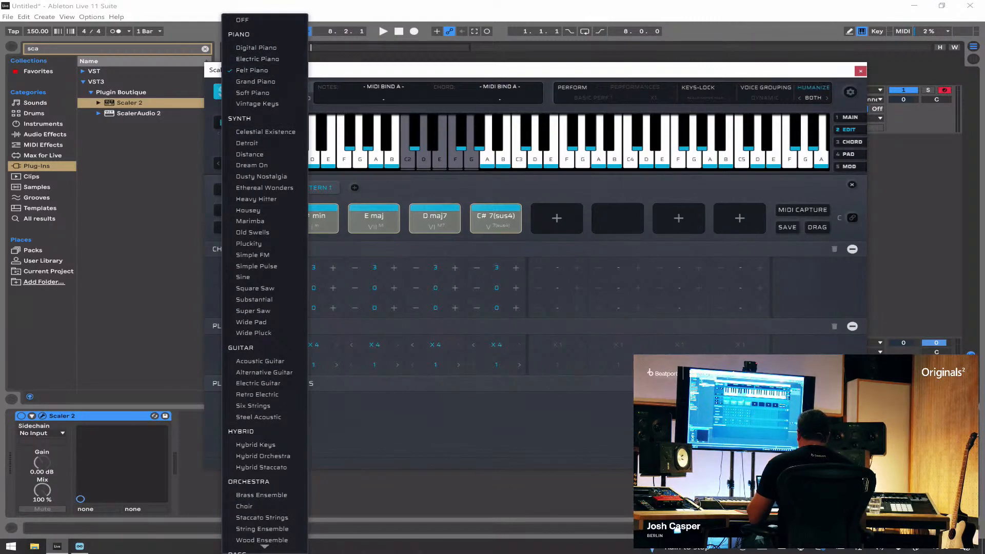
key(Escape)
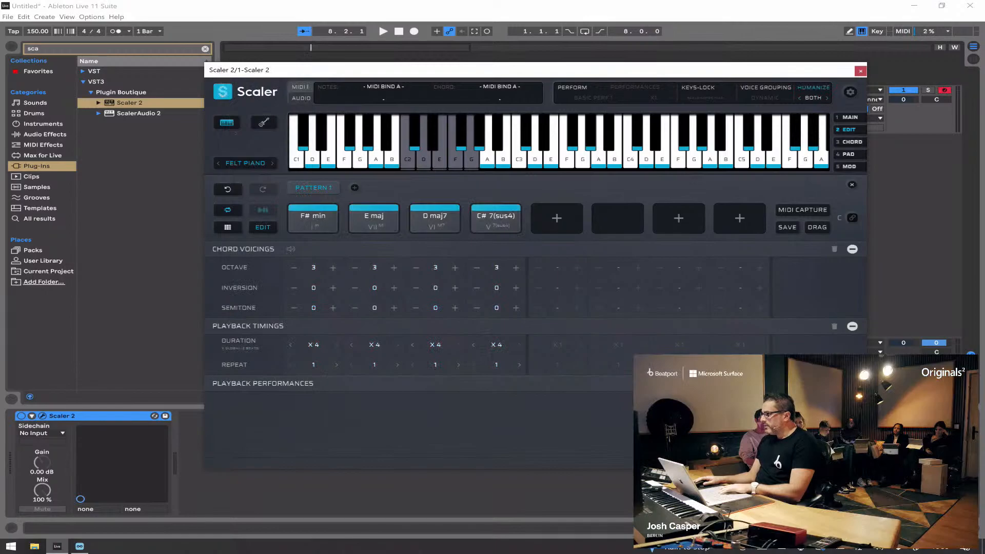
Step: Return to the unobstructed Ableton Live arrangement and select the Scaler 2 track
click(914, 6)
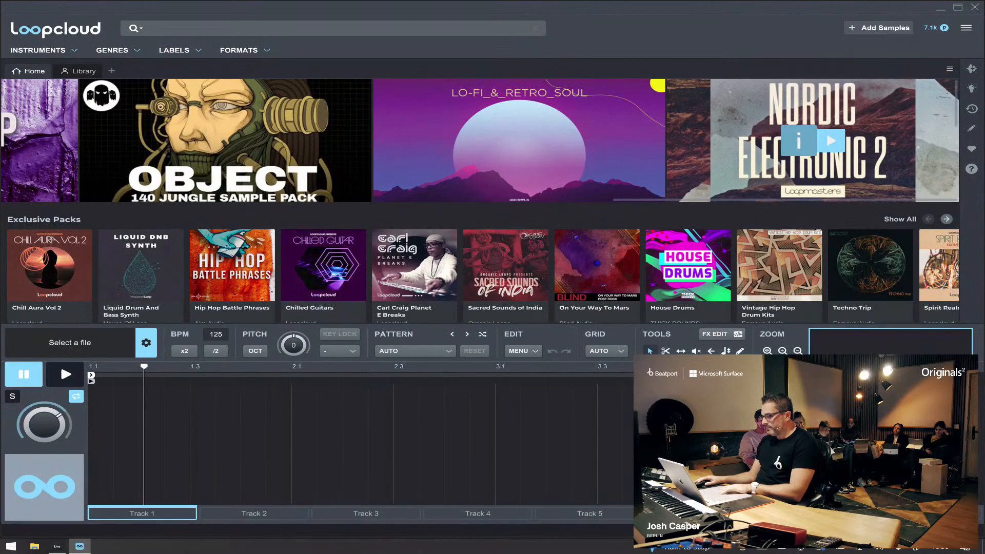
click(57, 546)
click(805, 103)
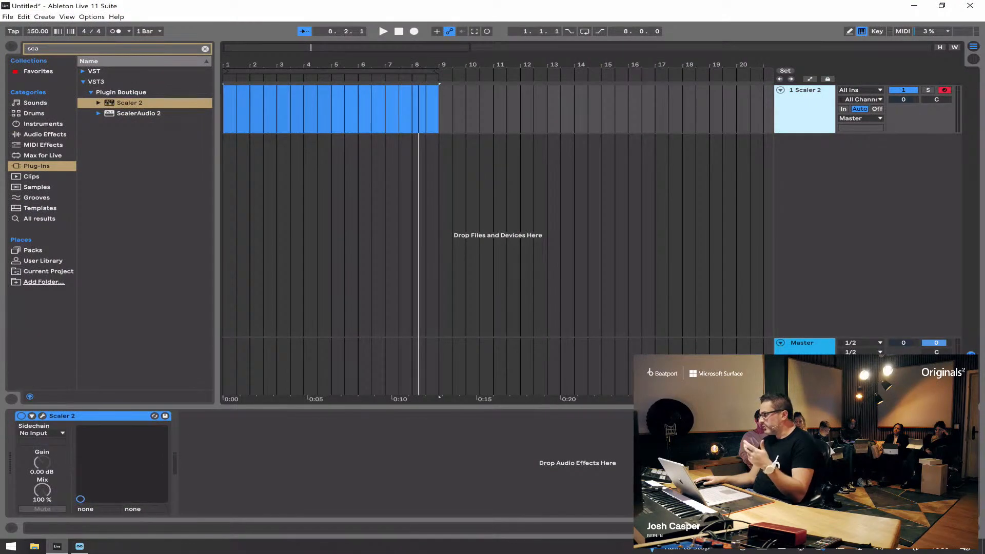
Step: Duplicate the Scaler 2 track and set the Scaler sound on the copy to Choir
key(ctrl+d)
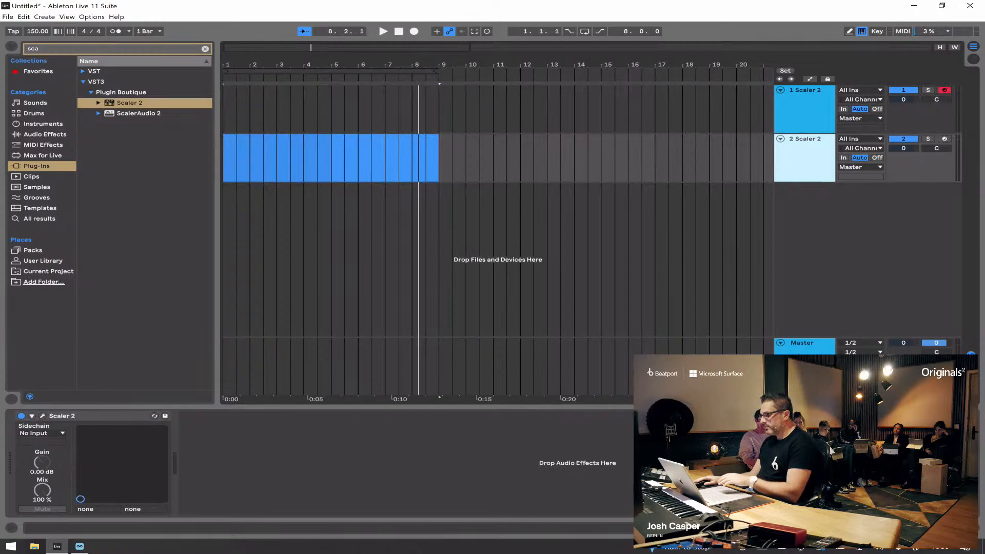
click(42, 417)
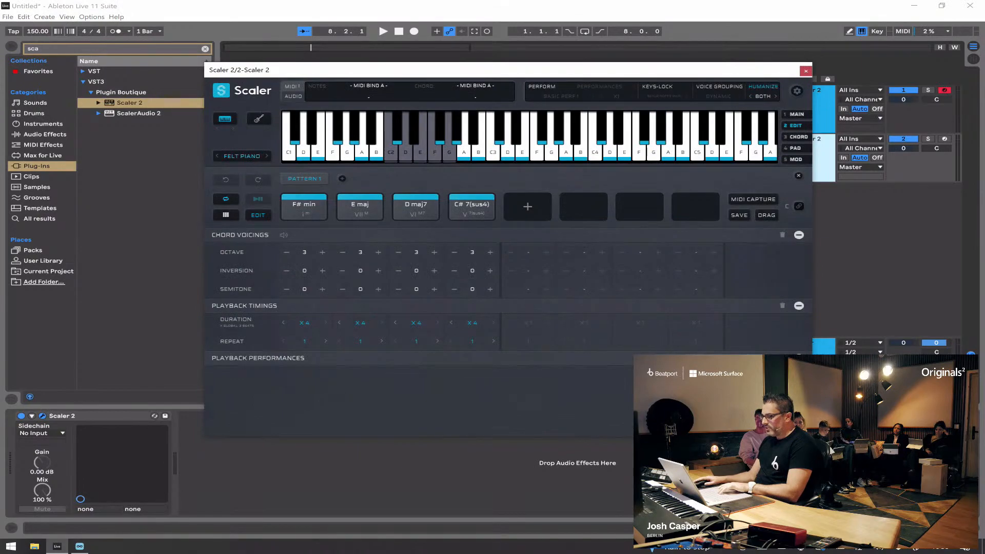
click(241, 156)
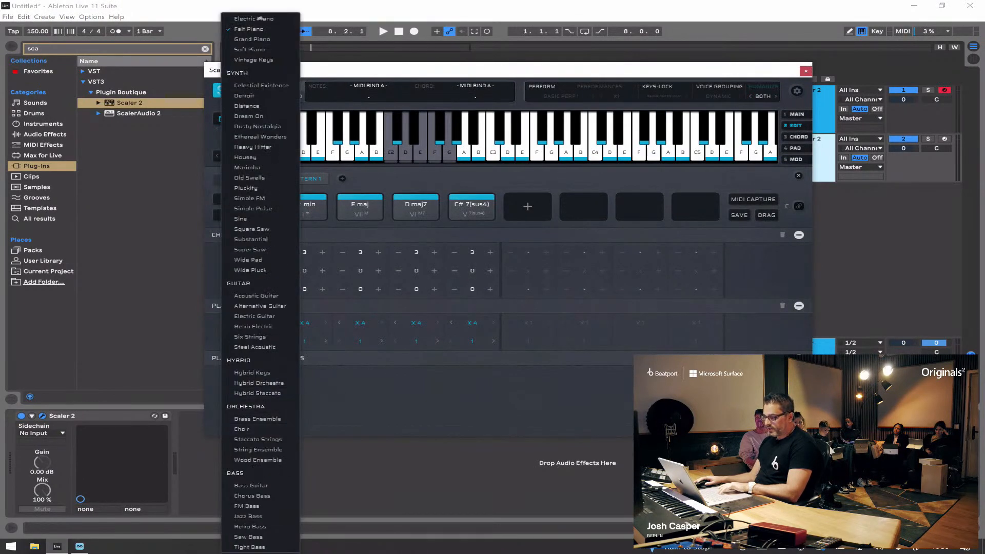
click(242, 429)
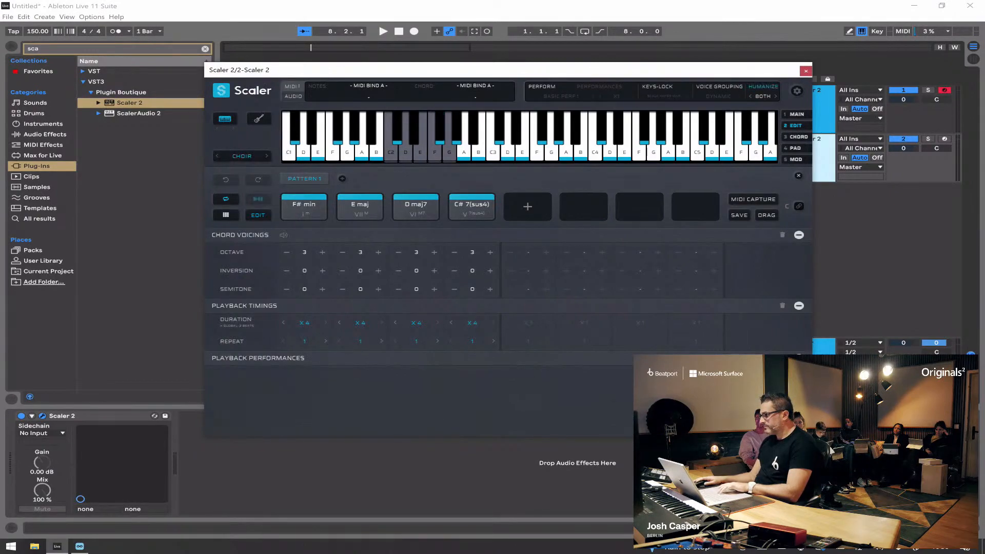
Step: Solo the duplicated Scaler 2 track, audition its chords, and move the plug-in window down off the arrangement ruler
click(928, 138)
key(space)
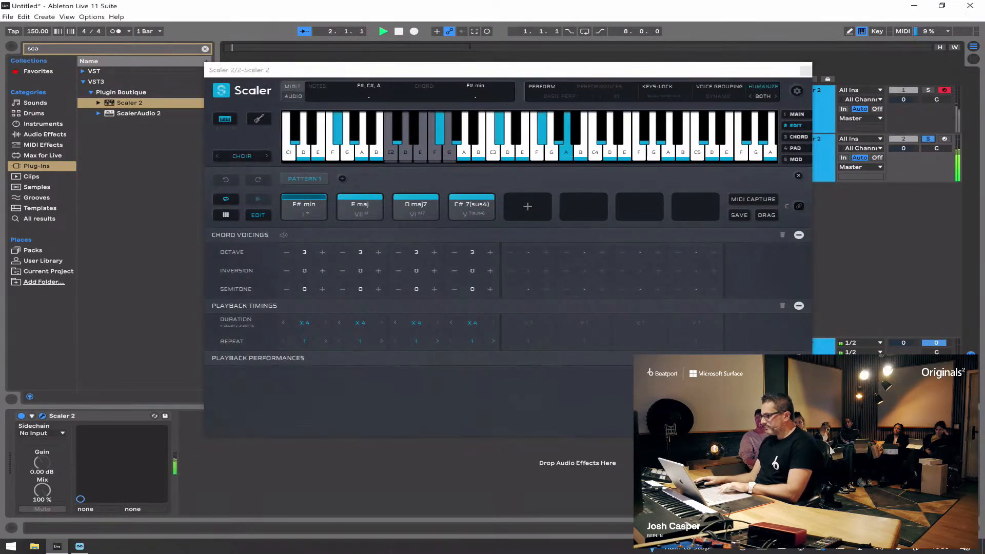
click(508, 70)
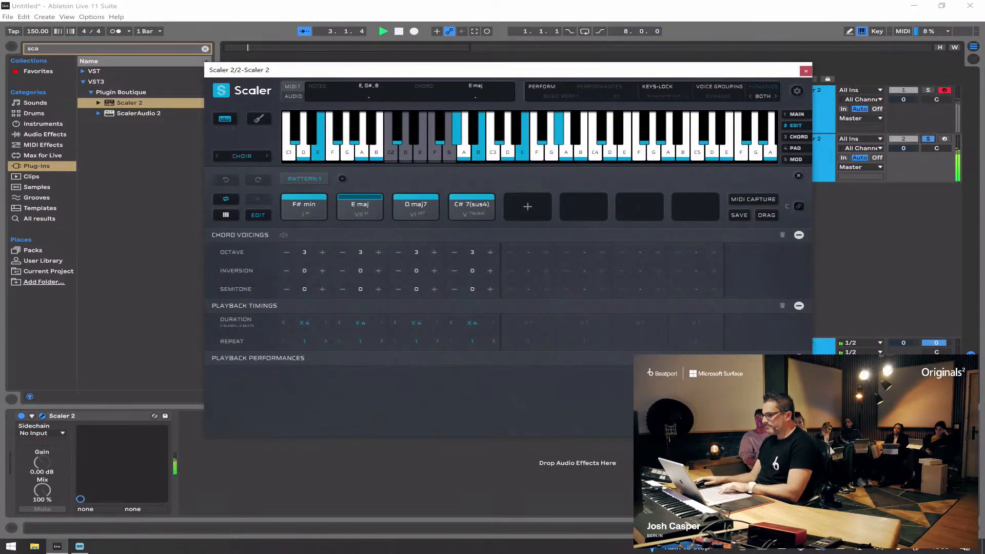
drag(508, 70, 516, 94)
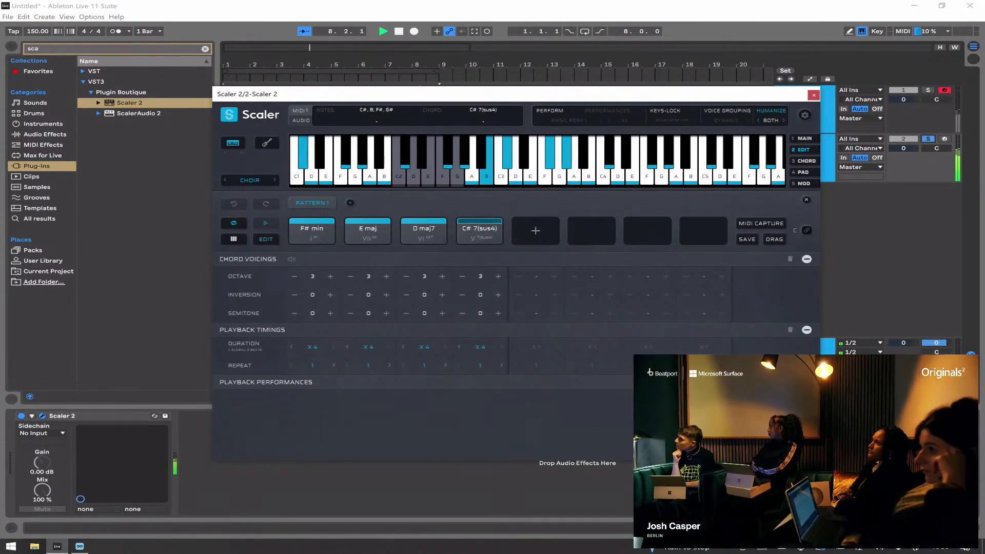
key(space)
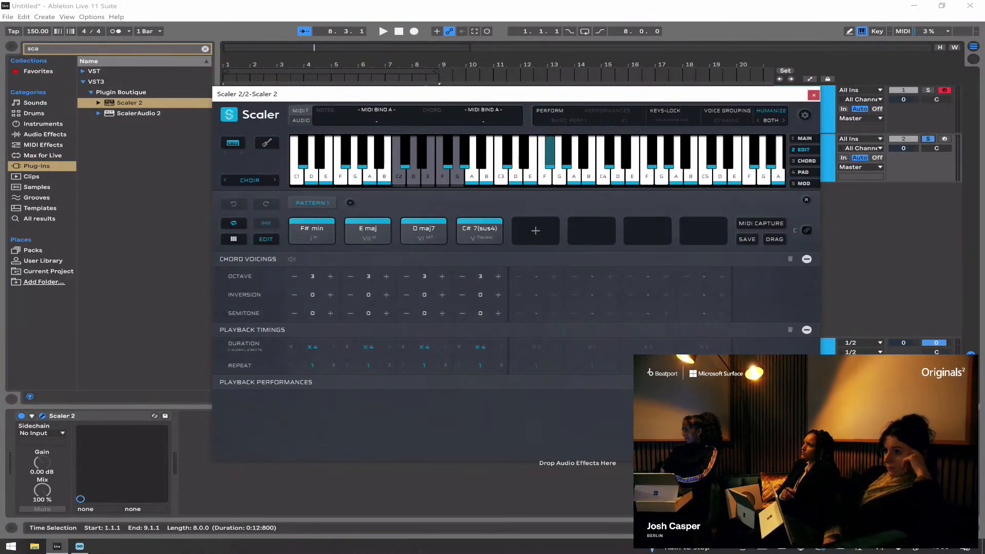
Step: Raise all four pattern chords together to octave 4 and audition the result
drag(489, 203, 319, 228)
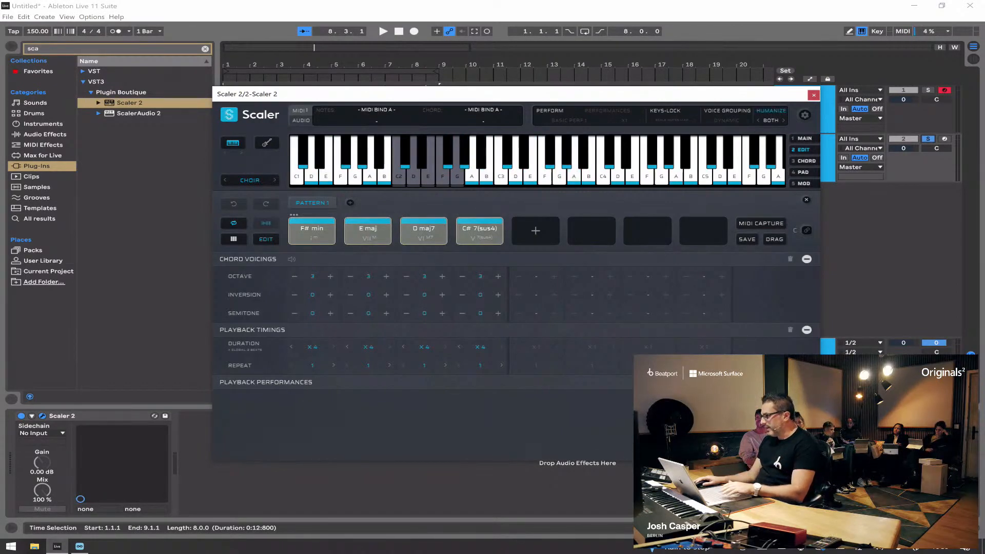
click(804, 138)
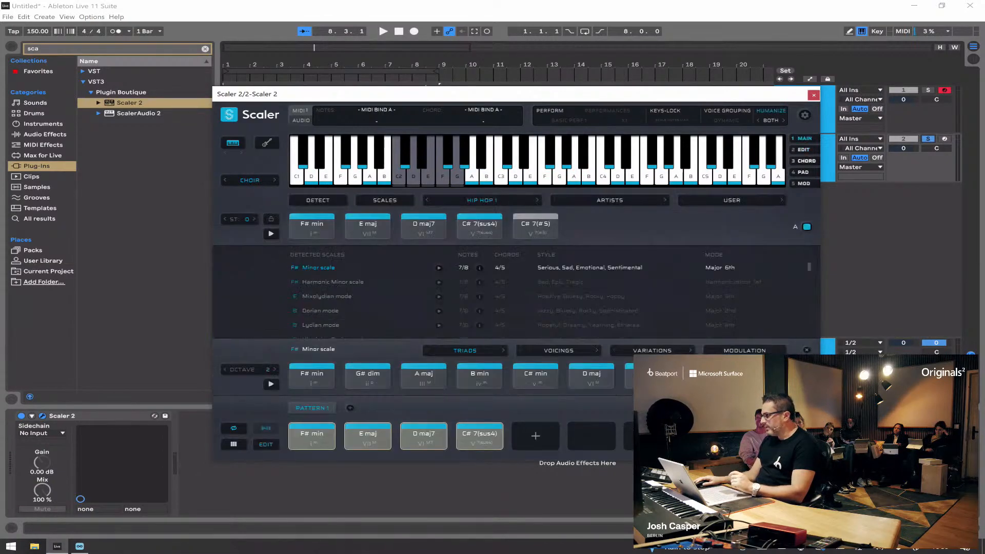
click(804, 150)
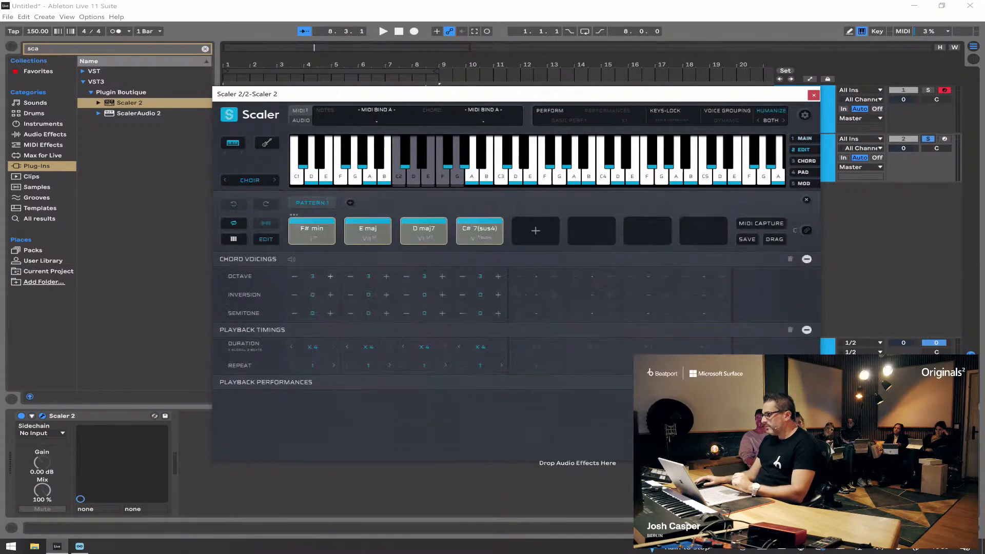
click(331, 277)
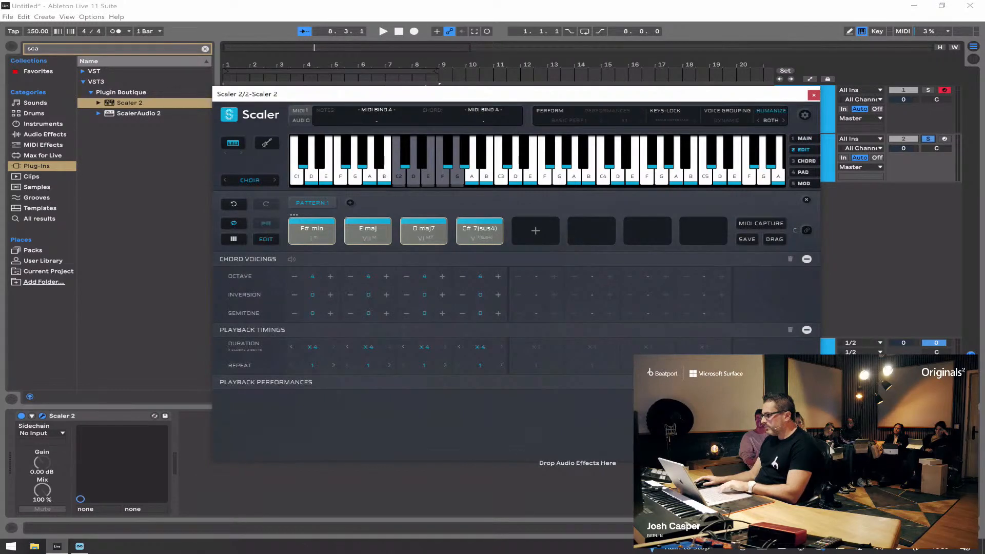
key(space)
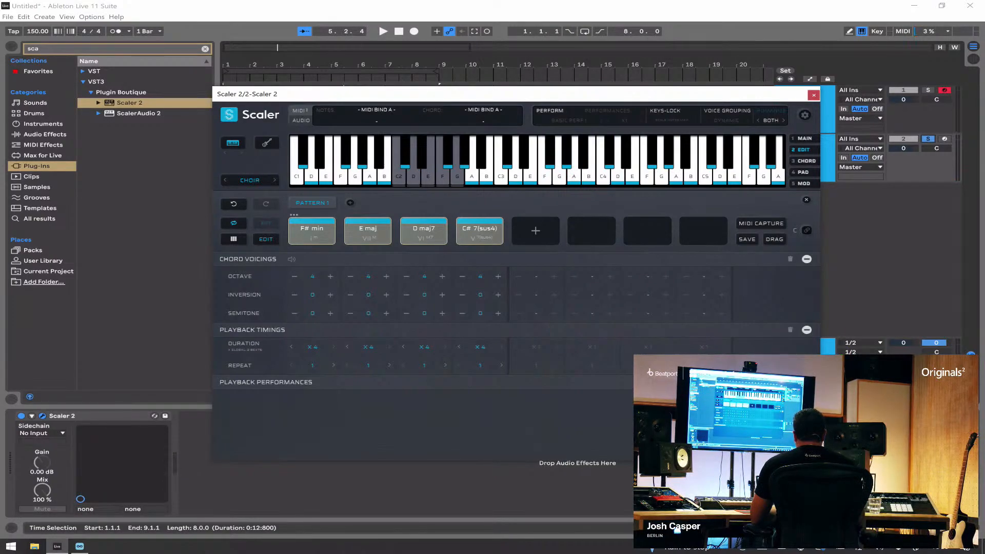
Step: Enable Perform with the Basic Perf 1 performance and audition the chords
click(550, 111)
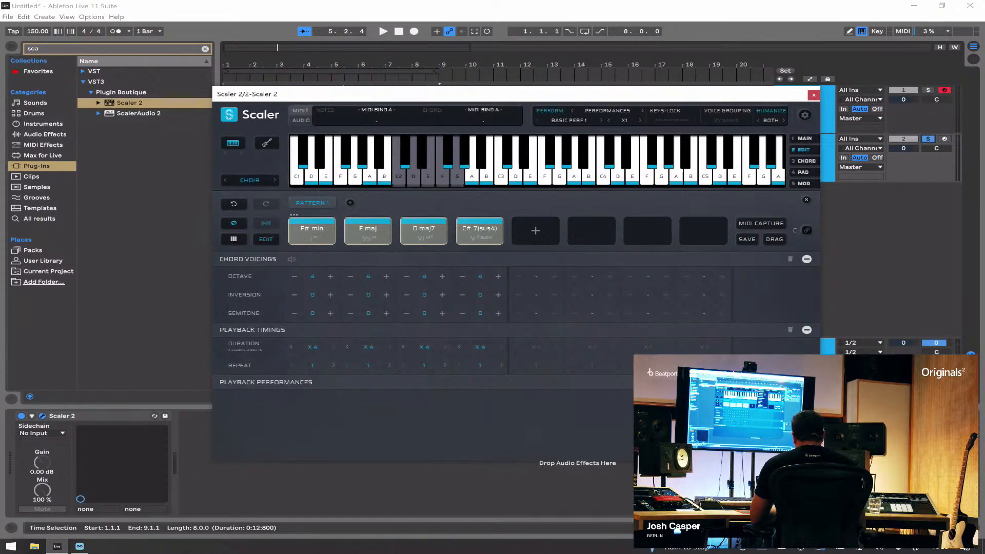
click(607, 110)
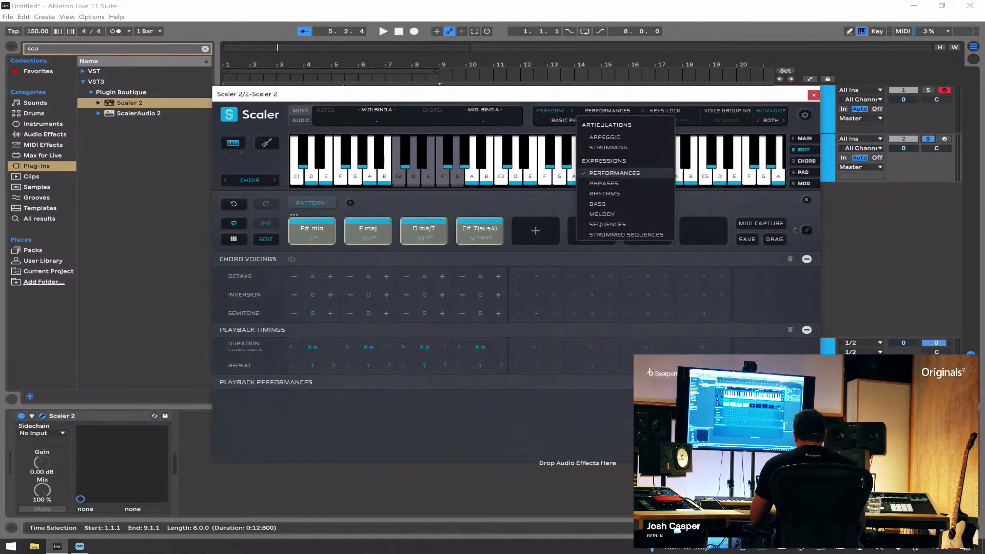
click(614, 173)
key(space)
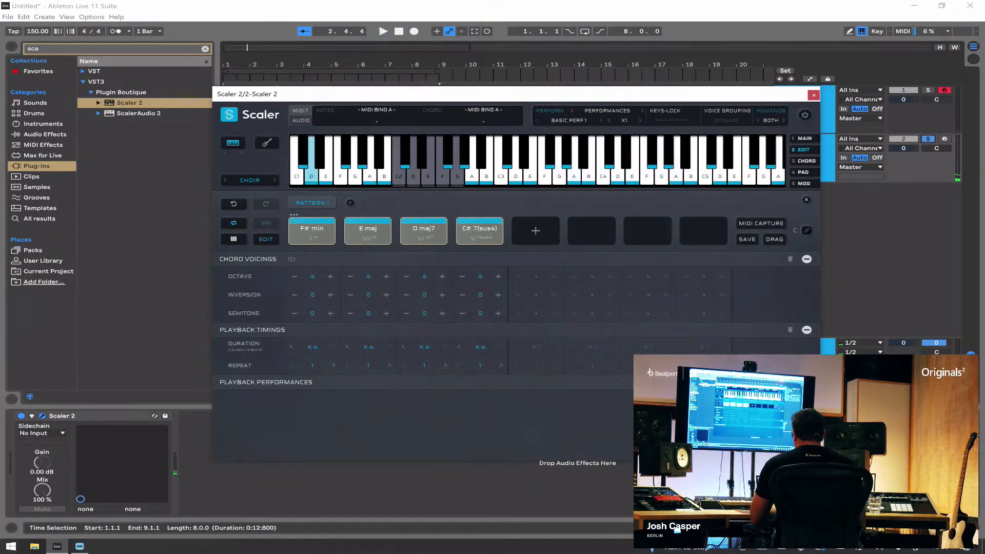
Step: Try the Vintage Keys sound with all four chords at octave 3 and audition the performance
click(250, 180)
scroll(262, 134, up, 8)
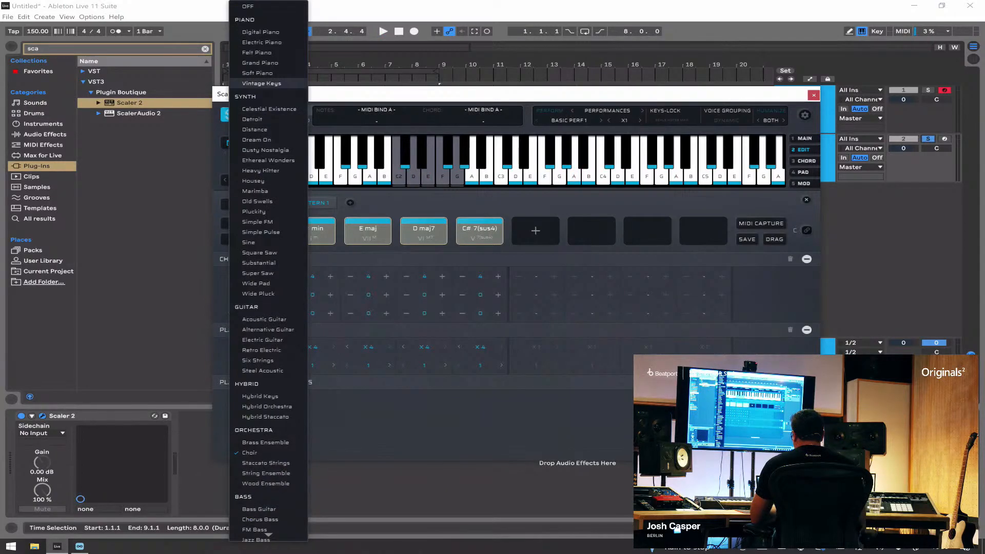
click(262, 83)
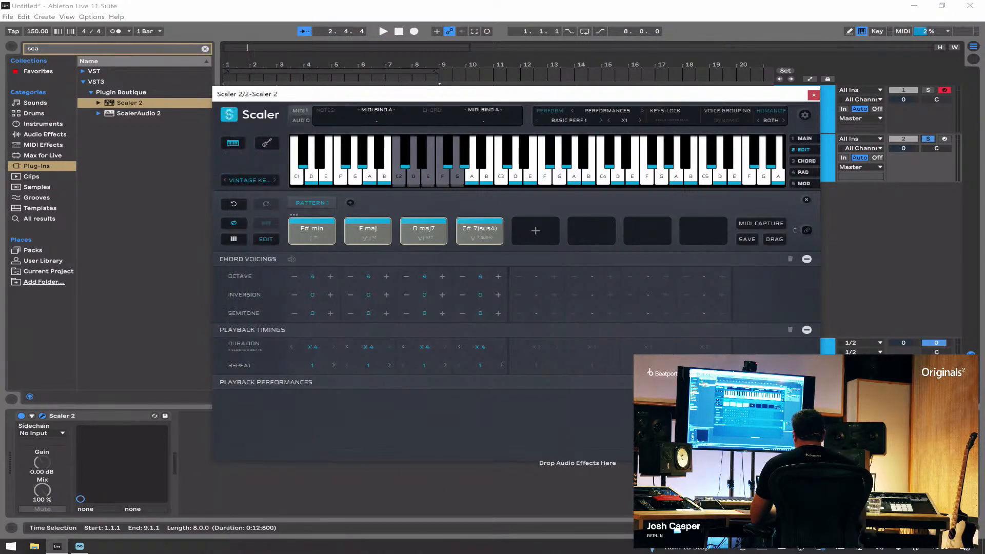
key(space)
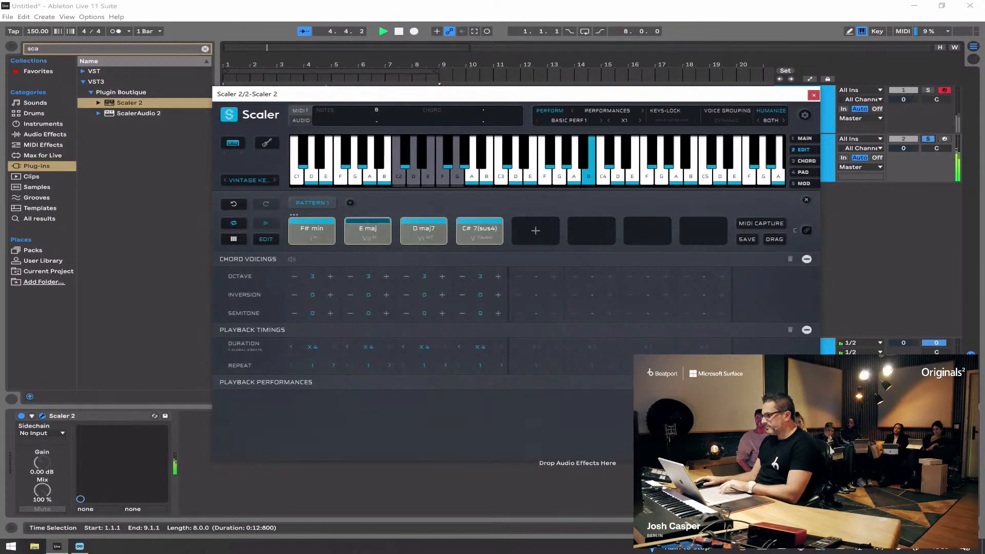
key(space)
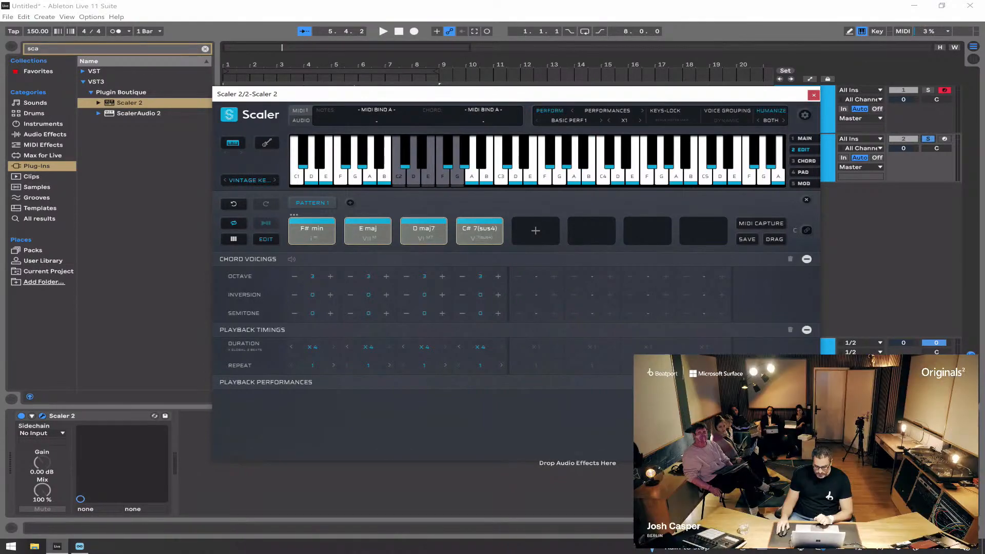
Step: Return the Scaler sound to Choir and all four chords to octave 4
click(250, 180)
scroll(256, 430, down, 2)
click(257, 429)
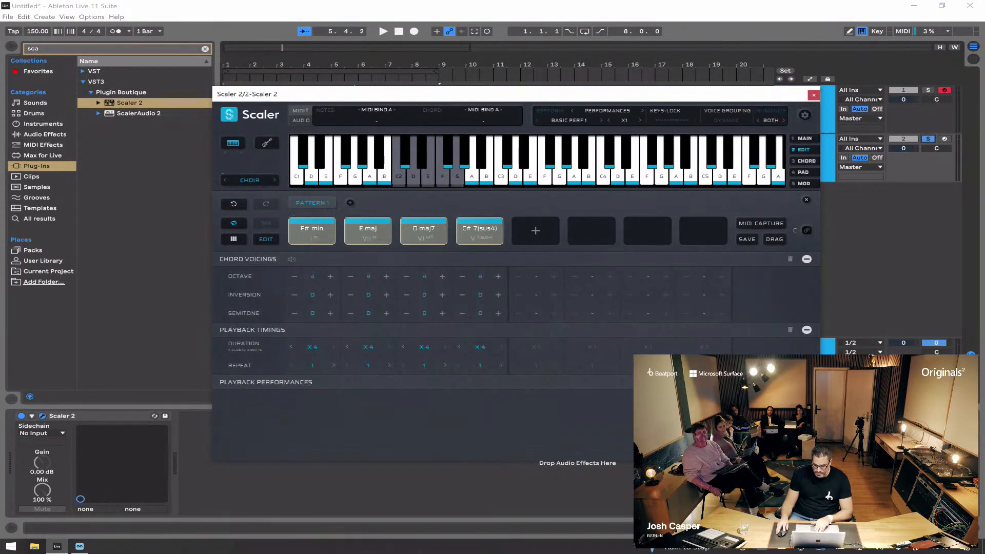
Step: Switch the performance type to Rhythms with the Castrato pattern and audition it
click(608, 111)
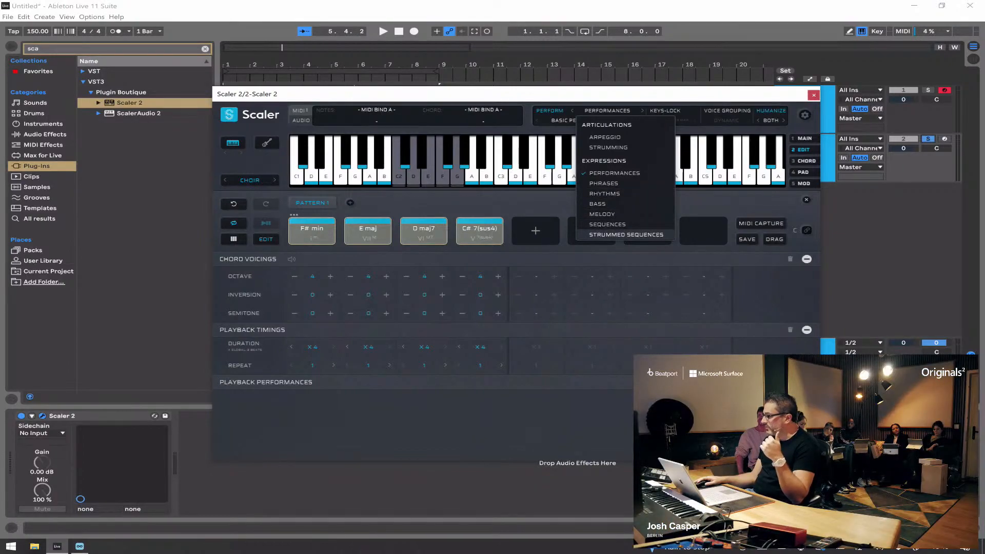
click(605, 193)
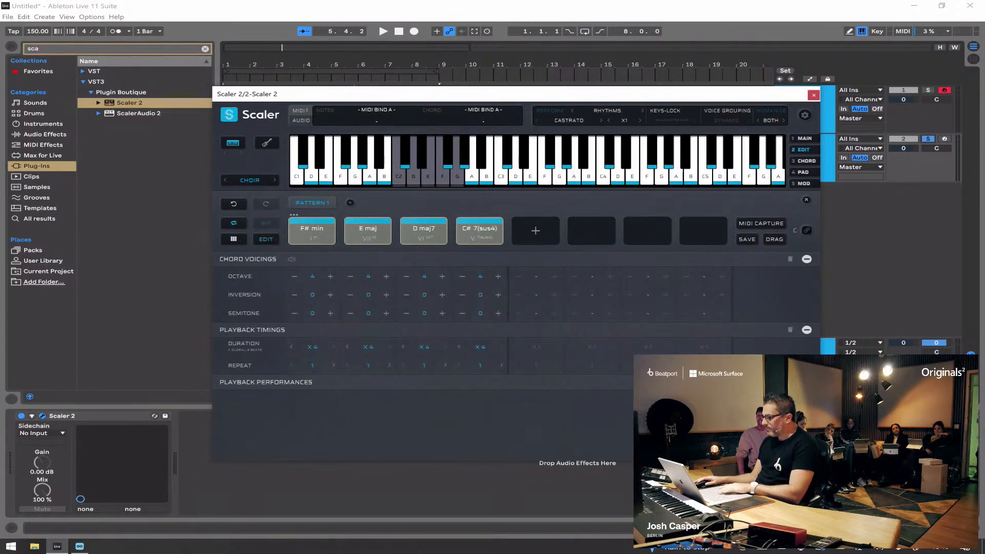
key(space)
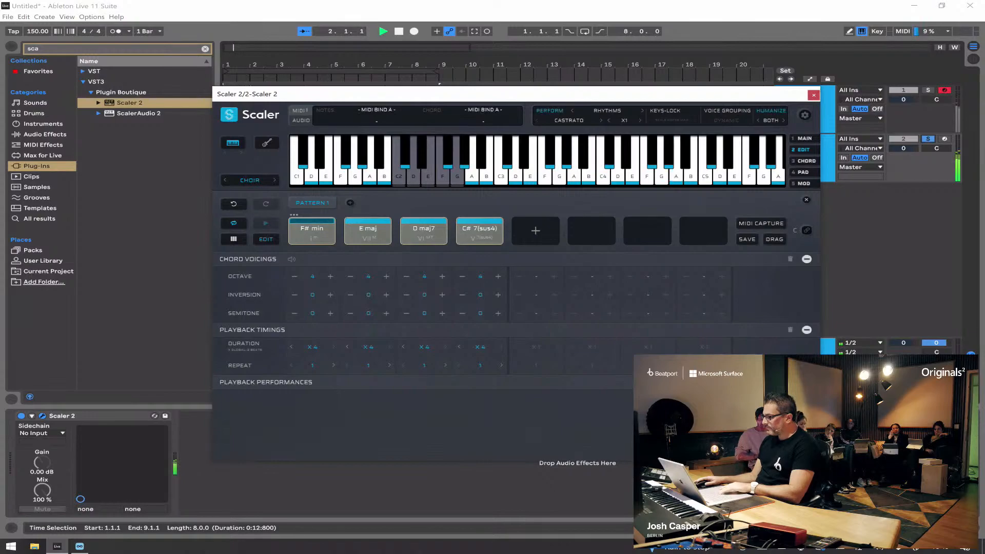
key(space)
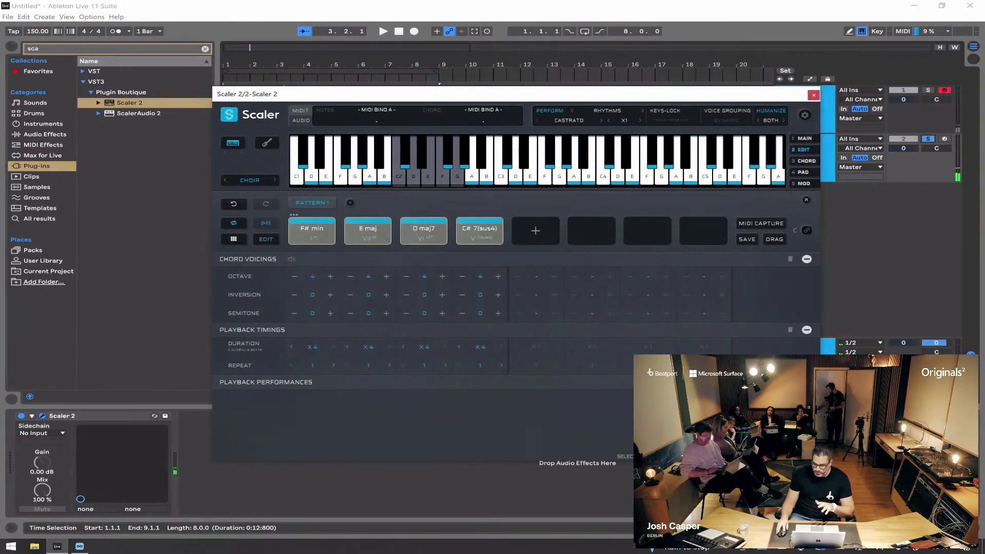
Step: Set the rhythm speed to X0.5, audition it, and unsolo the second track to hear both Scaler tracks together
click(609, 121)
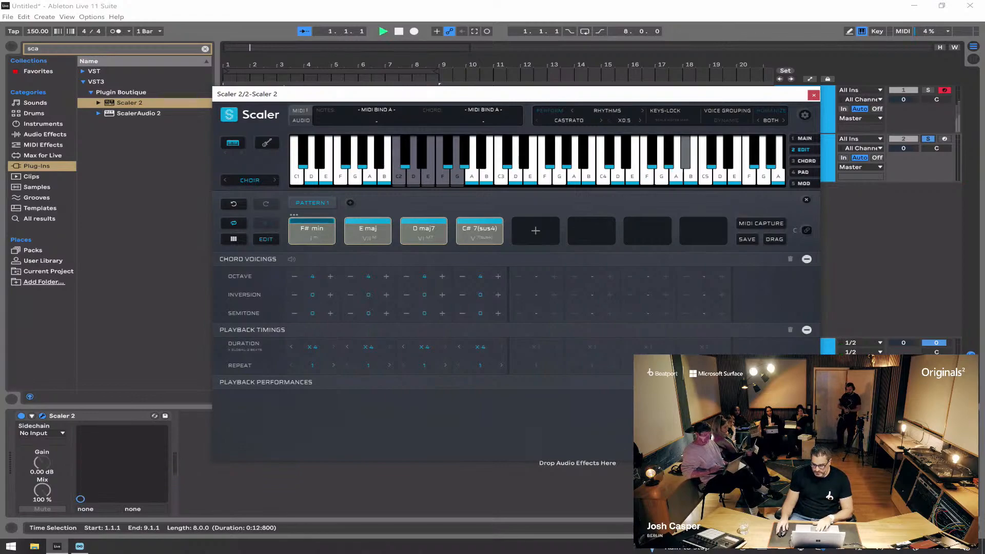
key(space)
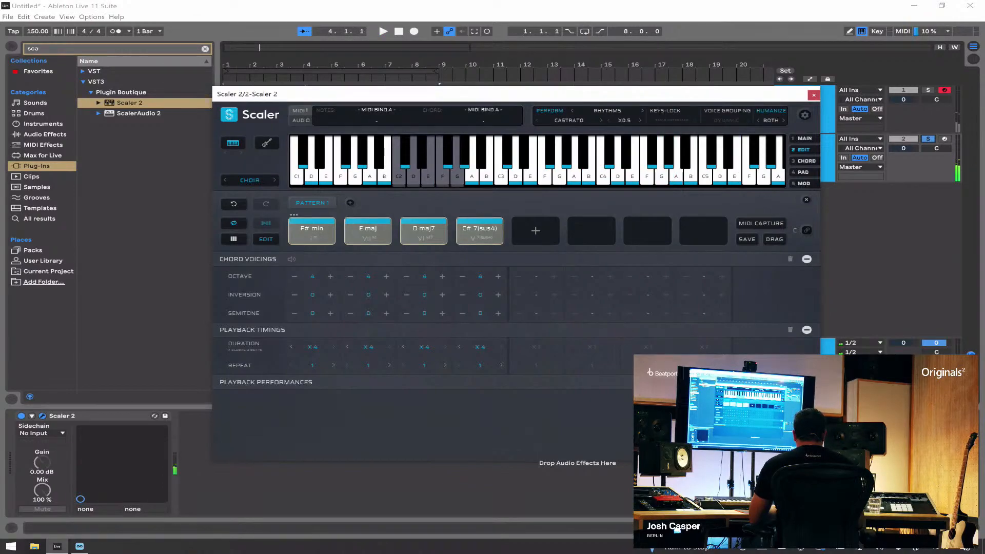
click(929, 139)
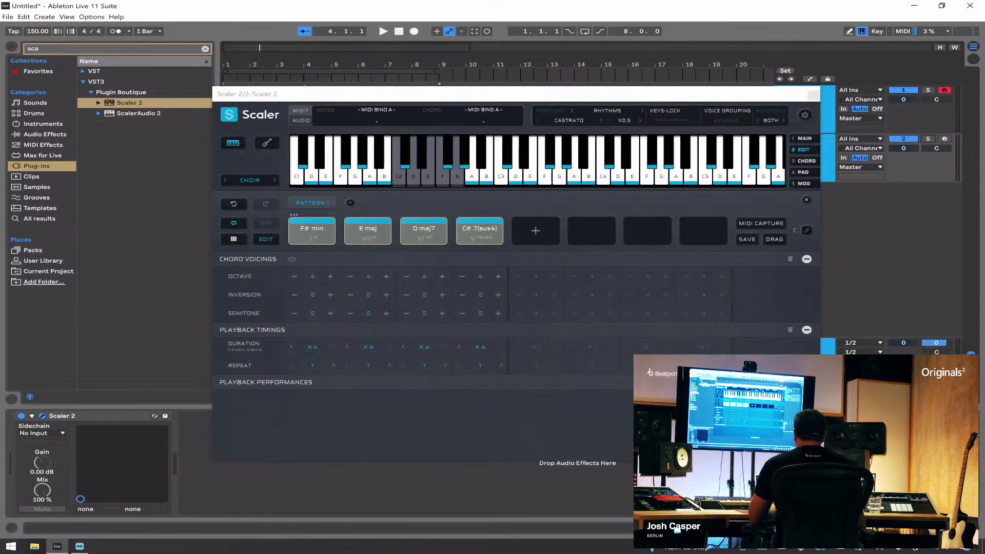
key(space)
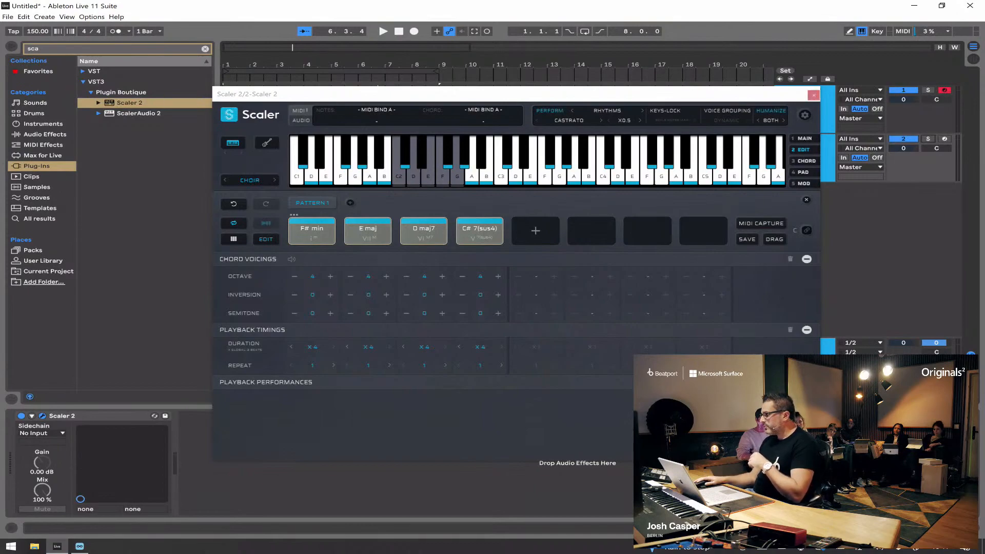
Step: Duplicate the second Scaler 2 track as a third track and solo the copy with its plug-in window open
click(814, 95)
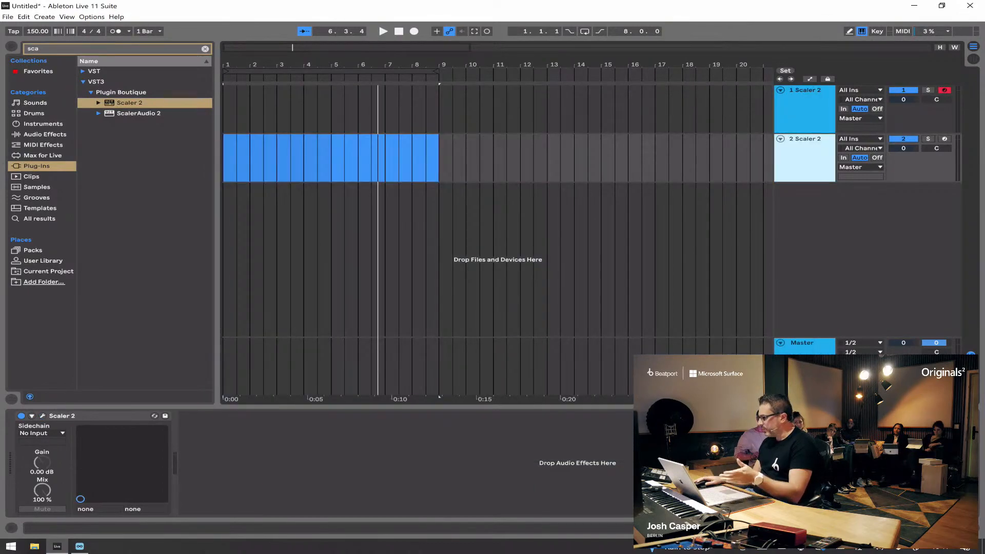
key(ctrl+d)
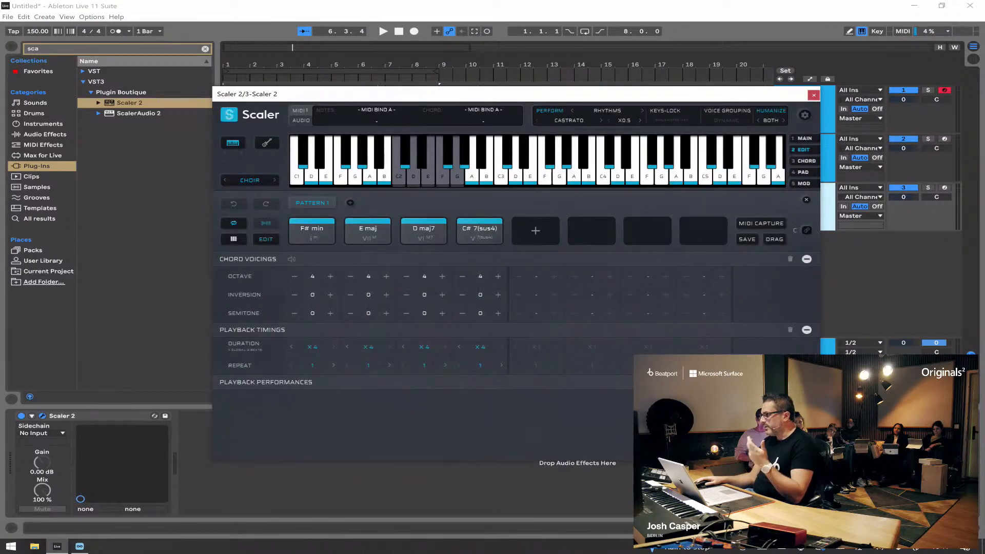
click(928, 187)
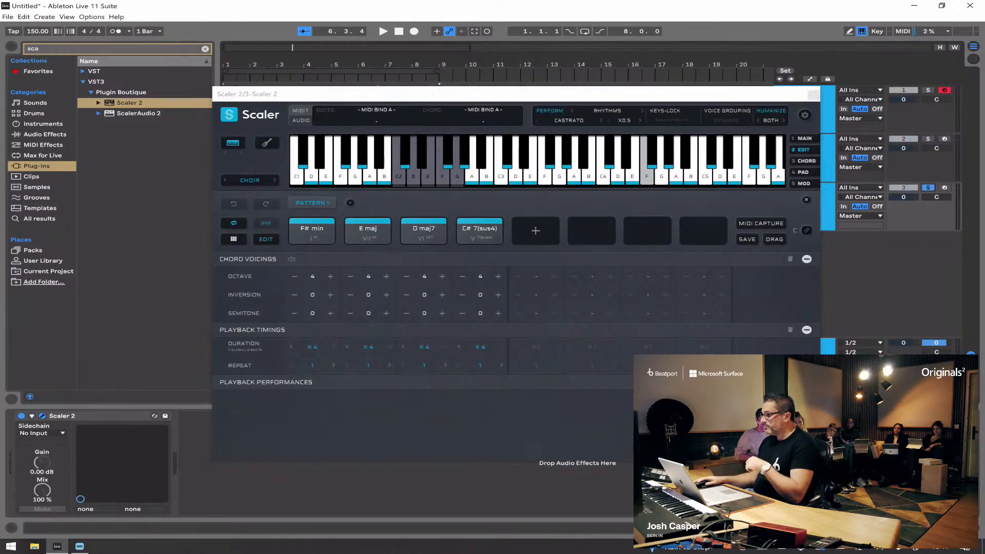
Step: Set the third Scaler track's performance type to Bass with the Bass Guitar sound and audition it
click(608, 111)
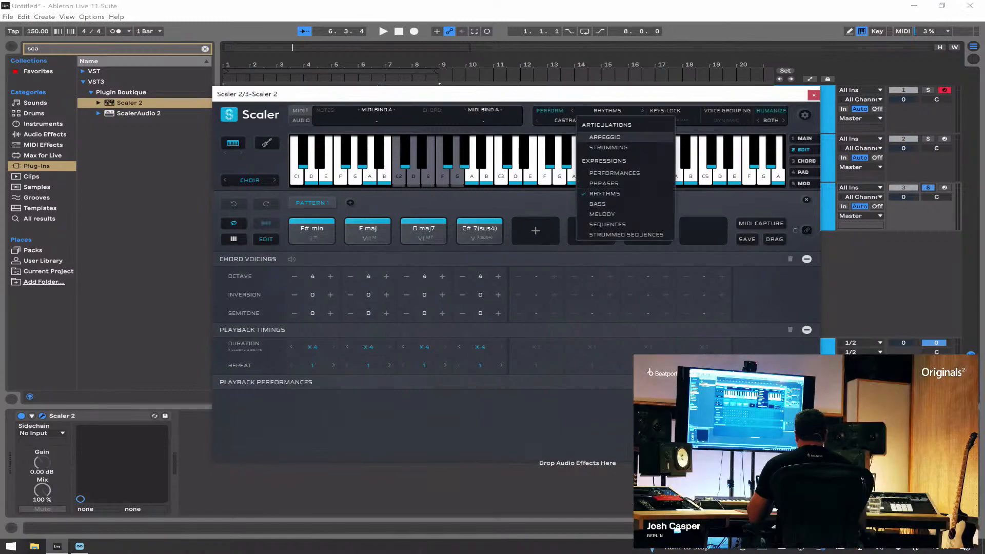
click(598, 203)
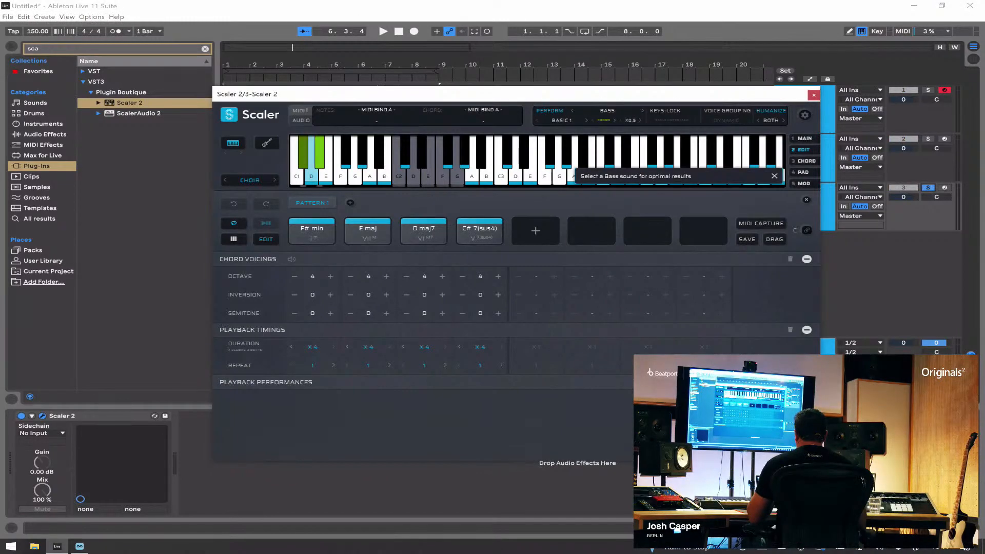
click(250, 180)
scroll(268, 256, down, 1)
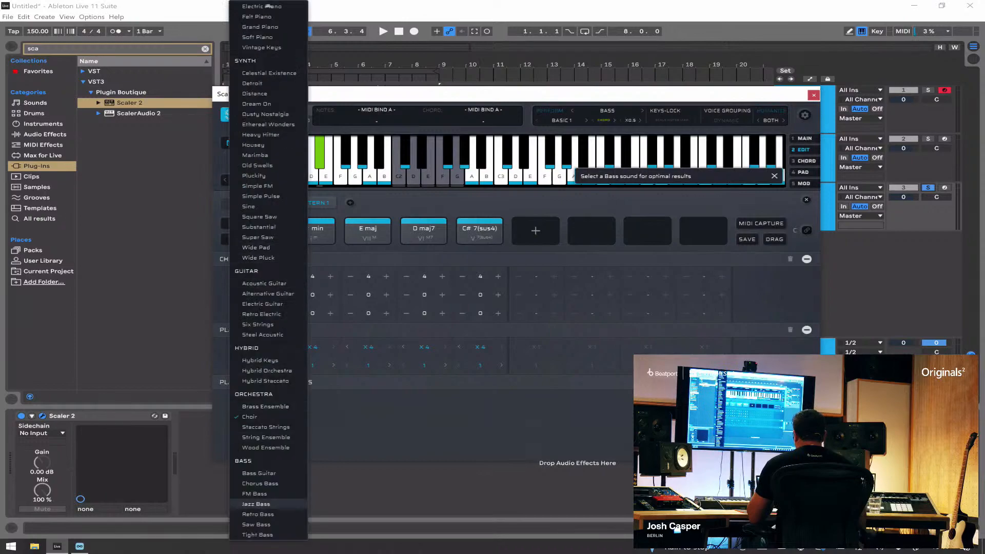
click(259, 474)
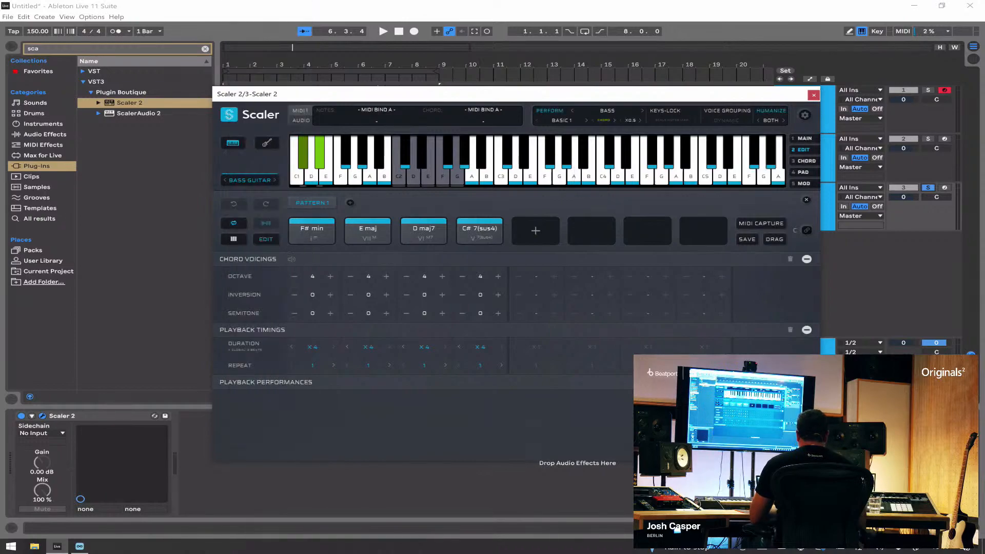
key(space)
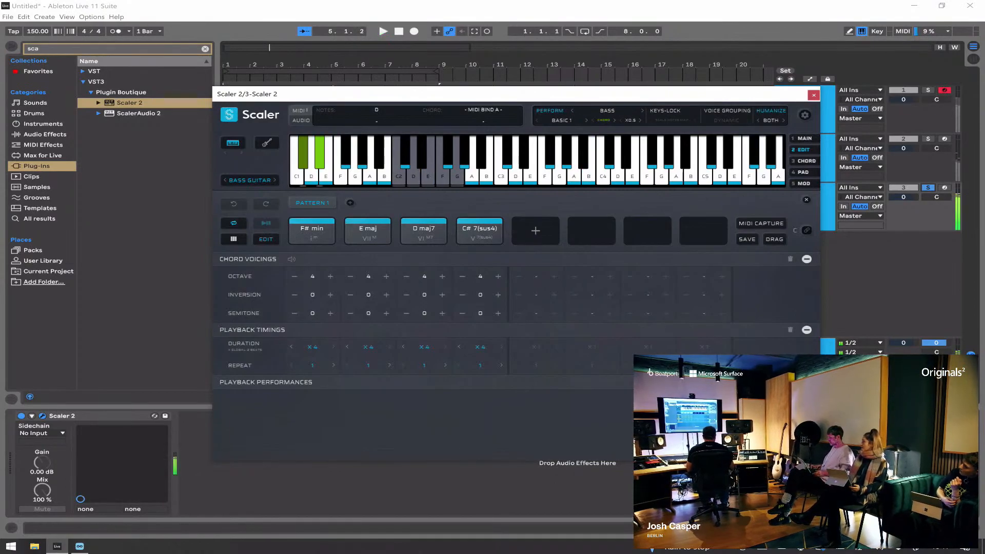
Step: Unsolo the third track and lower its volume to -4.5 dB while playing all the tracks together
click(928, 188)
key(space)
drag(904, 197, 903, 206)
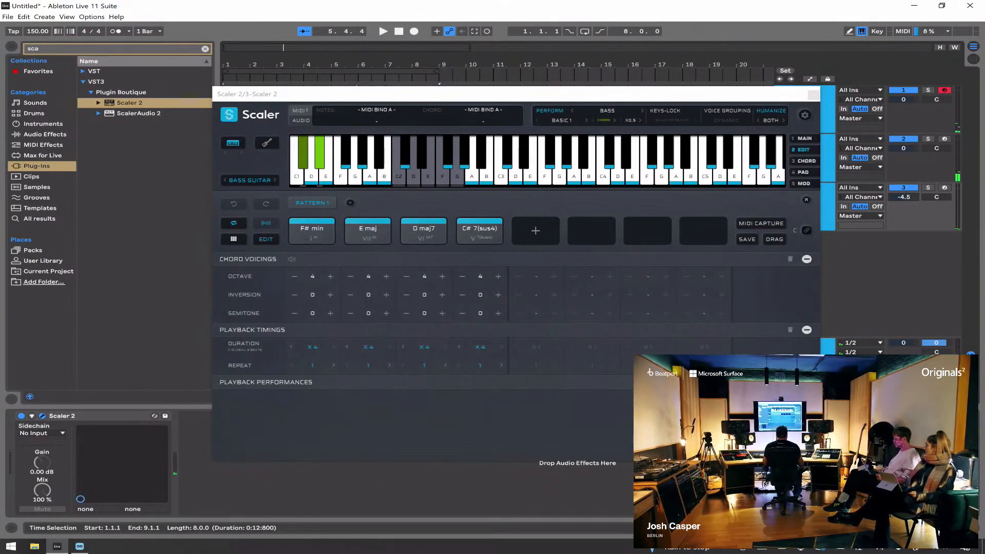
Step: Change the third track's bass pattern to Funk 1 from the Funk Bass group and audition it in the mix
click(562, 121)
mouse_move(575, 132)
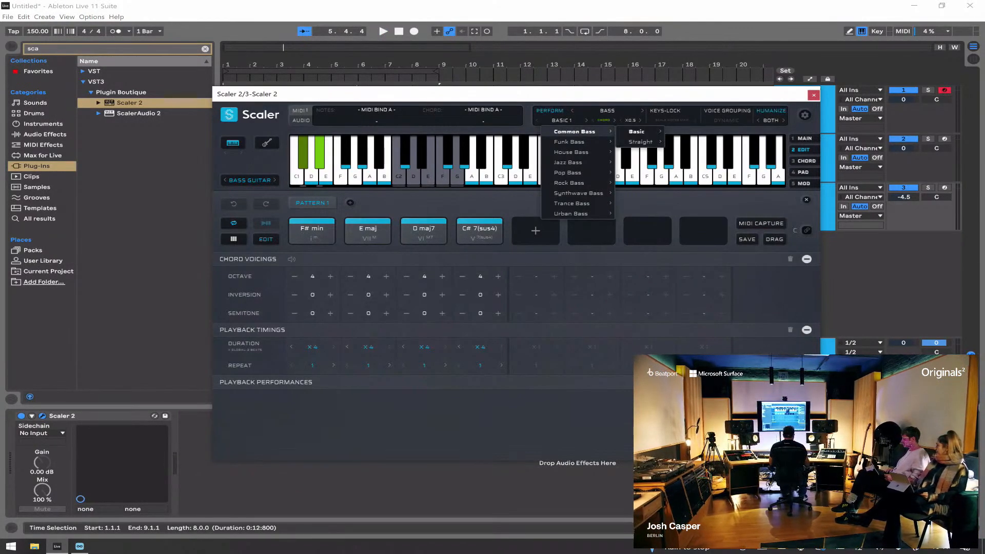
mouse_move(571, 152)
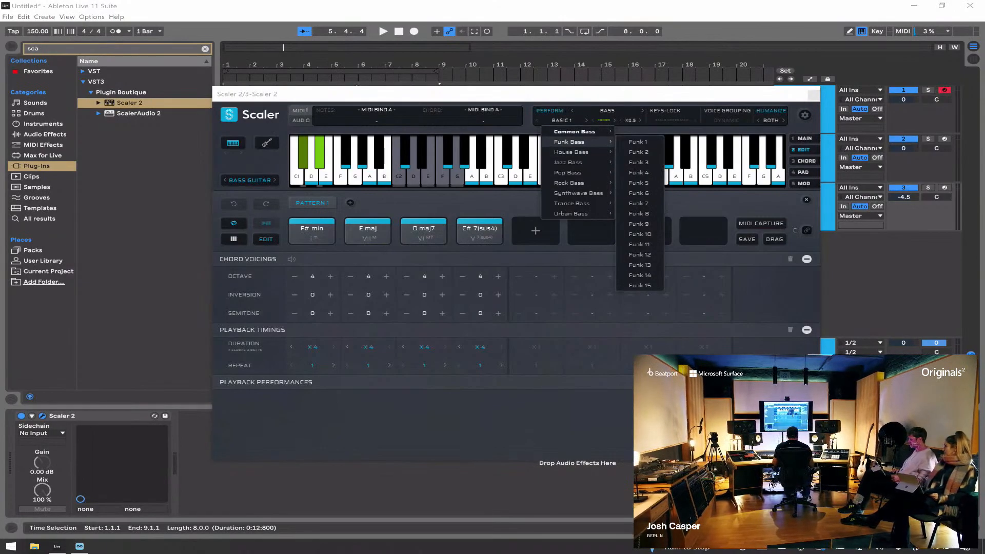
mouse_move(567, 173)
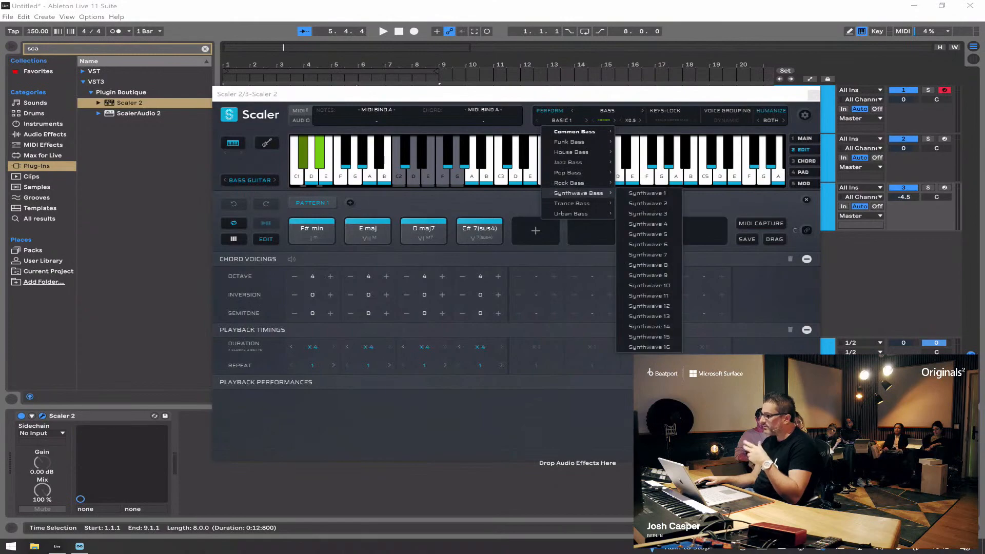
mouse_move(572, 204)
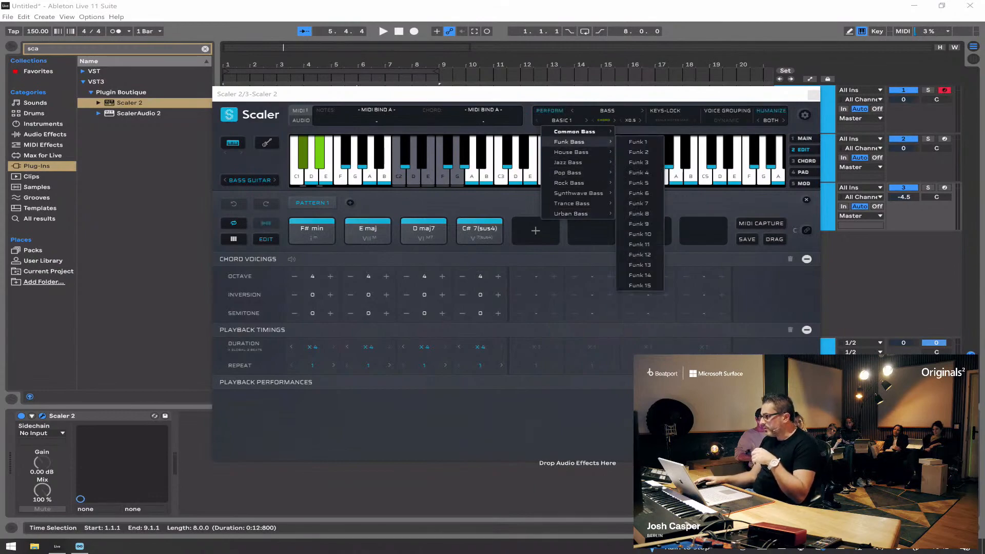
click(639, 142)
key(space)
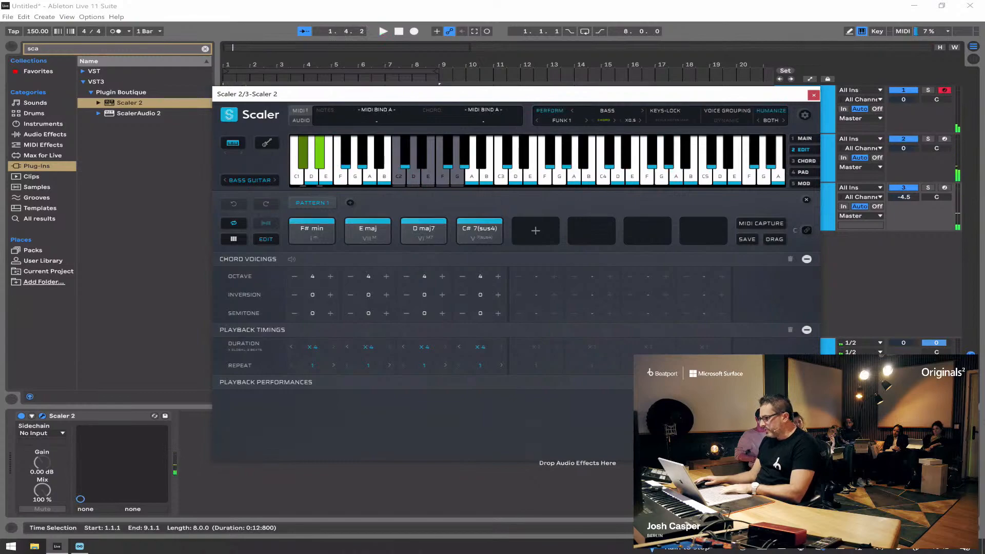
Step: Audition the Funk 2 and Funk 3 bass patterns and set Funk 5, checking it soloed and with all tracks
key(space)
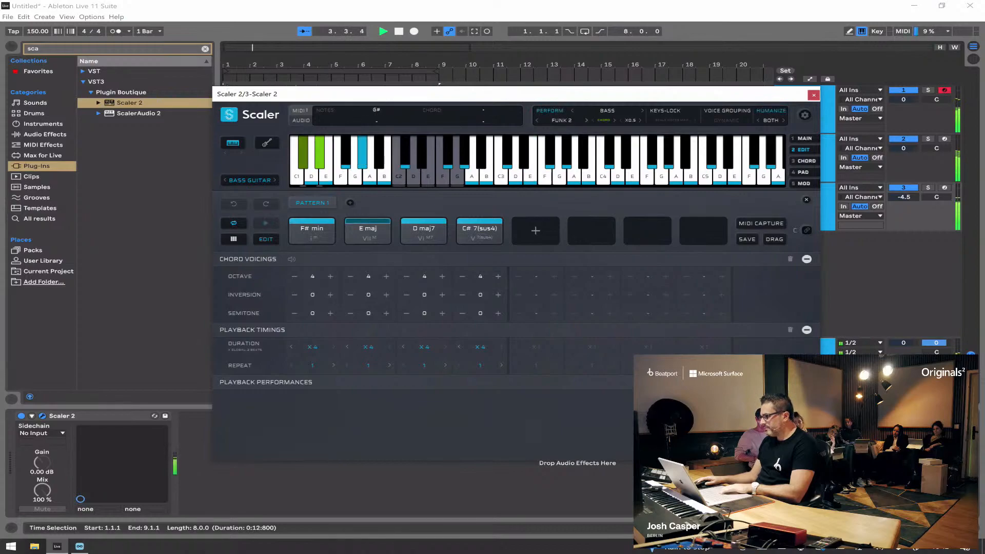
key(space)
key(space)
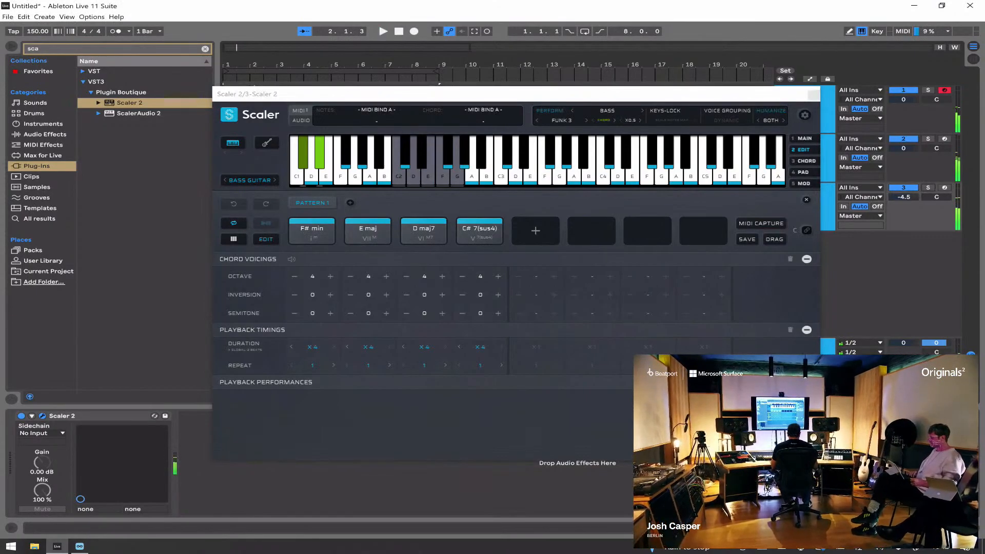
click(928, 188)
key(space)
click(562, 121)
click(562, 121)
key(space)
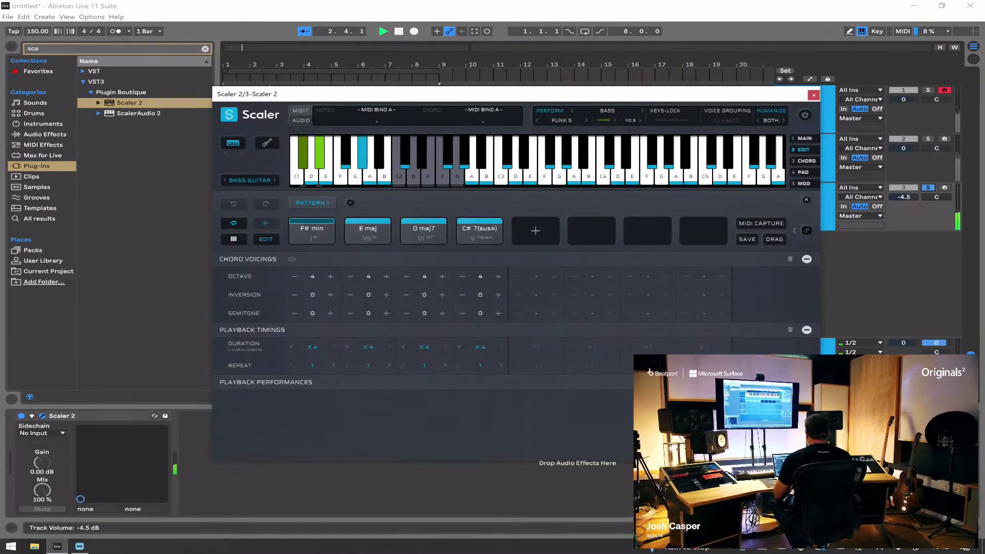
key(space)
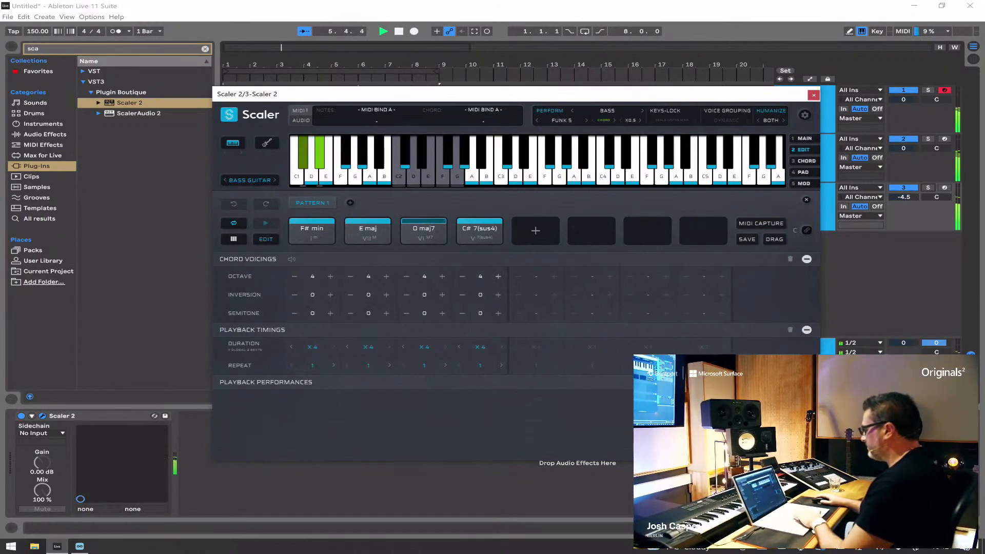
Step: Try all four bass chords at octave 5, return them to octave 4 and audition the mix
key(space)
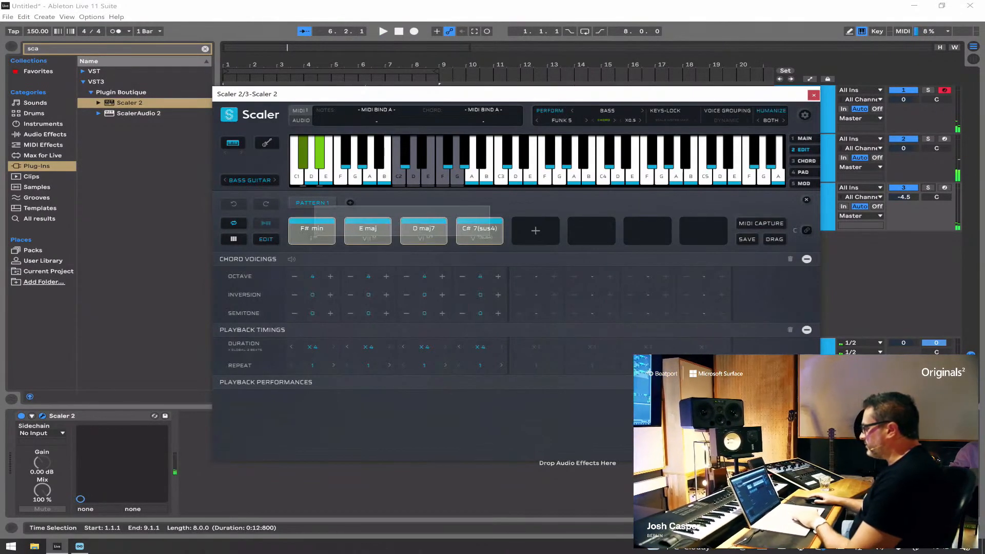
key(space)
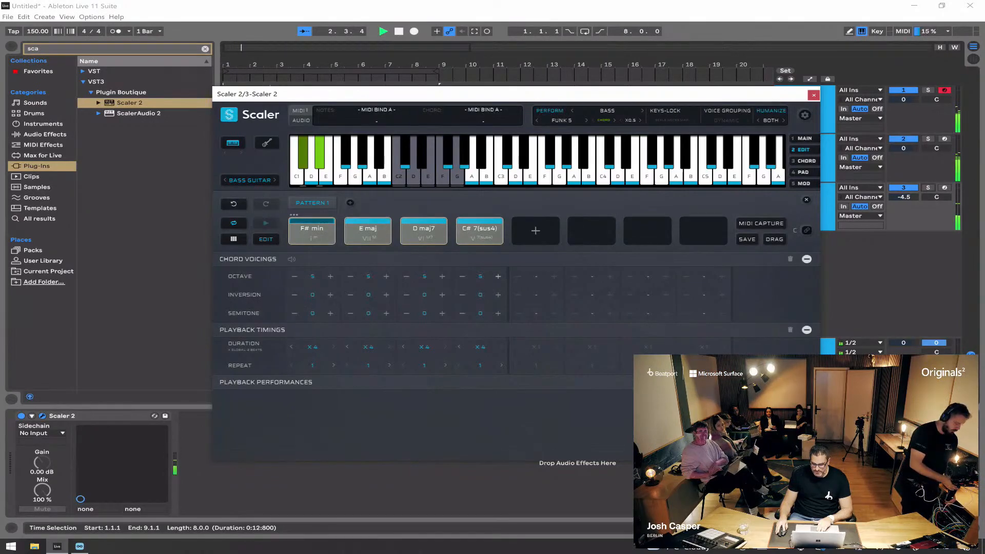
key(space)
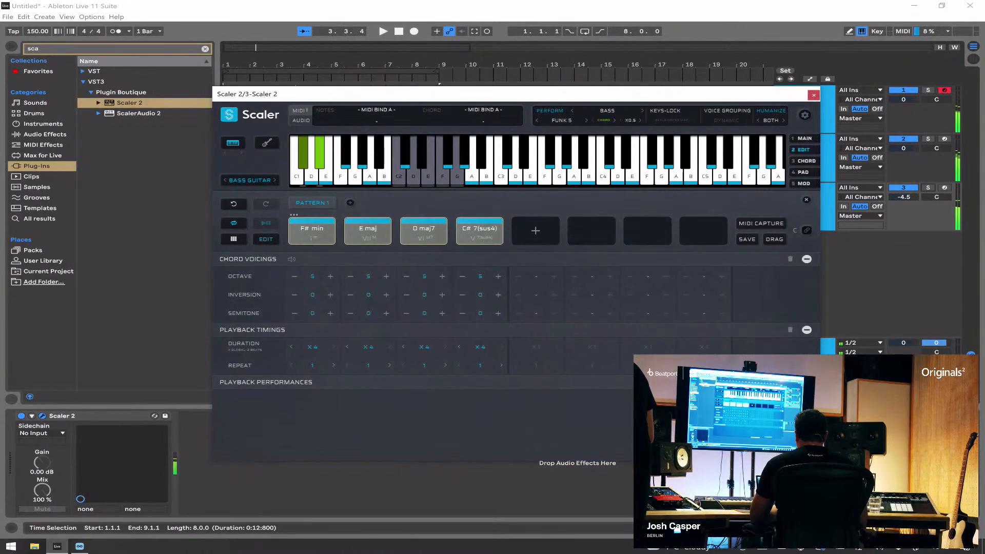
click(294, 277)
key(space)
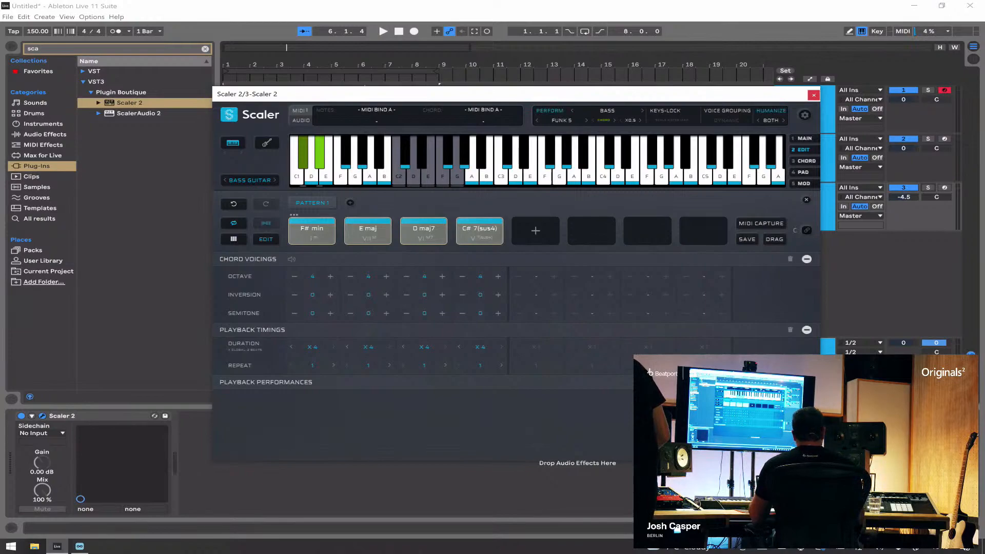
Step: Duplicate the third Scaler 2 track as a fourth track and open the copy's plug-in window
click(814, 95)
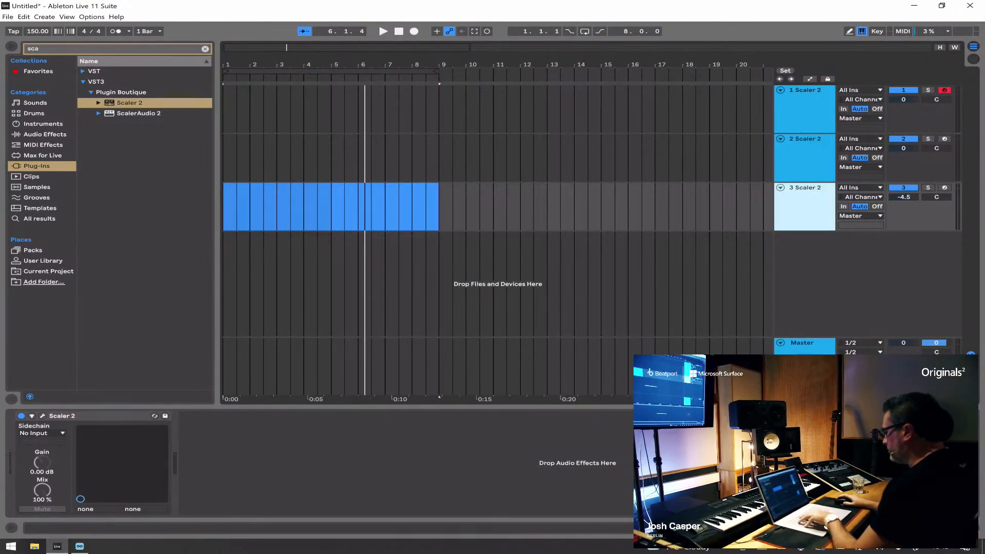
key(ctrl+d)
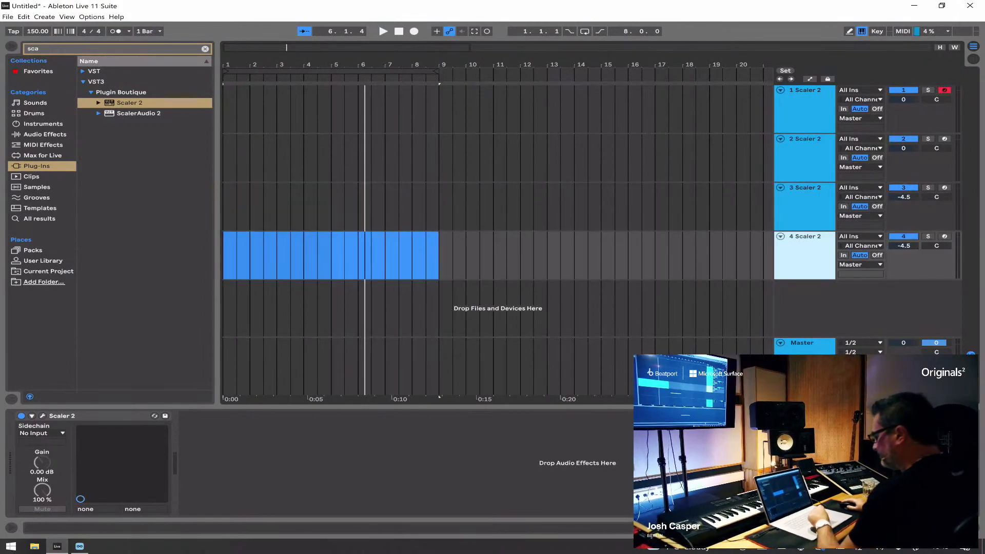
click(42, 416)
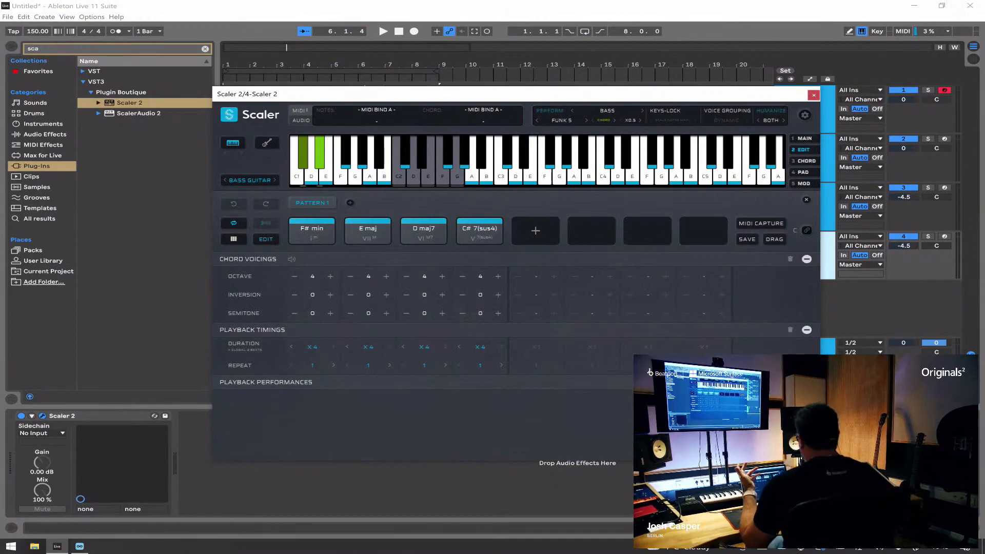
Step: Set the fourth Scaler track's performance type to Melody with the Vintage Keys sound and play the mix
click(608, 110)
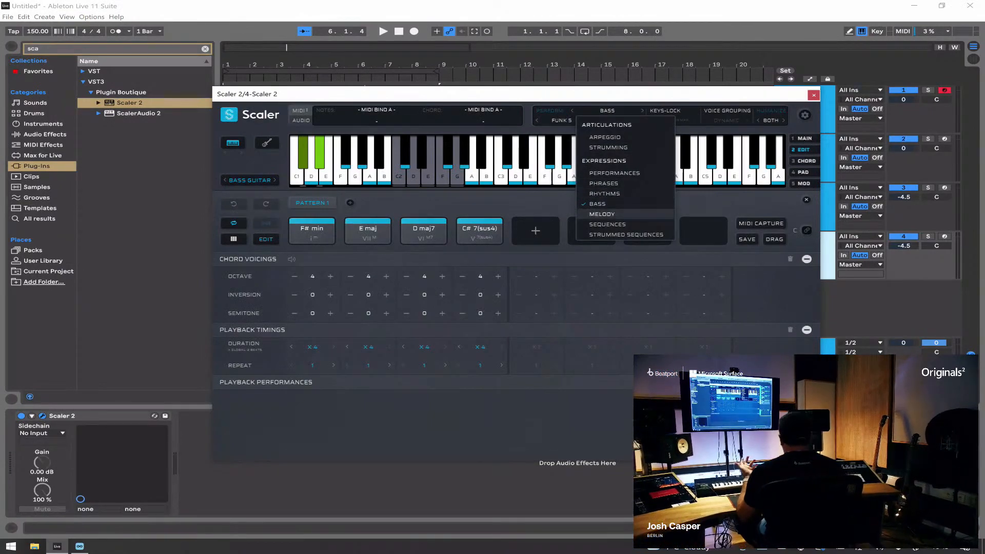
click(610, 214)
click(250, 180)
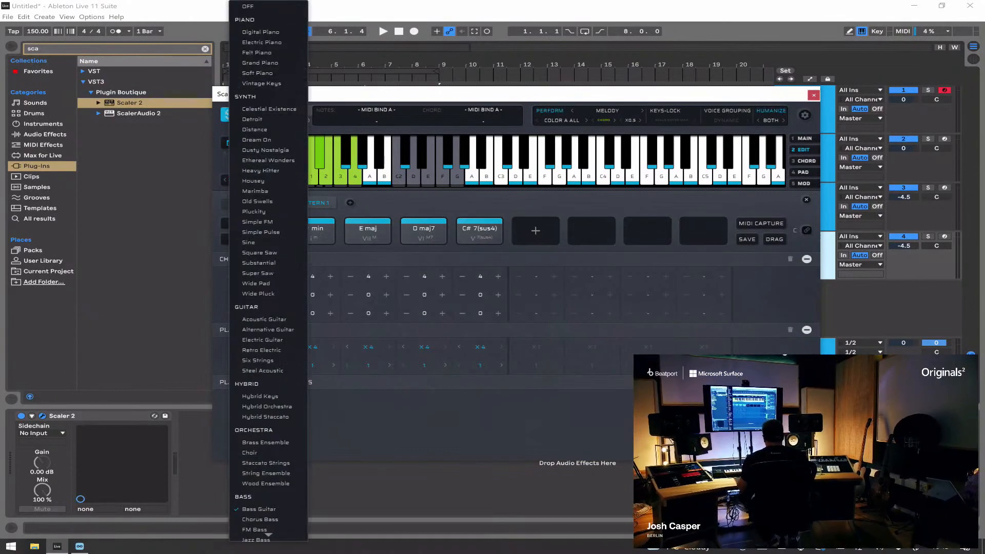
click(261, 83)
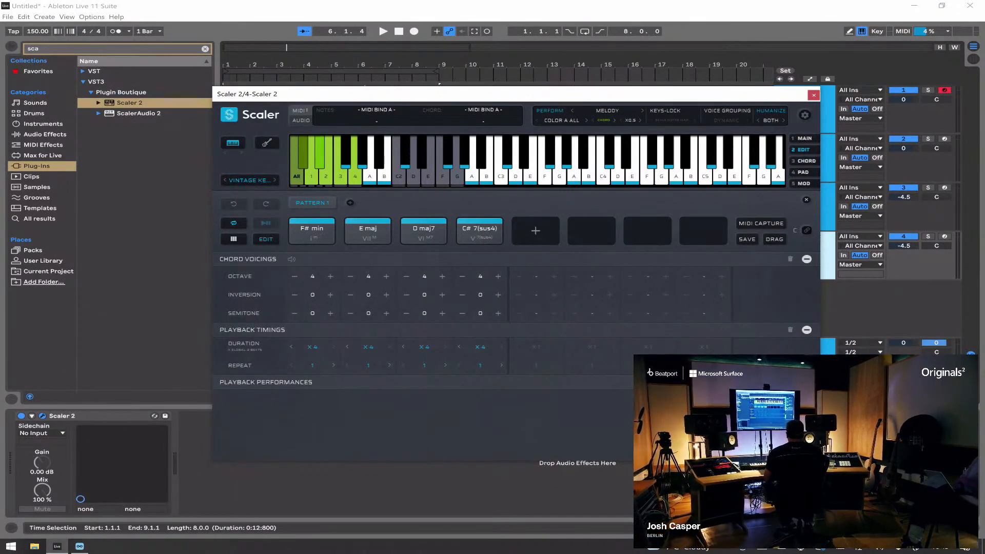
key(space)
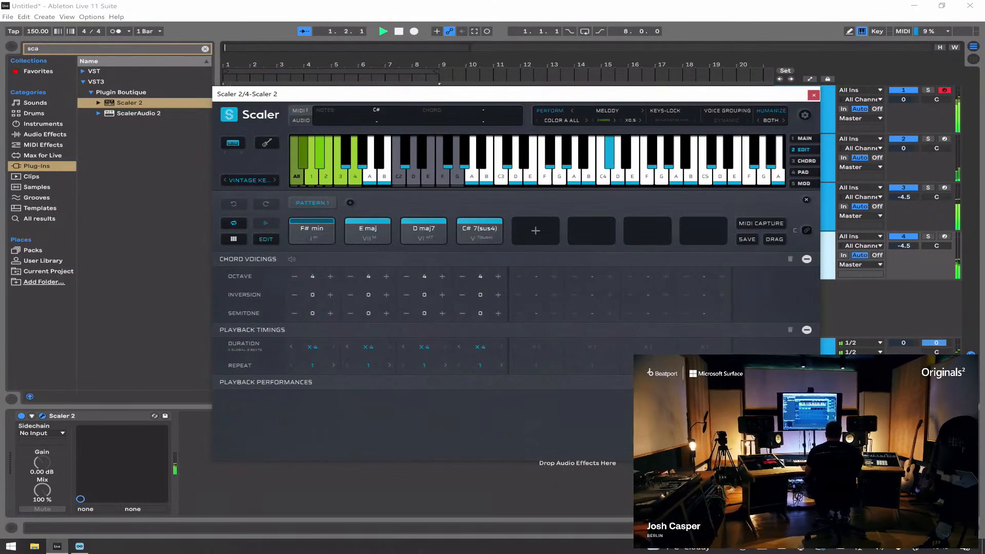
Step: Solo the fourth track and raise its volume to 2.9 dB during playback
click(928, 236)
drag(904, 246, 904, 223)
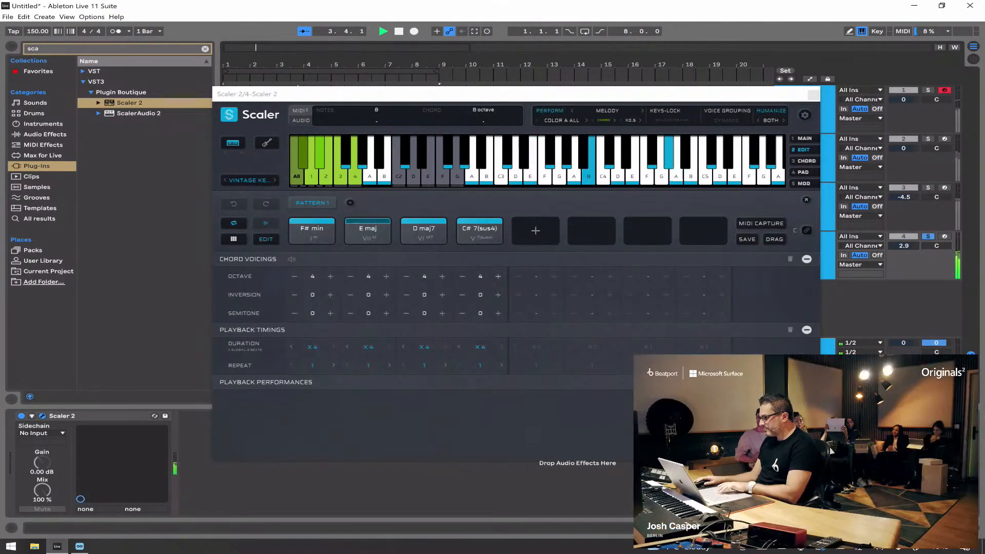
key(space)
Step: Lower all four melody chords to octave 3 and audition them soloed and with the other tracks
drag(486, 211, 310, 240)
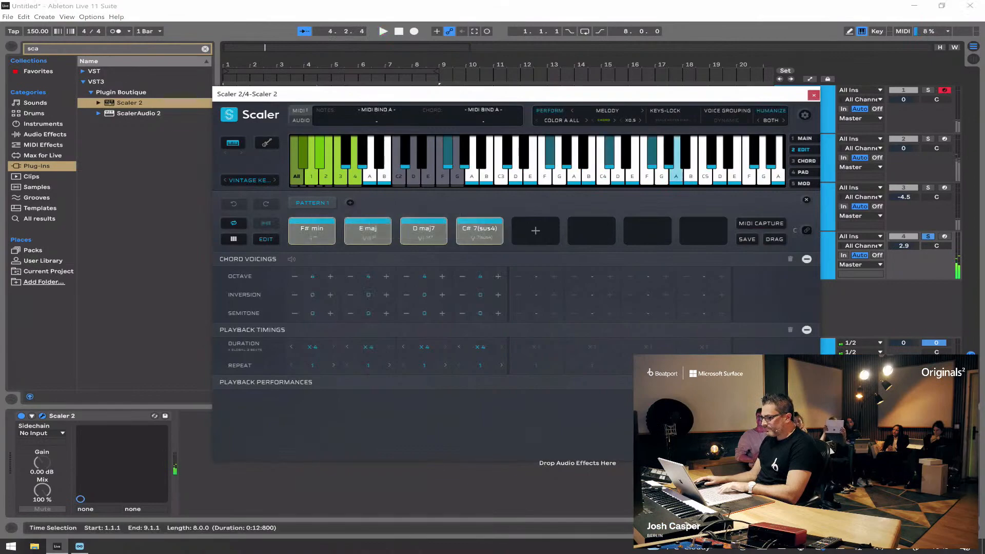
click(295, 276)
key(space)
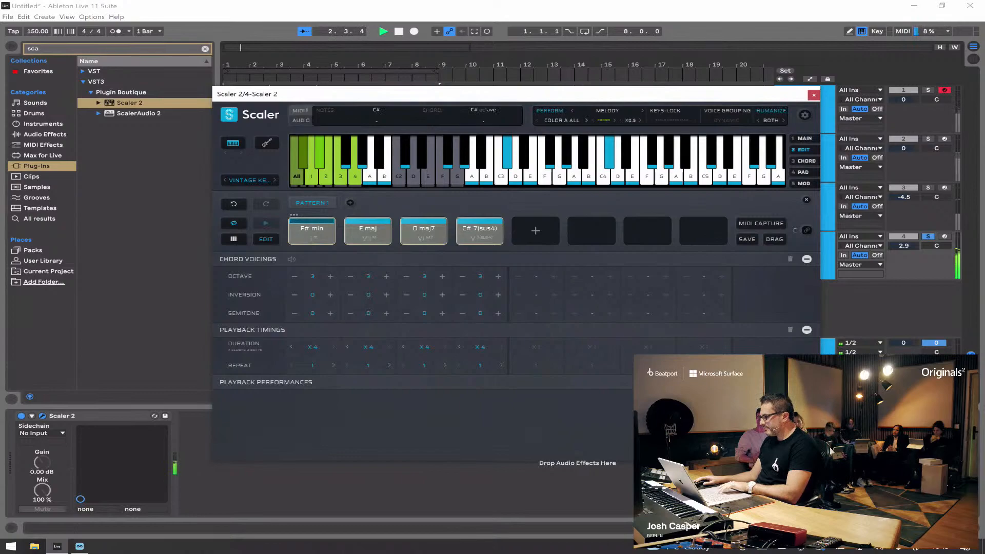
click(929, 237)
key(space)
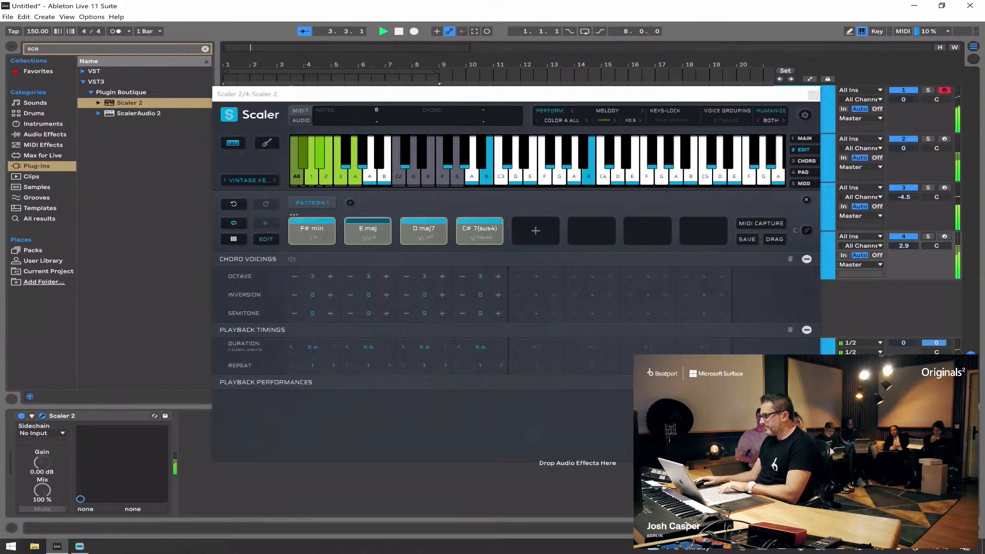
key(space)
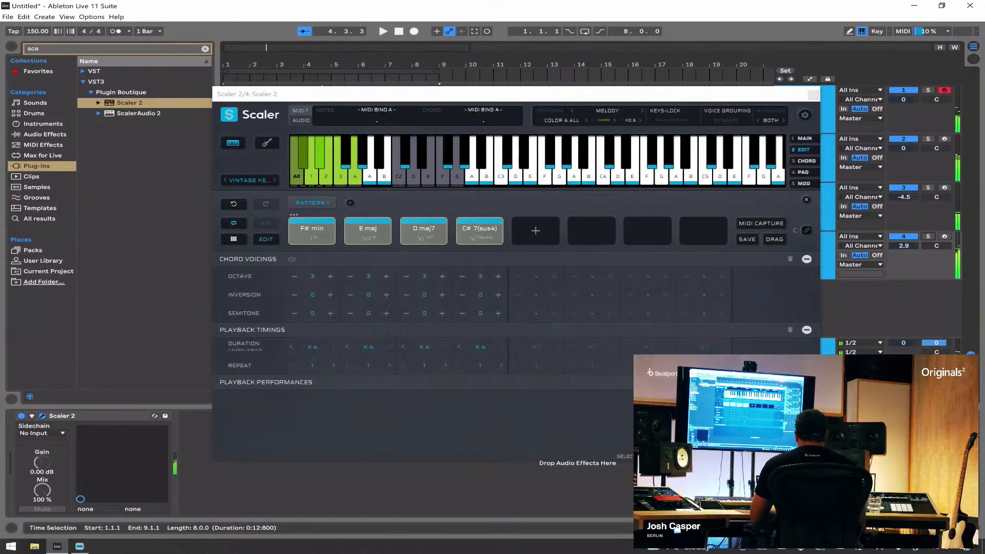
Step: Set the melody speed to X1 and audition it in the mix and with the fourth track soloed
click(642, 121)
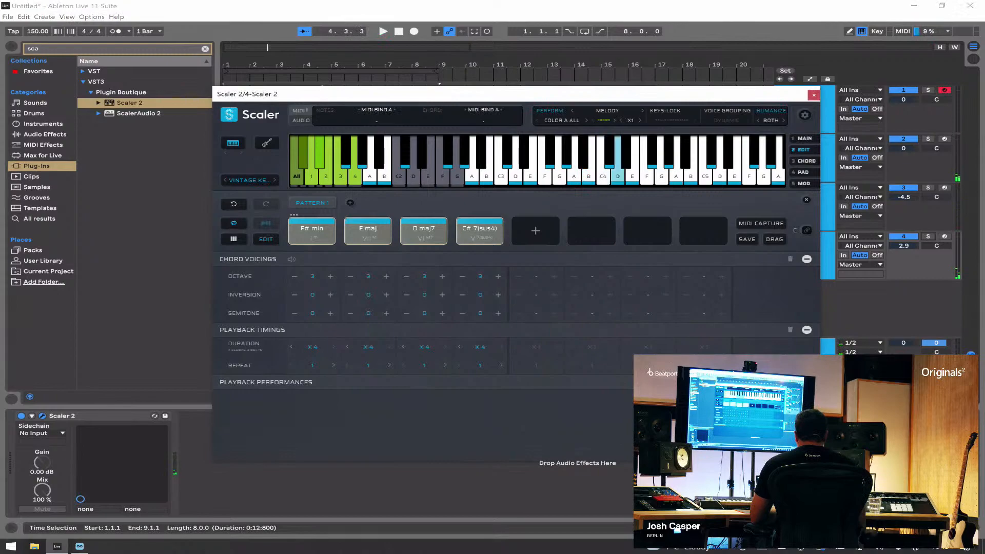
key(space)
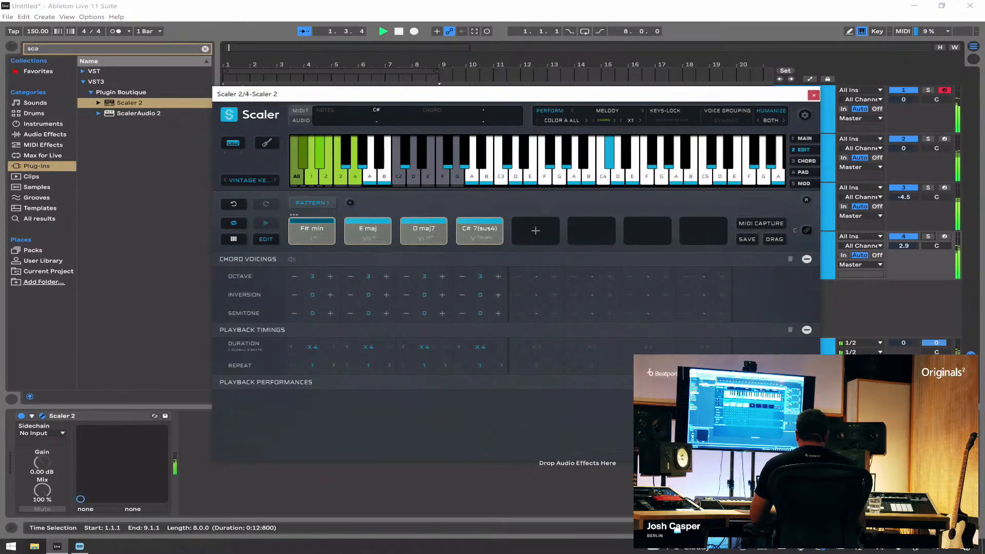
click(928, 237)
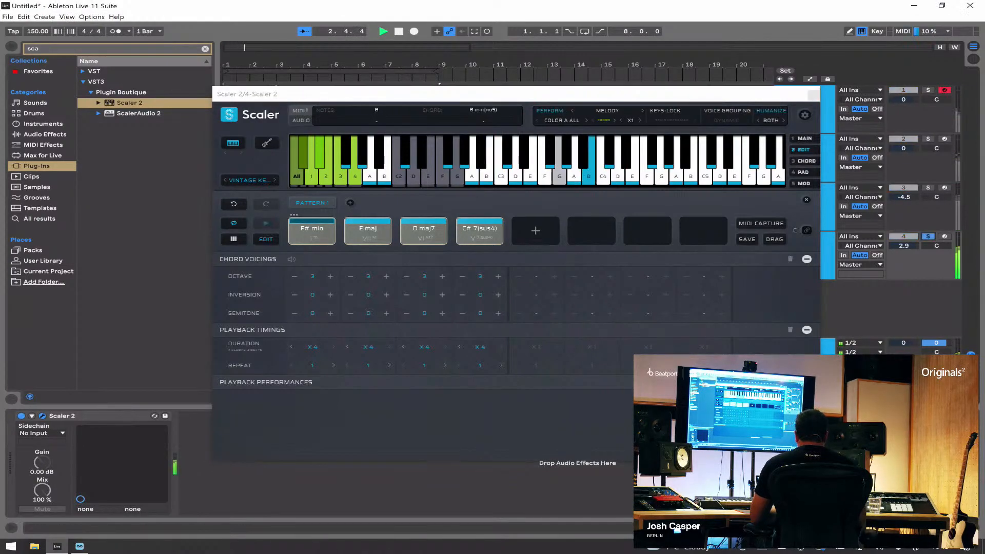
key(space)
Step: Set the fourth track's melody performance to Color B All and audition it soloed
click(562, 120)
mouse_move(564, 52)
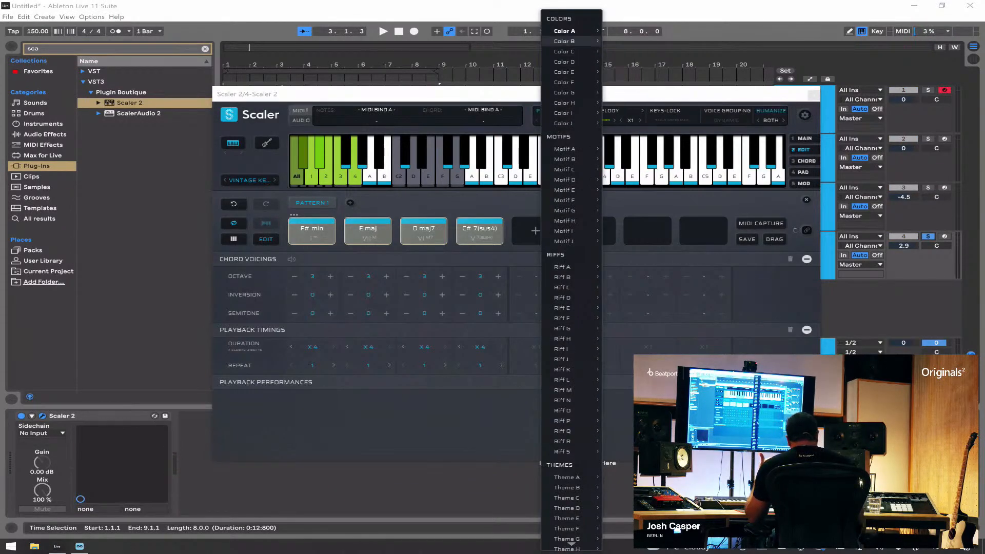
mouse_move(564, 390)
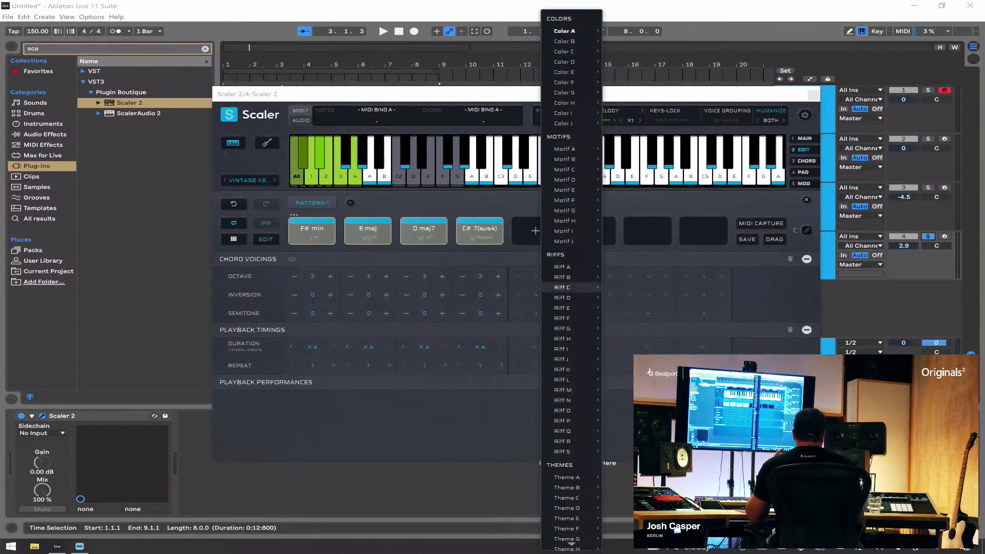
mouse_move(564, 277)
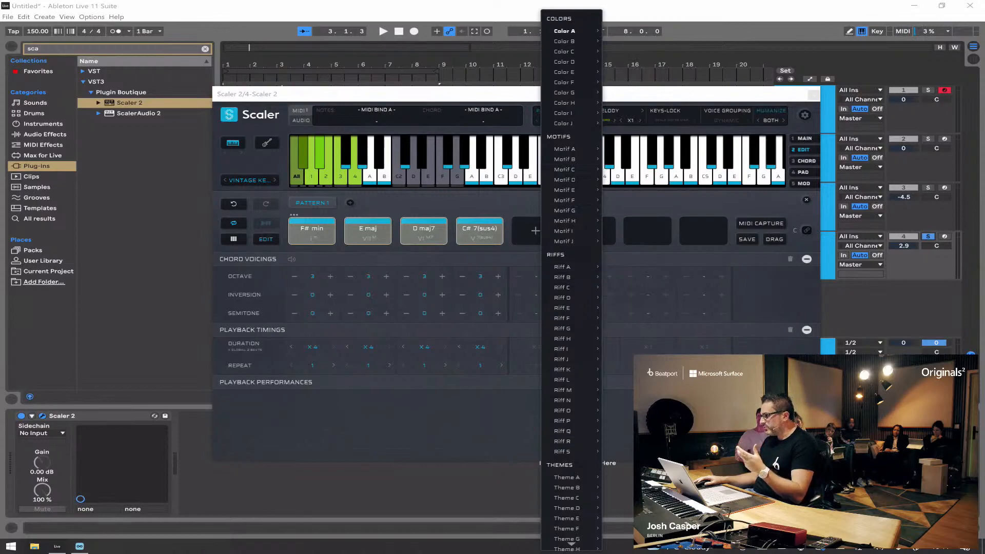
mouse_move(564, 308)
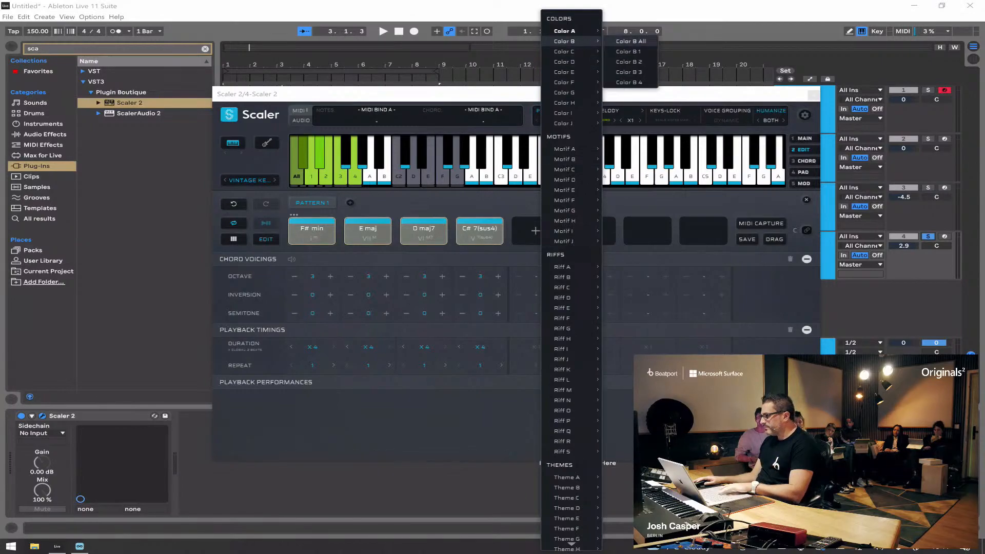
click(631, 41)
key(space)
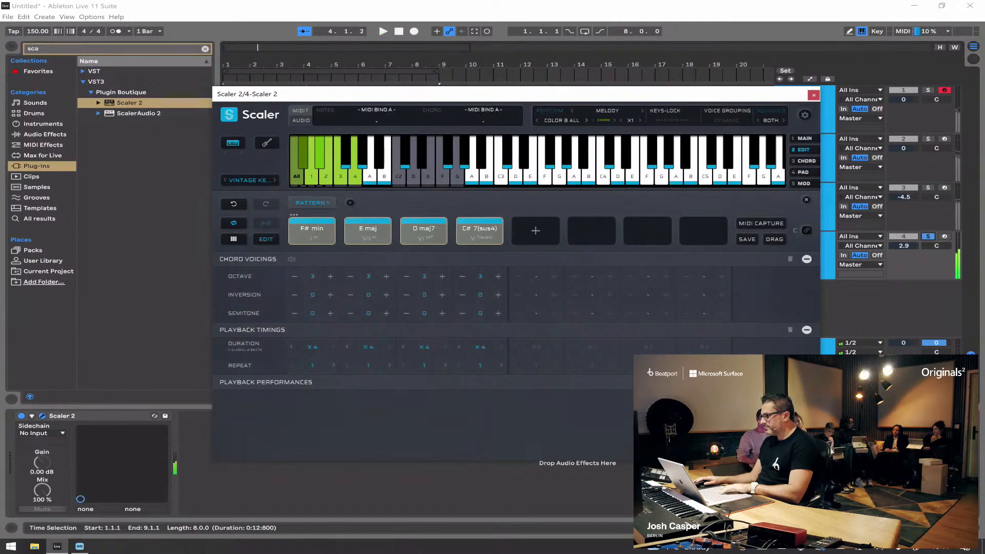
Step: Set the fourth track's melody performance to Color C All and audition it soloed
click(562, 121)
mouse_move(572, 51)
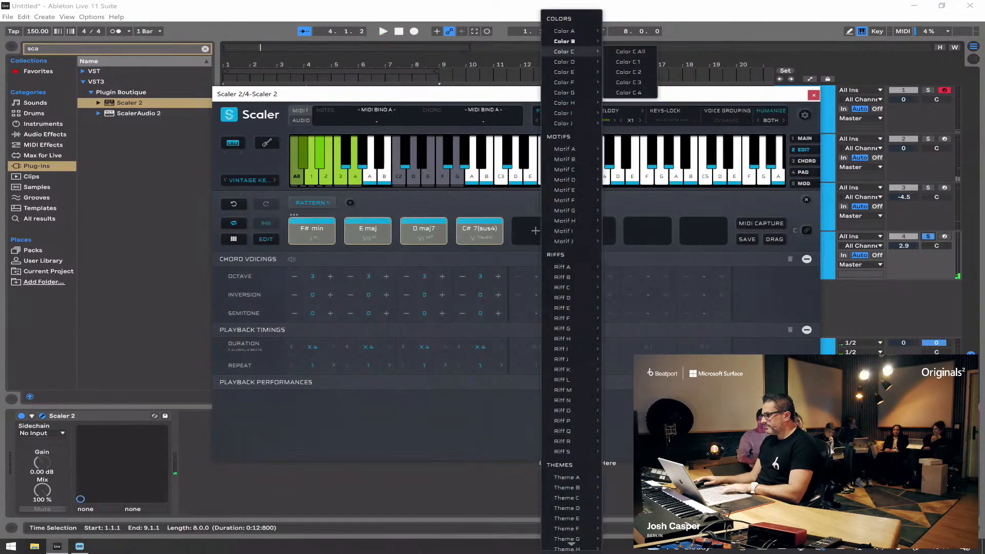
click(630, 50)
key(space)
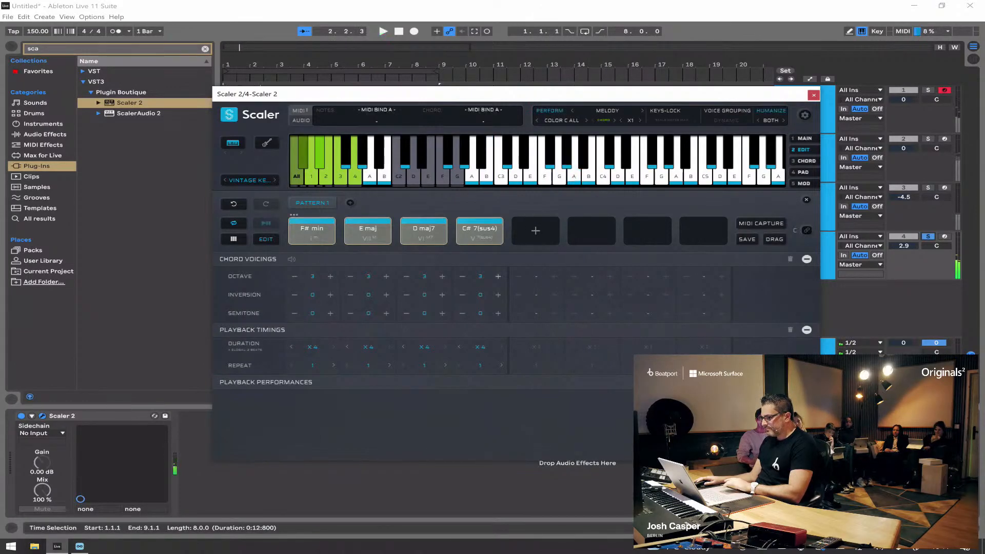
Step: Raise all four melody chords to octave 4, set the unsoloed track's volume to 6.0 dB, and close the plug-in window
click(498, 277)
key(space)
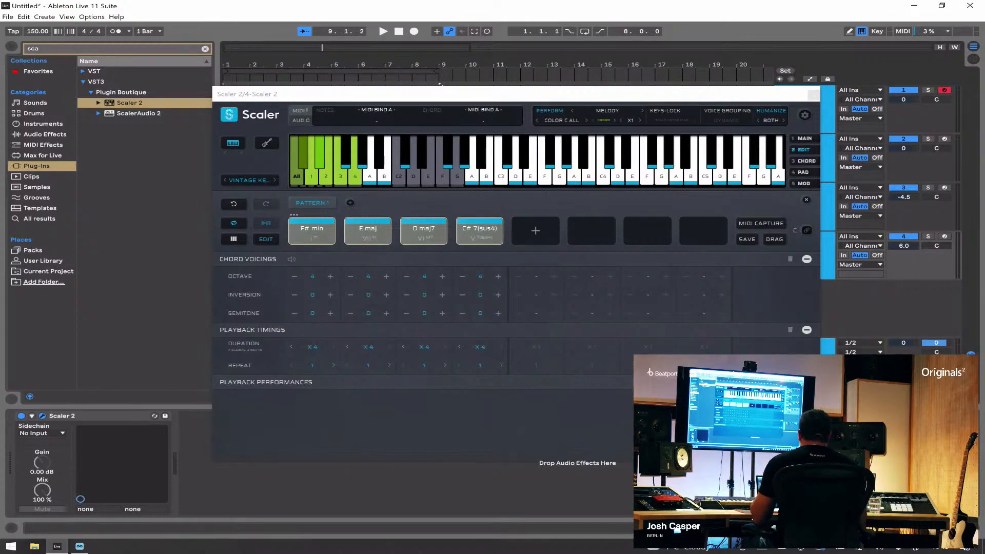
click(813, 94)
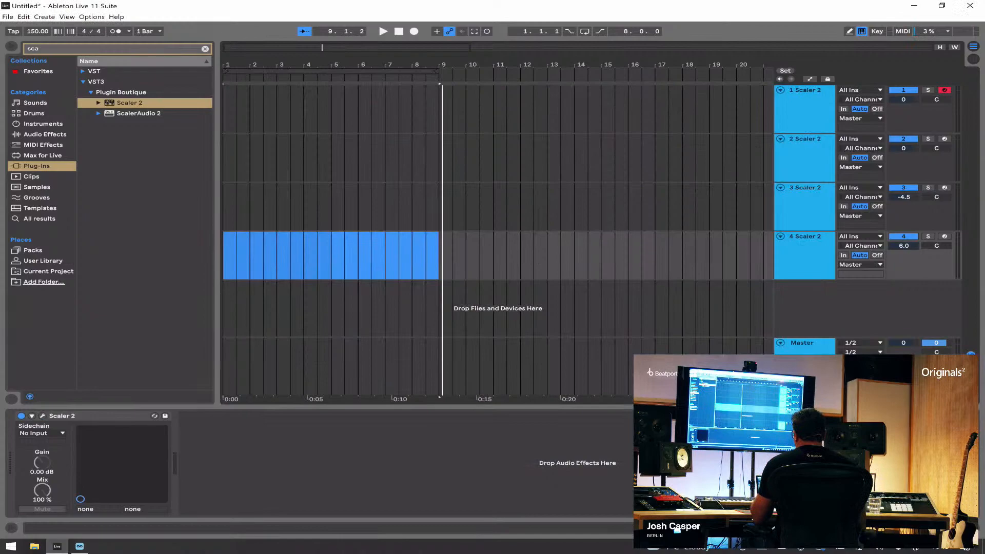
Step: Search the plug-ins for "loop" and load Loopcloud Drum on a new fifth track, repositioning its window
key(ctrl+f)
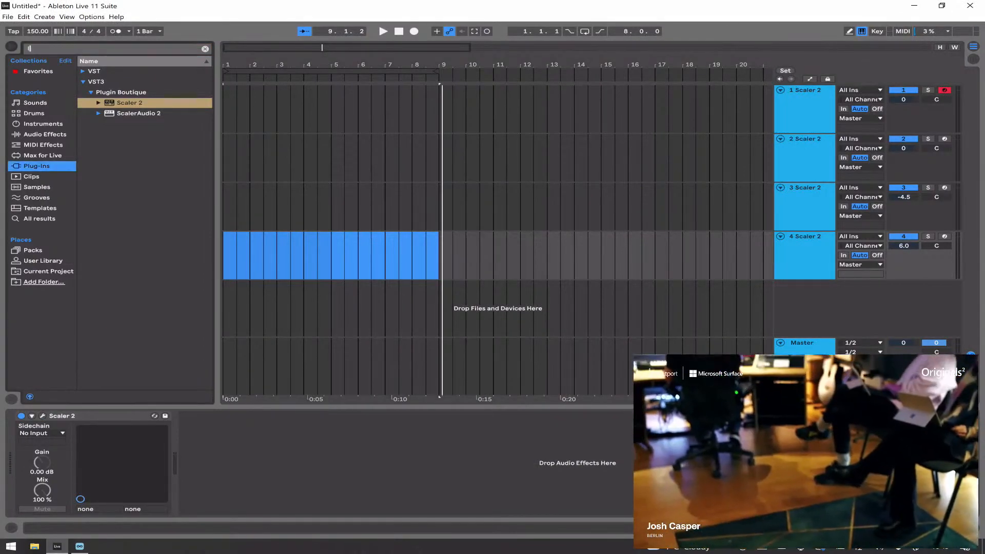
text(loop)
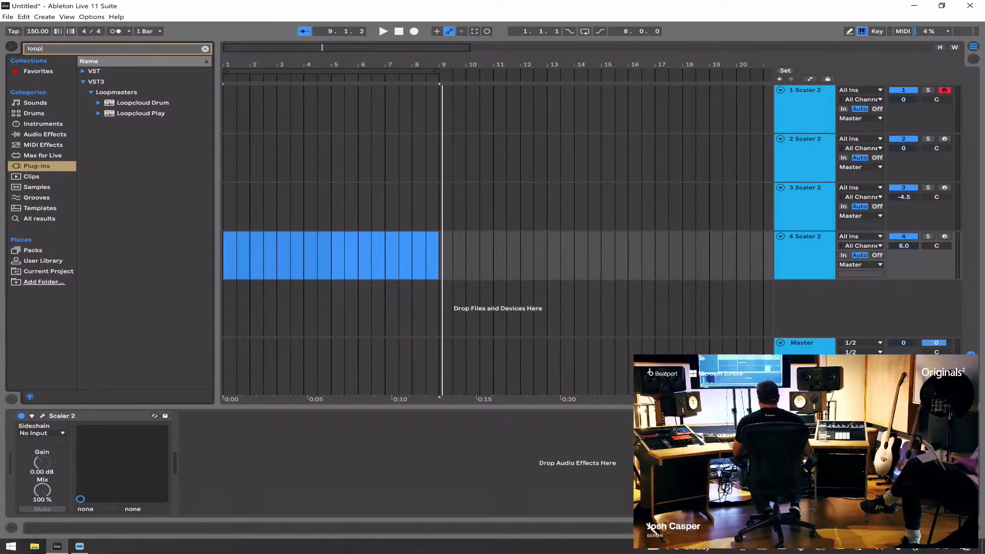
key(Down)
key(Return)
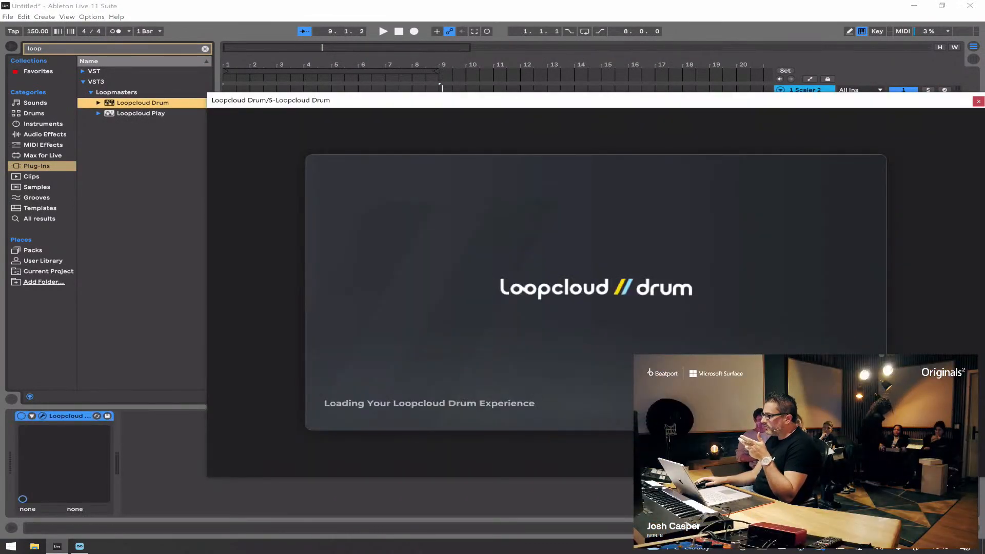
drag(669, 101, 574, 69)
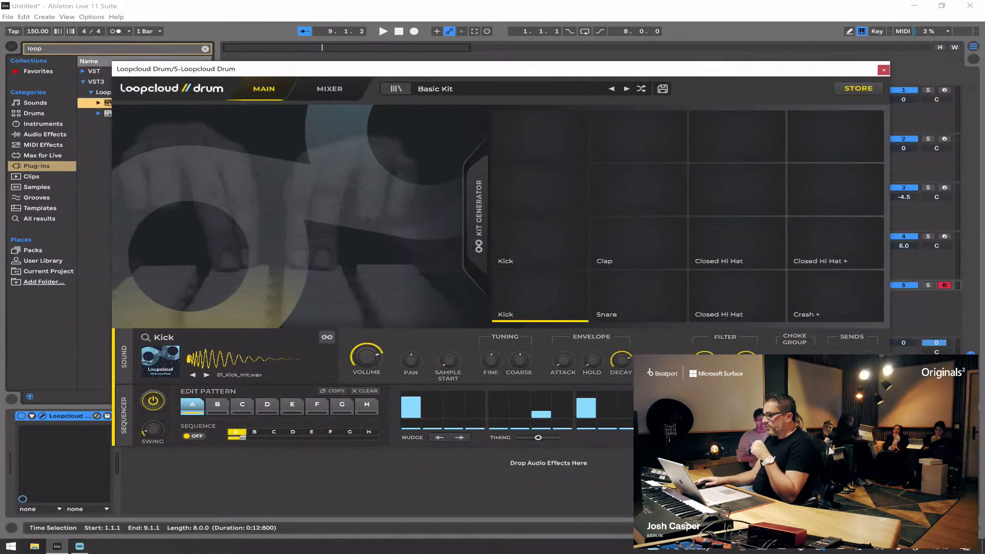
Step: Load the Dusty Kit from the LoFi Drums pack in Loopcloud Drum and return to the main view
click(396, 89)
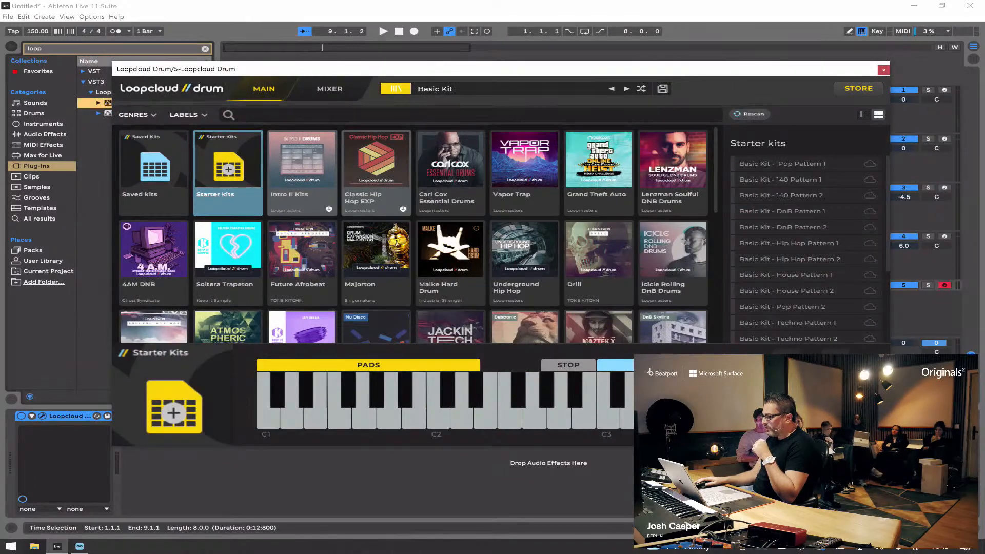
scroll(450, 216, down, 1)
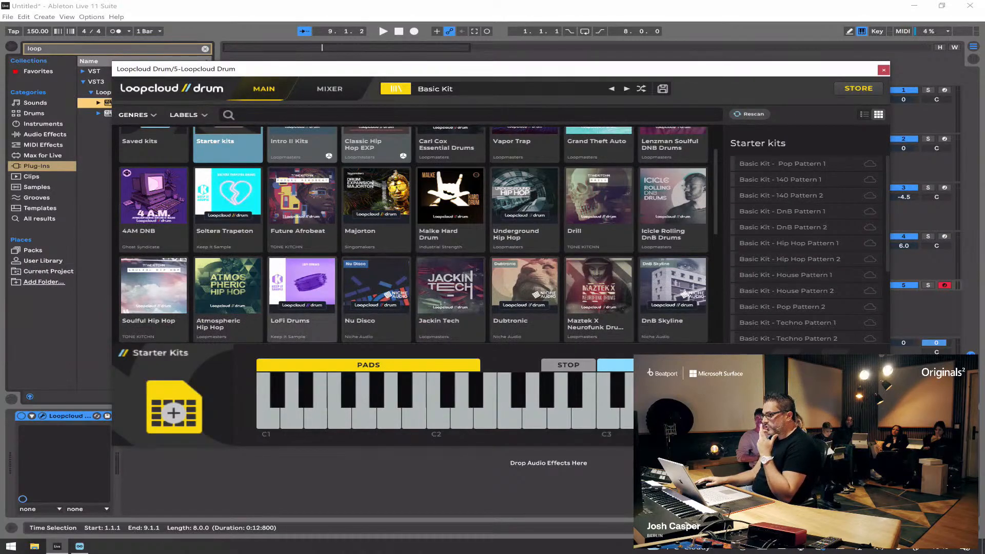
click(302, 299)
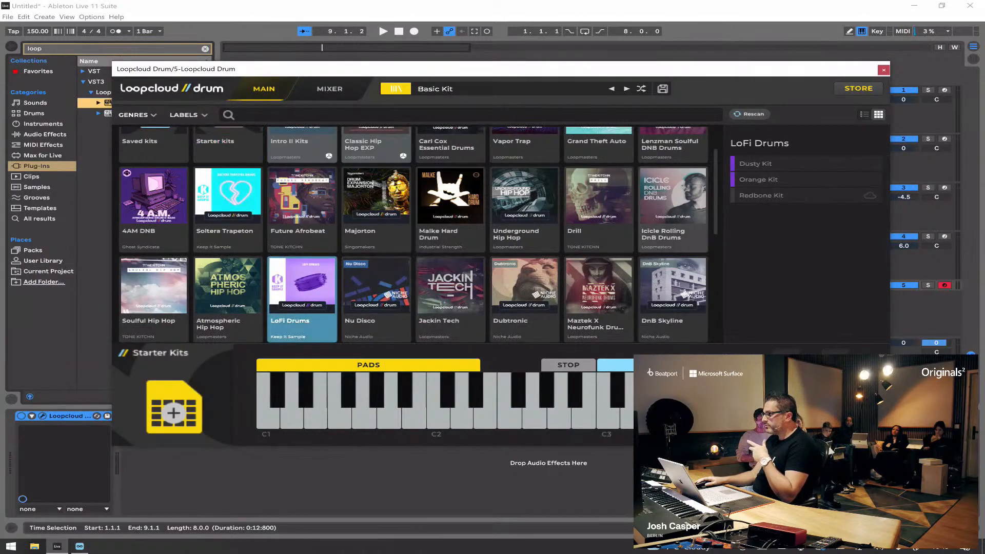
click(755, 163)
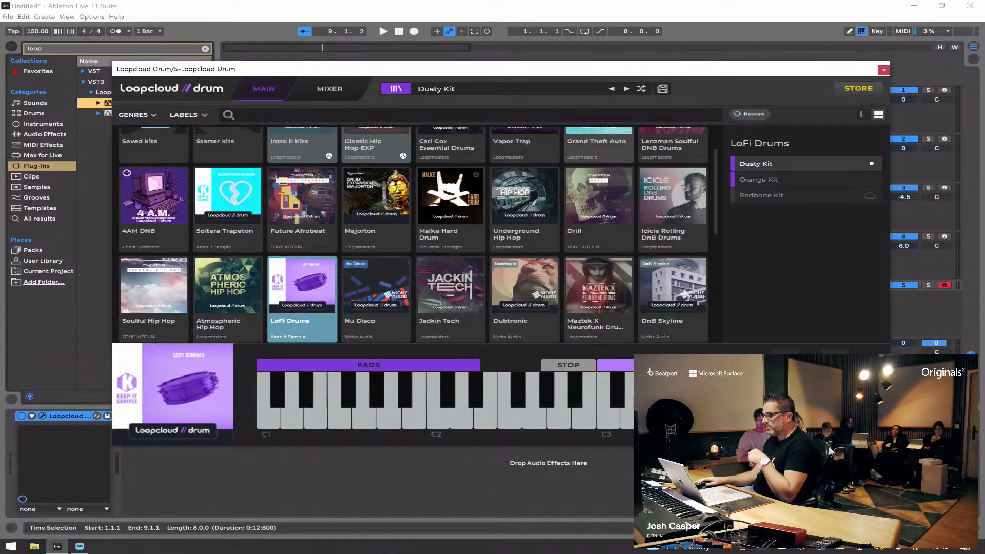
click(395, 88)
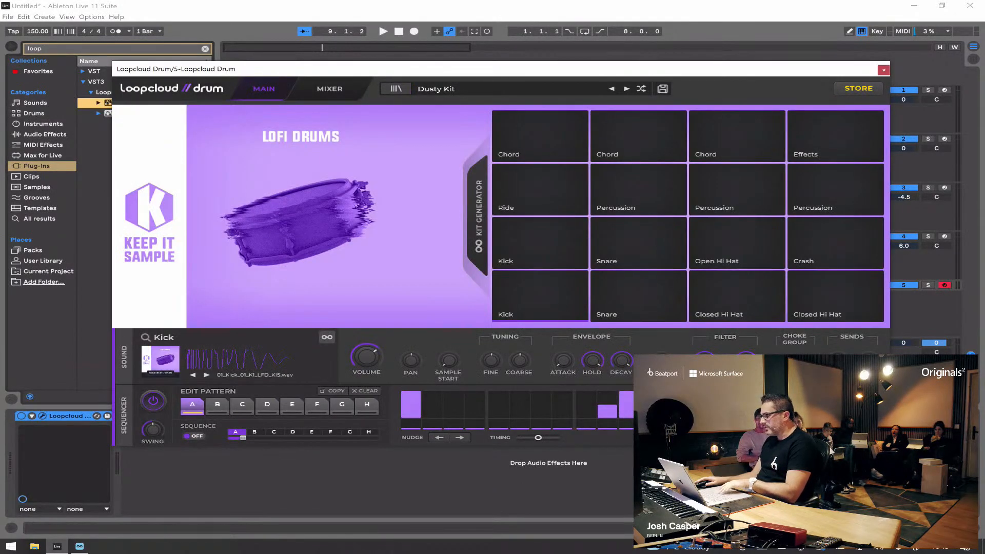
Step: Solo the drum track and audition the Dusty Kit pattern
click(928, 285)
key(space)
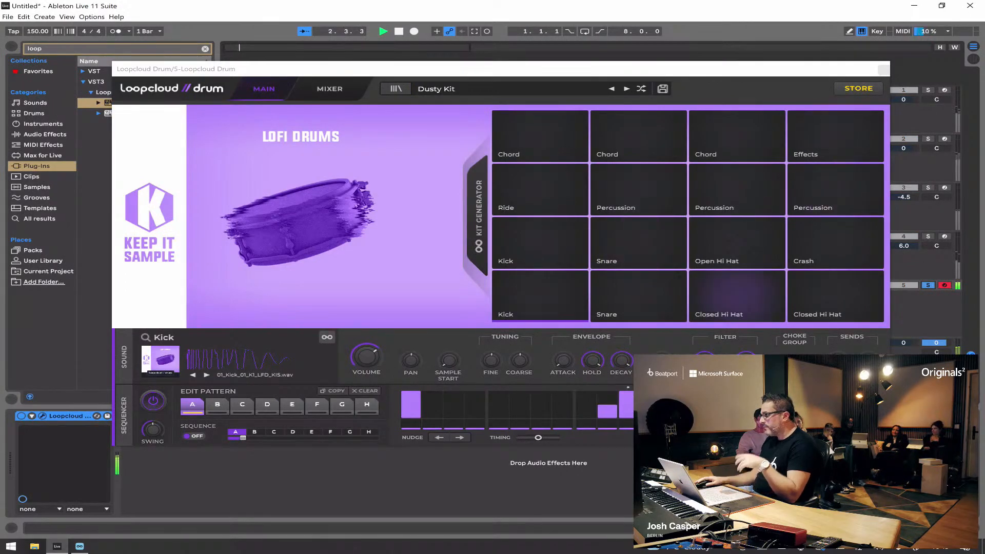
key(space)
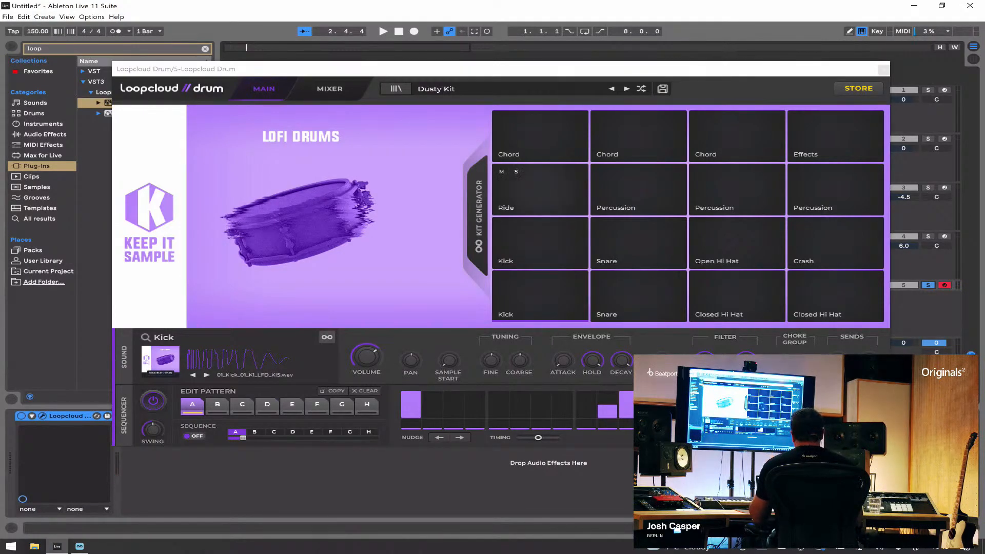
Step: Add a hit on step 9 of the upper Snare pad and mute the three Percussion pads, auditioning the drums
click(639, 241)
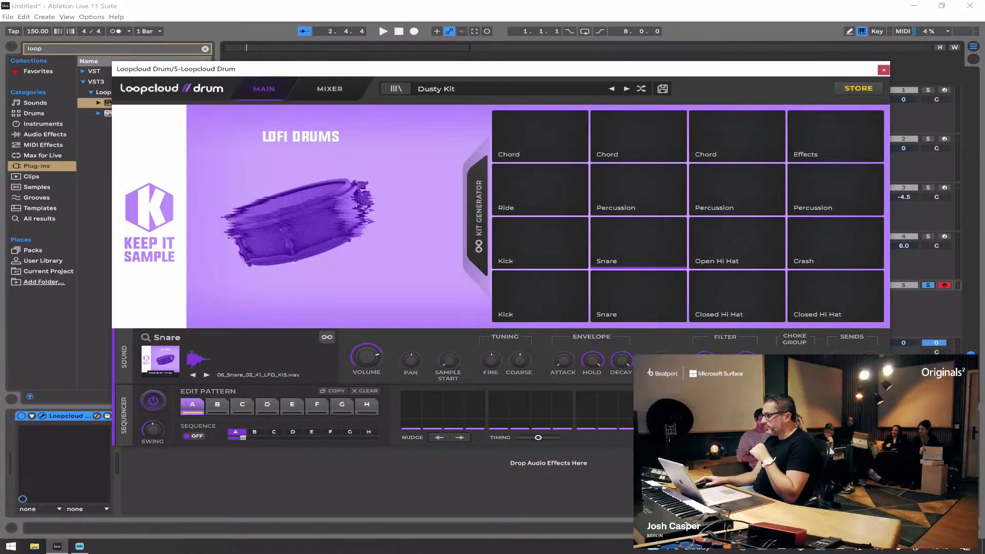
click(586, 405)
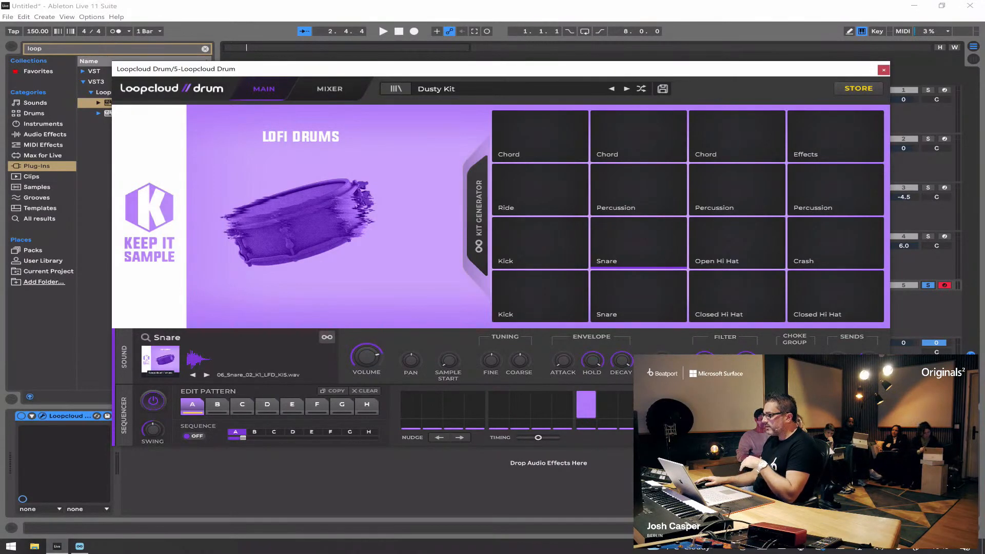
click(599, 172)
click(699, 172)
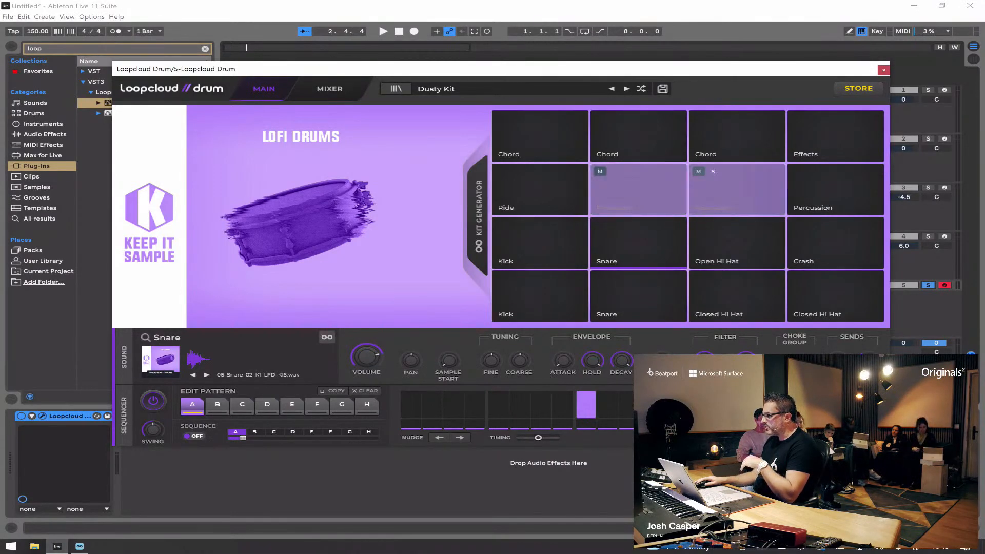
click(797, 171)
key(space)
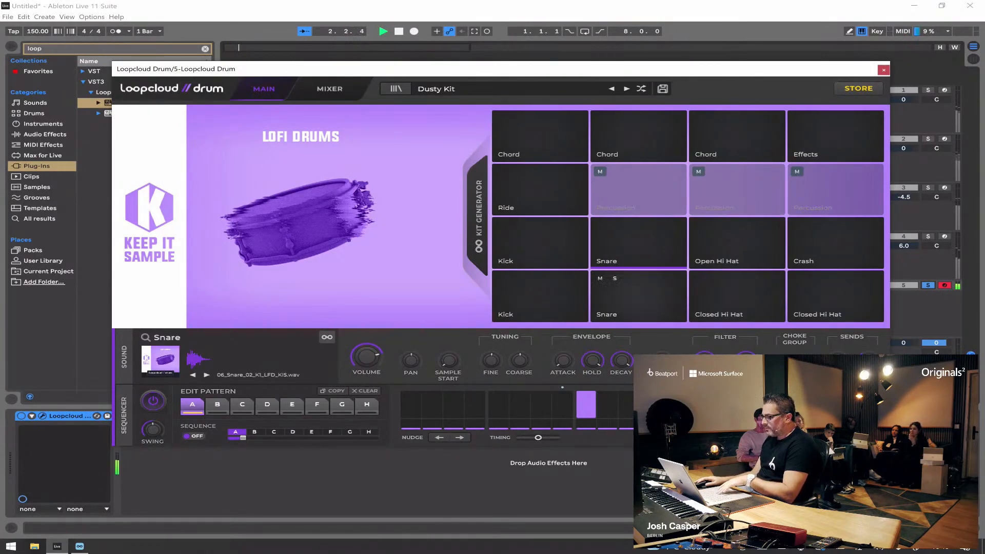
key(space)
Step: Remove the lower Kick pad's hits on steps 10 and 11, check the Effects pad's pattern, and audition the drums
click(540, 298)
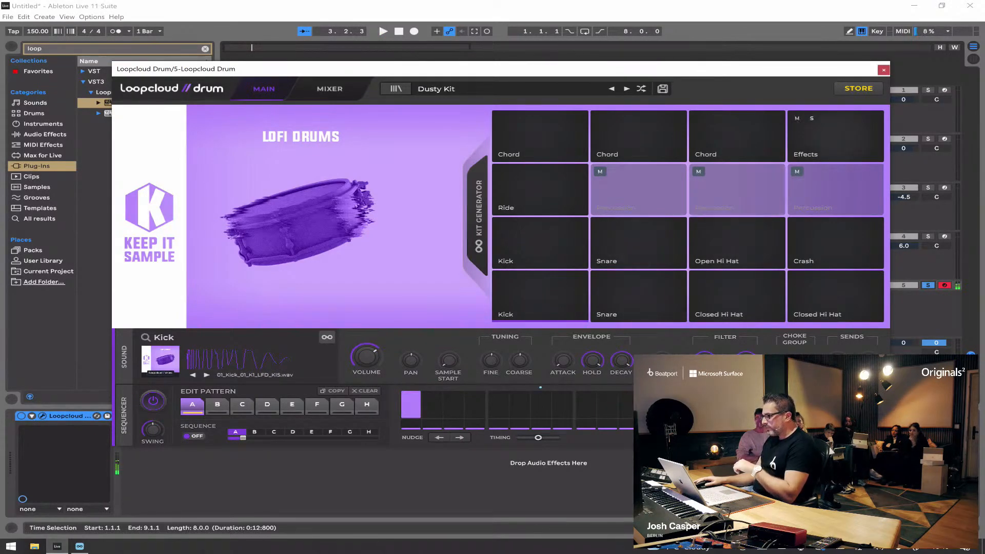
click(836, 136)
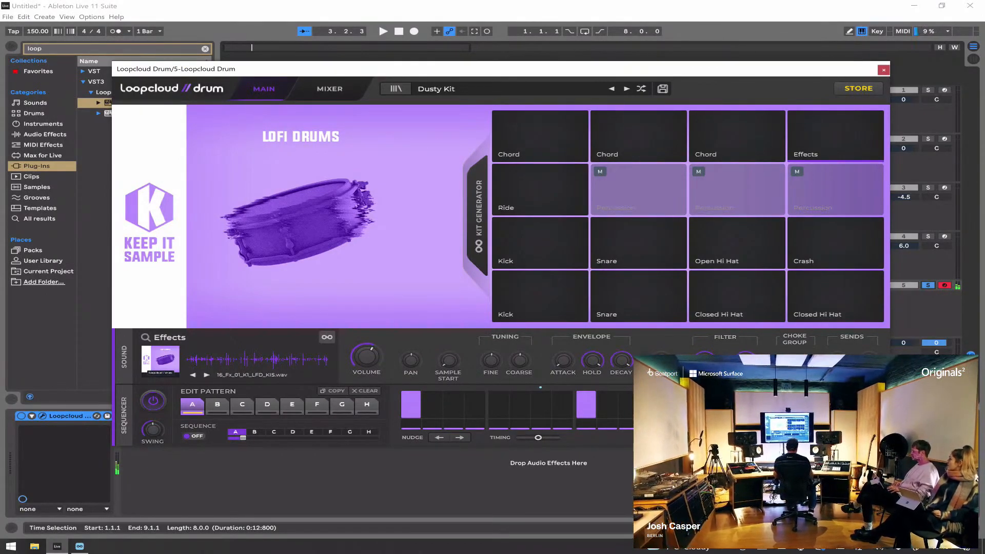
click(541, 296)
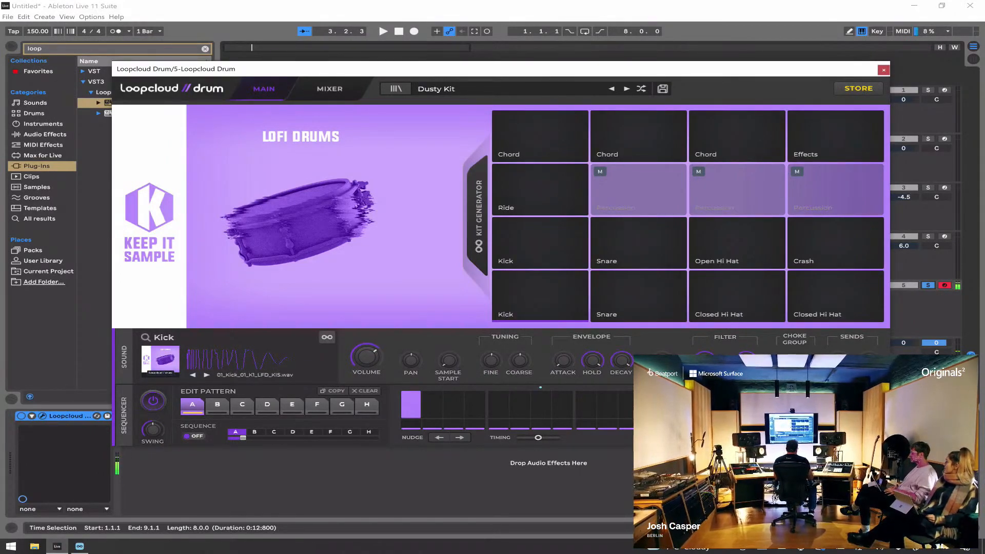
key(space)
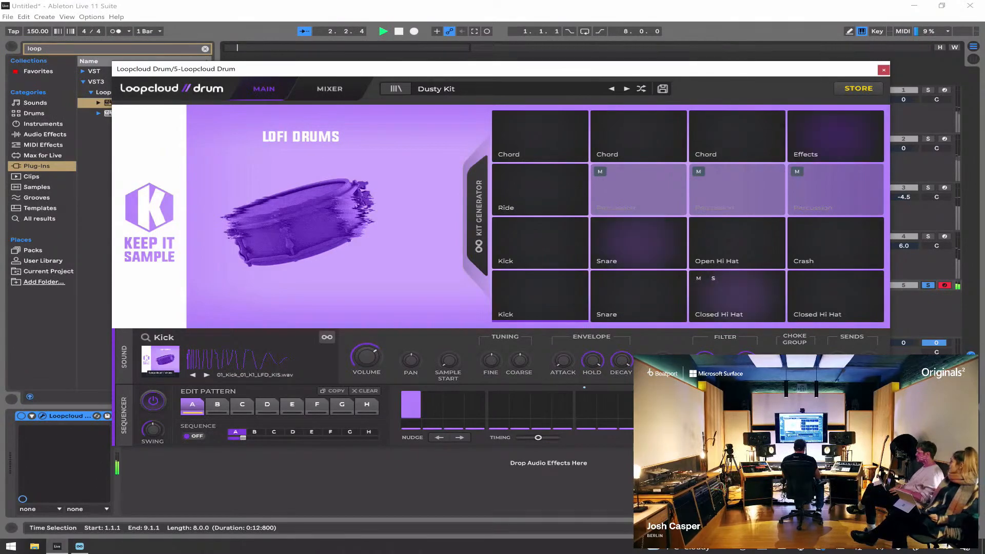
key(space)
Step: Remove the Effects pad's hit on step 9, lower its volume to -24.8 dB, and audition the drums
click(737, 297)
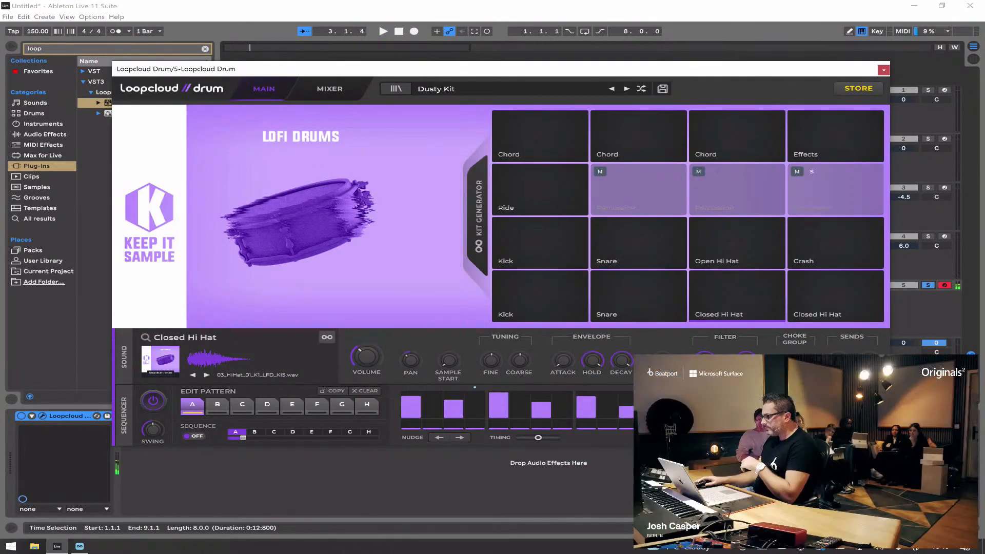
click(836, 136)
click(586, 405)
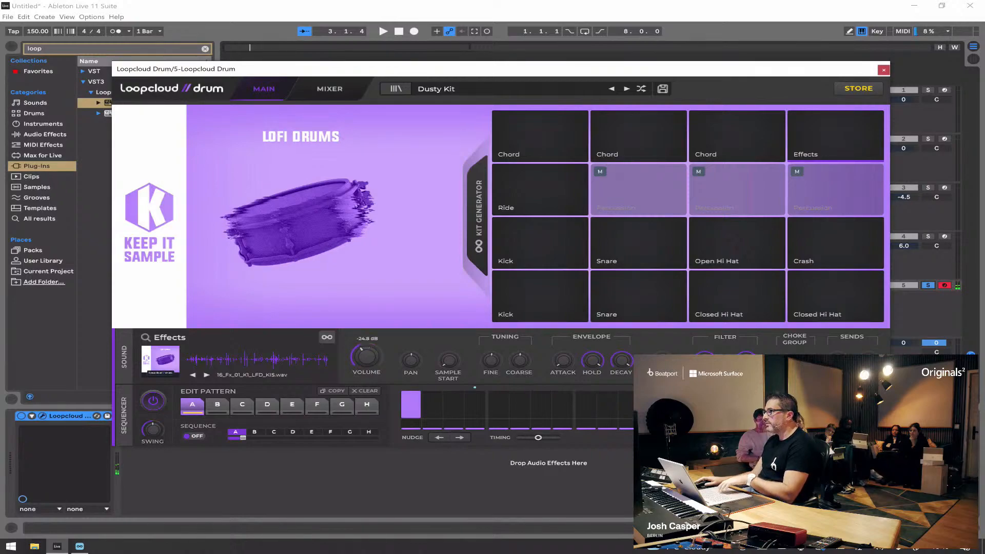
key(space)
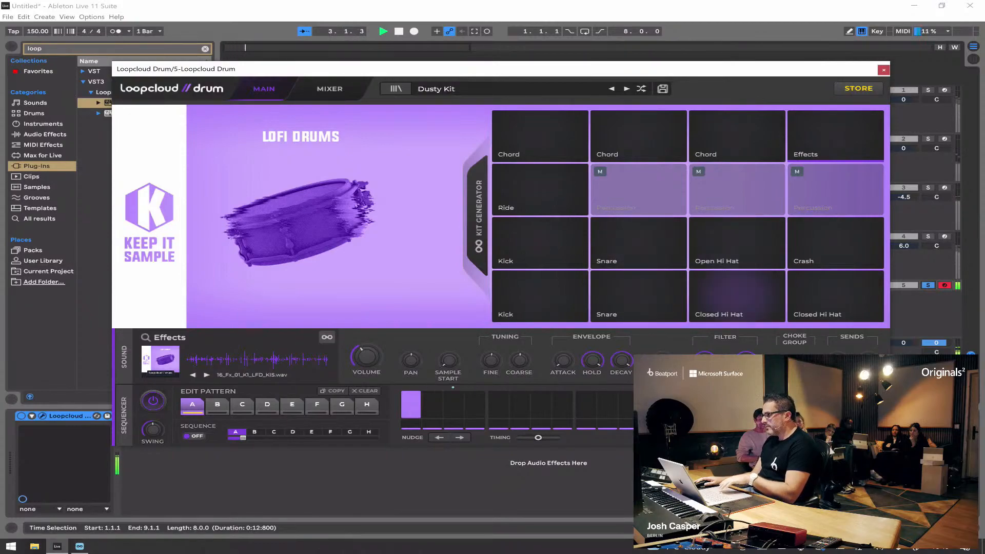
key(space)
Step: Select the Open Hi Hat pad, unsolo the drum track, and play the drums with all Scaler tracks
click(737, 242)
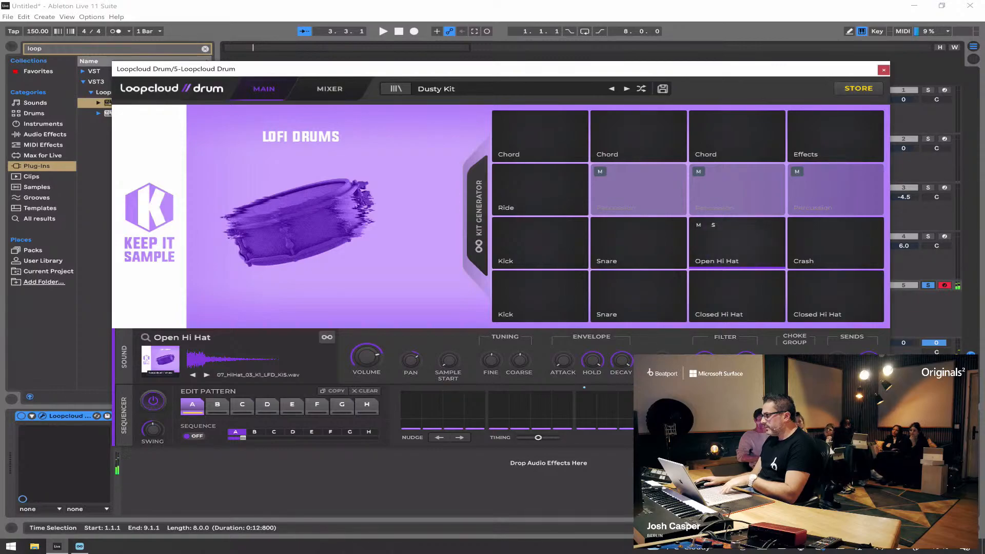
click(928, 286)
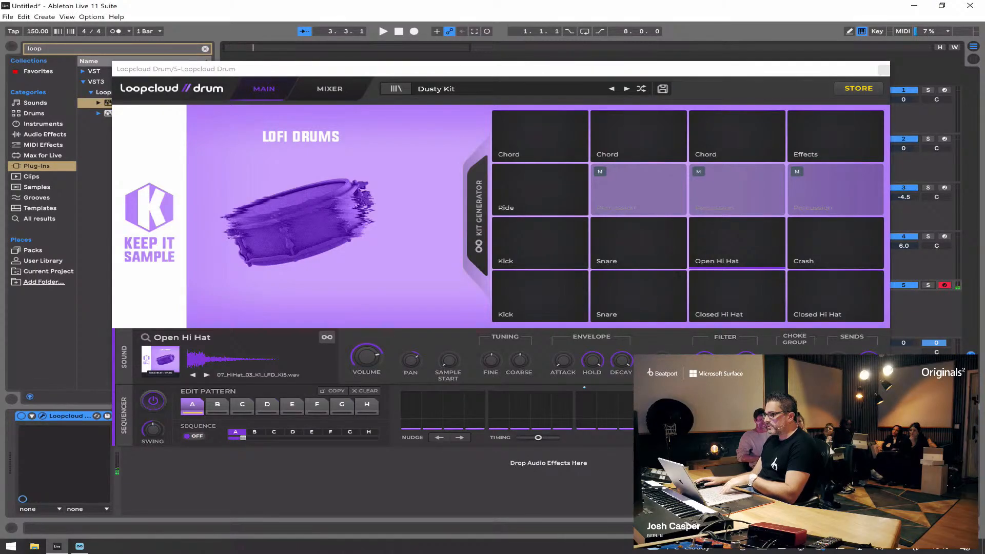
key(space)
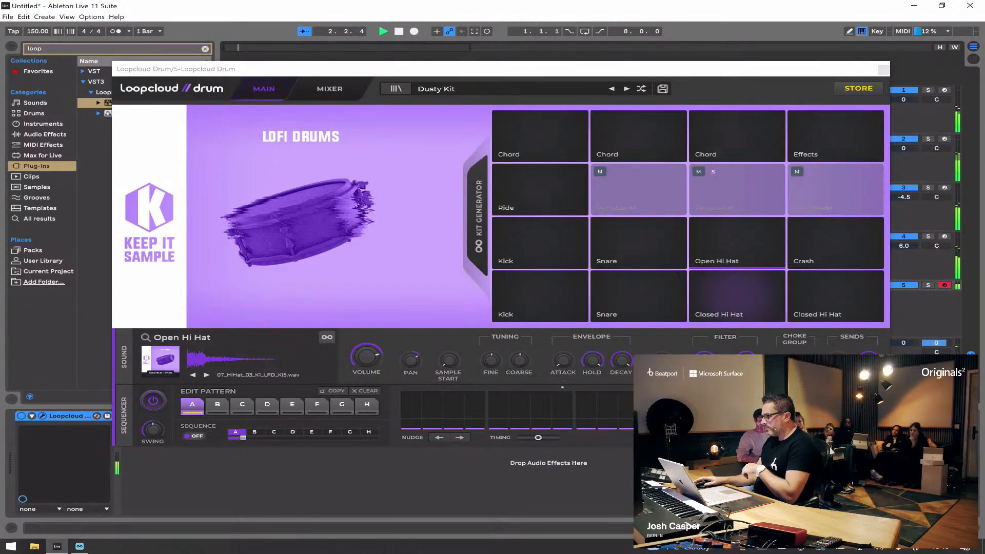
click(738, 242)
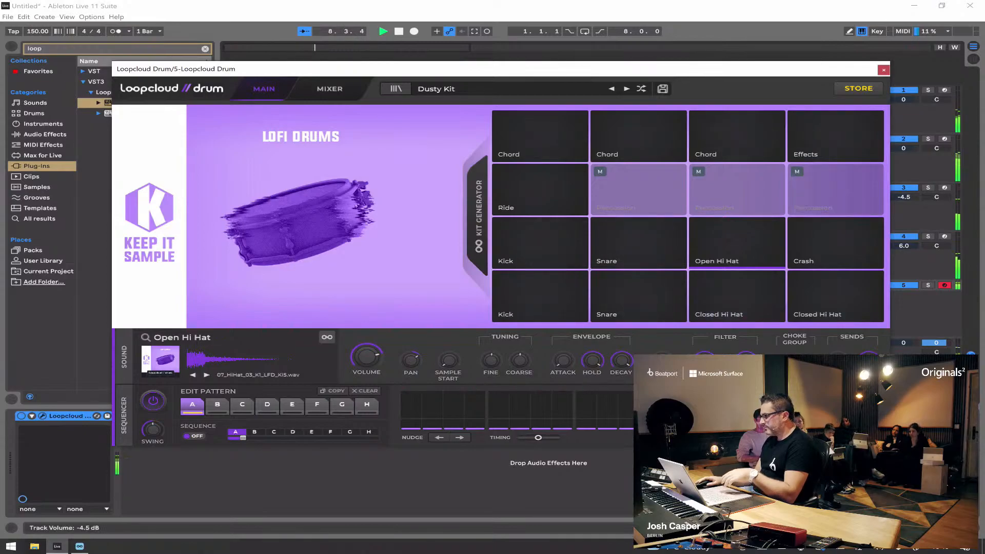
Step: Stop playback and copy drum pattern A to patterns B and C
key(space)
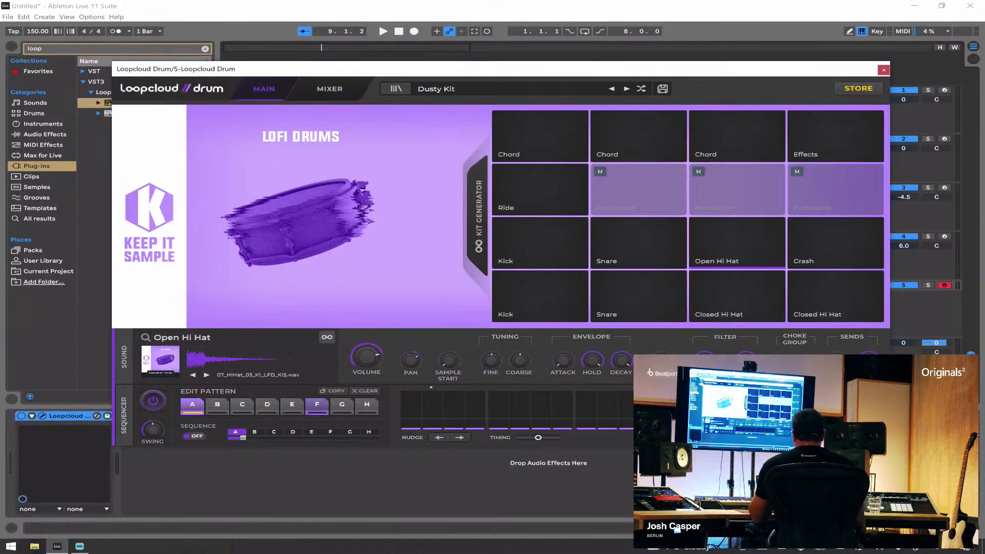
click(333, 391)
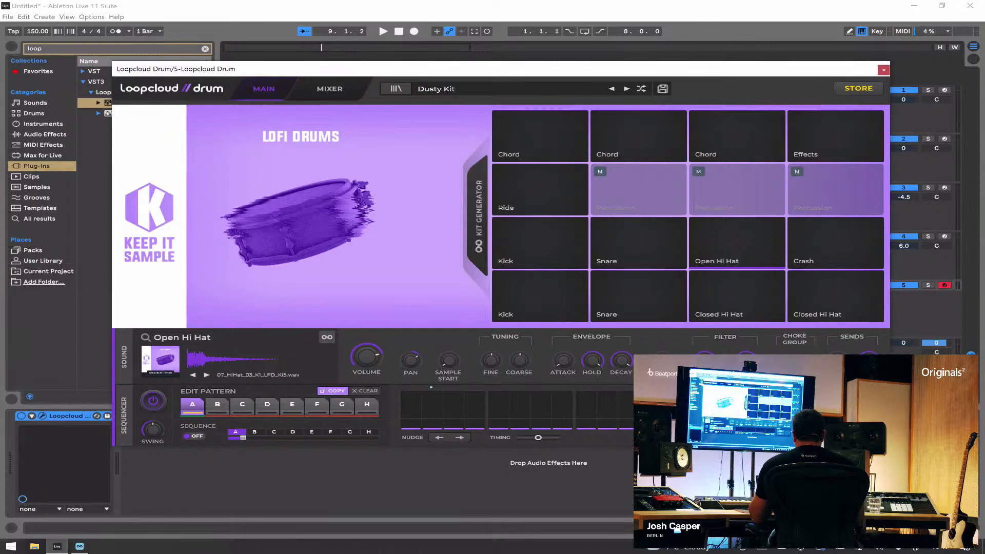
click(217, 406)
click(242, 405)
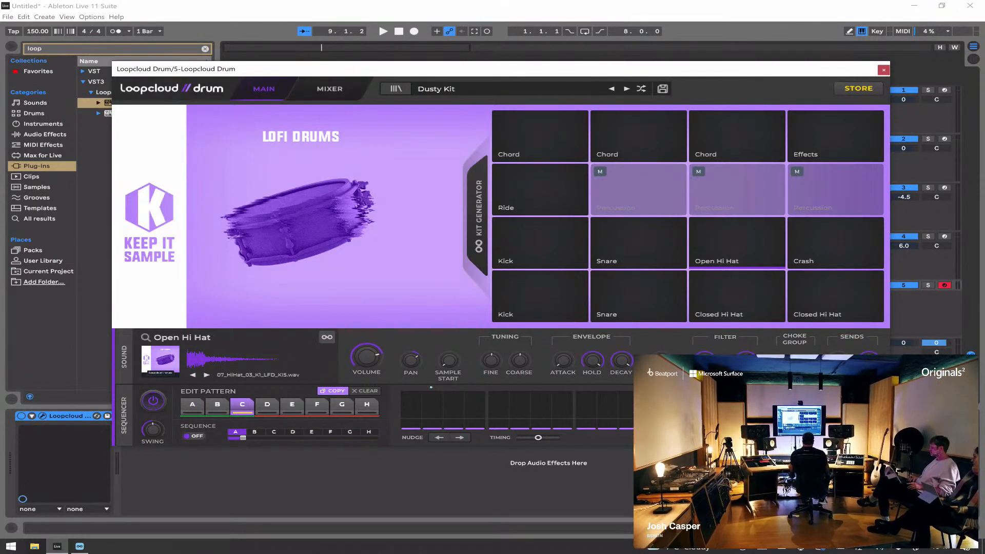
click(333, 391)
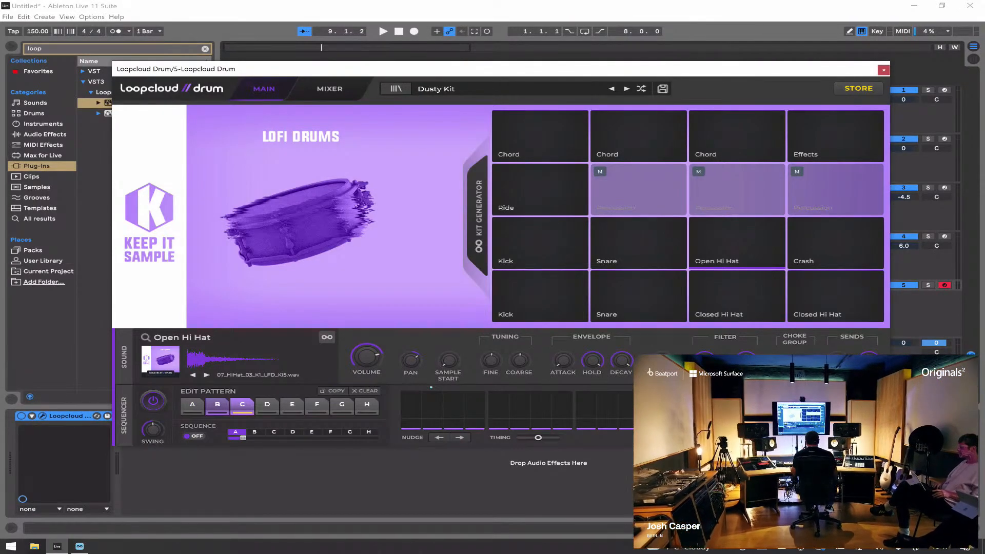
click(217, 406)
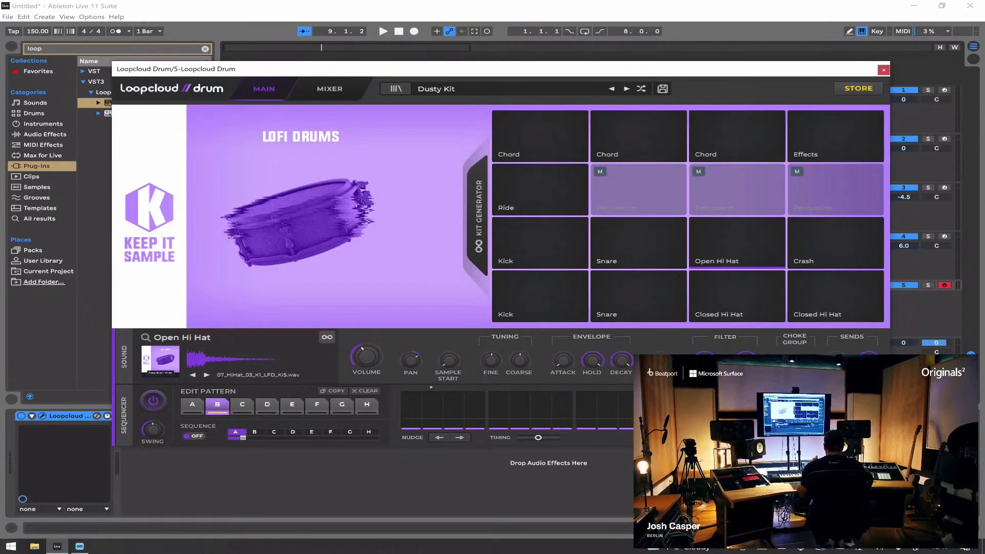
Step: Turn on pattern sequencing for A and B, and audition the drums with the Scaler tracks
click(194, 436)
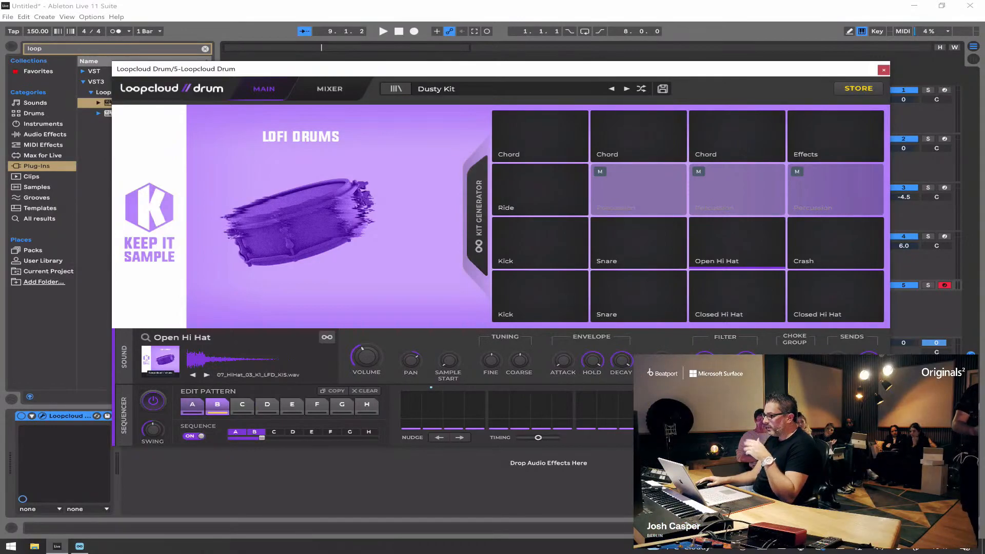
key(space)
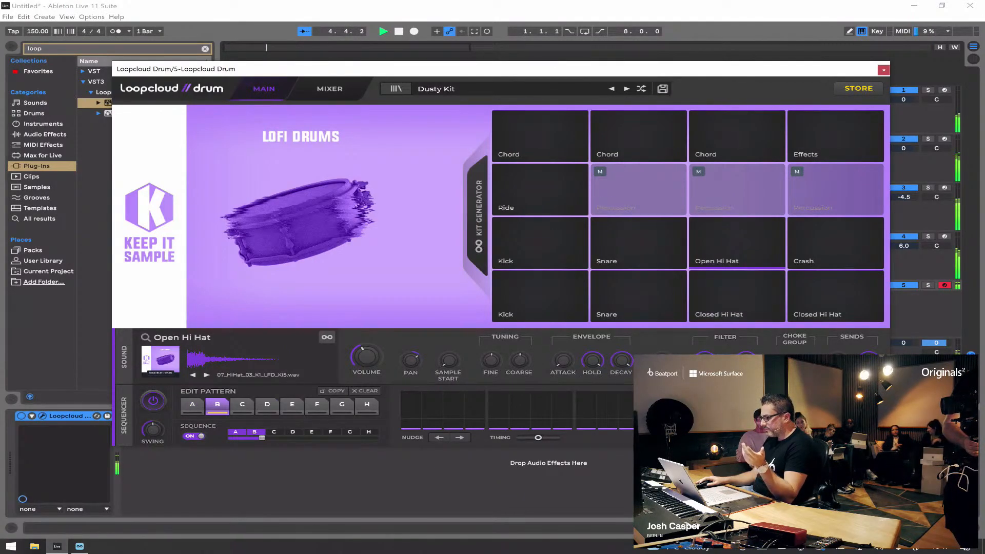
key(space)
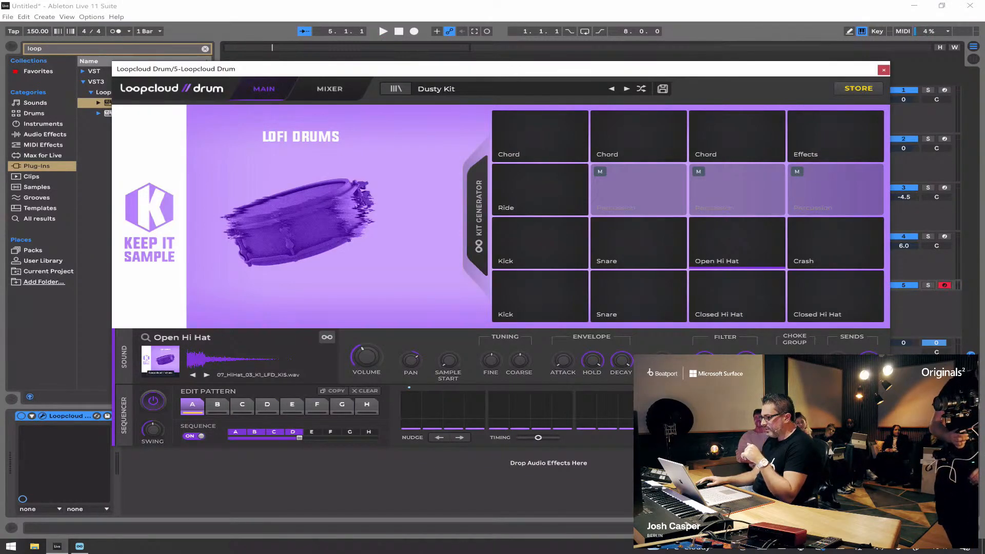
Step: Extend the pattern sequence to four slots in the order A, B, A, C
click(274, 432)
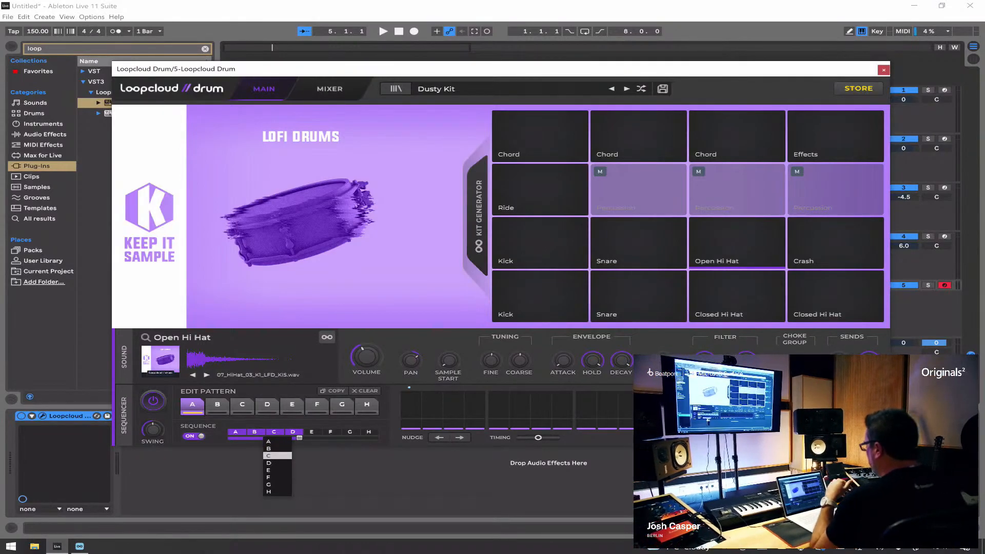
click(269, 441)
click(293, 432)
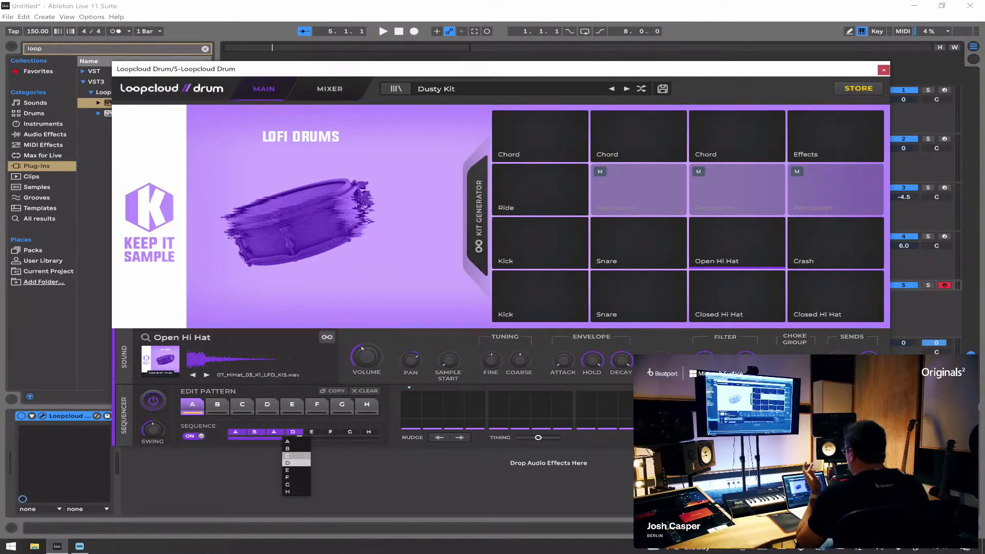
click(288, 455)
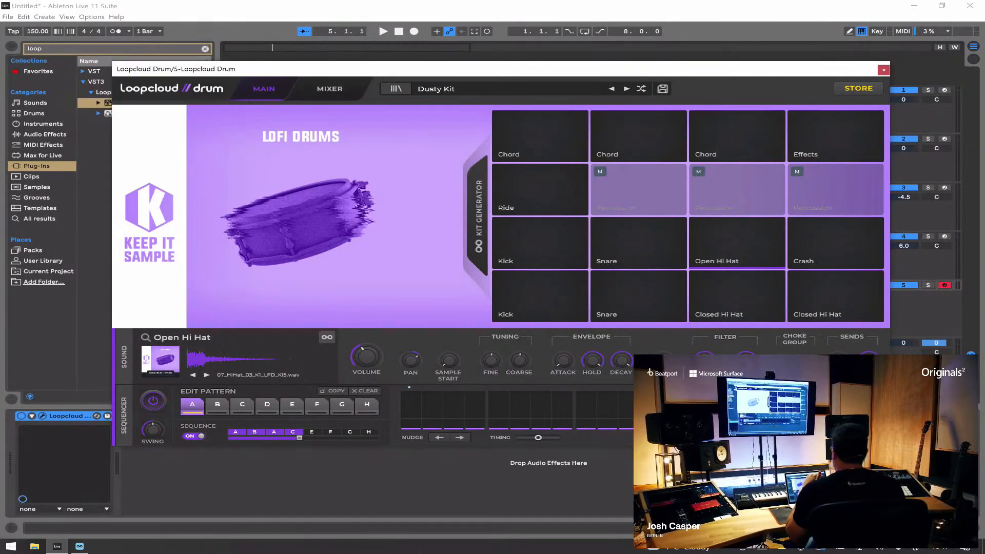
Step: Turn off the pattern sequence and check the lower Kick, Open Hi Hat and upper Snare pads in pattern C
click(194, 436)
click(242, 405)
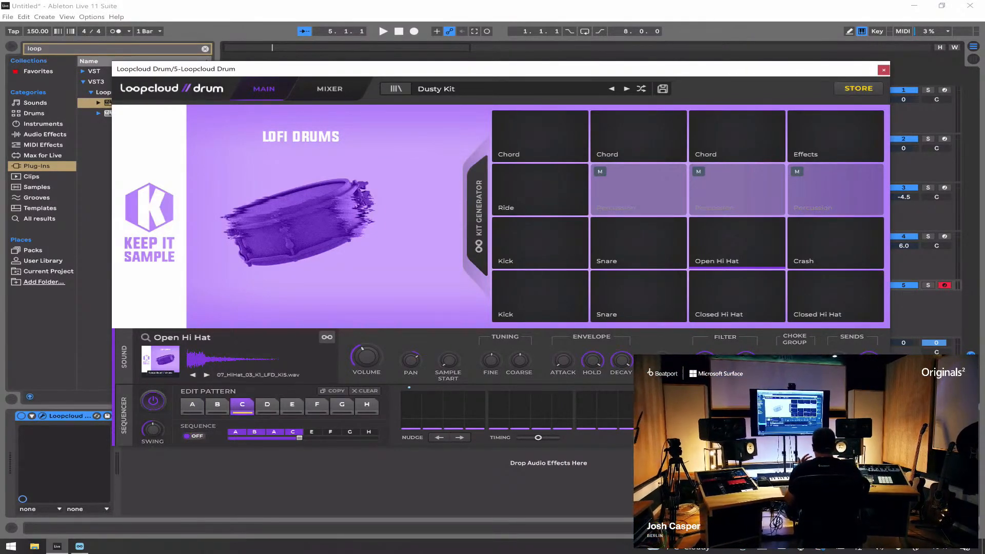
click(541, 296)
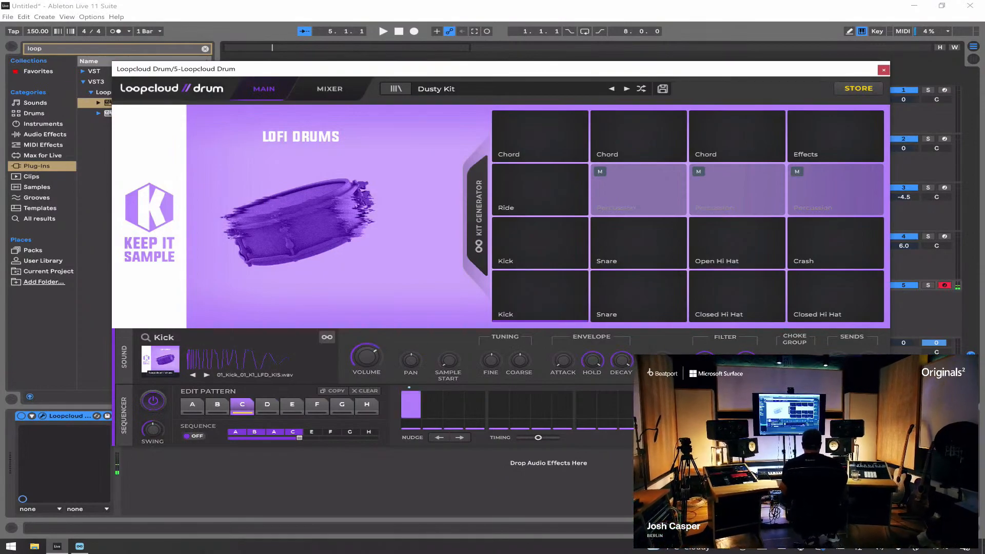
click(737, 242)
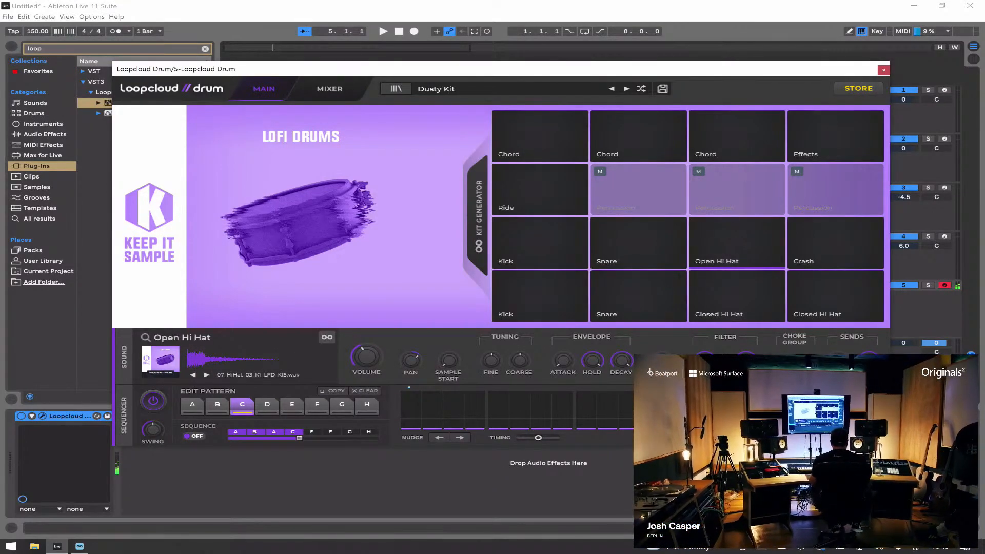
click(639, 296)
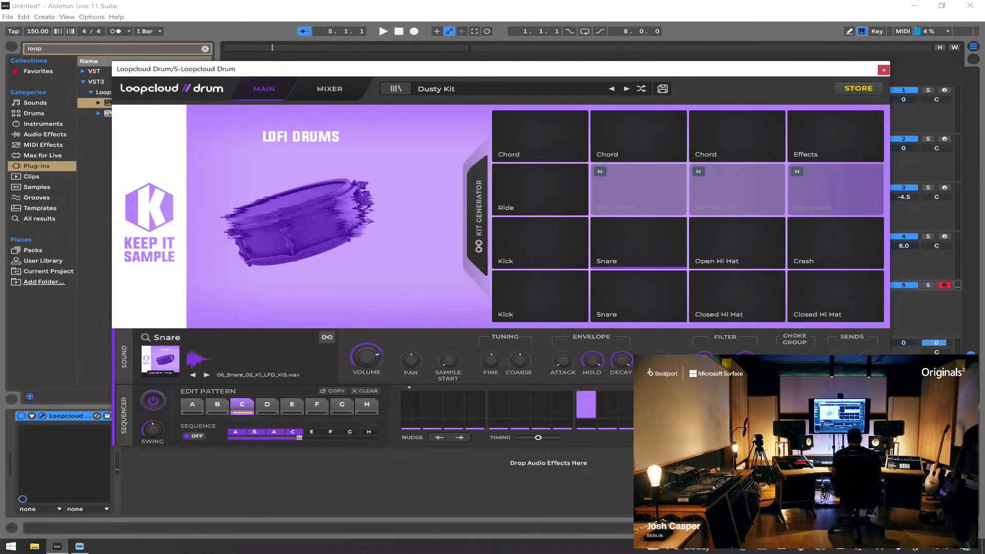
Step: Turn the pattern sequence back on, audition the drums, and close the Loopcloud Drum window
click(194, 436)
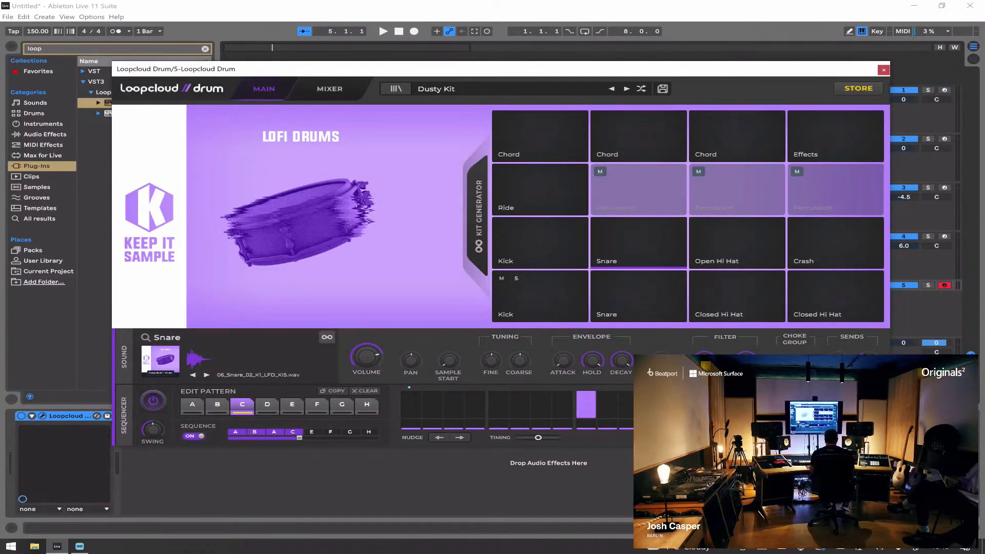
key(space)
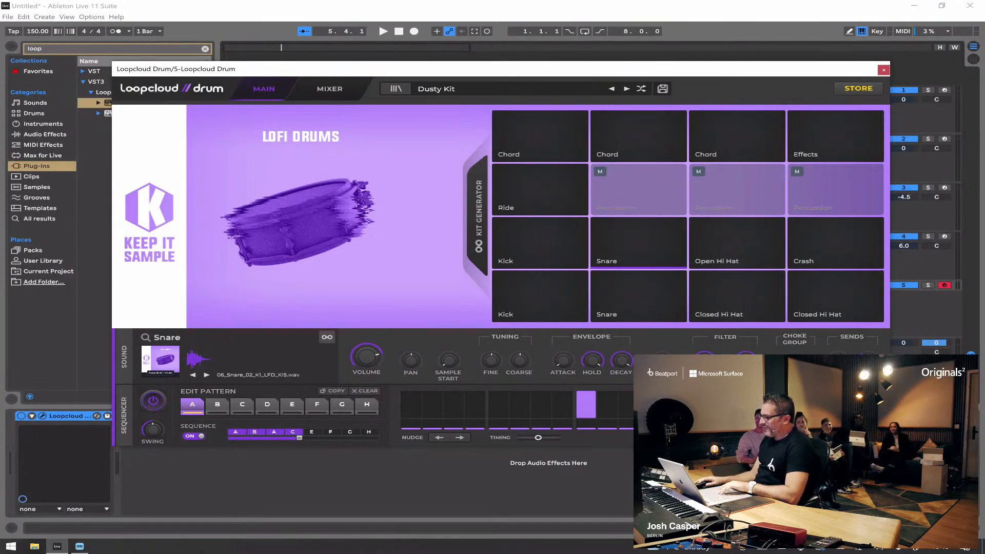
click(884, 71)
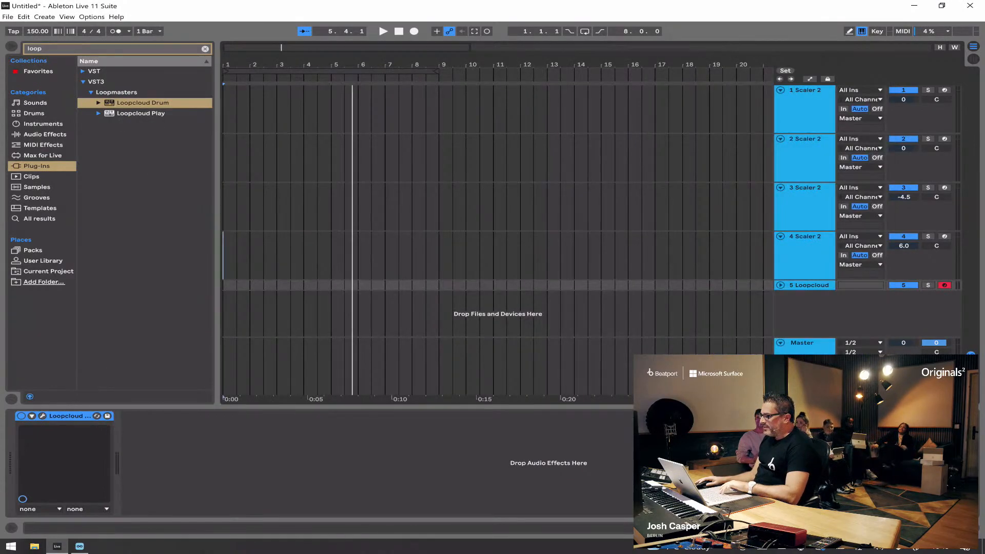
Step: Solo and audition the fourth Scaler 2 track, and unfold the Loopcloud Drum track
click(809, 286)
click(805, 236)
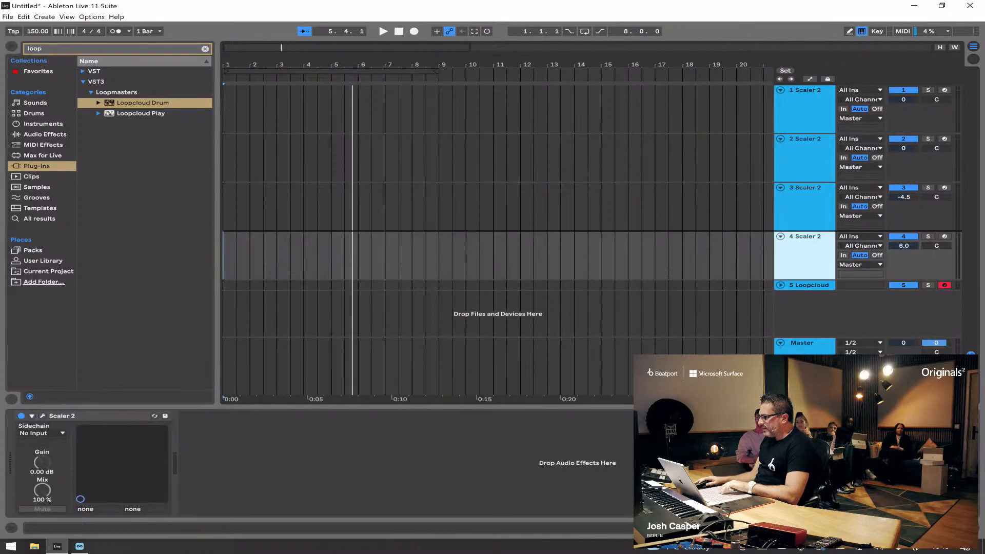
click(928, 237)
key(space)
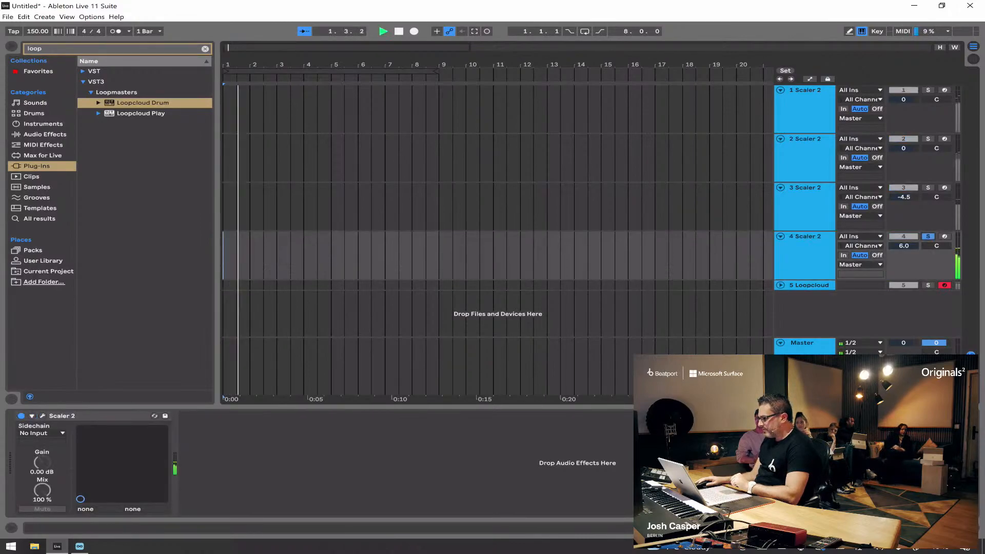
click(780, 285)
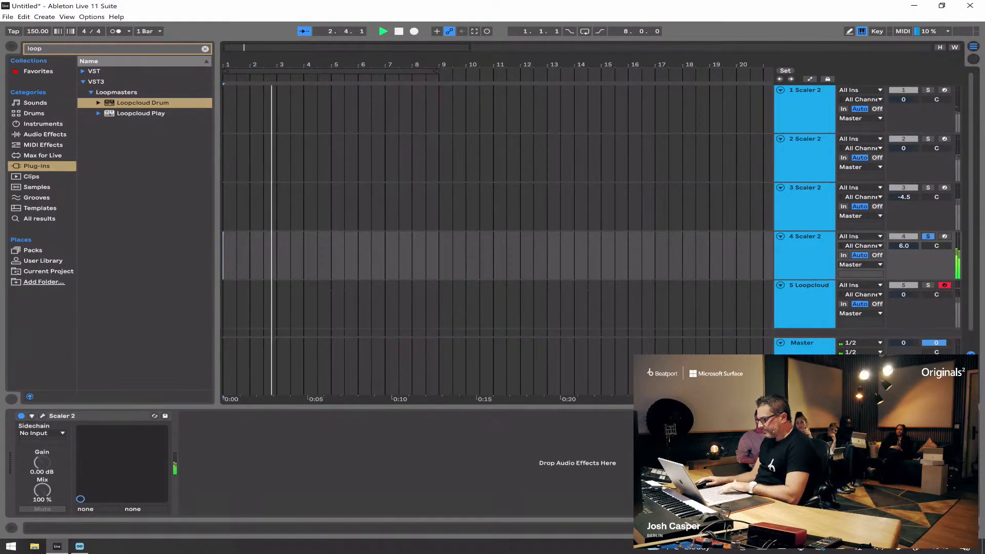
key(space)
click(805, 237)
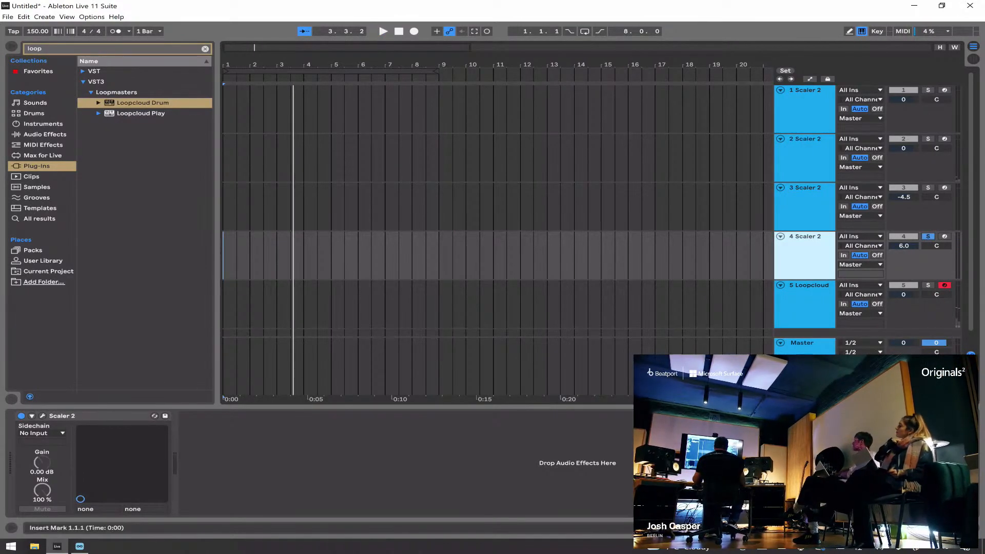
Step: Add Loopcloud Play on a new track, view its preset library, and close the plug-in window
drag(141, 113, 411, 365)
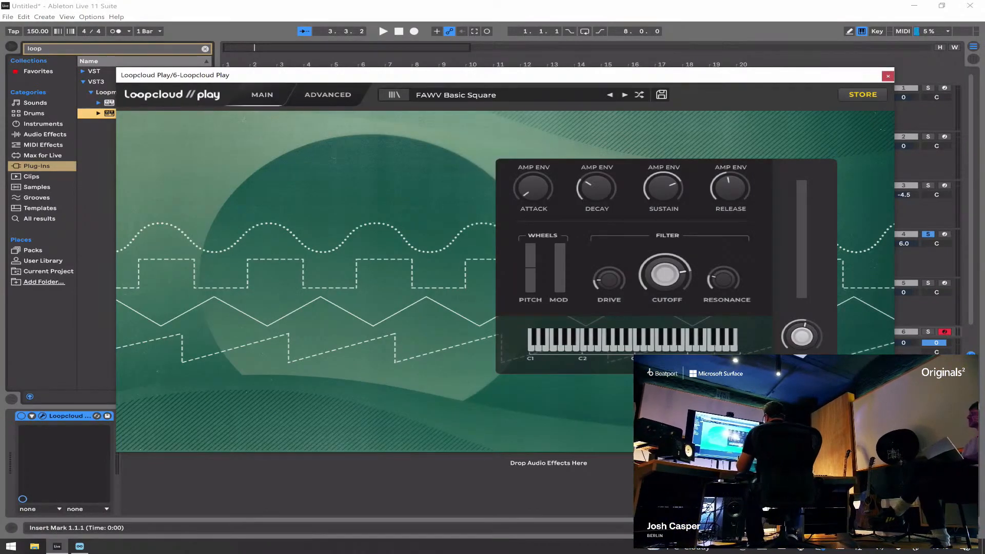
click(394, 95)
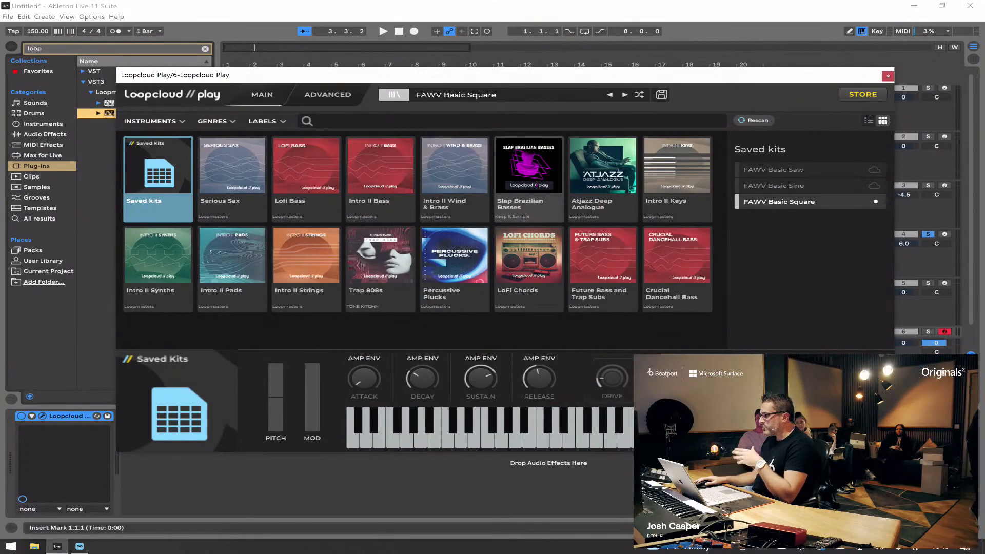
click(888, 76)
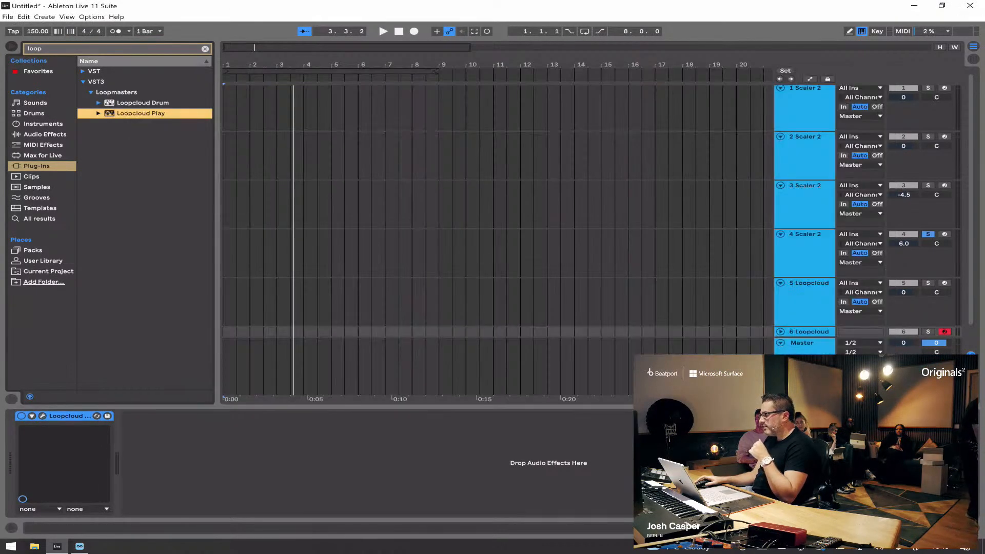
Step: Move the Loopcloud Play track directly below the fourth Scaler 2 track, above Loopcloud Drum
click(805, 235)
scroll(805, 234, down, 1)
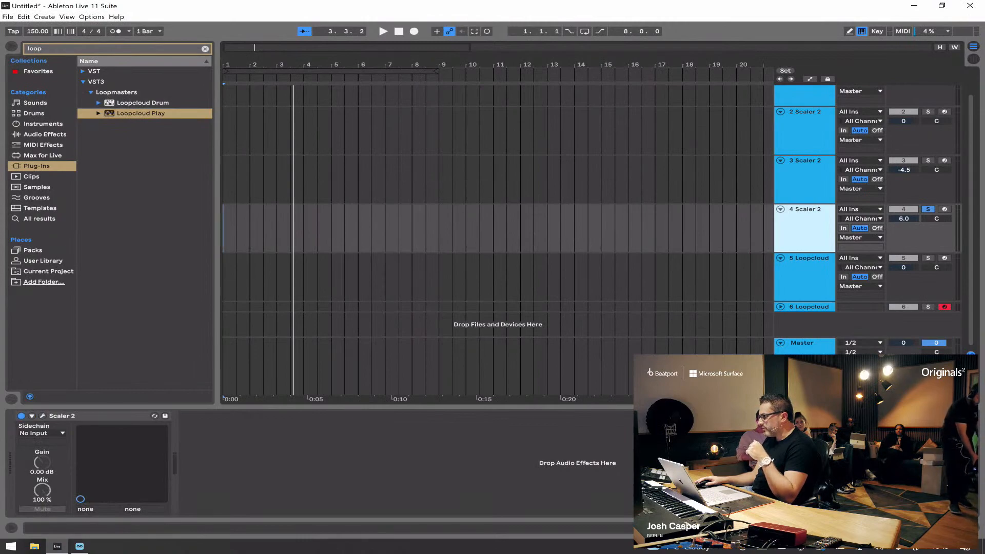
click(809, 306)
drag(809, 307, 808, 259)
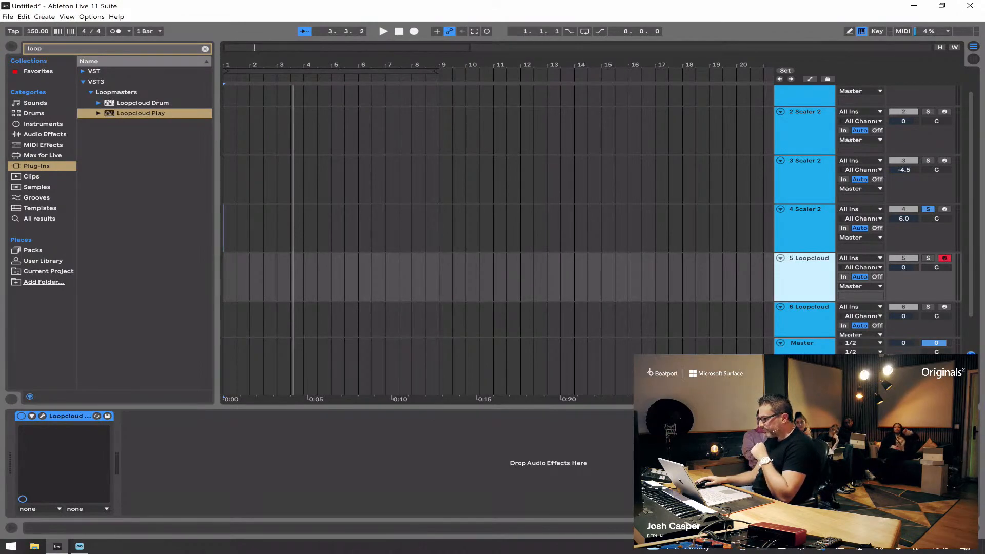
Step: Set the Loopcloud Play track's MIDI input source to 4-Scaler 2
click(860, 258)
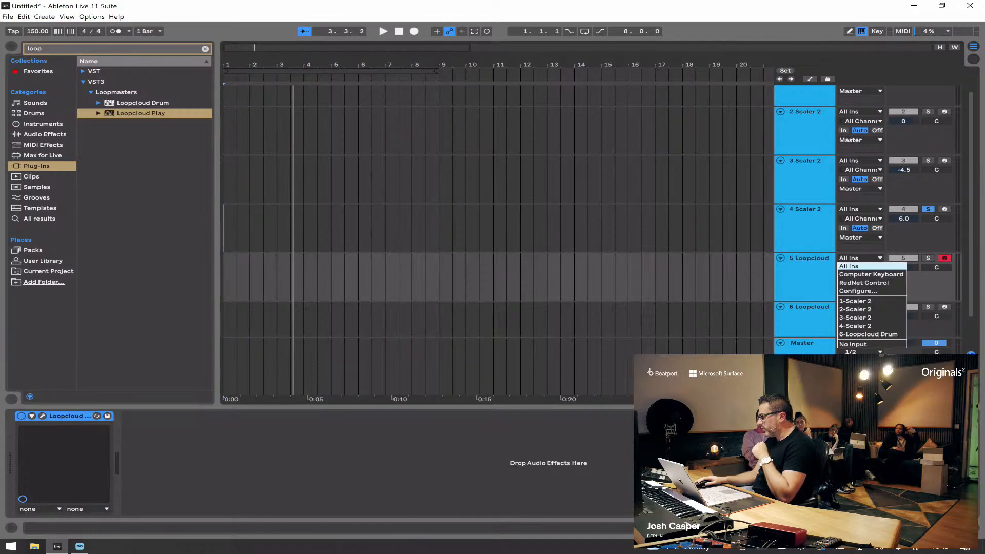
click(856, 310)
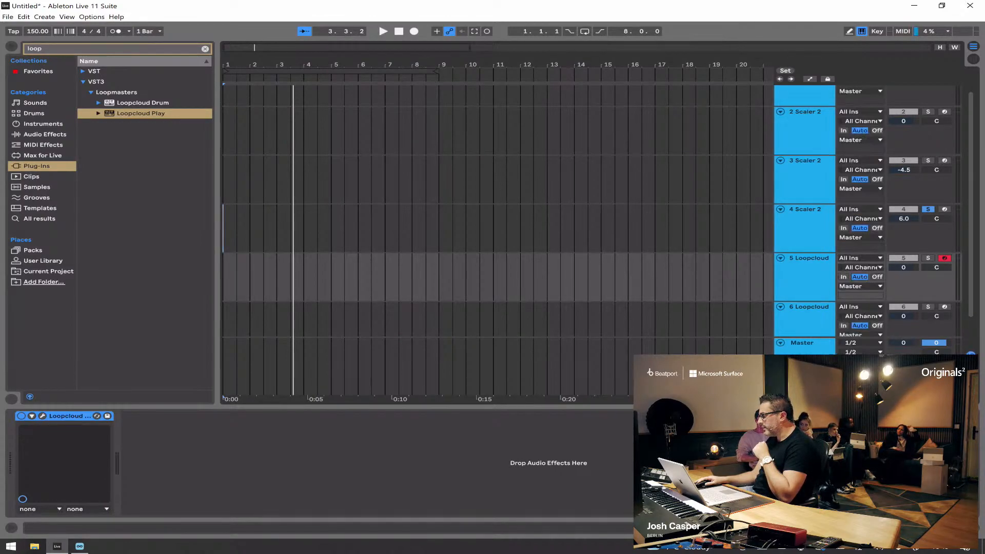
click(860, 258)
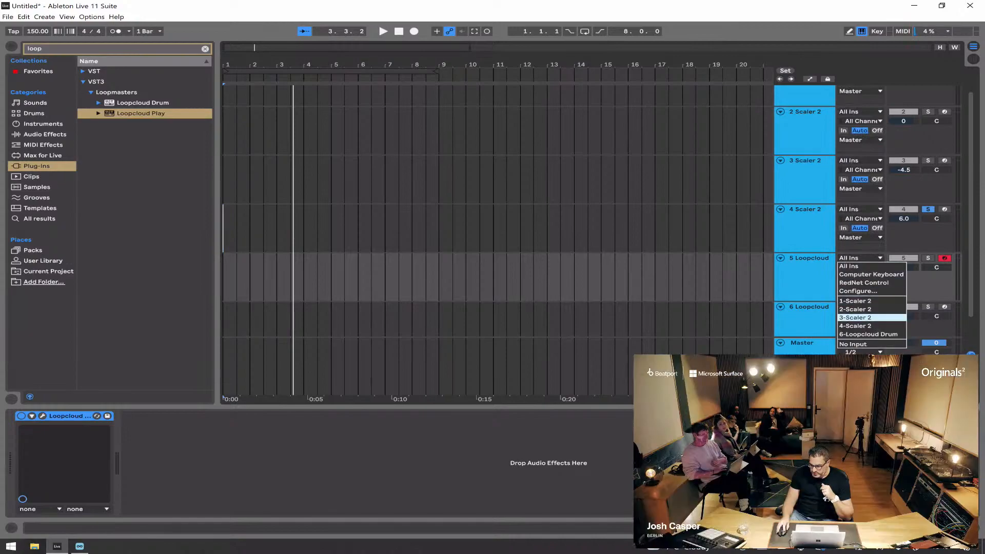
click(867, 326)
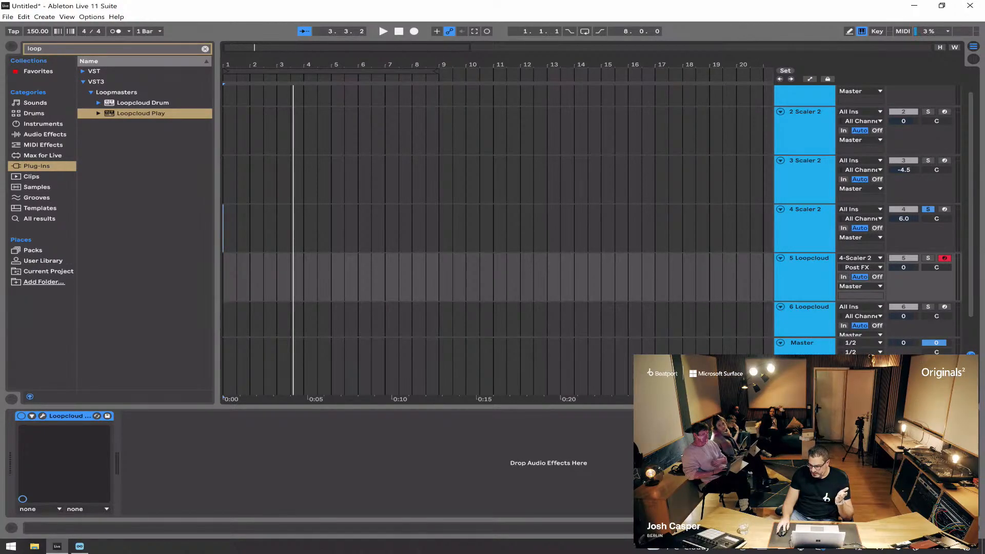
Step: Set the Loopcloud Play track's input channel to Scaler 2 and monitoring to In, and audition it soloed
click(806, 209)
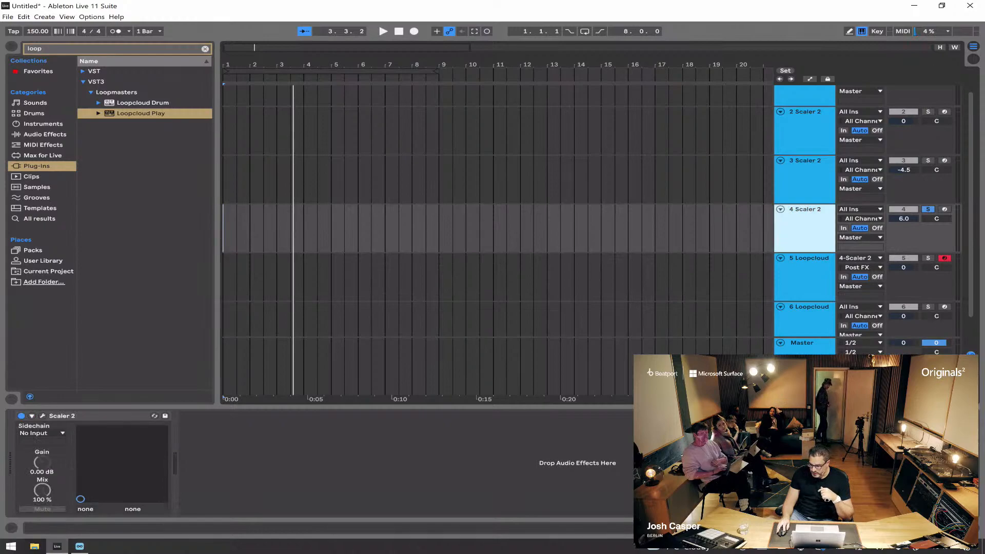
click(856, 267)
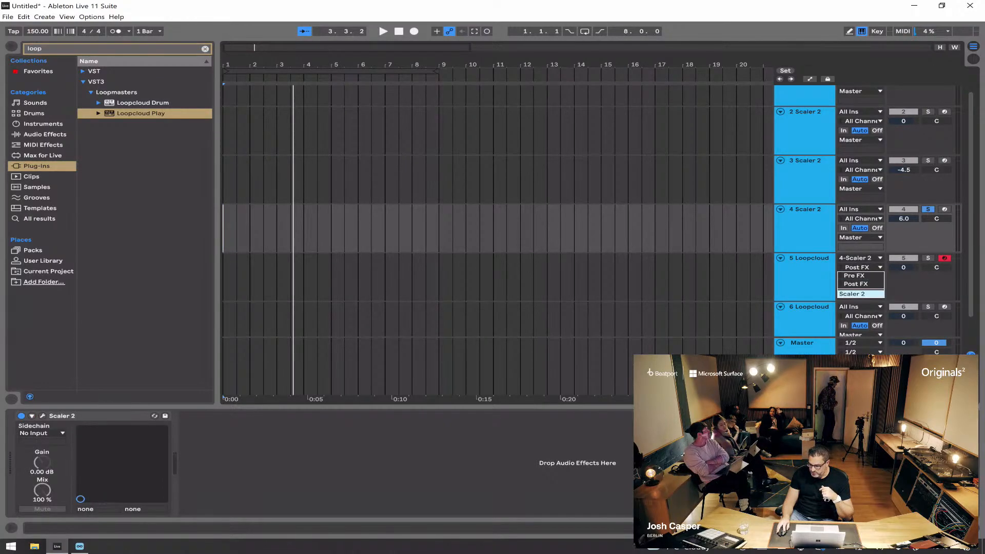
click(853, 294)
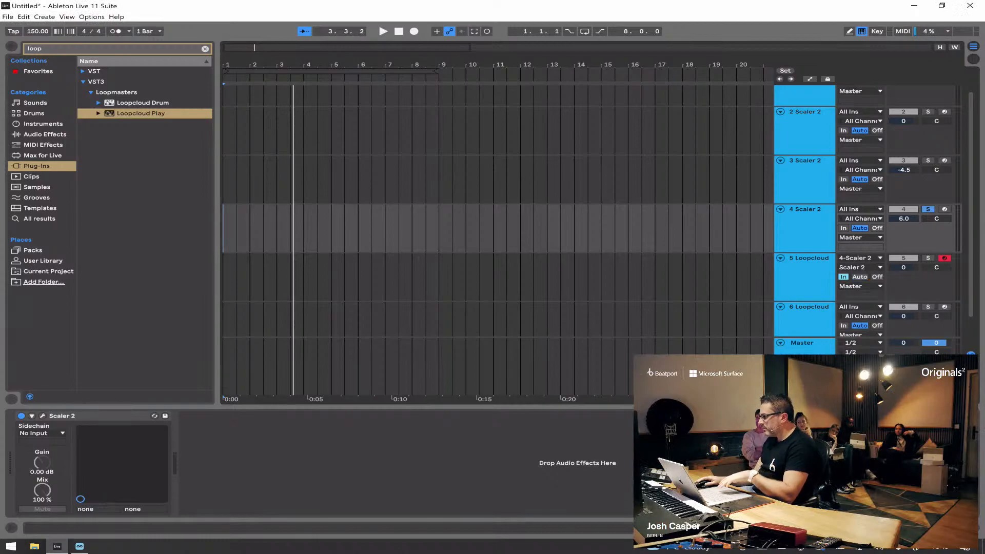
click(928, 258)
key(space)
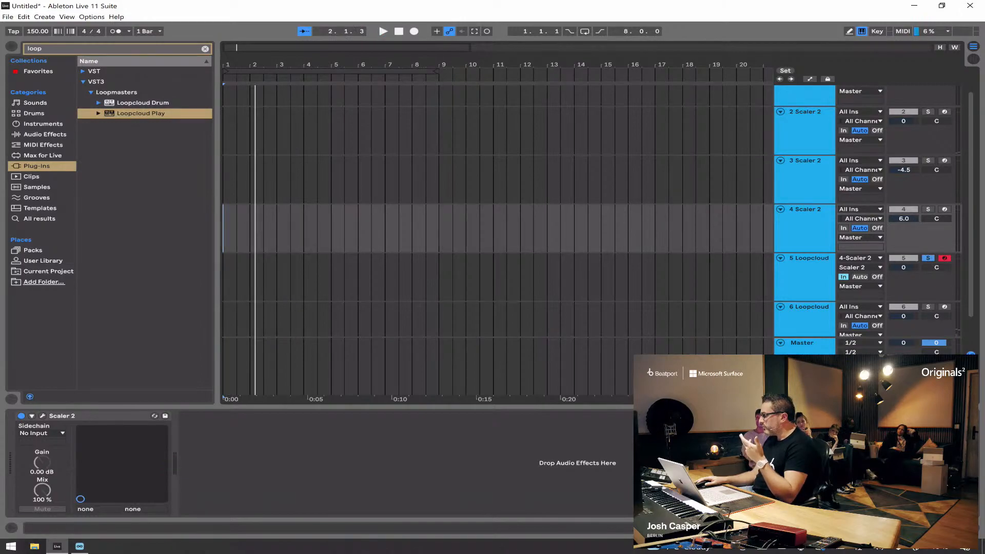
Step: Open Loopcloud Play on track 5, browse the sound packs in its store, and return to the installed preset library
click(805, 226)
click(805, 278)
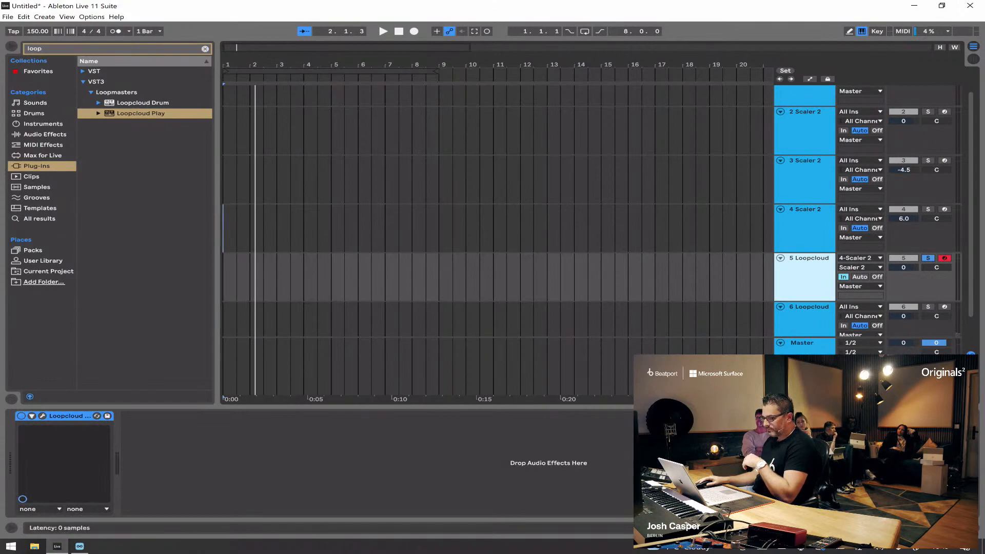
click(43, 416)
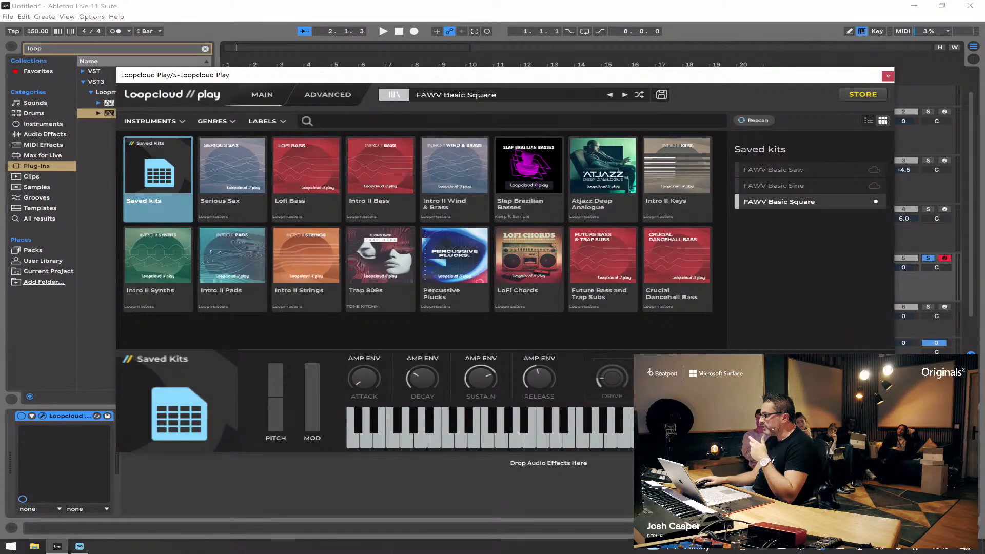
click(863, 94)
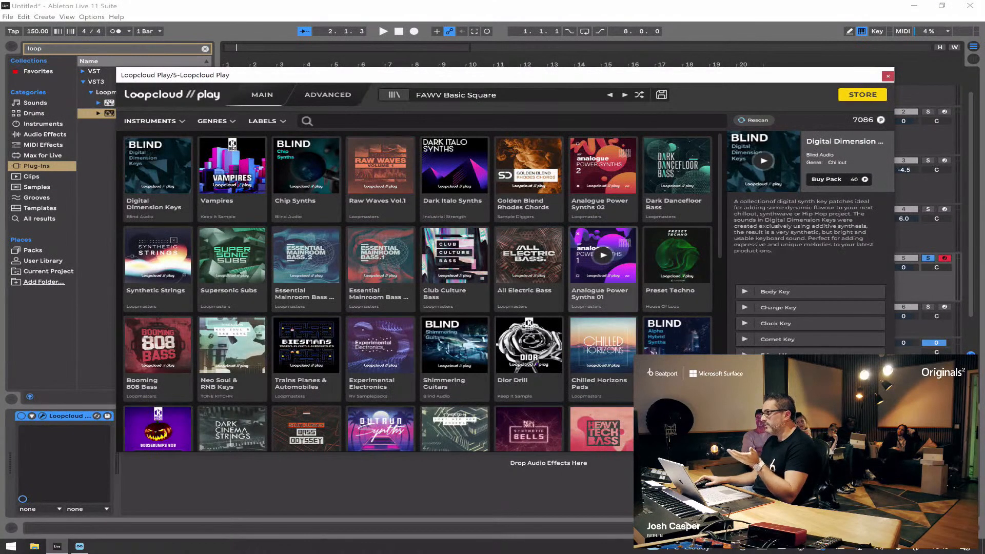
scroll(603, 298, down, 10)
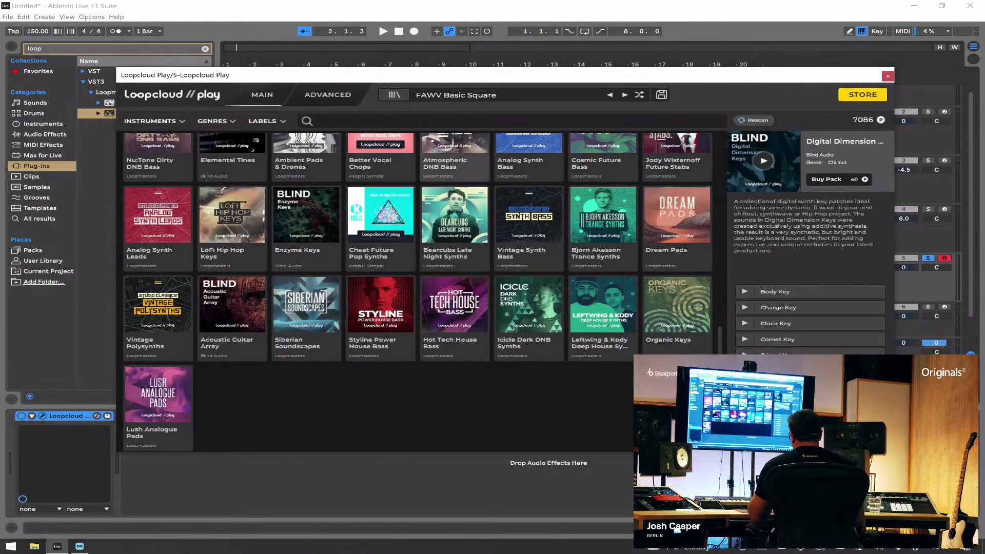
click(394, 94)
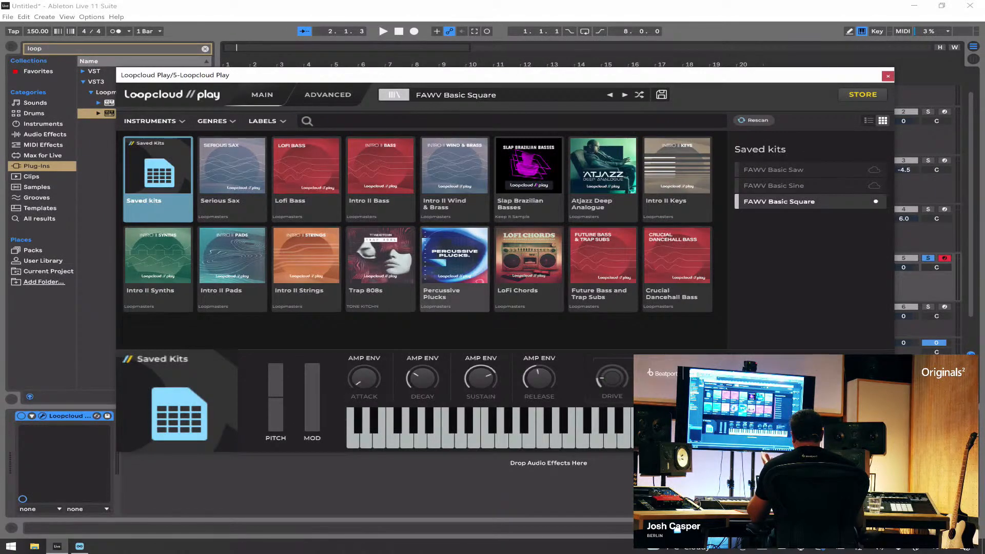
Step: Audition the Percussive Plucks presets in Loopcloud Play from Harp Pluck 01 onward and load Synth Pluck 01
click(454, 262)
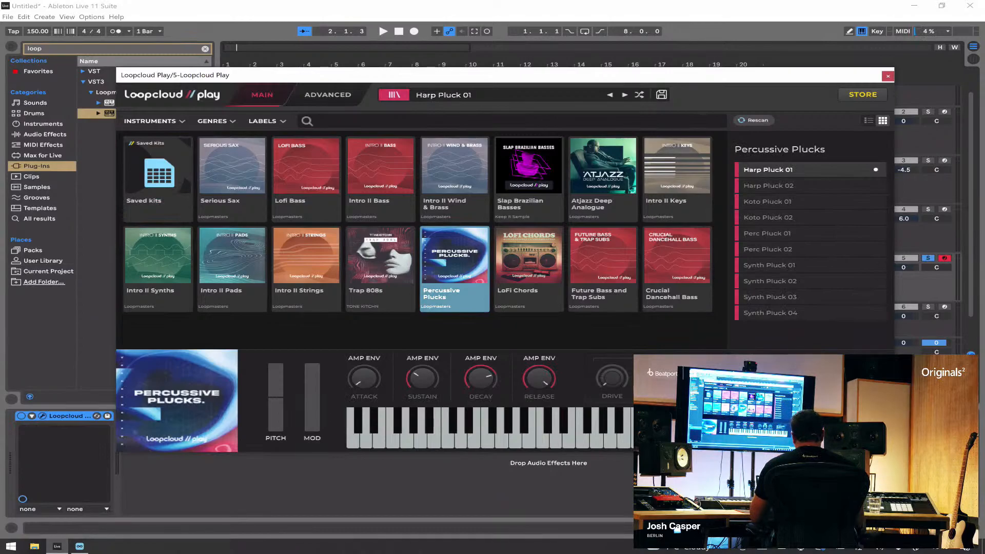
key(space)
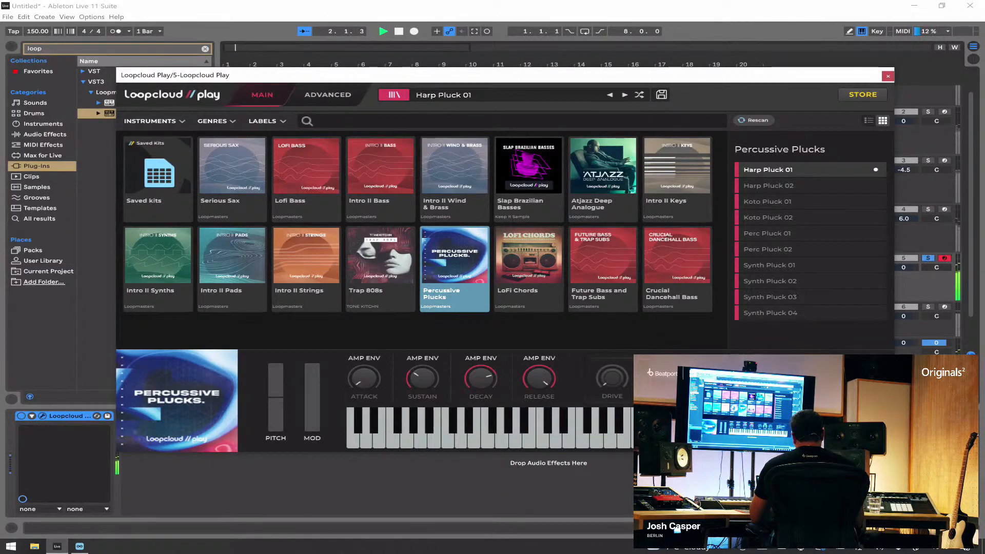
click(769, 186)
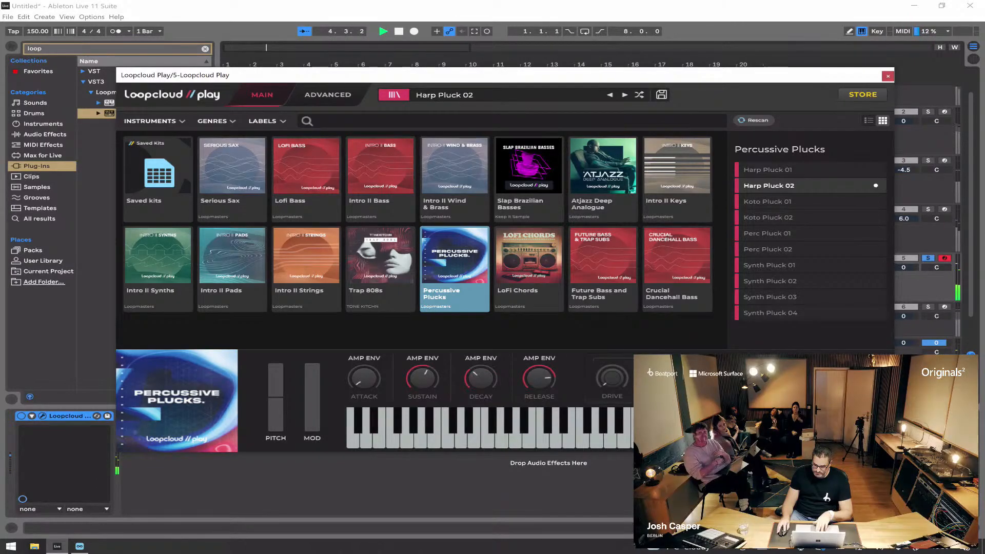
click(769, 202)
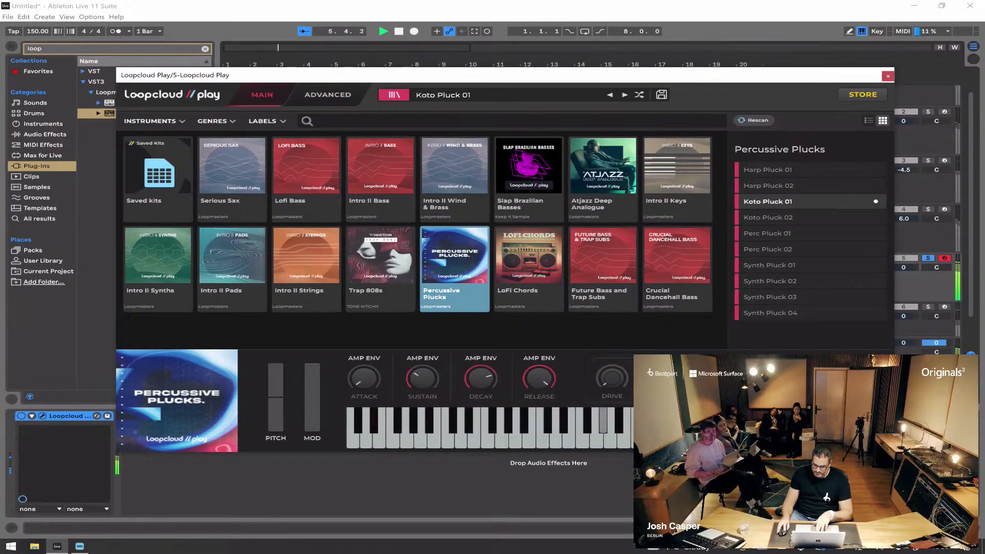
click(769, 217)
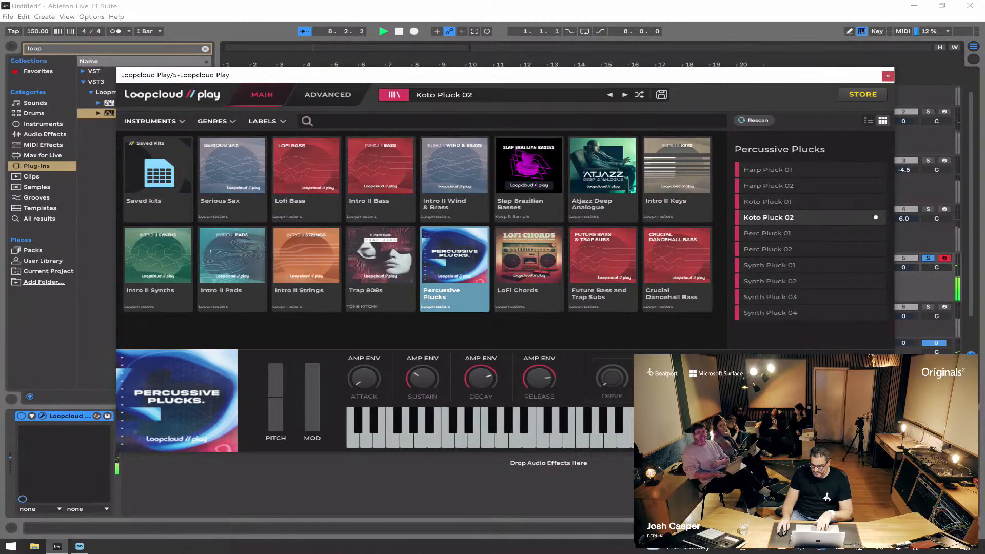
click(768, 234)
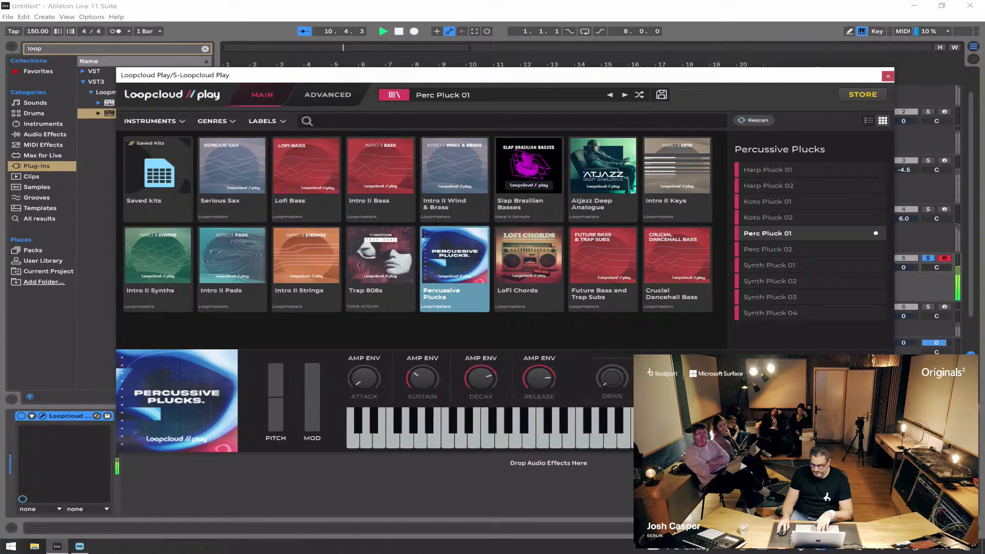
click(769, 249)
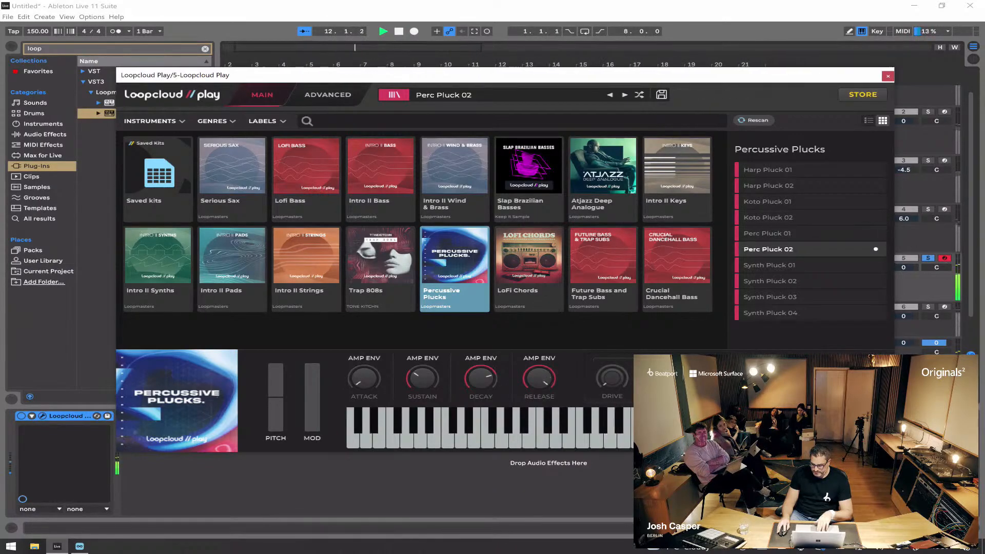
click(770, 265)
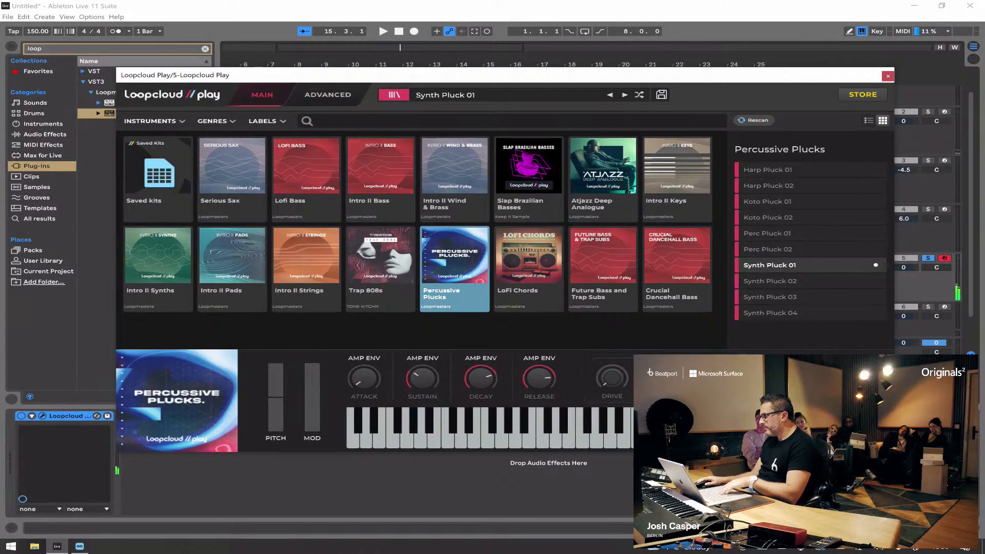
Step: Unsolo Loopcloud Play, mute the fourth Scaler 2 track, and raise Loopcloud Play's volume to 0.8 dB while playing the mix
drag(770, 74, 692, 63)
click(929, 258)
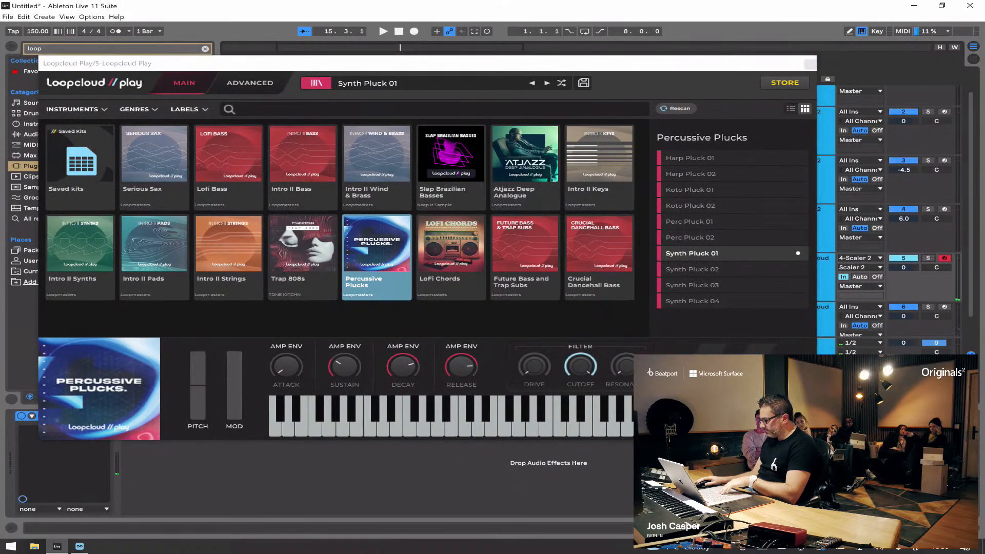
click(903, 209)
key(space)
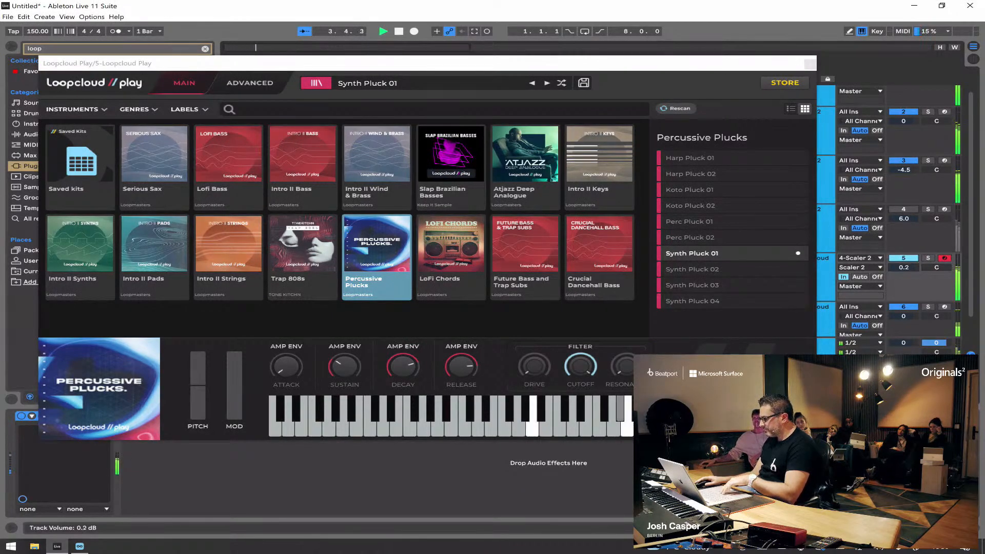
key(space)
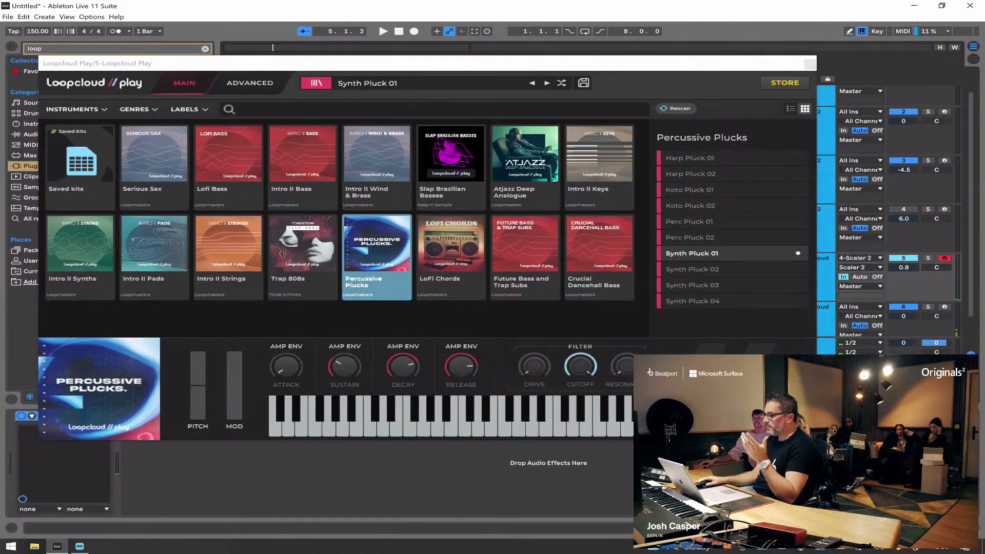
Step: Solo Loopcloud Play, lower the pluck's amp sustain to minimum, and shorten its decay and release while auditioning
click(316, 83)
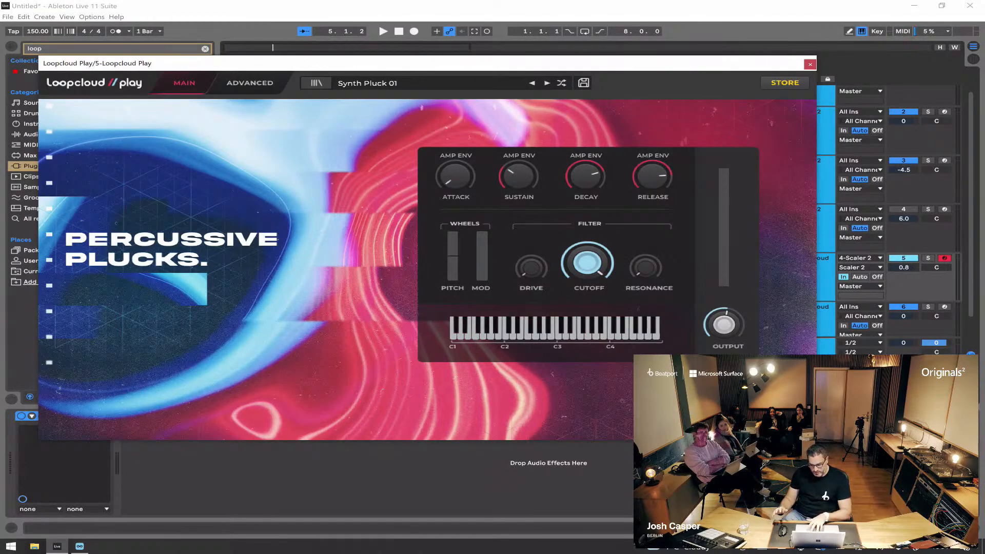
key(space)
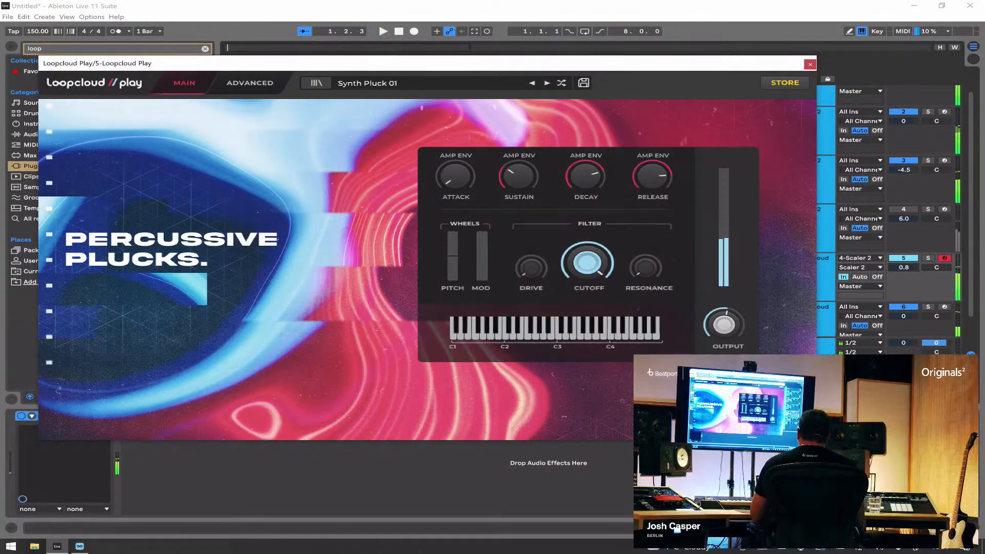
click(928, 258)
key(space)
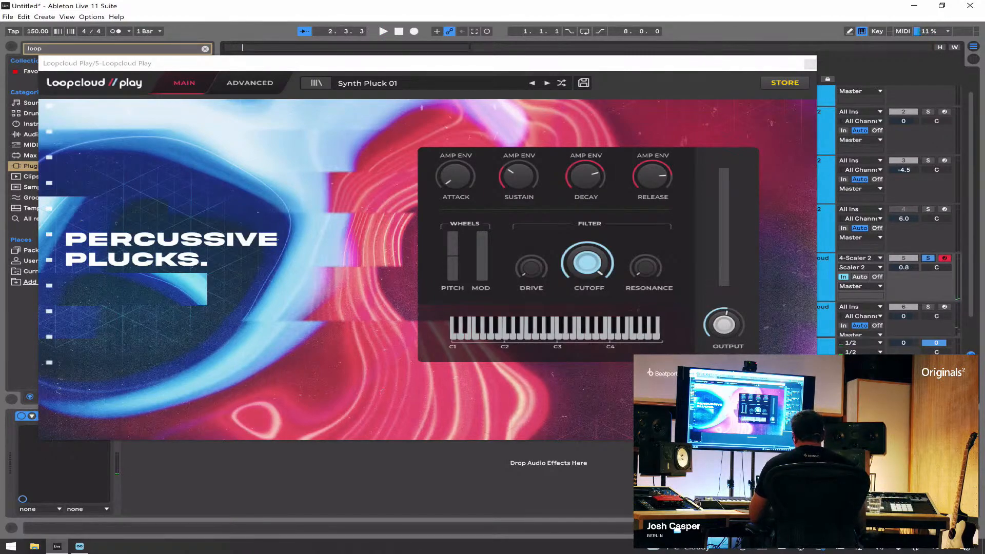
click(547, 82)
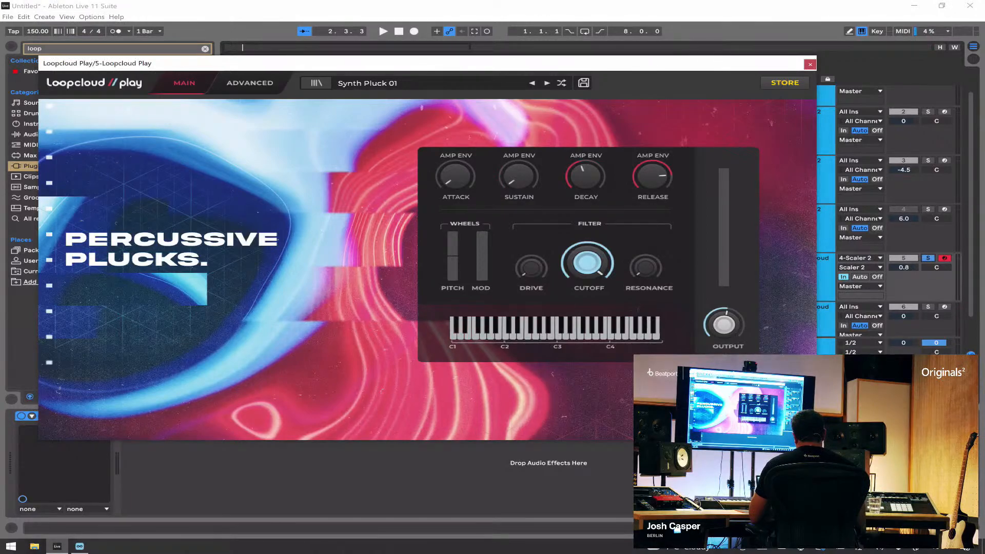
key(space)
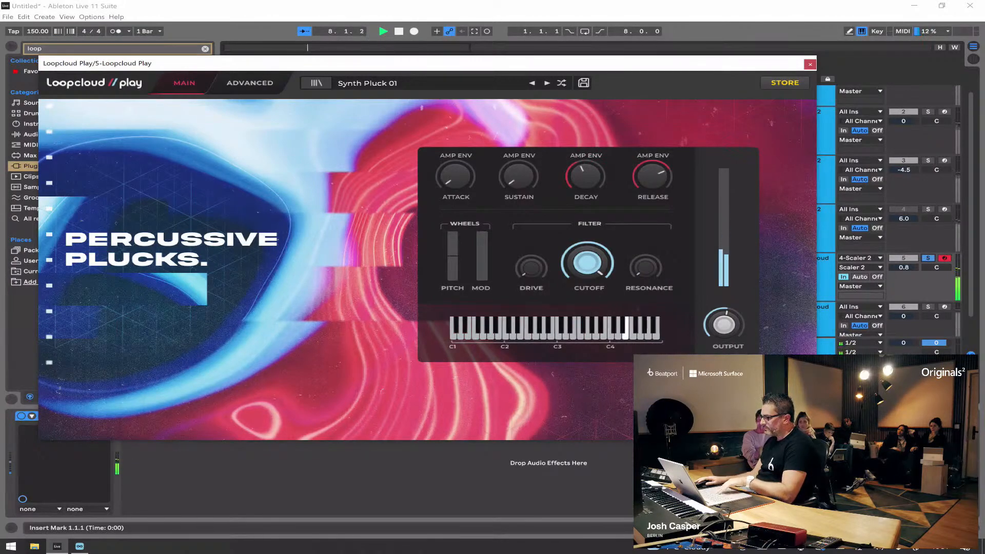
key(space)
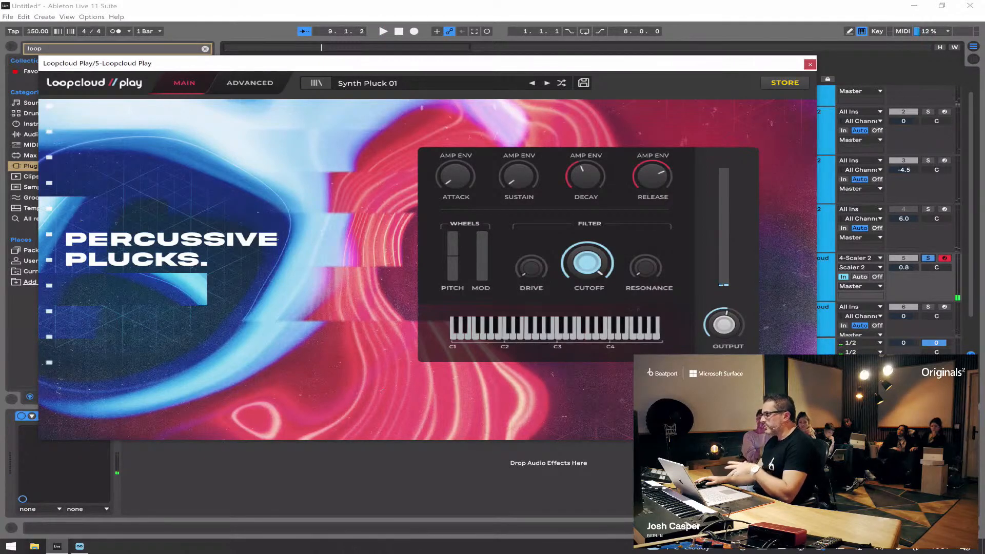
Step: Unsolo Loopcloud Play, raise its track volume to 2.3 dB against the full mix, and close the plug-in window
click(928, 258)
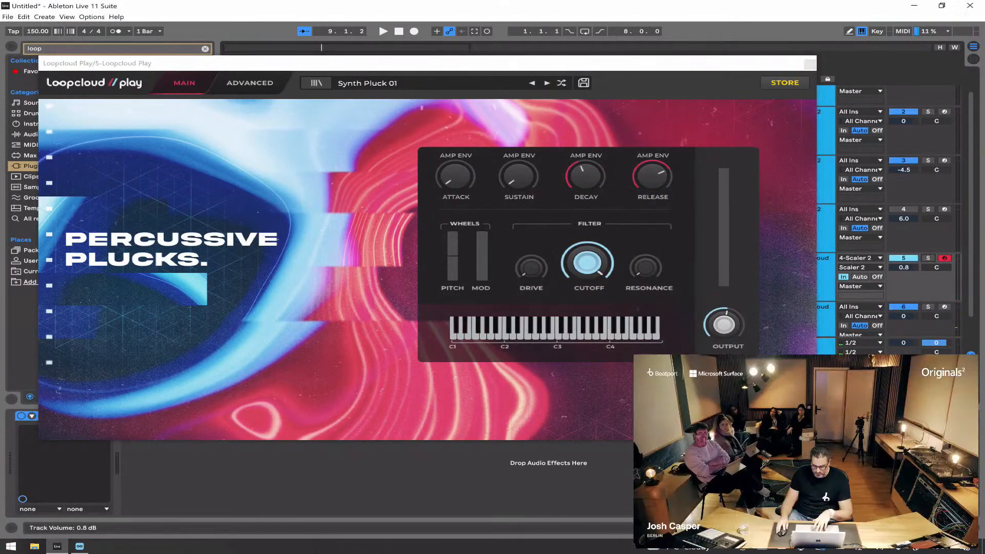
key(space)
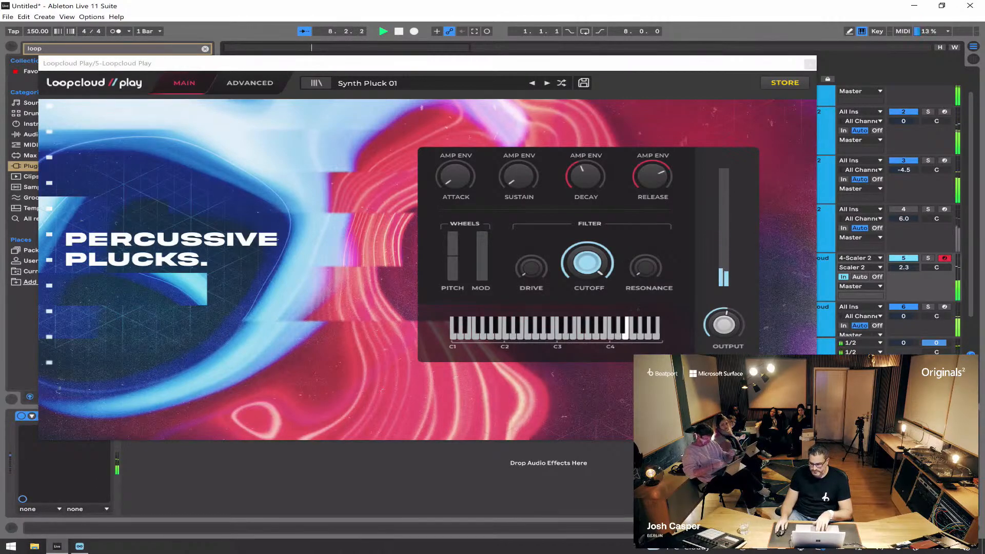
key(space)
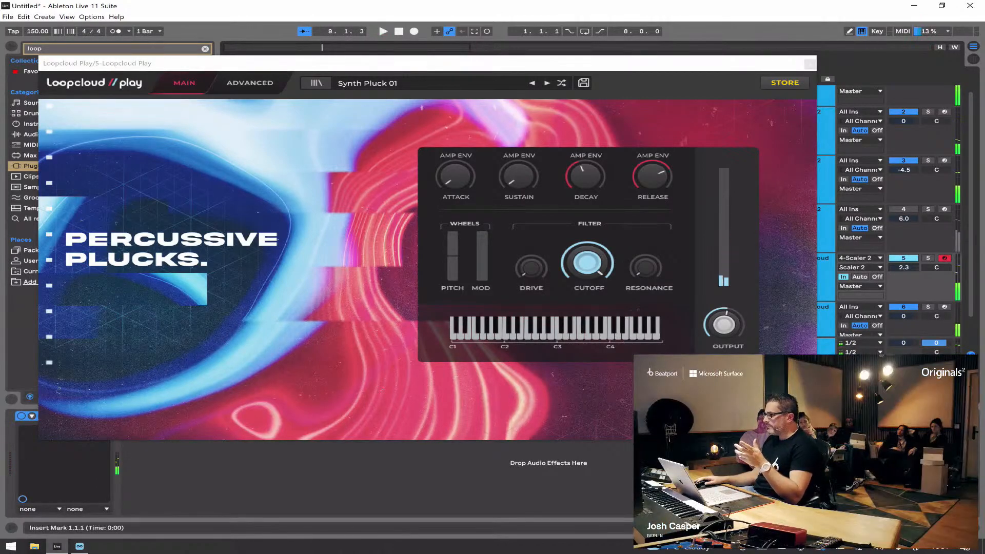
click(810, 63)
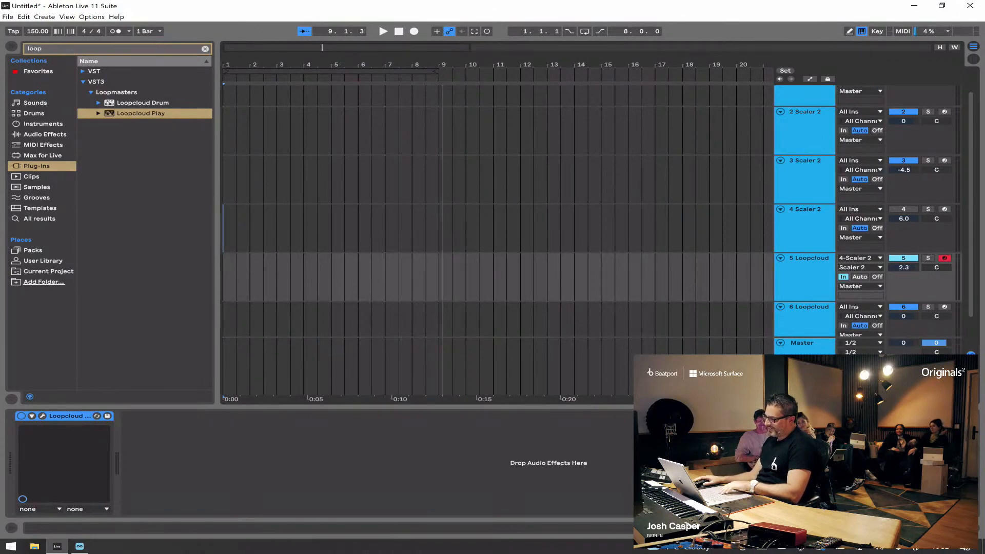
Step: Solo the third Scaler 2 track and play back a few bars of its bass part
scroll(599, 212, up, 2)
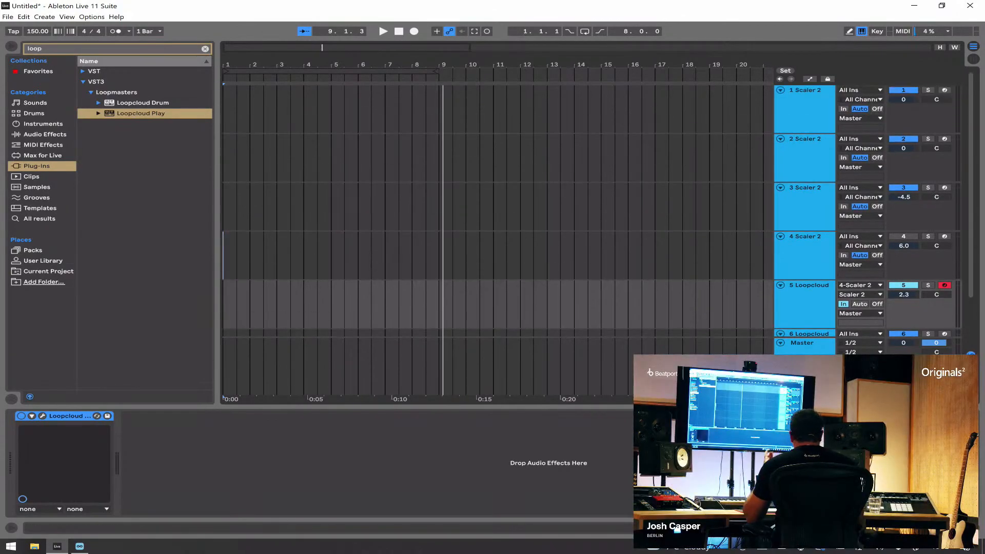
click(804, 107)
click(805, 205)
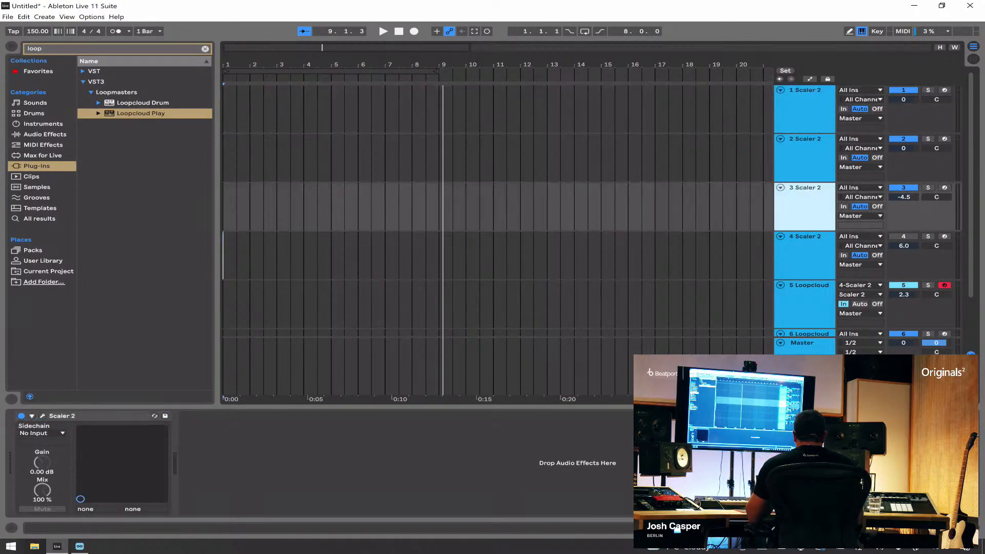
click(929, 188)
key(space)
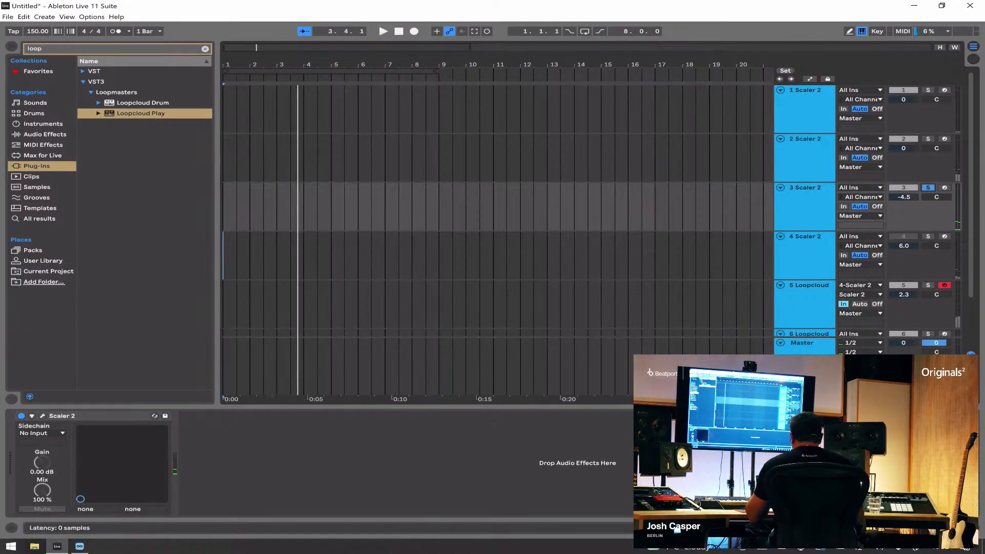
Step: Open Scaler 2 on the third track and view the alternative bass sounds in its instrument list
click(42, 416)
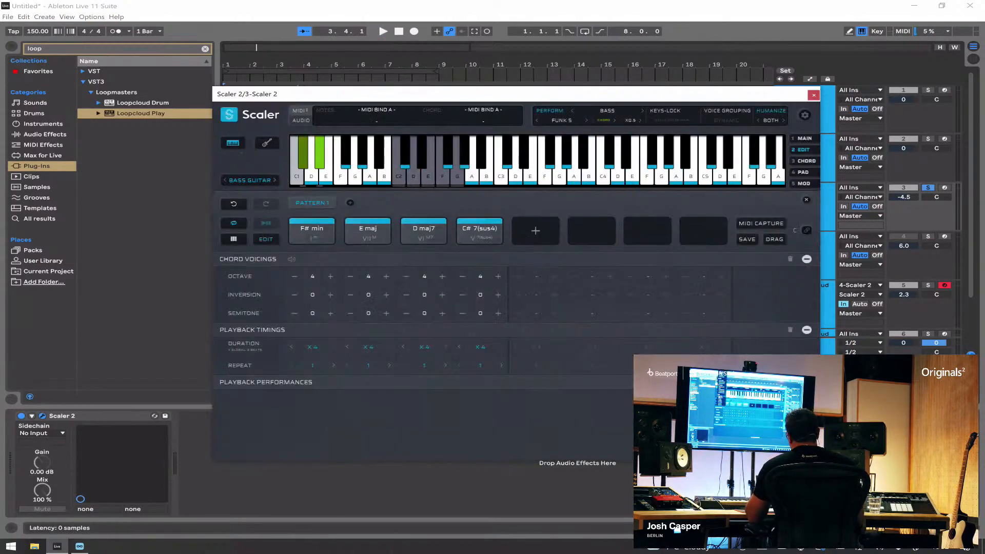
click(250, 180)
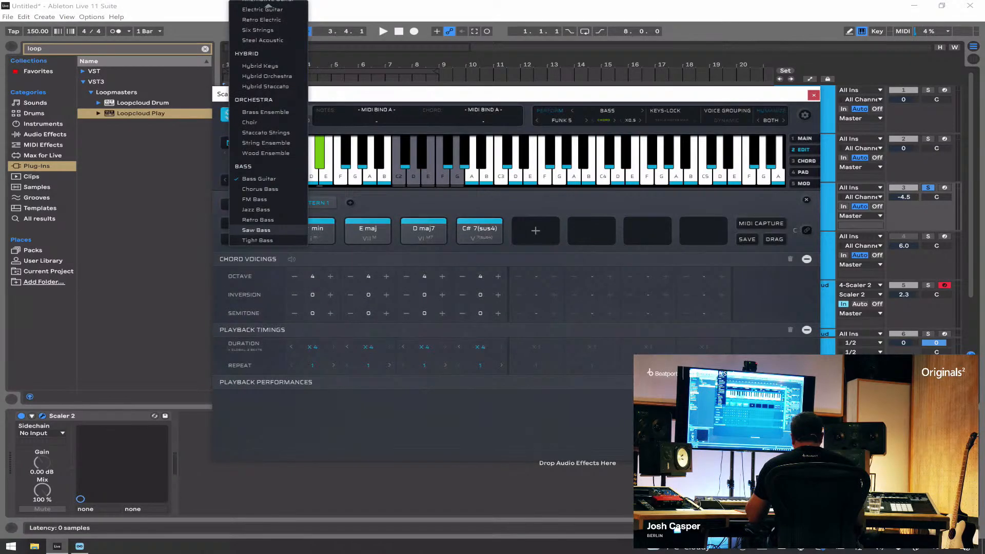
key(Escape)
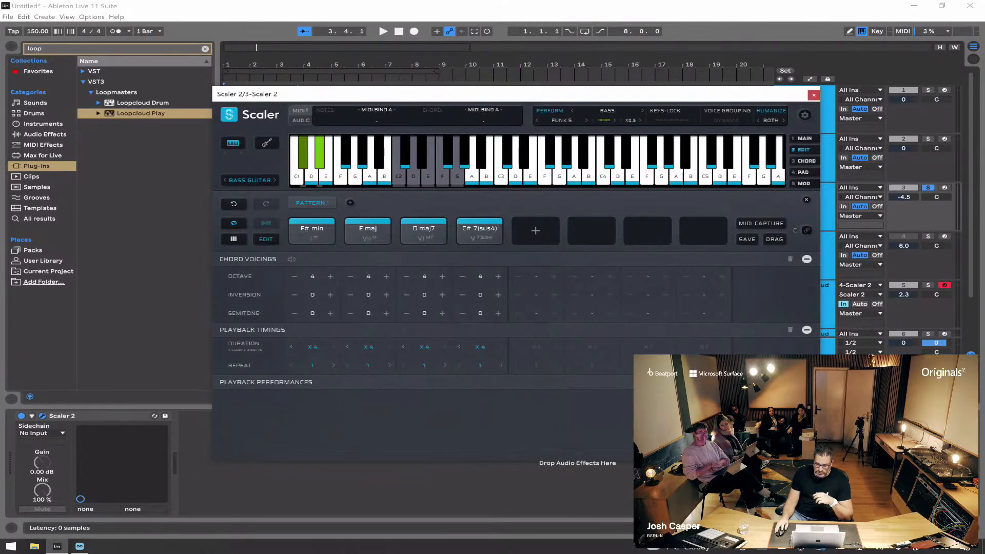
Step: Export Scaler 2's four-chord bass pattern as a MIDI clip at bar 1 of the third Scaler 2 track
drag(461, 95, 708, 98)
drag(739, 215, 553, 236)
click(554, 236)
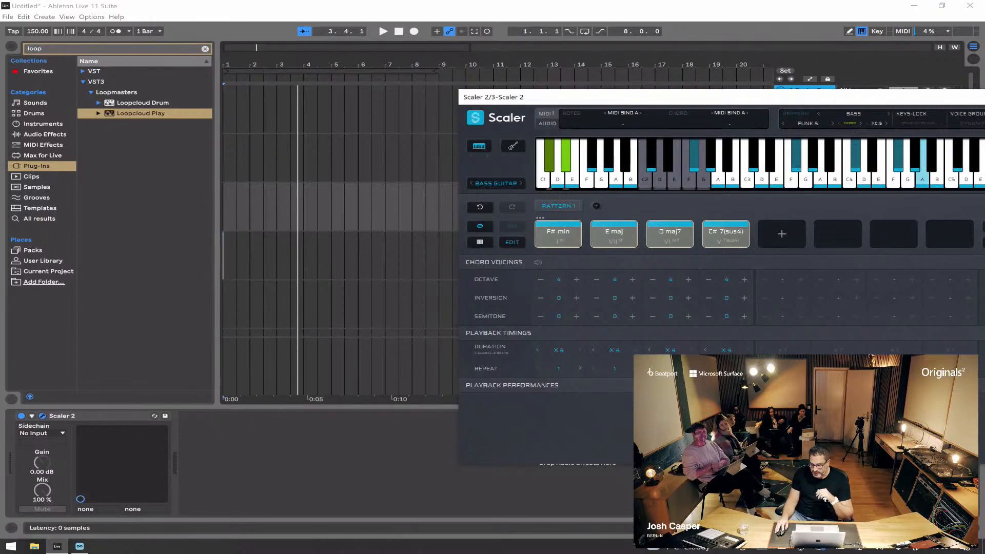
drag(554, 236, 228, 206)
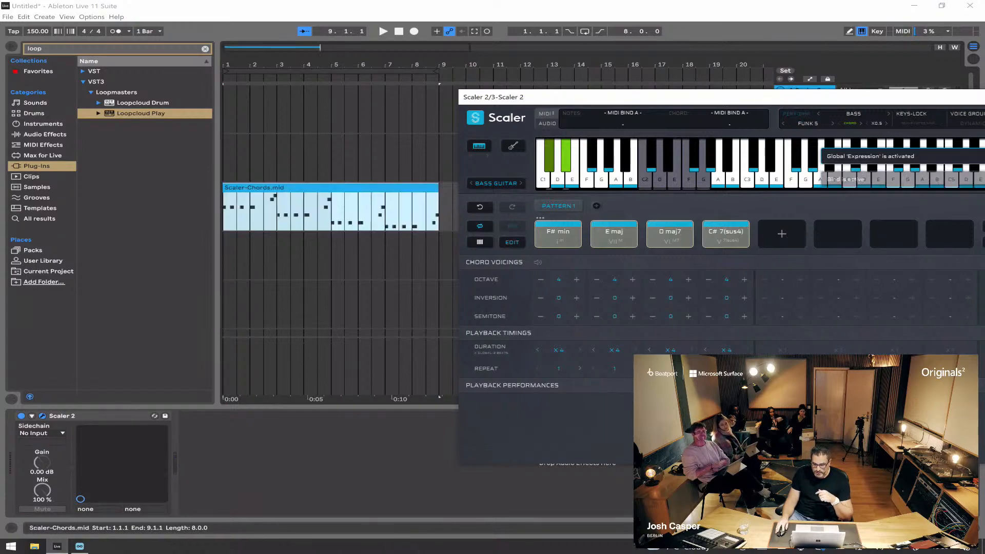
drag(616, 97, 455, 94)
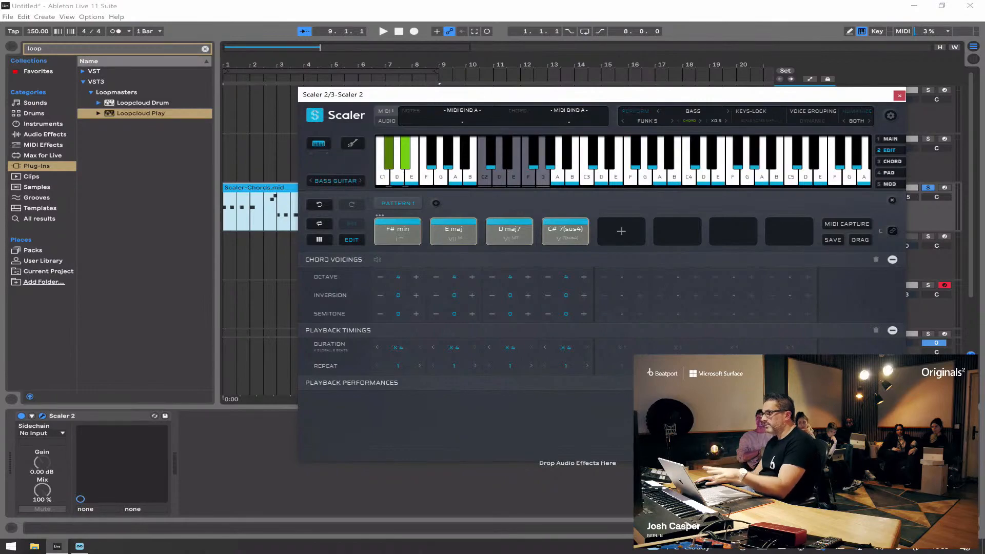
Step: Open the exported bass clip's notes, close the Scaler 2 window and play back the first bars of the clip
double_click(262, 188)
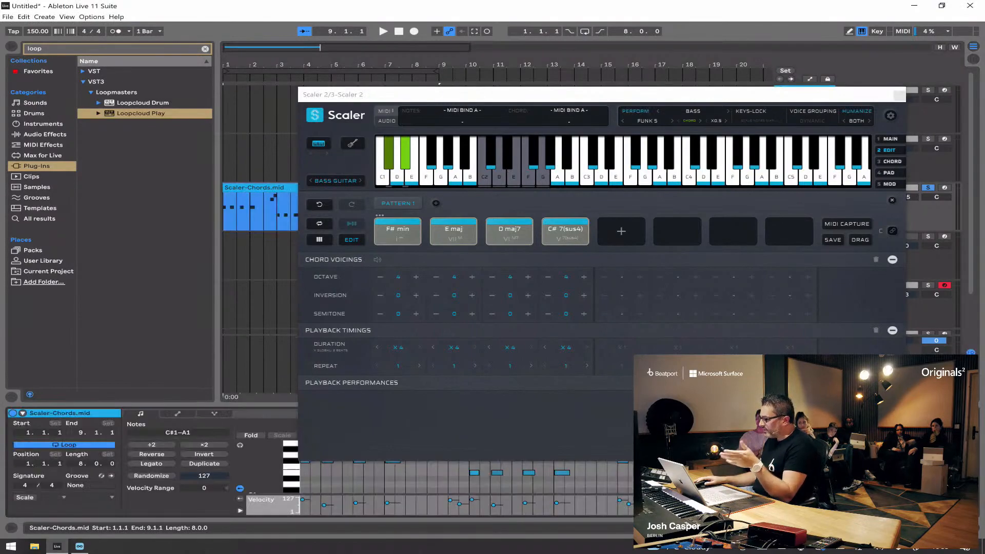
click(899, 95)
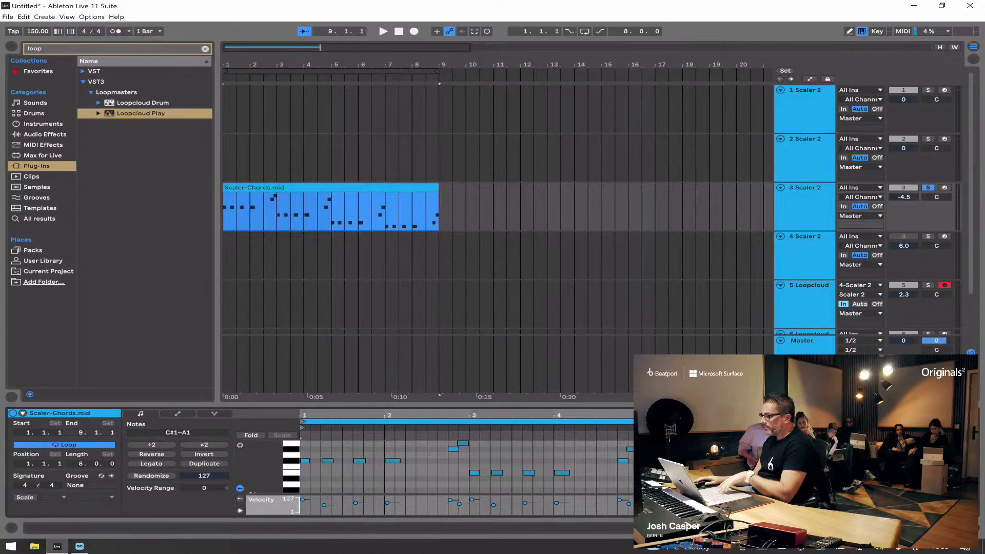
key(space)
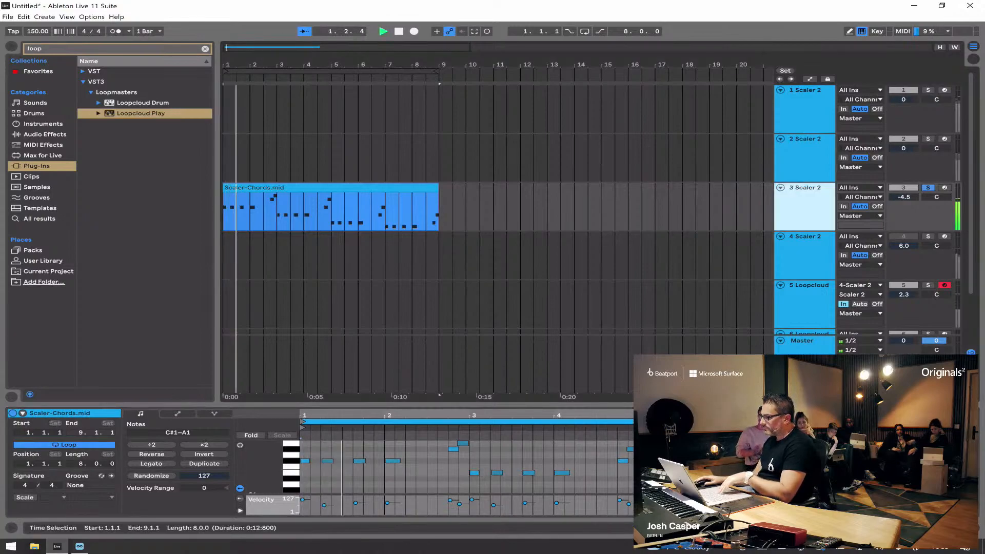
key(space)
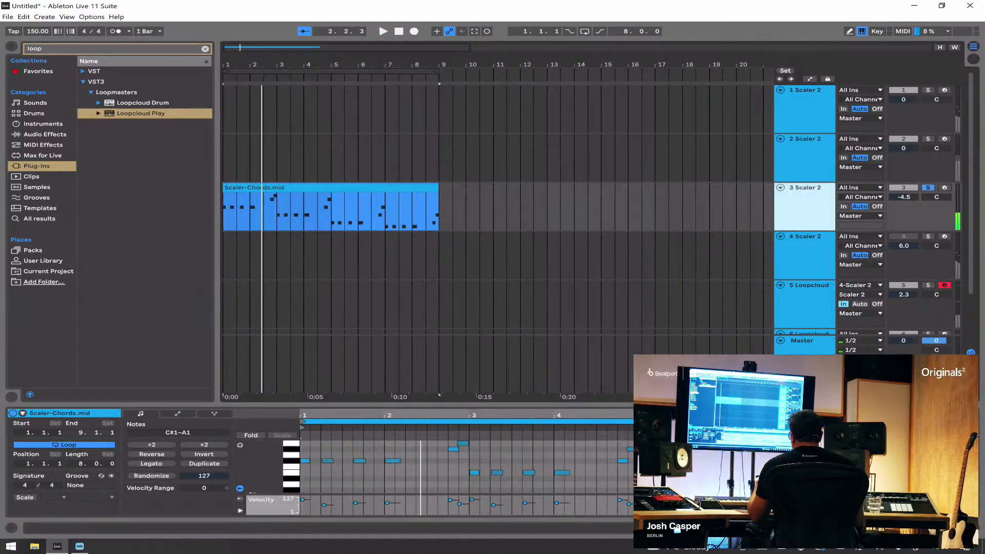
Step: Search the plug-ins for lifeline and load Lifeline Expanse onto the third Scaler 2 track
key(ctrl+f)
text(lie)
key(BackSpace)
text(feline)
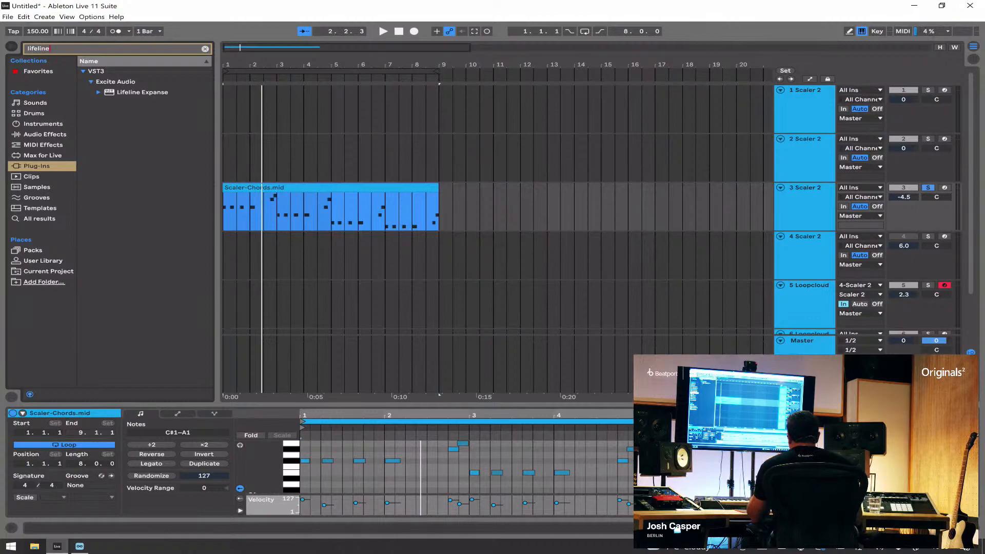
key(Down)
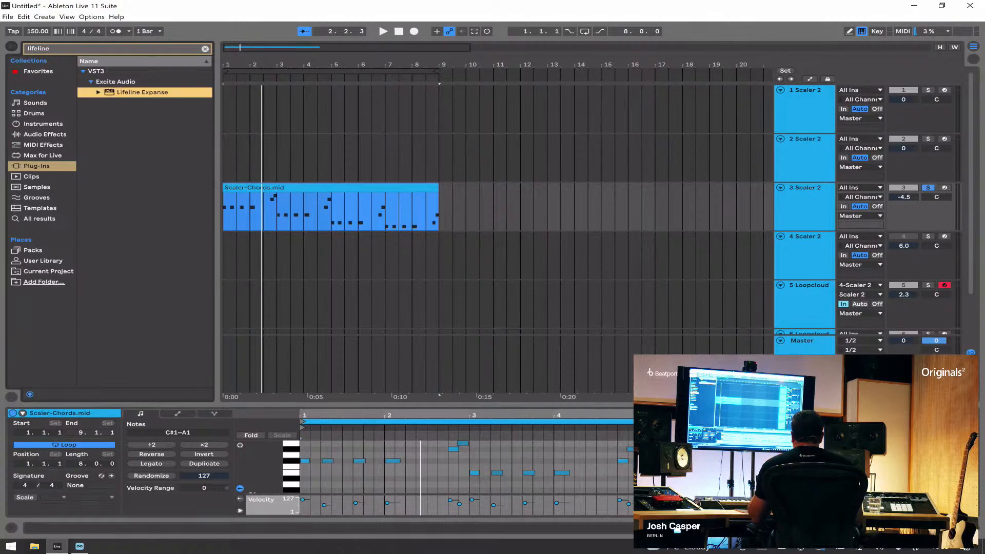
key(Return)
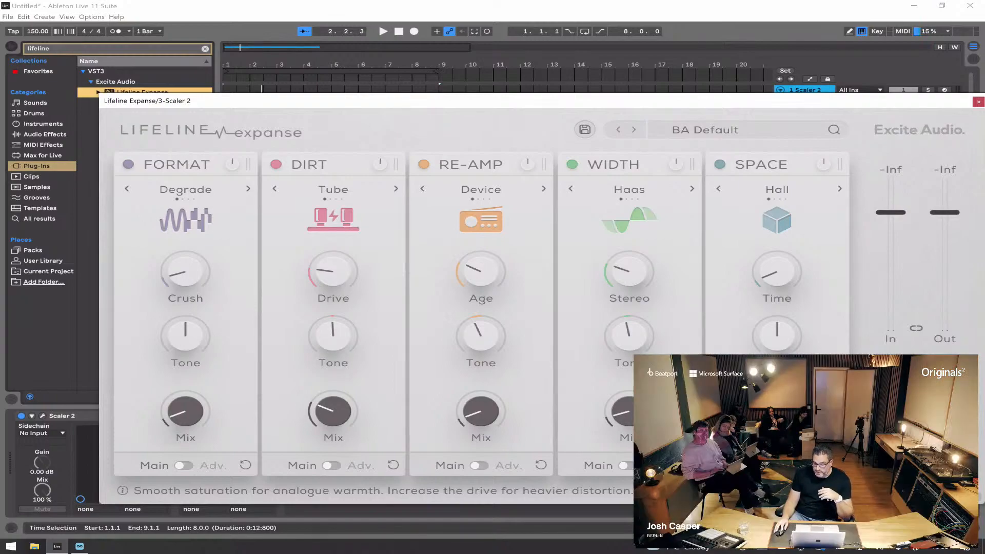
Step: Reposition the Lifeline Expanse window and audition the soloed bass through the BA Default preset
drag(677, 104, 634, 71)
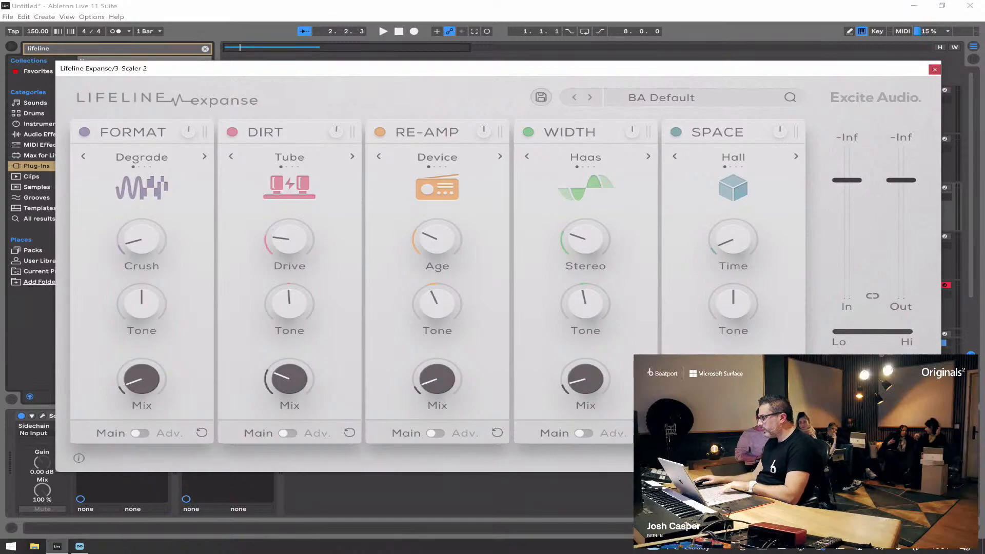
drag(893, 67, 857, 62)
key(space)
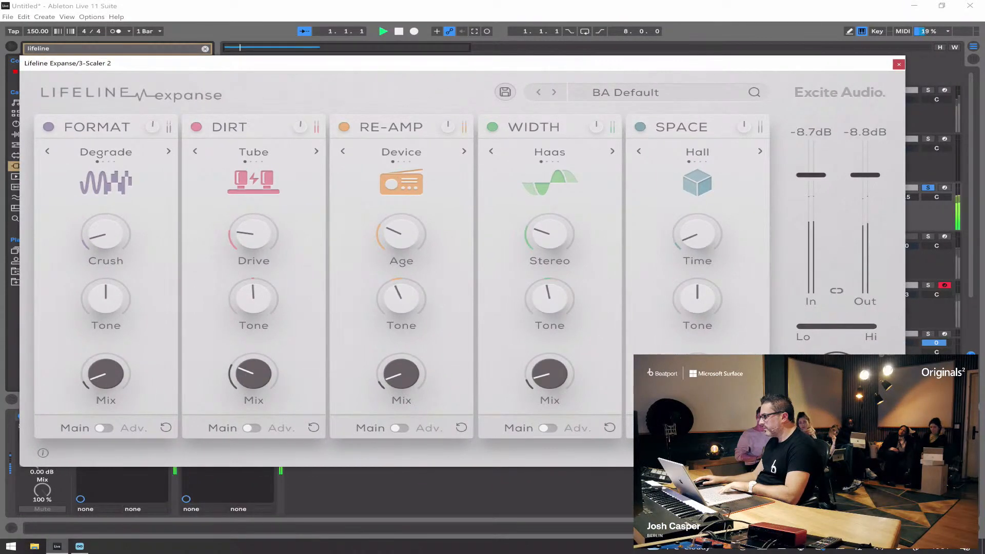
drag(682, 66, 738, 56)
click(894, 419)
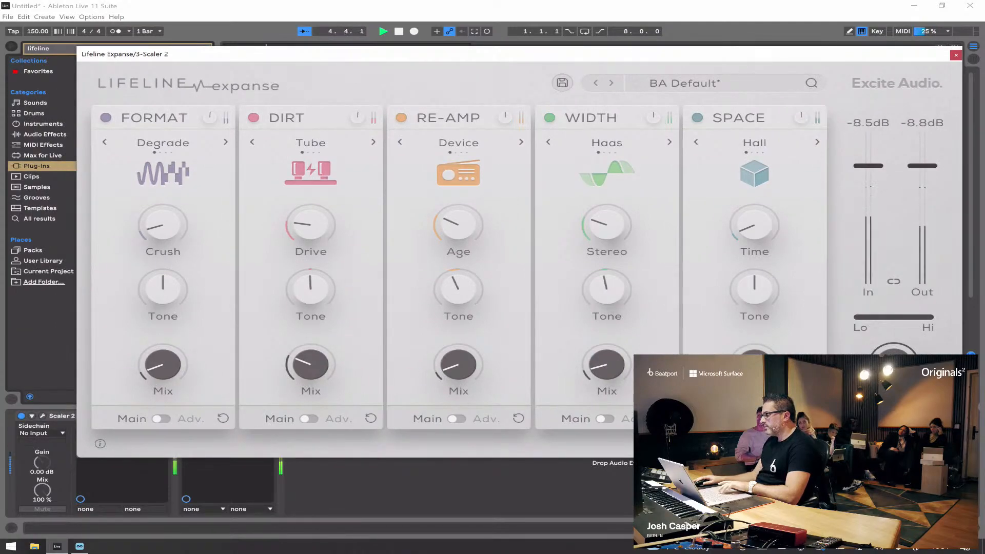
key(space)
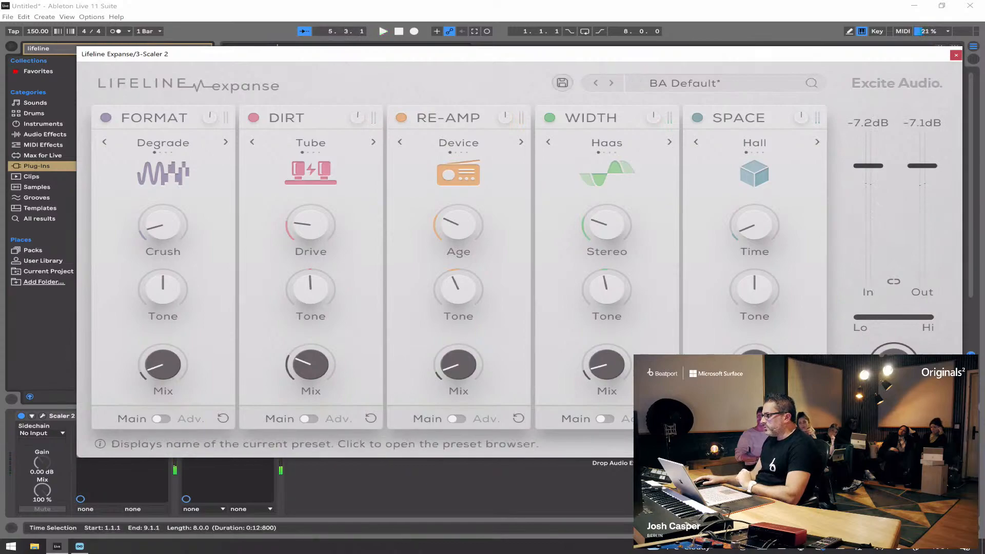
Step: Load the BS 808 Electricfy preset from Lifeline Expanse's Bass category and start playback of the bass
click(685, 83)
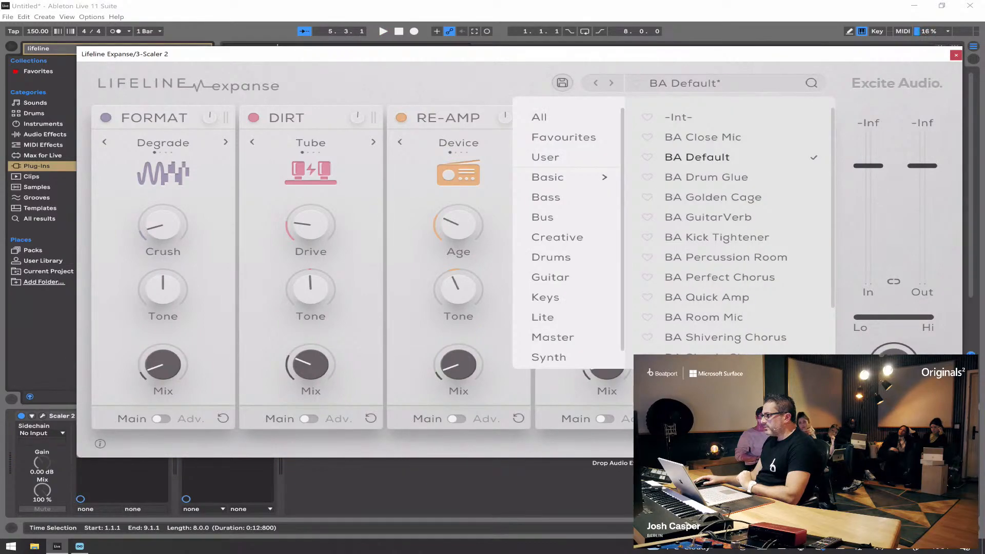
click(547, 198)
click(717, 118)
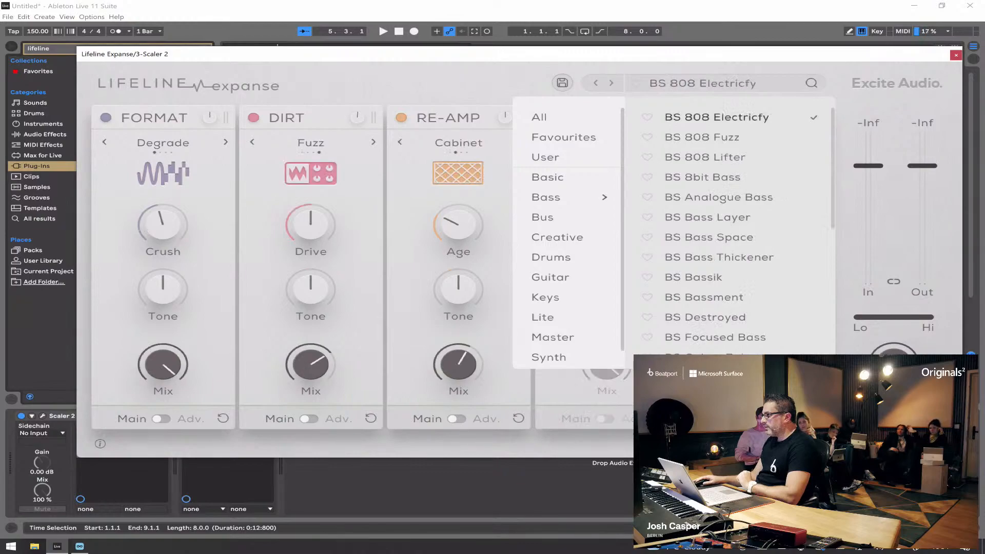
click(492, 79)
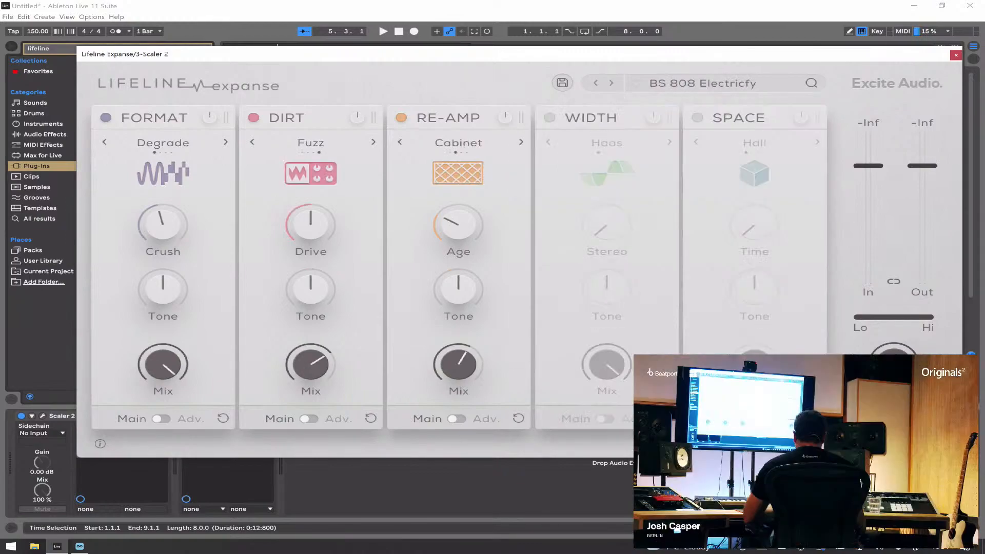
key(space)
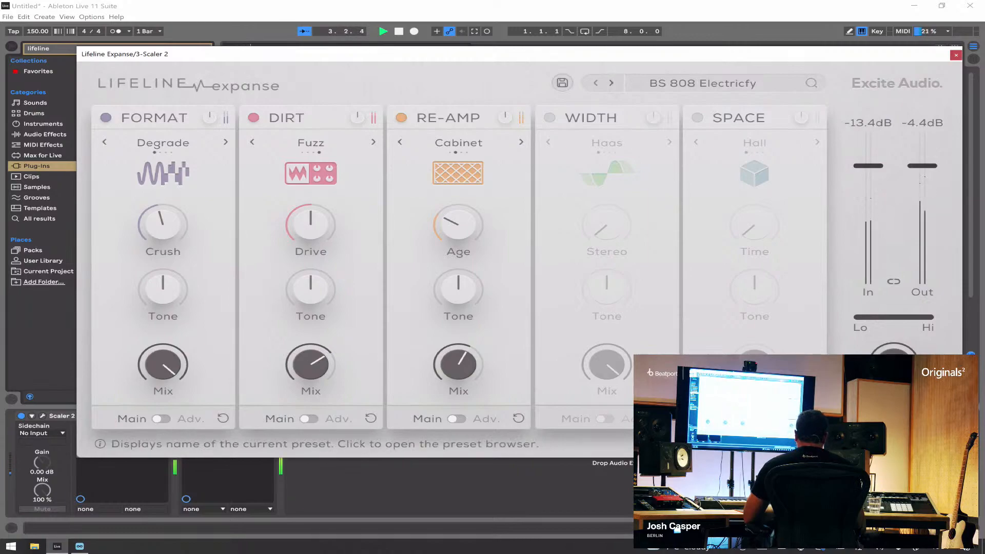
Step: Audition the following Bass presets one after another, from BS 808 Fuzz on, and settle on BS Bass Thickener
click(611, 83)
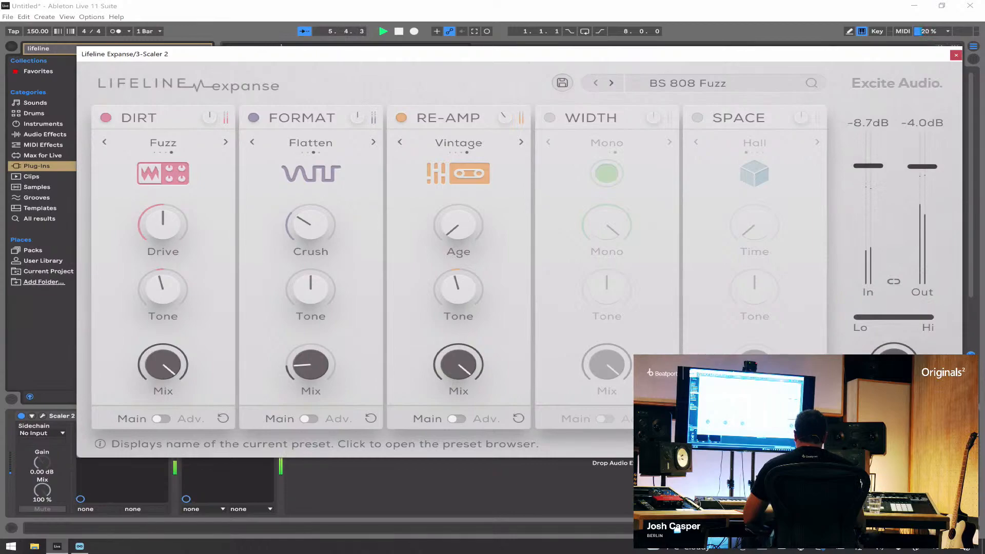
click(612, 83)
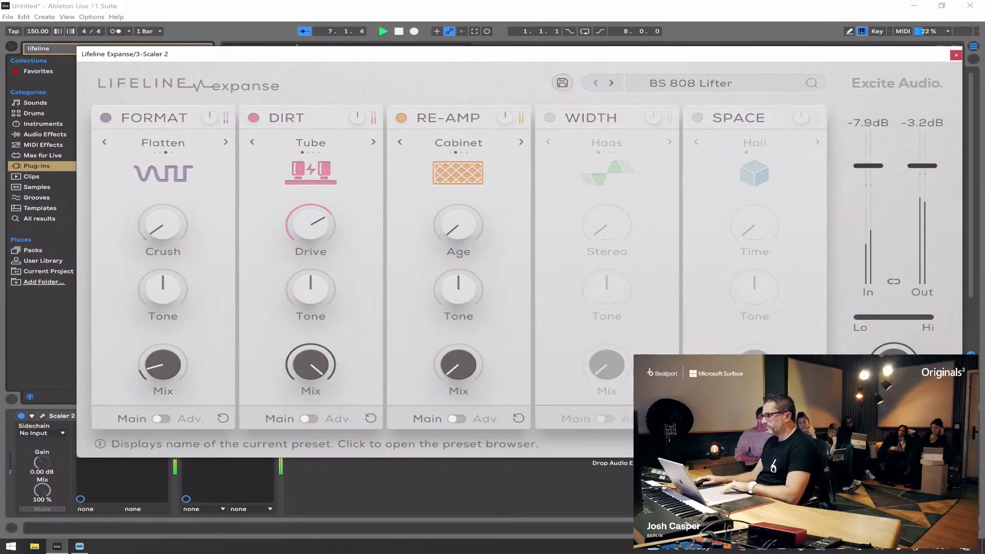
click(611, 83)
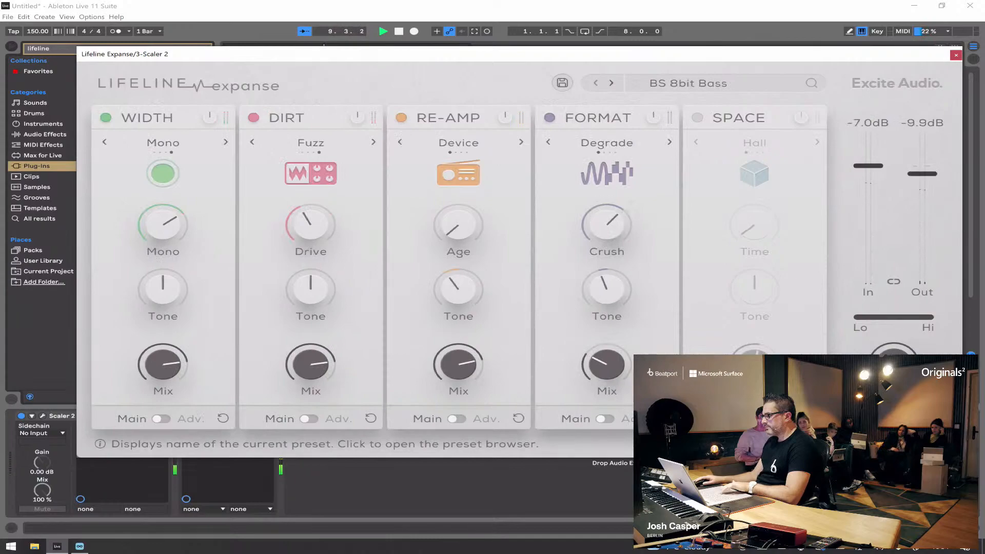
click(611, 83)
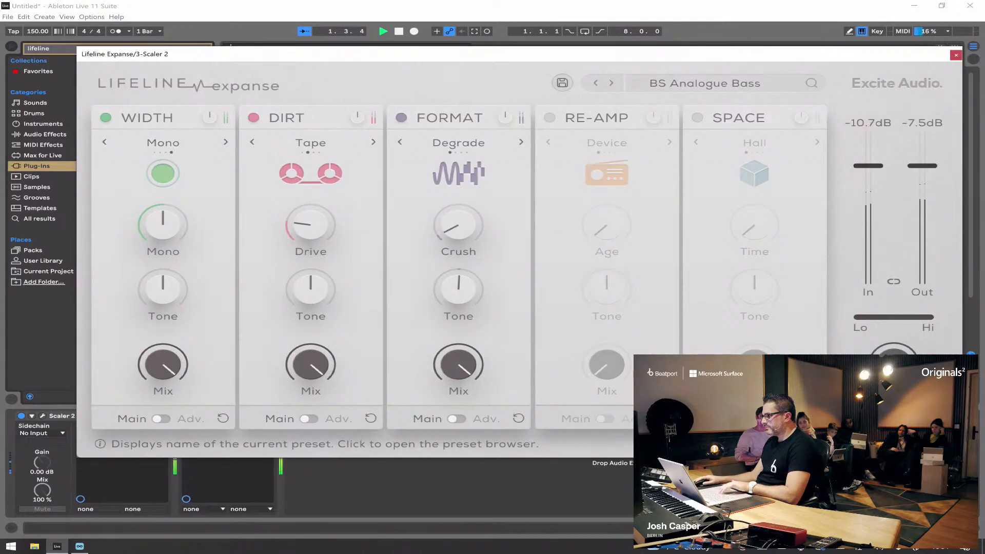
click(612, 83)
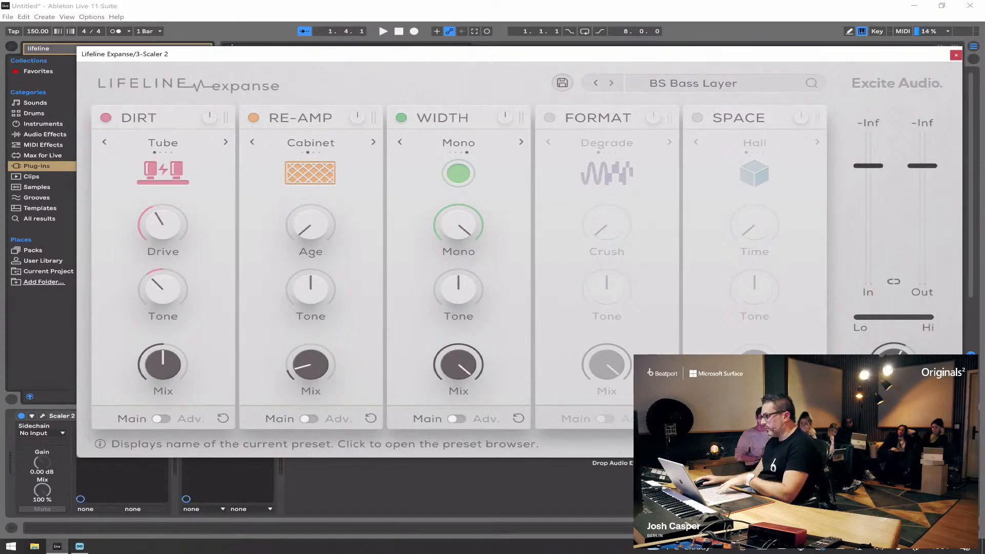
click(611, 83)
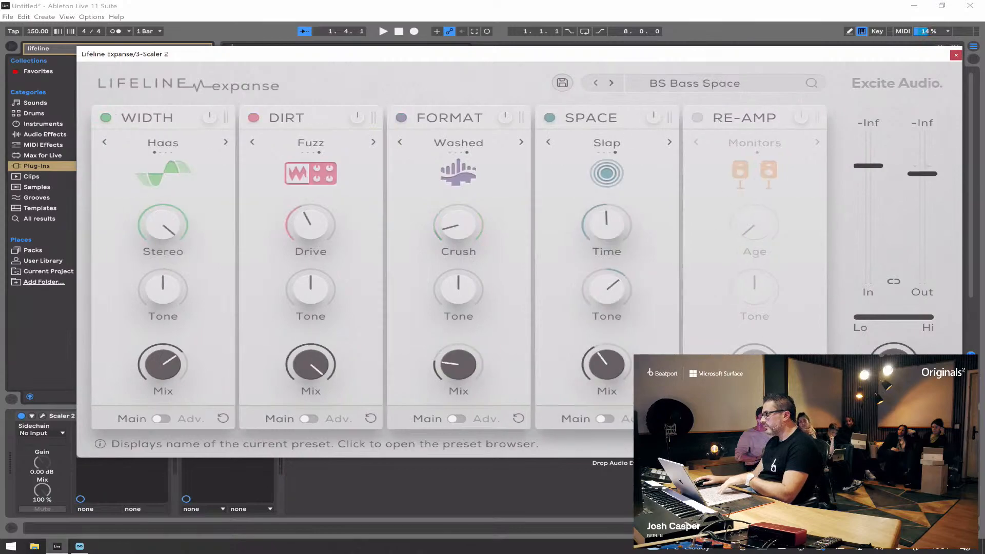
key(space)
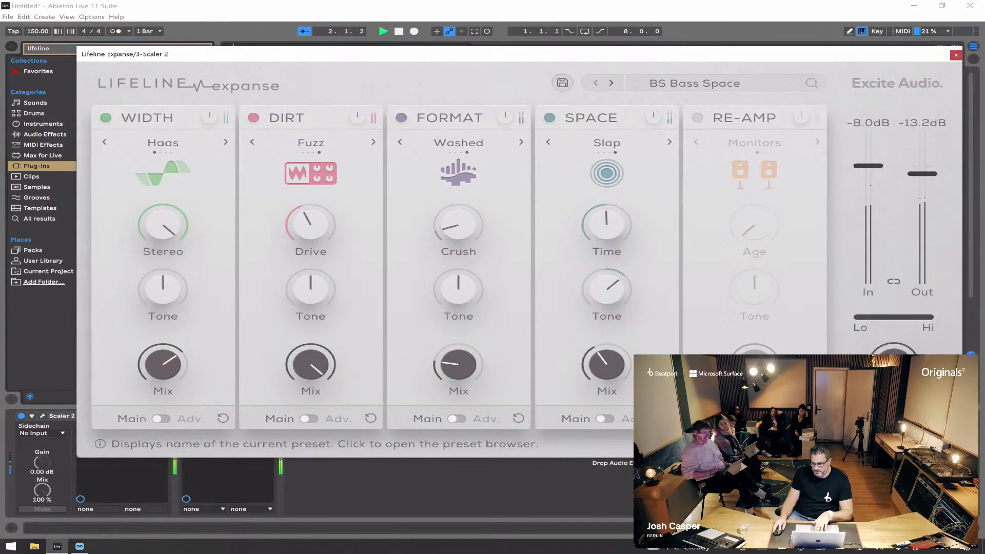
key(space)
click(611, 83)
key(space)
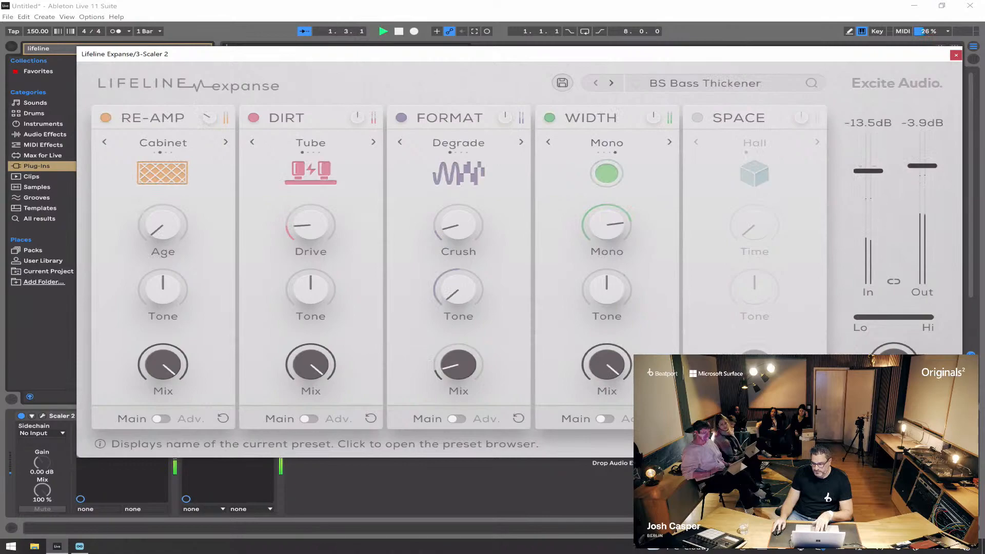
Step: Use Lifeline Expanse's bypass during playback to compare the dry and processed bass
click(921, 418)
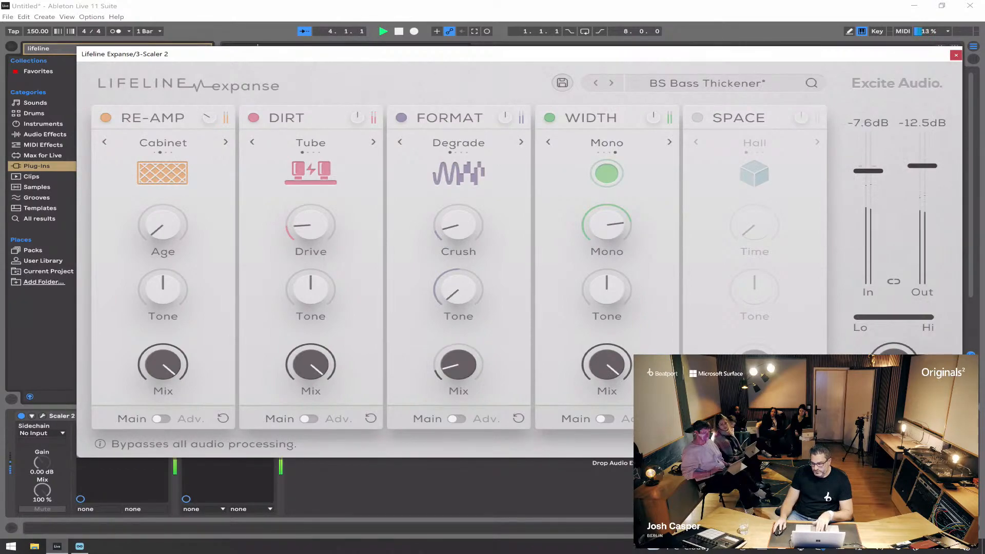
key(space)
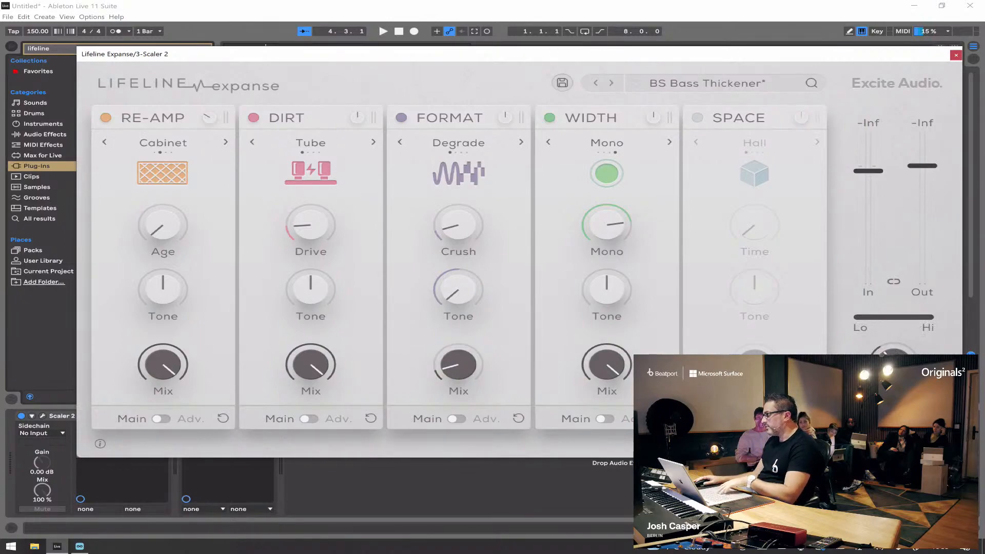
key(space)
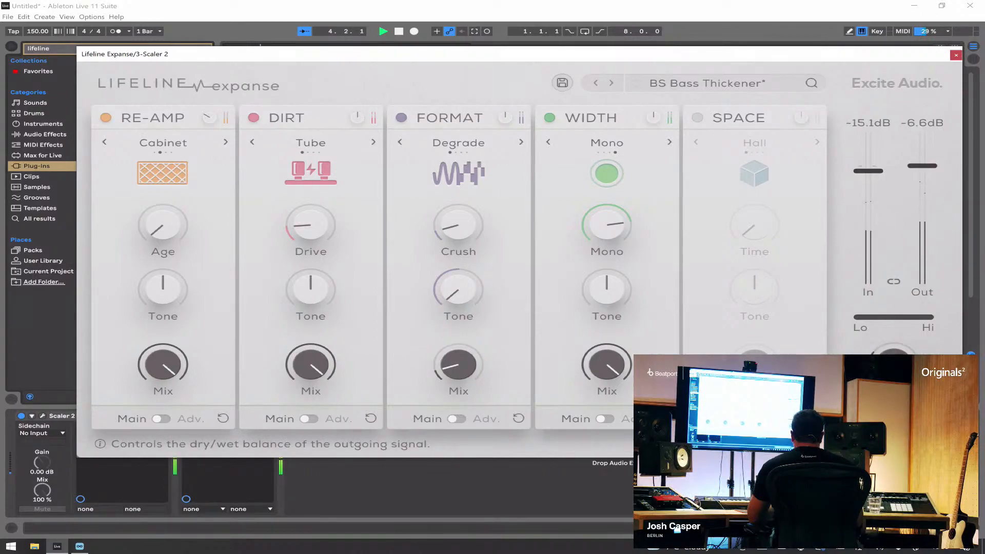
key(space)
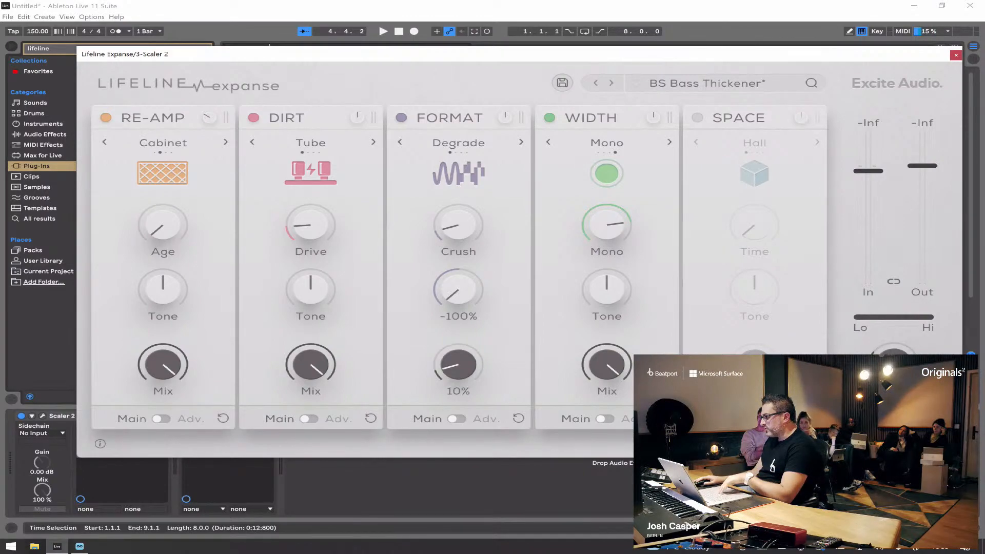
Step: Raise the Format module's Mix to 72% while checking it in playback, and keep its mode on Degrade
drag(458, 366, 458, 302)
key(space)
key(space)
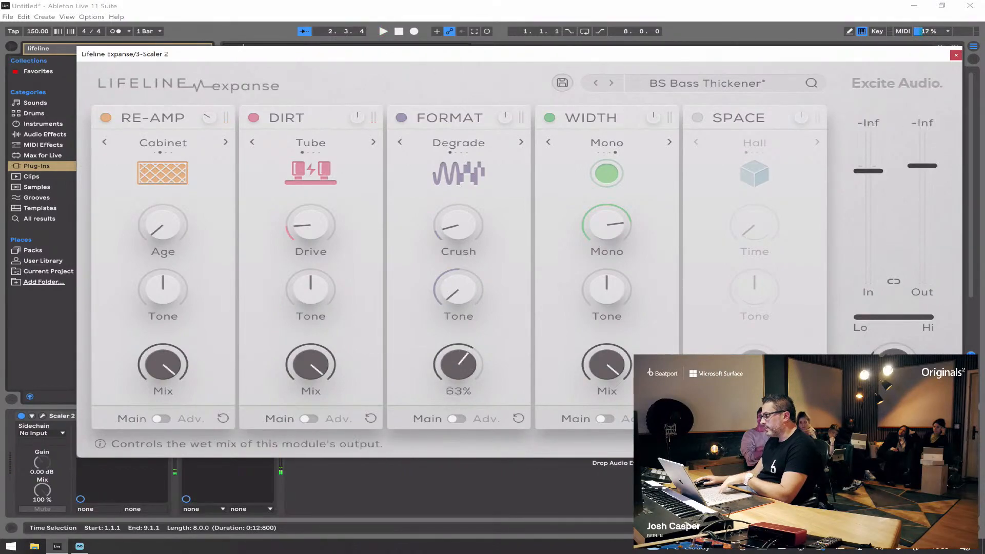
mouse_move(458, 366)
mouse_down()
mouse_move(458, 344)
mouse_move(459, 356)
mouse_up()
key(space)
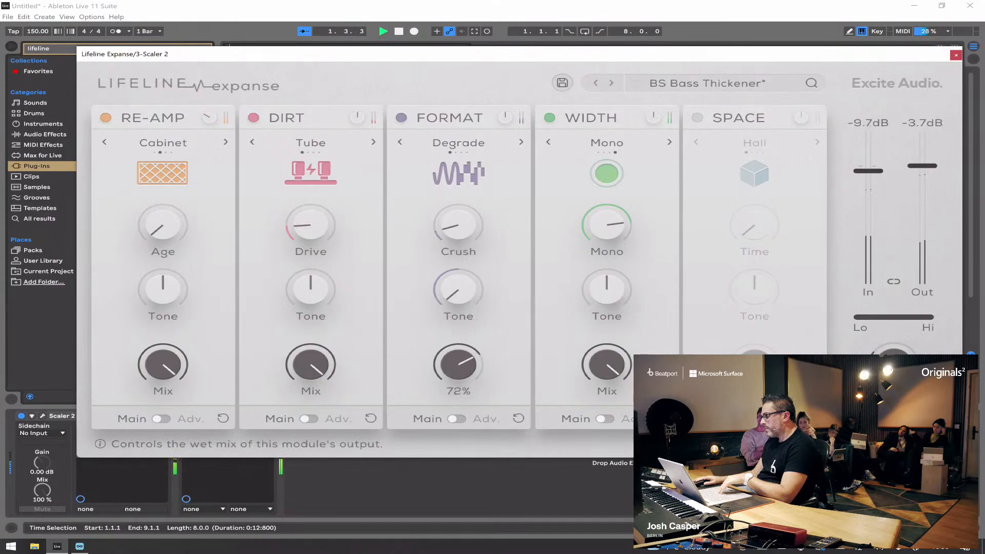
key(space)
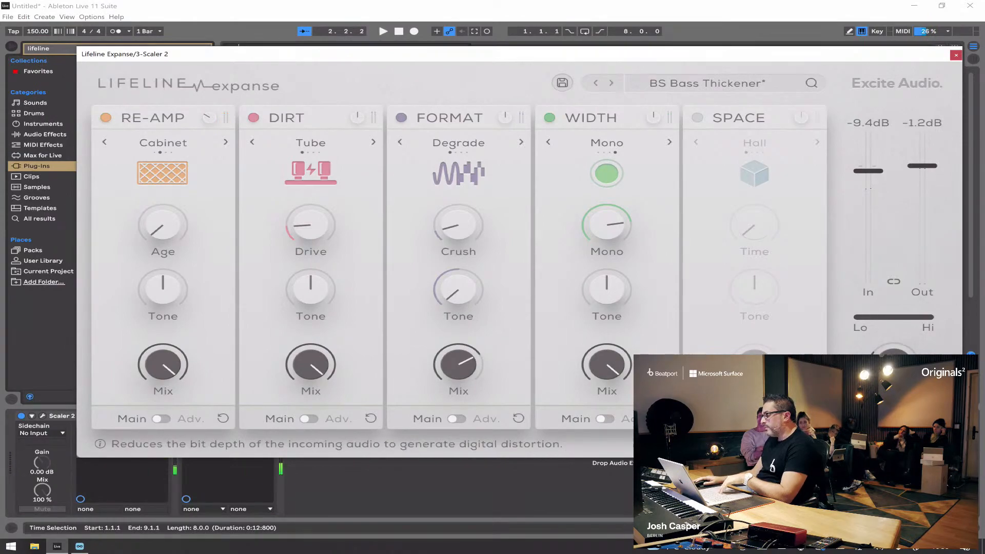
click(459, 142)
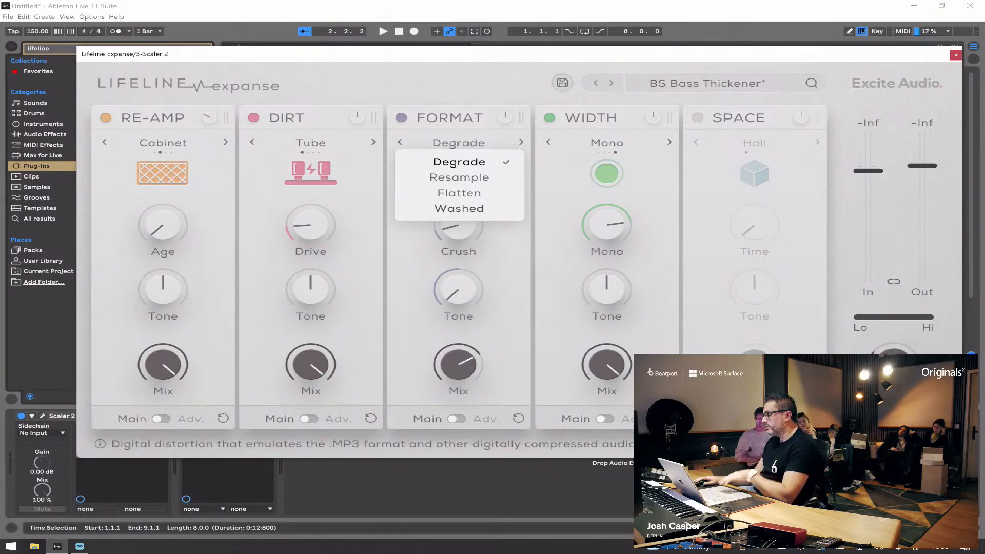
click(460, 162)
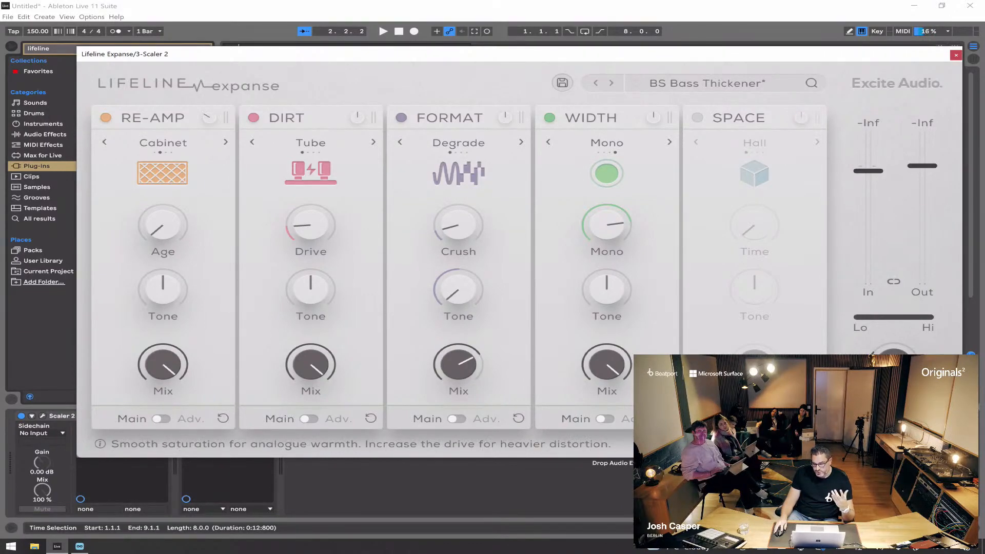
Step: Raise the Dirt module's Drive to 100% and lower its Tone slightly during playback
mouse_move(310, 226)
key(space)
drag(310, 226, 310, 117)
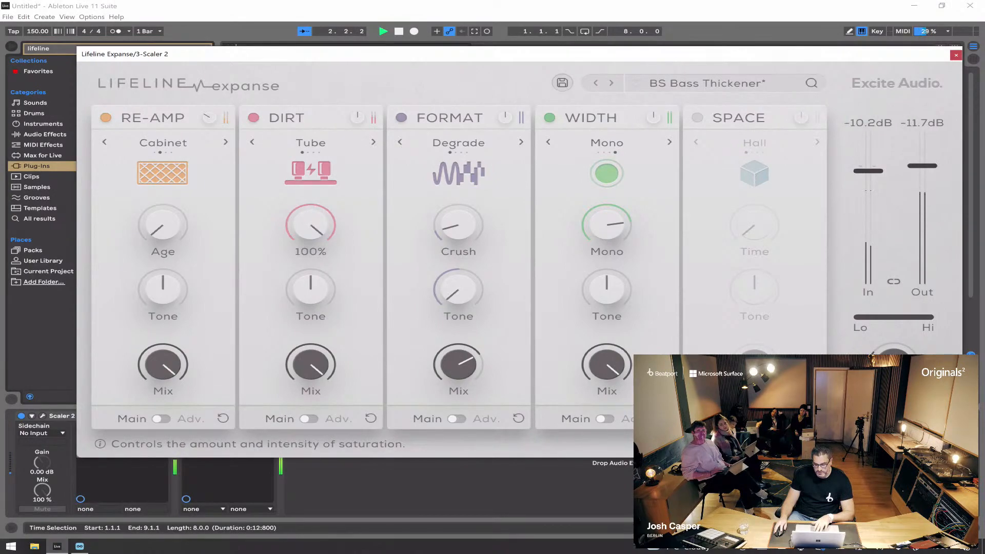
mouse_move(310, 290)
mouse_down()
mouse_move(310, 246)
mouse_move(311, 292)
mouse_up()
drag(310, 226, 310, 201)
Step: Cycle the Dirt module's saturation mode past Tape to Fuzz while the bass plays
click(374, 142)
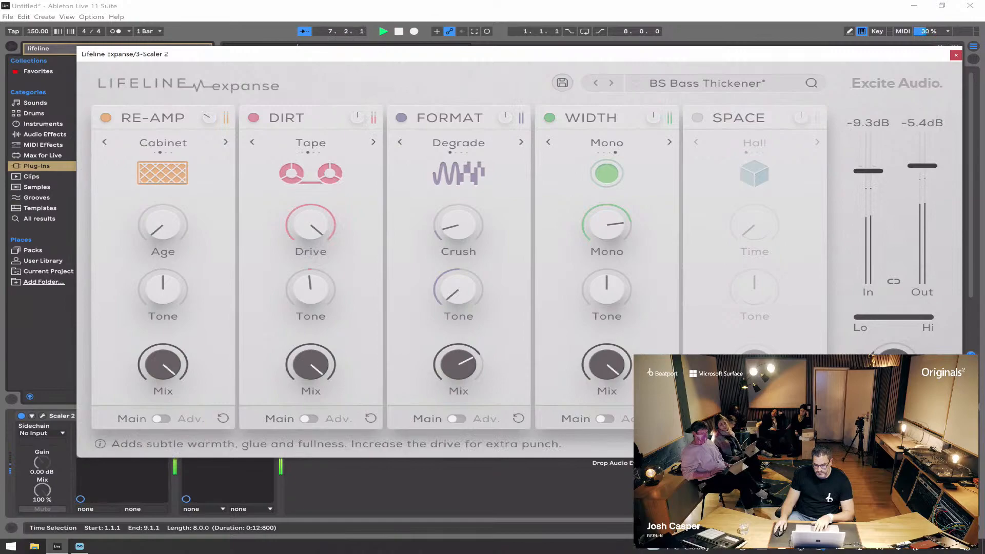
click(373, 142)
click(374, 142)
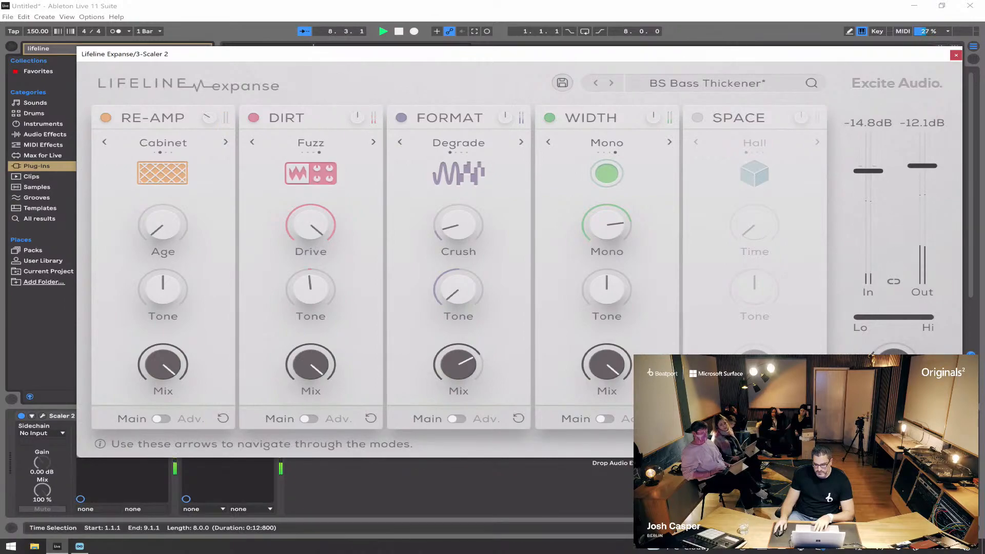
Step: Lower the Dirt module's Drive to under half and its Mix to about halfway
key(space)
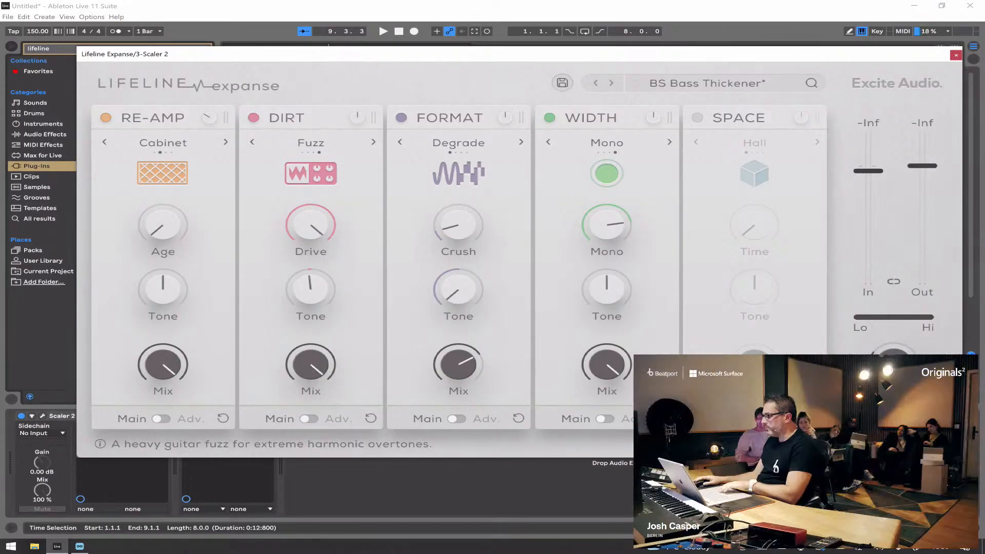
drag(310, 225, 311, 312)
key(space)
drag(311, 365, 310, 433)
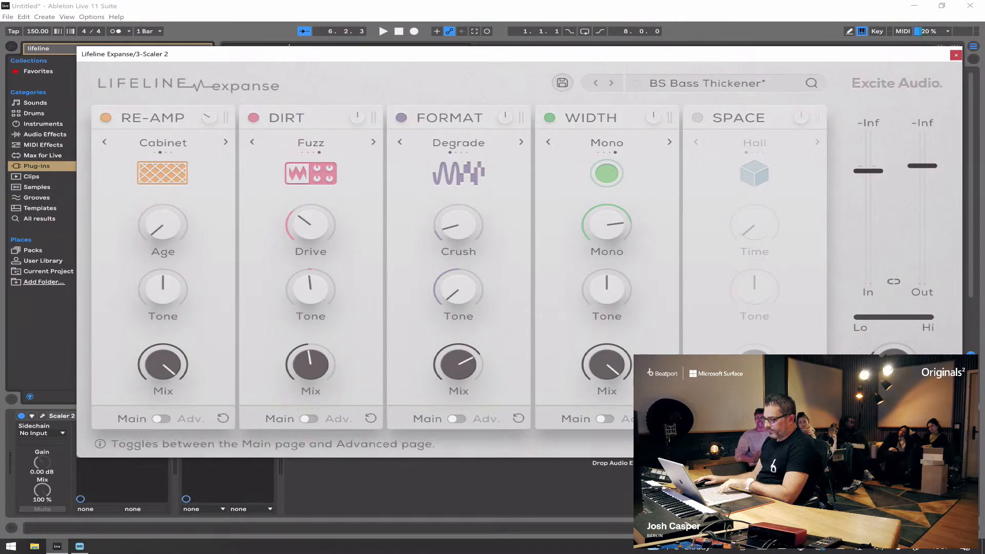
Step: Examine the advanced controls of the Dirt and Re-Amp modules, return Re-Amp to its main page, and audition the bass
click(308, 419)
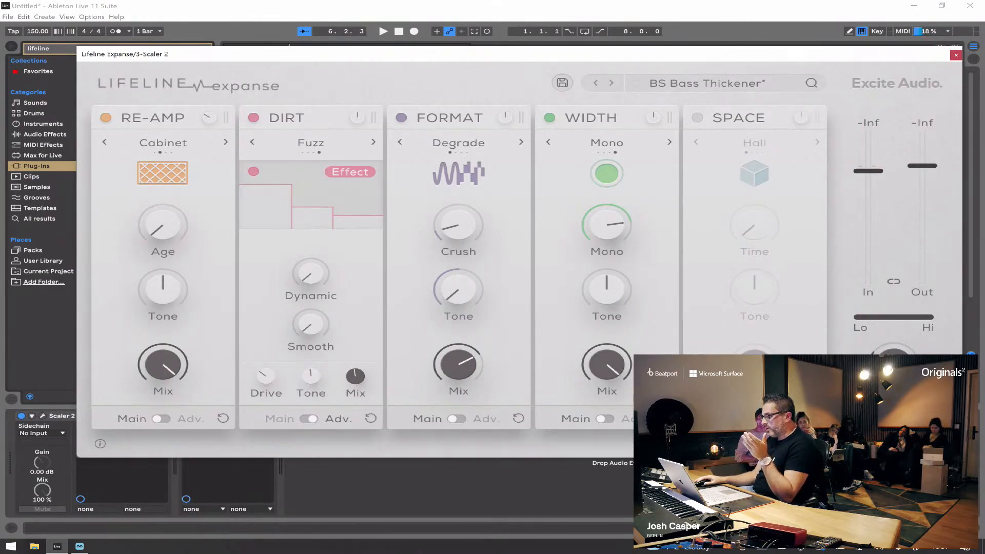
click(161, 419)
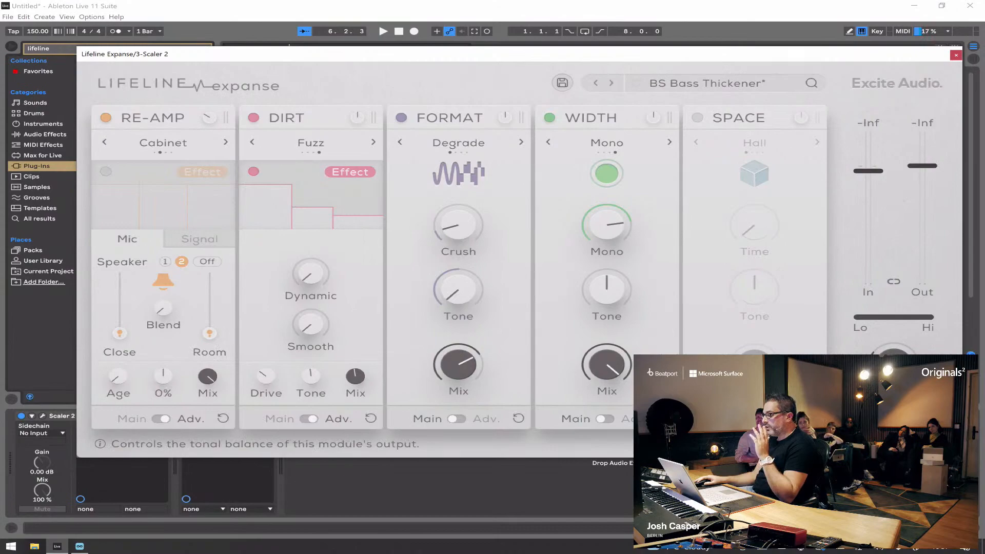
click(161, 418)
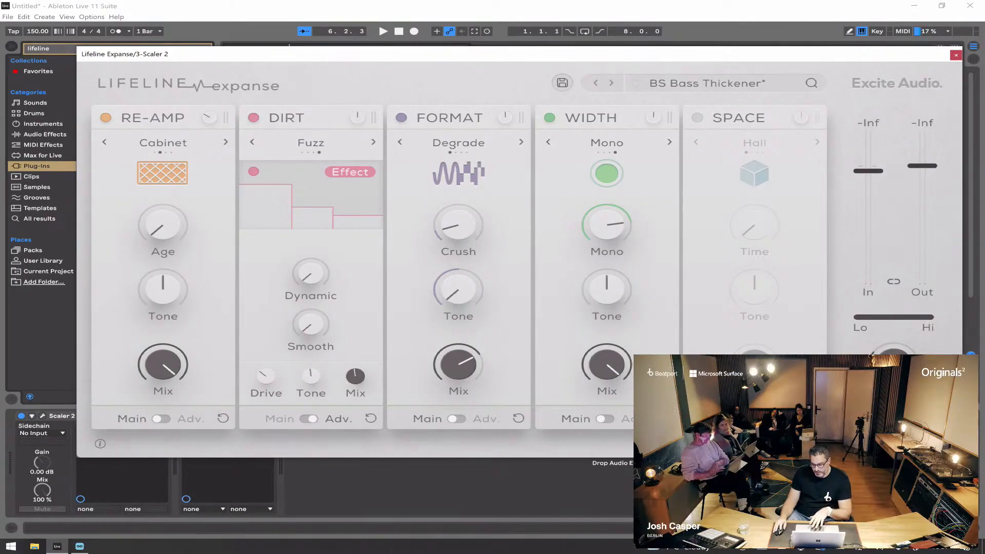
key(space)
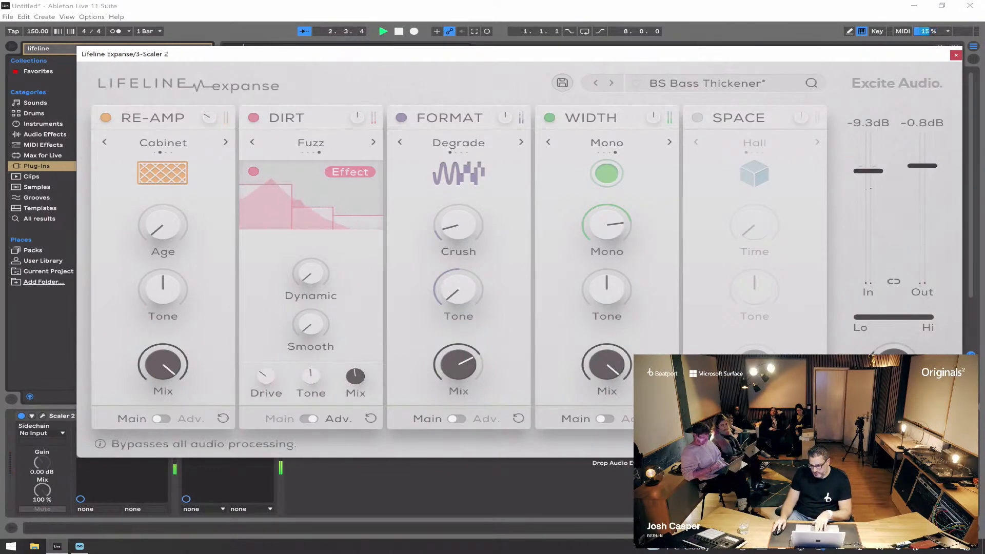
key(space)
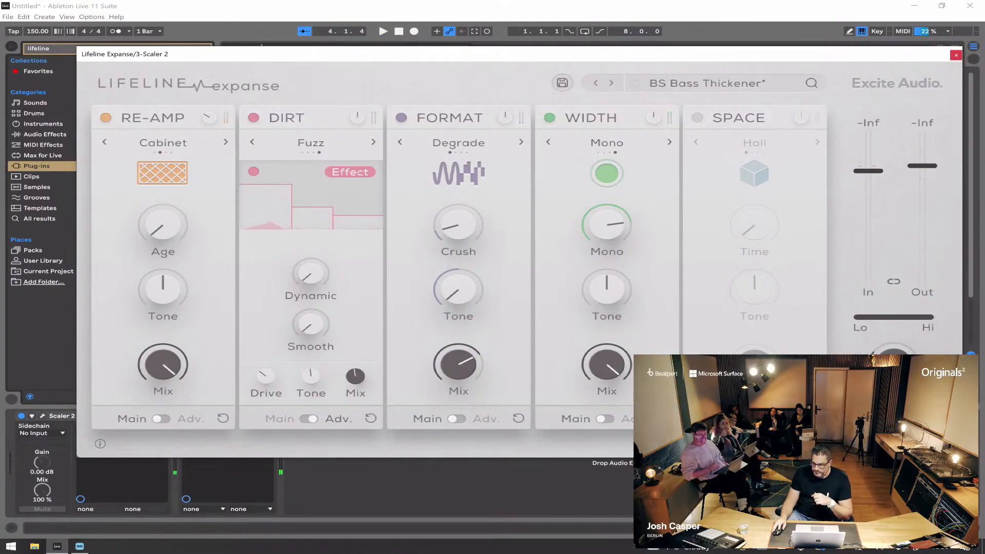
Step: Close the Lifeline Expanse window and freeze the 3 Scaler 2 track
click(956, 55)
click(805, 204)
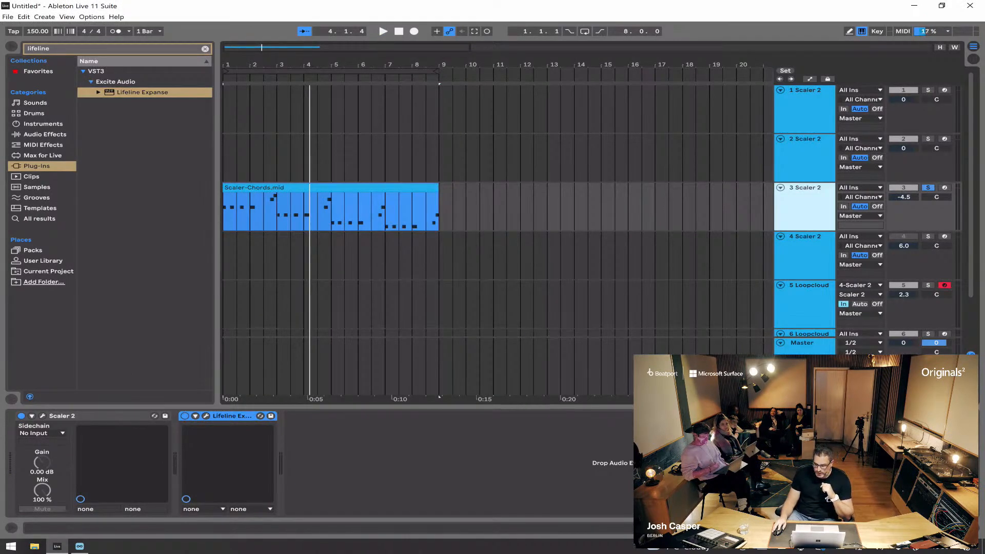
right_click(812, 195)
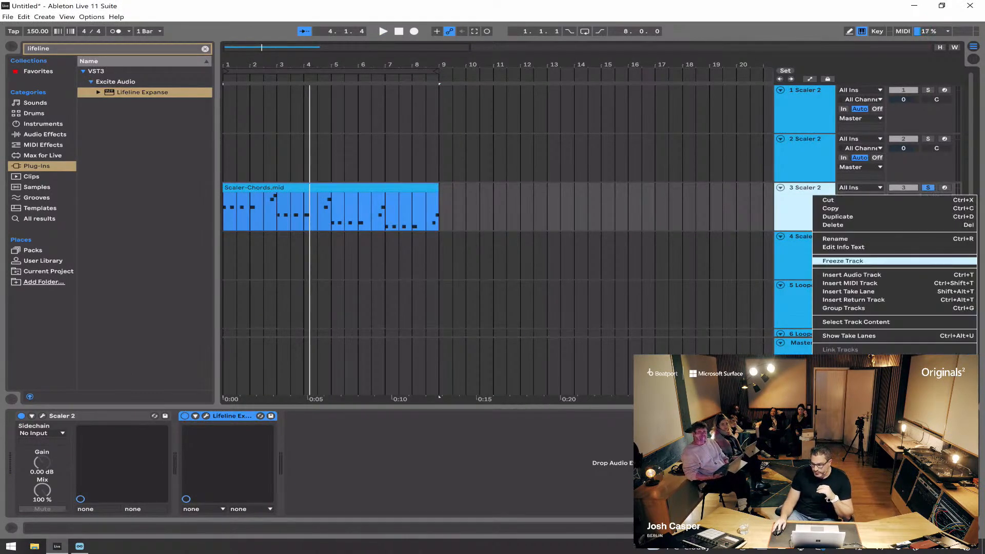
click(843, 261)
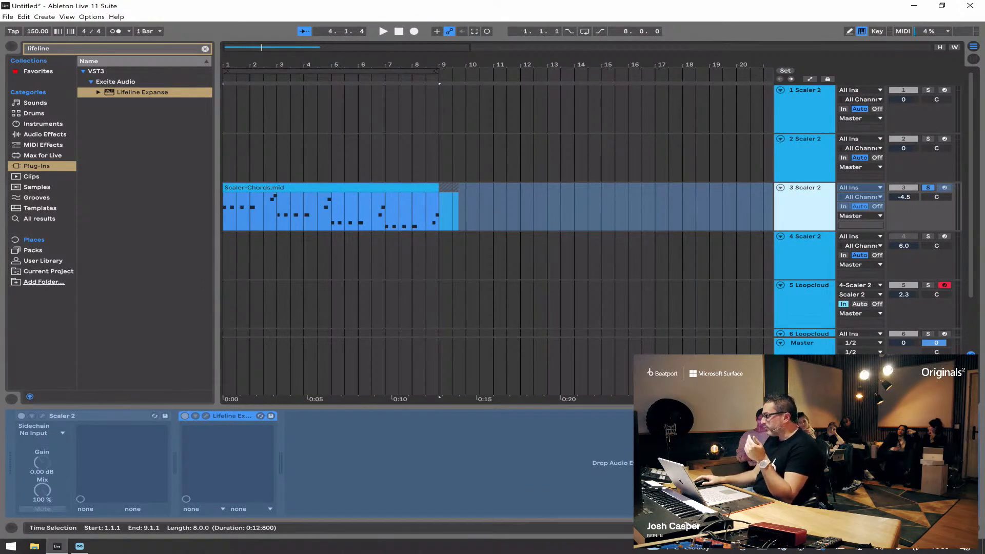
Step: Unfreeze the 3 Scaler 2 track and freeze it again
right_click(810, 204)
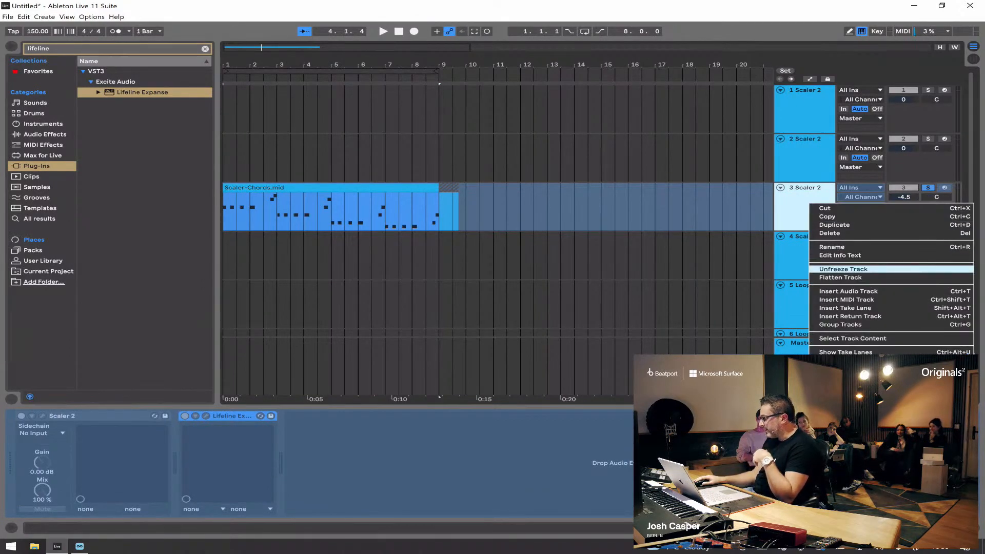
click(844, 269)
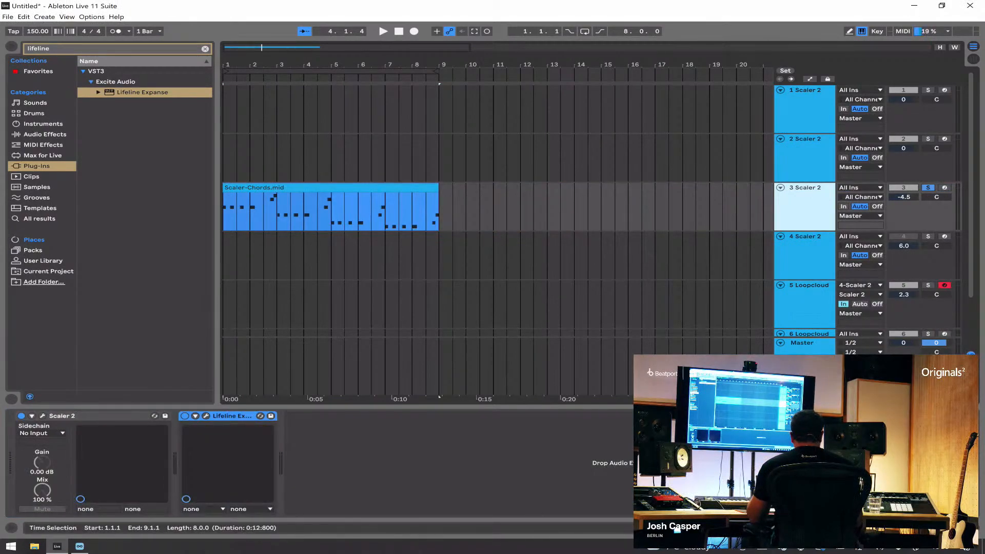
right_click(801, 193)
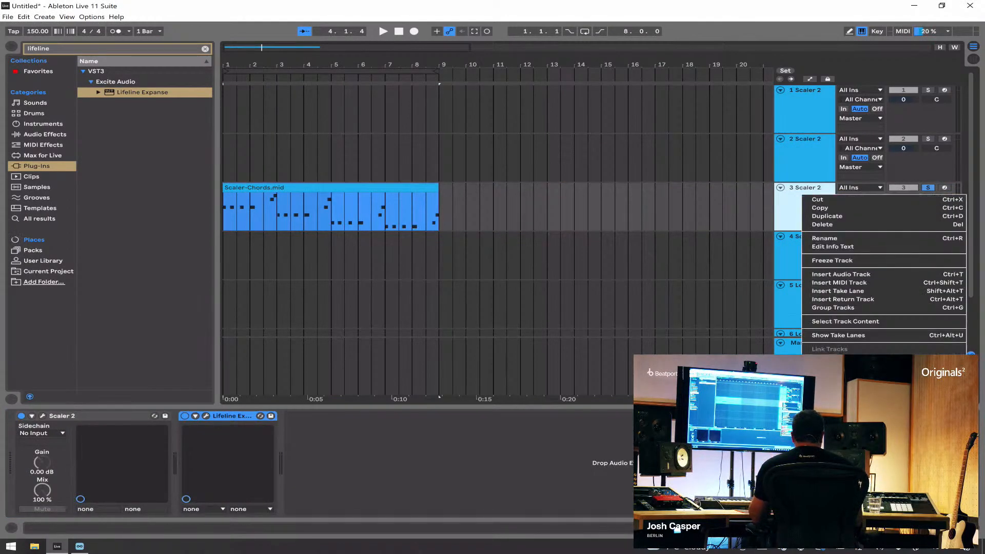
click(841, 260)
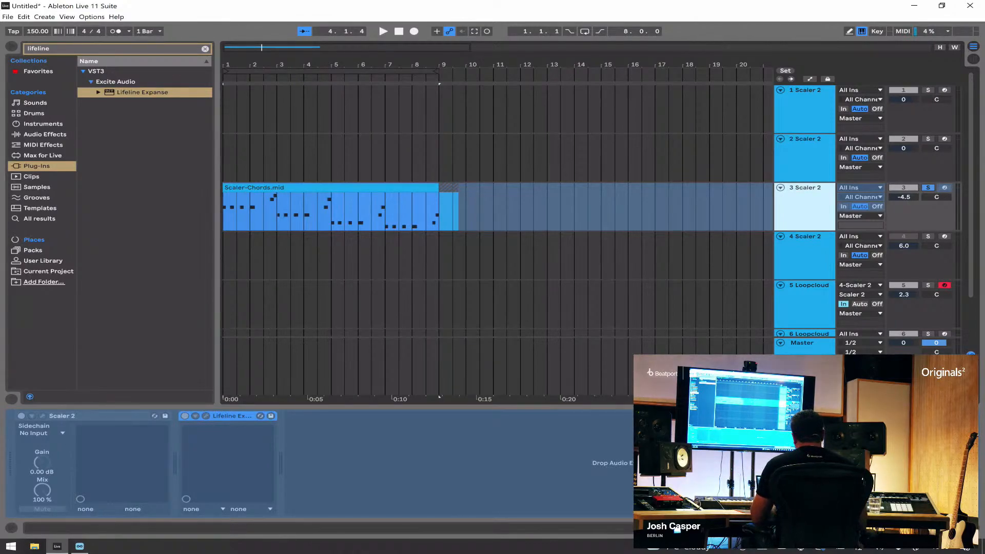
Step: Collapse the frozen 3 Scaler 2 track and play its bass clip briefly from the start
key(minus)
key(minus)
key(minus)
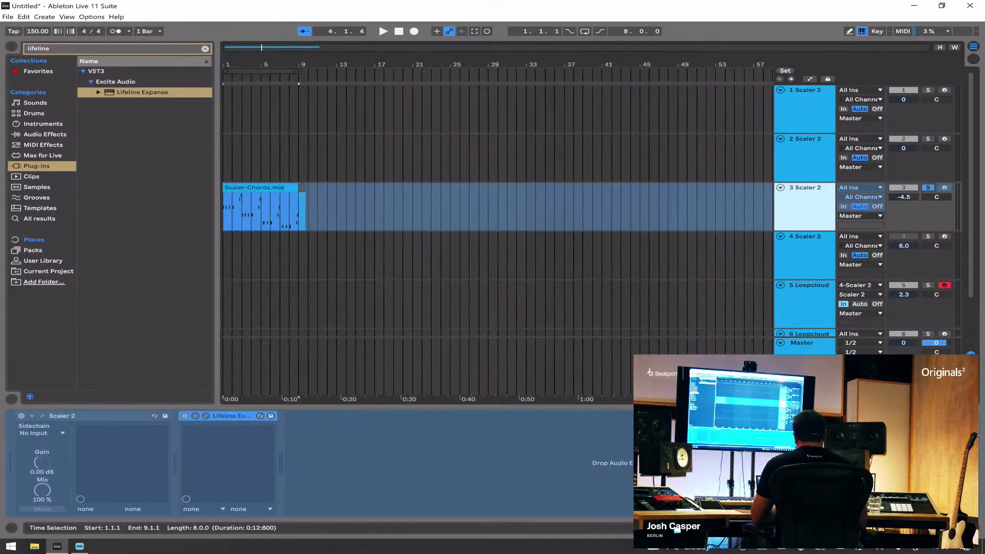
click(781, 188)
click(781, 198)
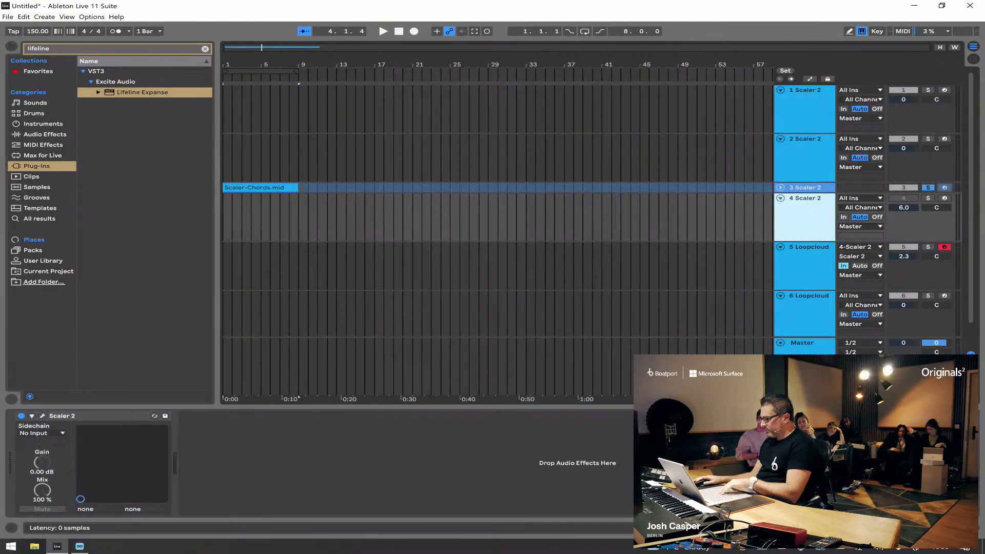
click(42, 416)
scroll(261, 188, down, 1)
click(260, 171)
key(space)
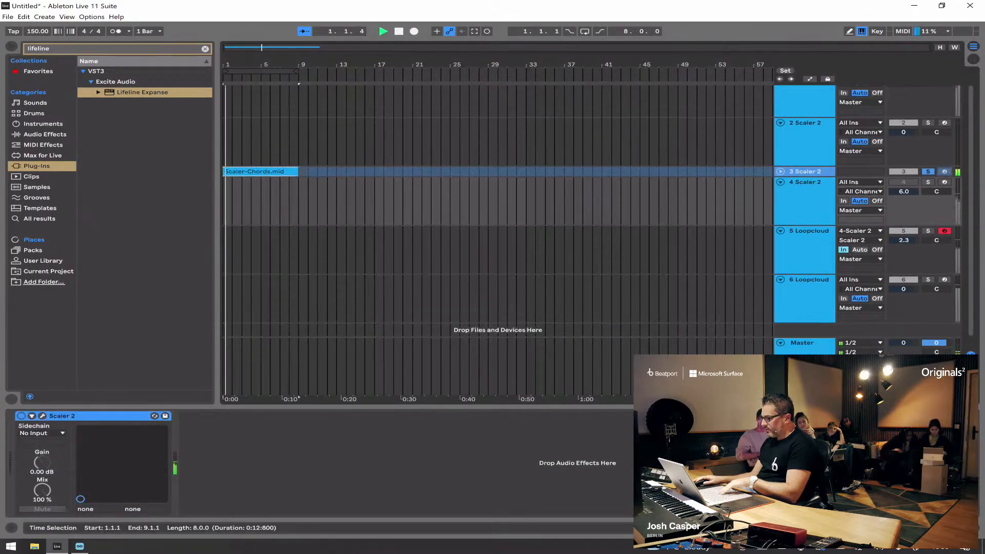
key(space)
Step: Export Pattern 1 from the 4 Scaler 2 track's plug-in as a MIDI clip at bar 1 of the 5 Loopcloud track
click(806, 183)
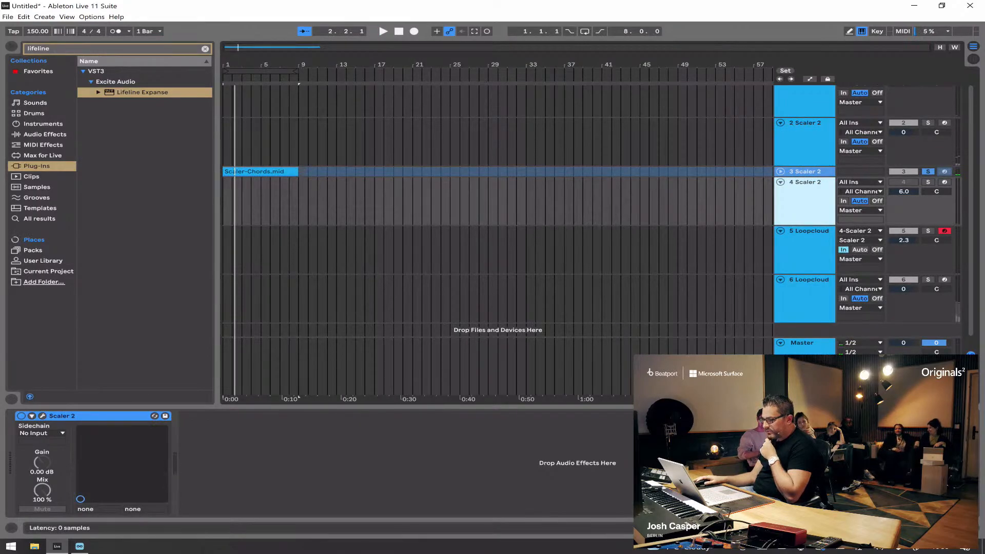
click(43, 416)
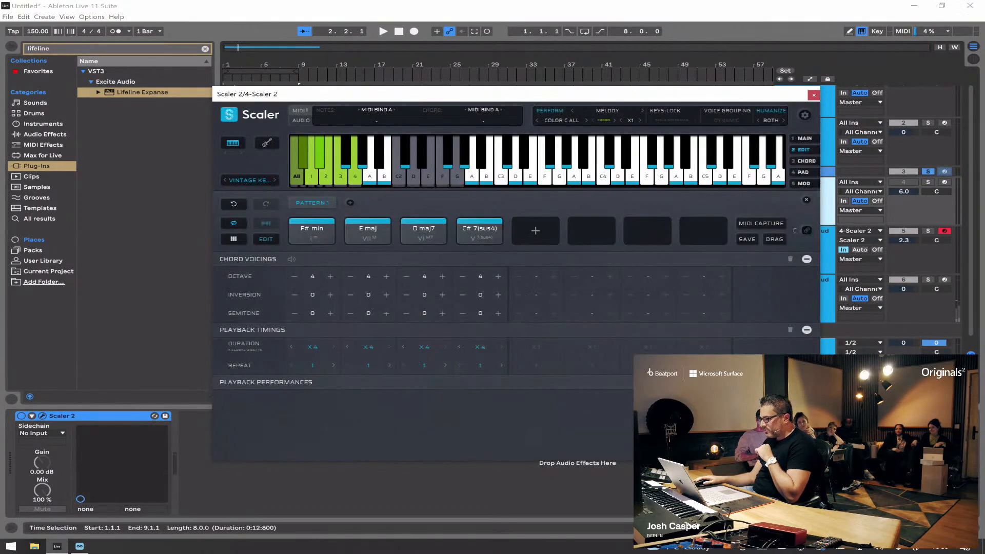
drag(452, 96, 688, 142)
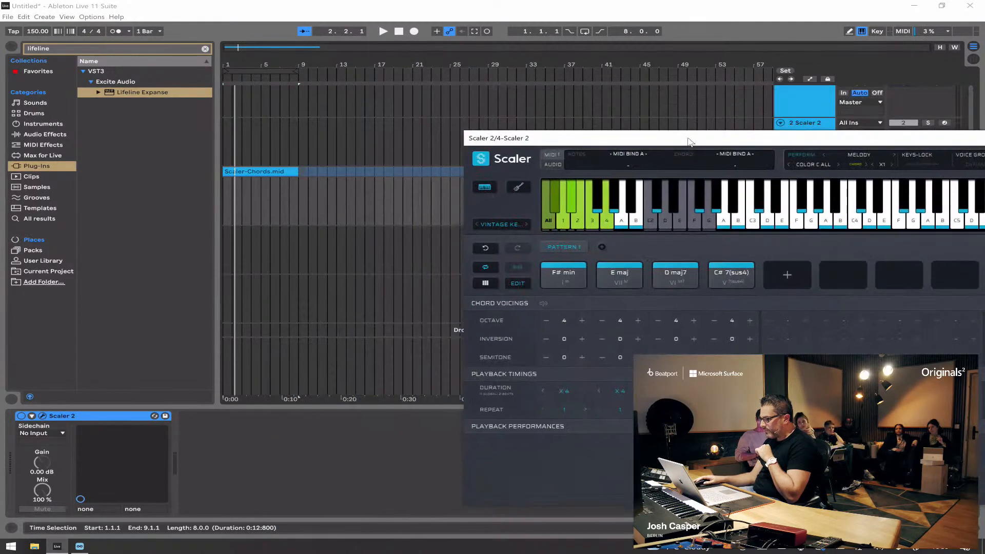
drag(526, 250, 736, 311)
drag(564, 274, 226, 243)
drag(668, 139, 391, 142)
click(788, 144)
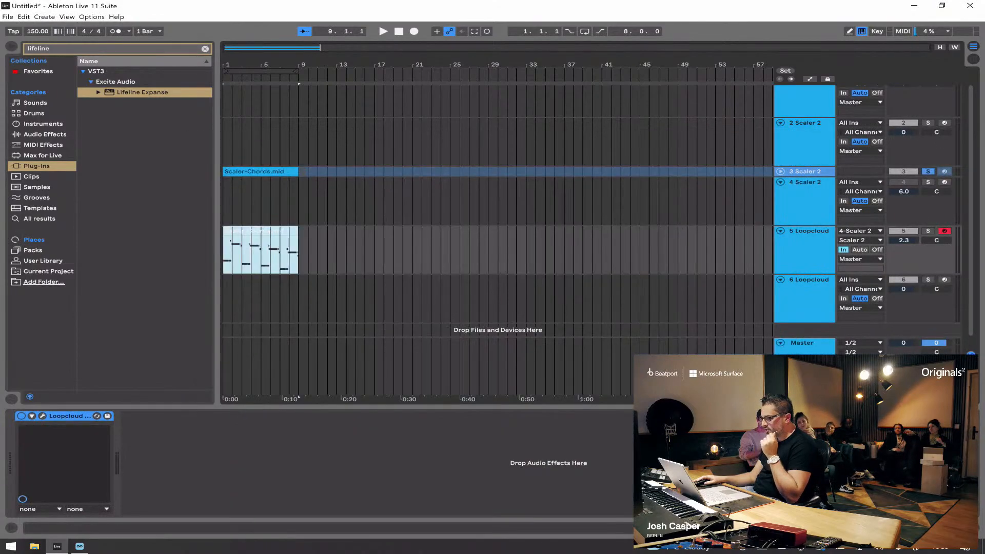
Step: Turn off the Scaler 2 device on the 4 Scaler 2 track and collapse that track
click(805, 189)
click(21, 416)
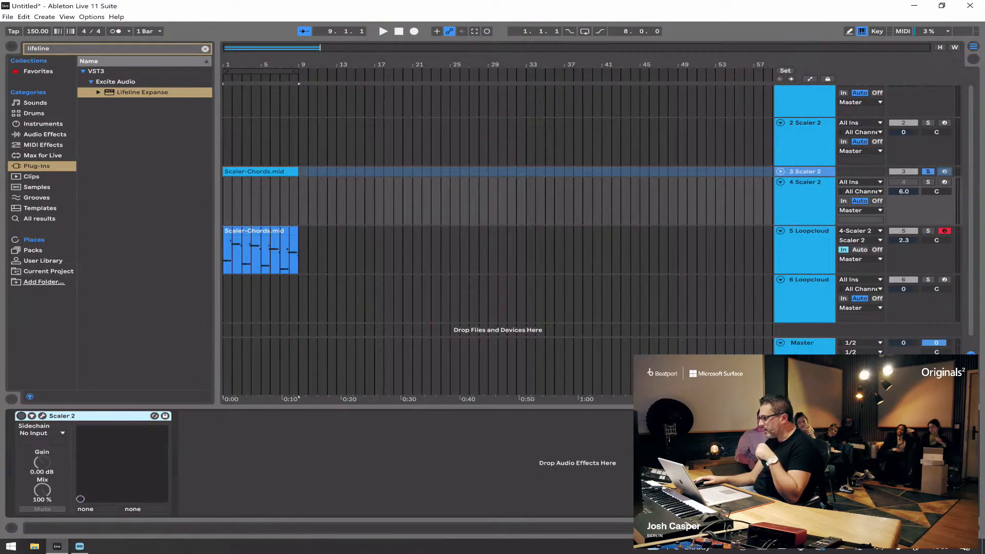
click(781, 182)
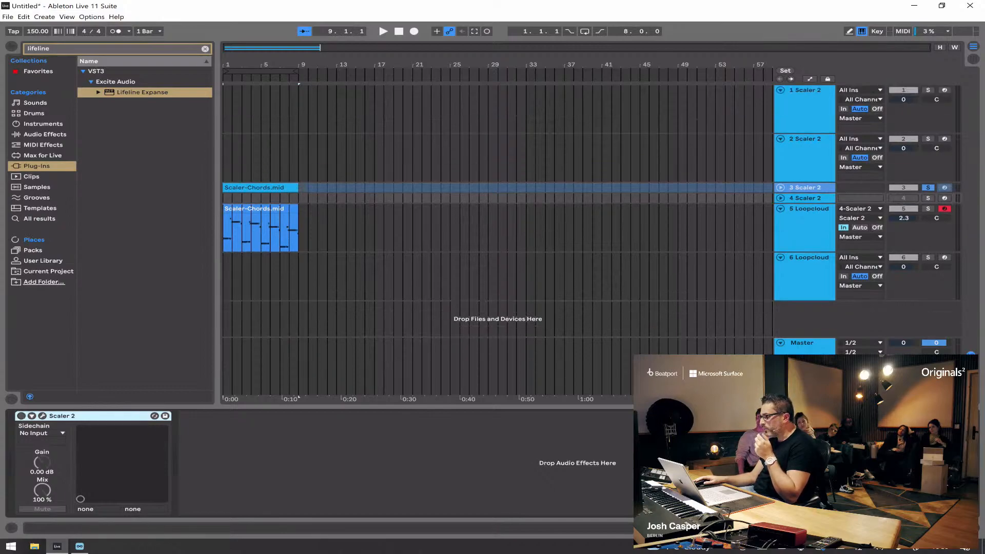
Step: Solo the 5 Loopcloud track to check its exported clip in playback, and unsolo it
click(806, 213)
click(929, 208)
key(b)
key(space)
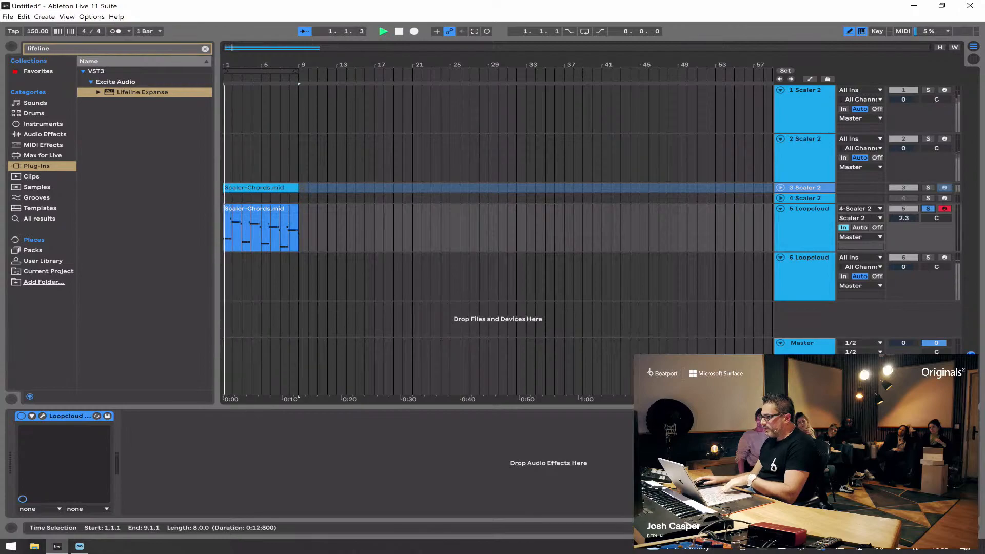
click(928, 209)
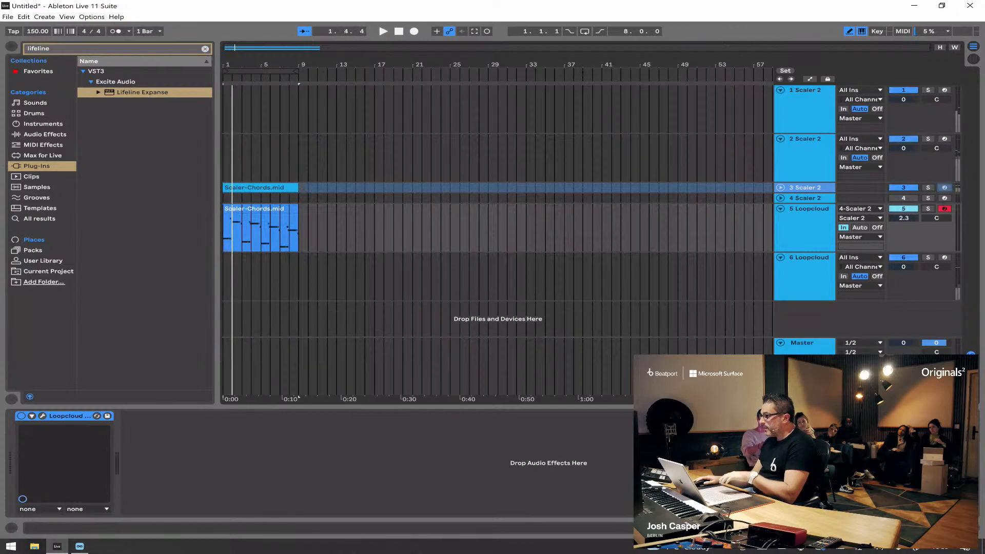
key(space)
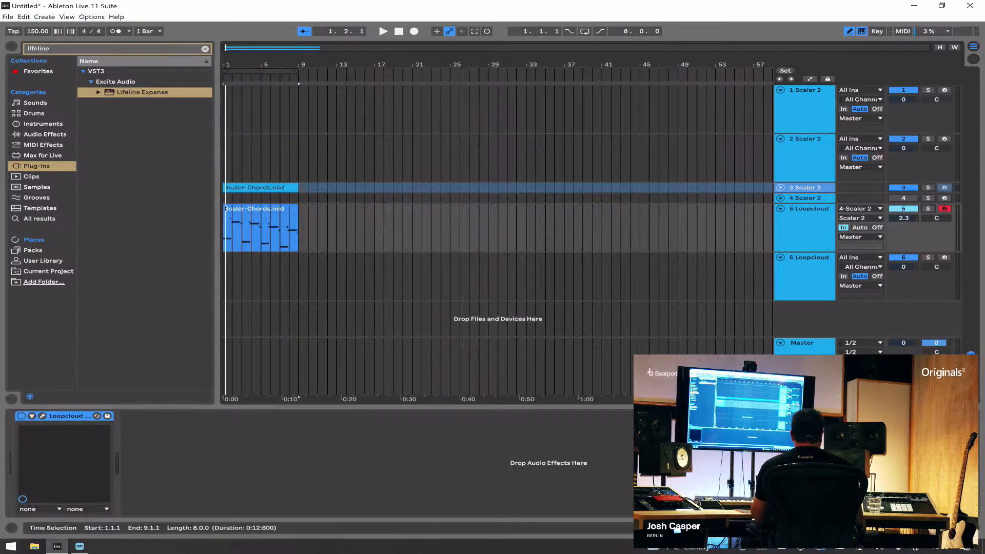
Step: Set the 5 Loopcloud track's monitoring to Auto and audition its clip in solo
click(860, 228)
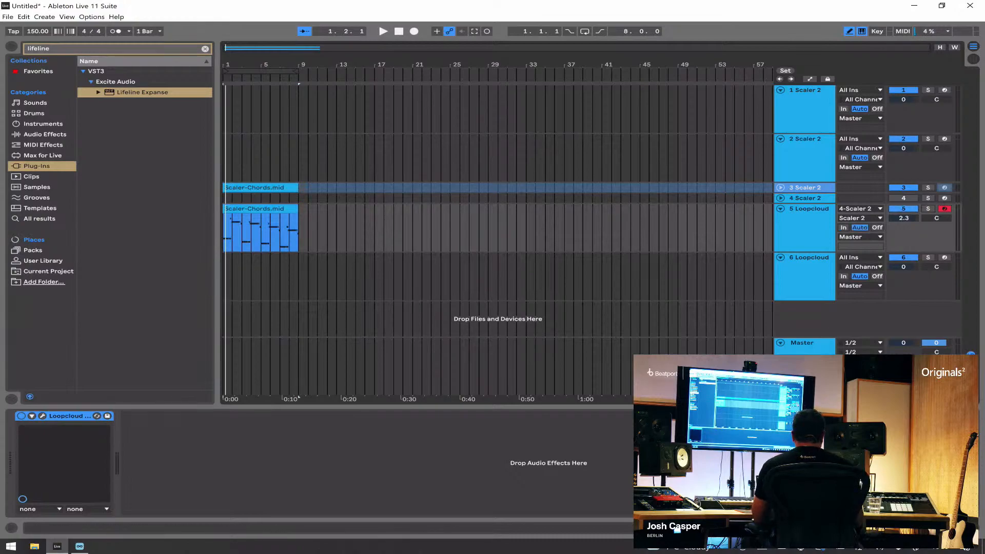
click(928, 209)
key(space)
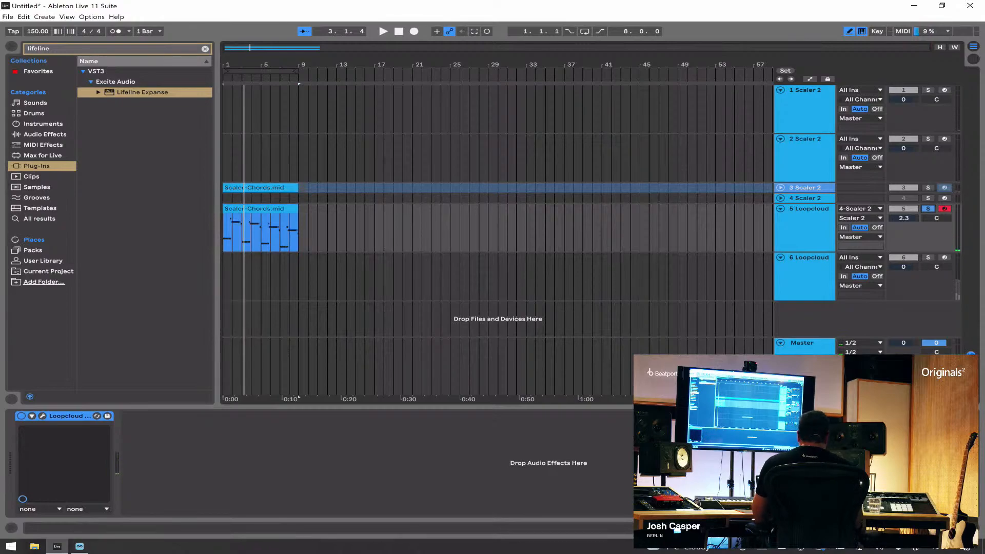
Step: Unsolo and collapse the 5 Loopcloud track, and play all the layers together
click(805, 198)
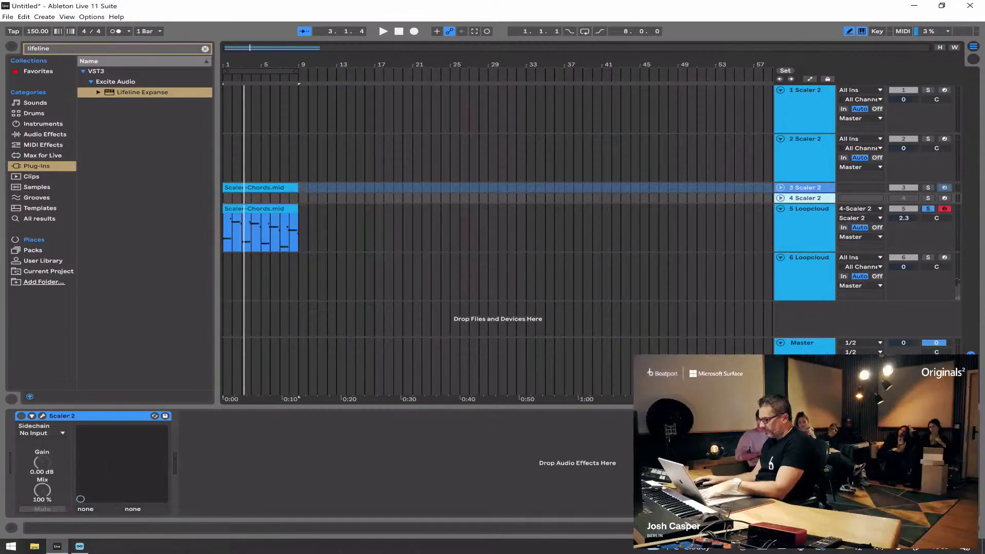
click(781, 209)
click(929, 209)
click(781, 139)
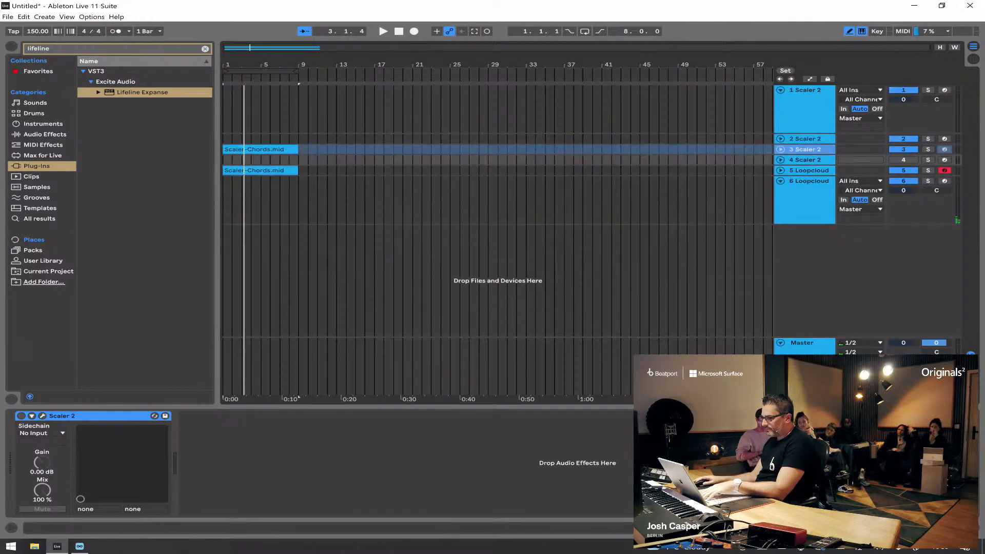
key(space)
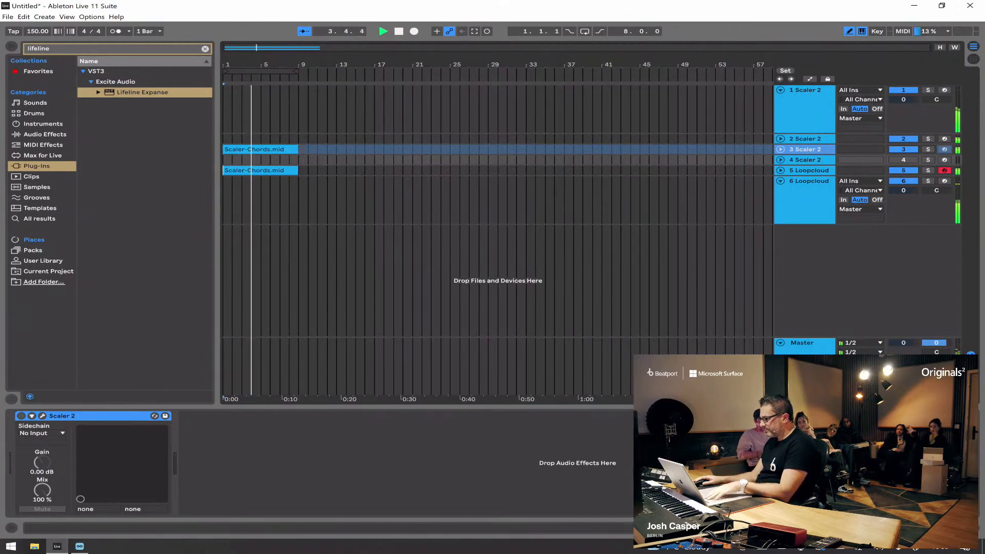
click(781, 140)
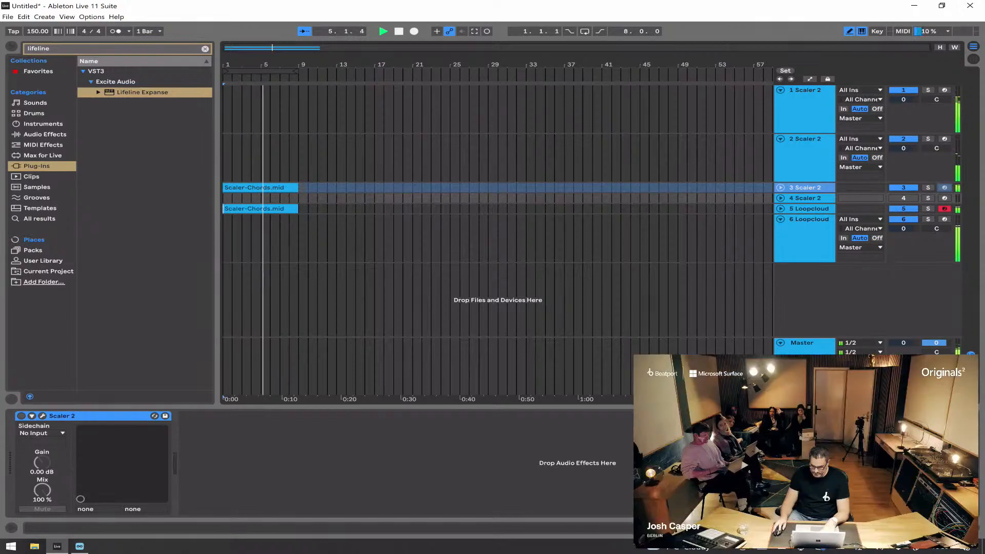
Step: Expand the frozen 3 Scaler 2 track and flatten it to audio
drag(142, 92, 805, 200)
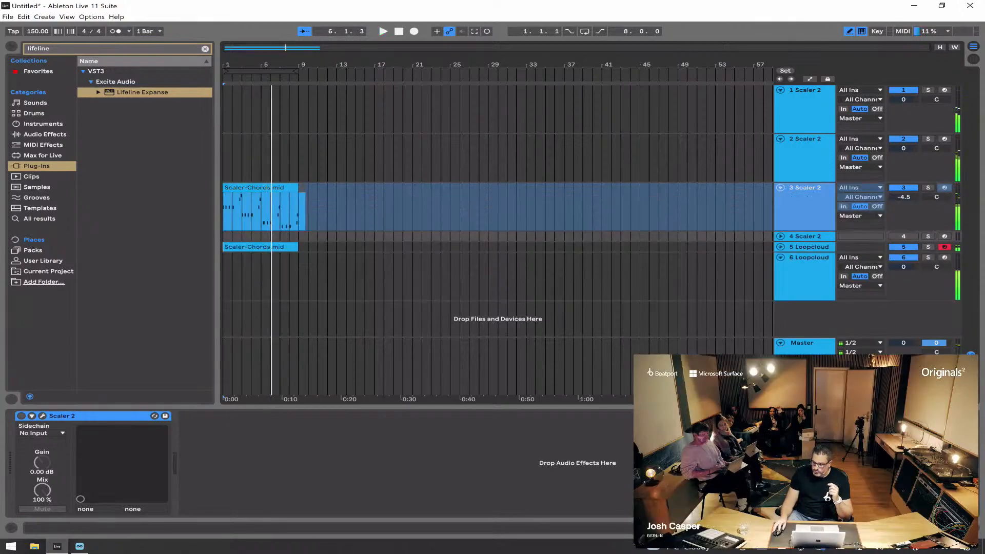
right_click(814, 198)
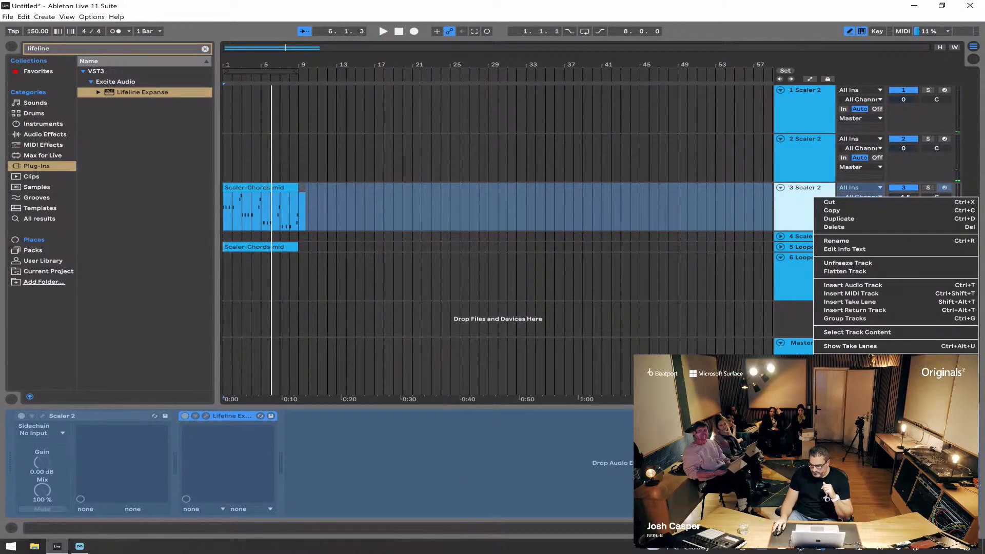
click(845, 272)
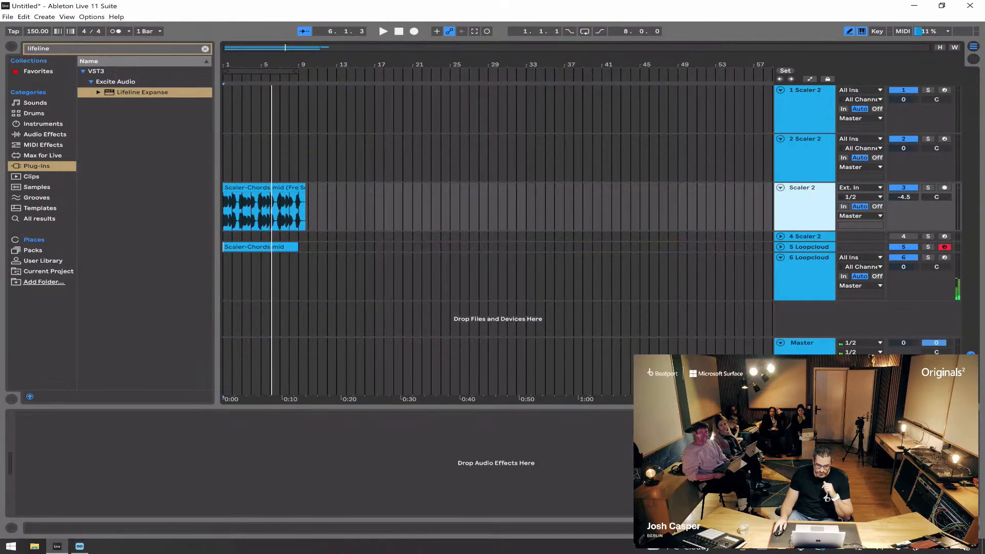
Step: Lower the volume of the flattened Scaler 2 audio track to -6.2 dB
drag(246, 64, 249, 147)
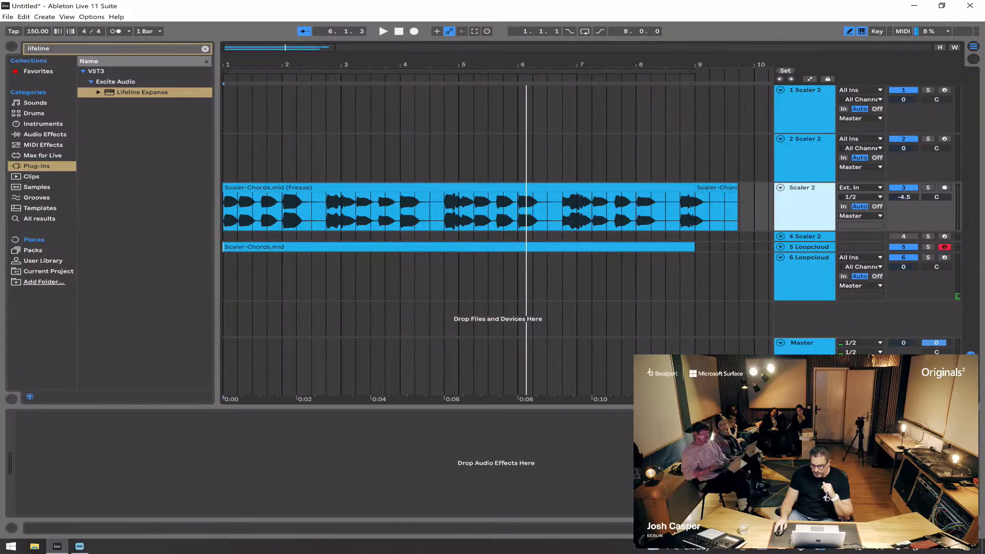
click(904, 197)
drag(904, 198, 904, 197)
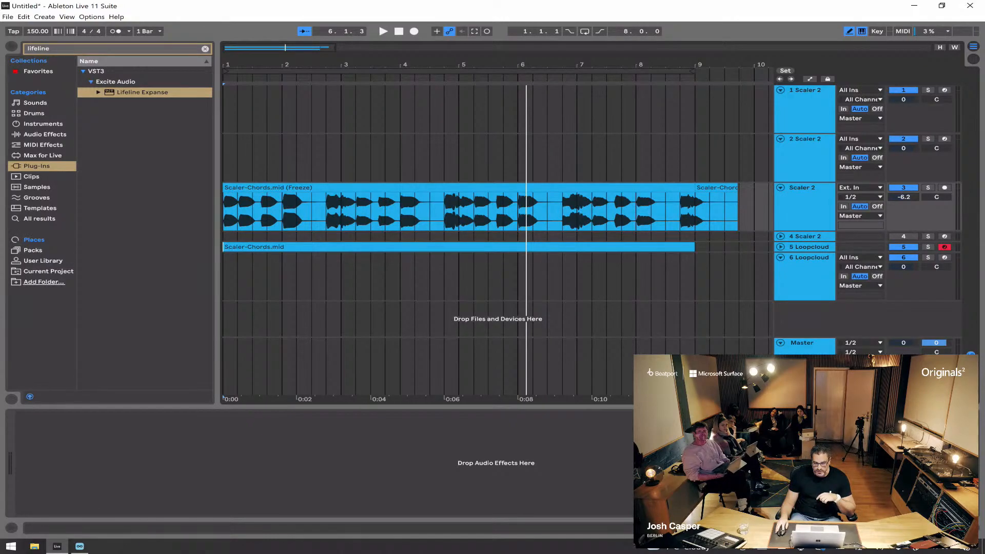
Step: Search the audio effects for "com" and add the Compressor from Dynamics to the flattened Scaler 2 track
click(45, 135)
key(ctrl+f)
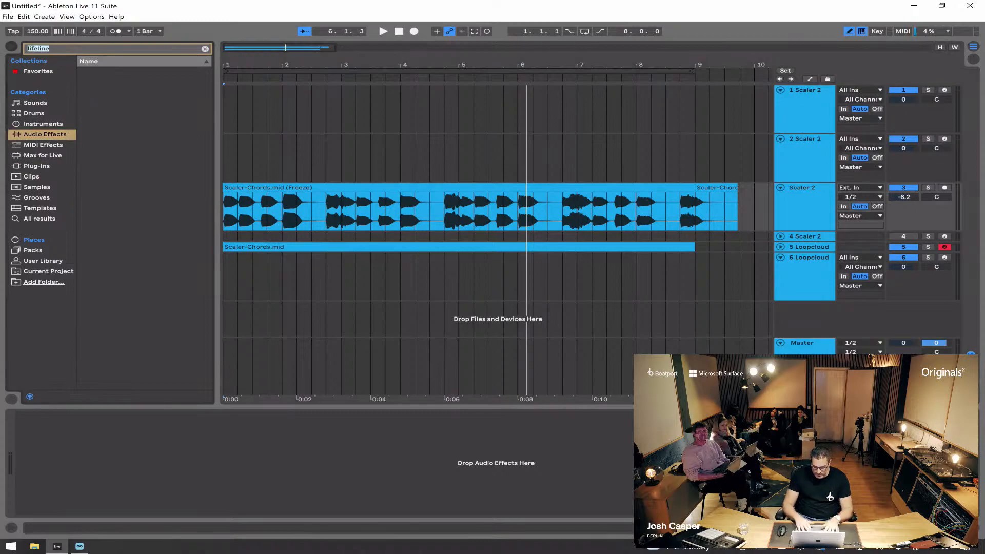
text(com)
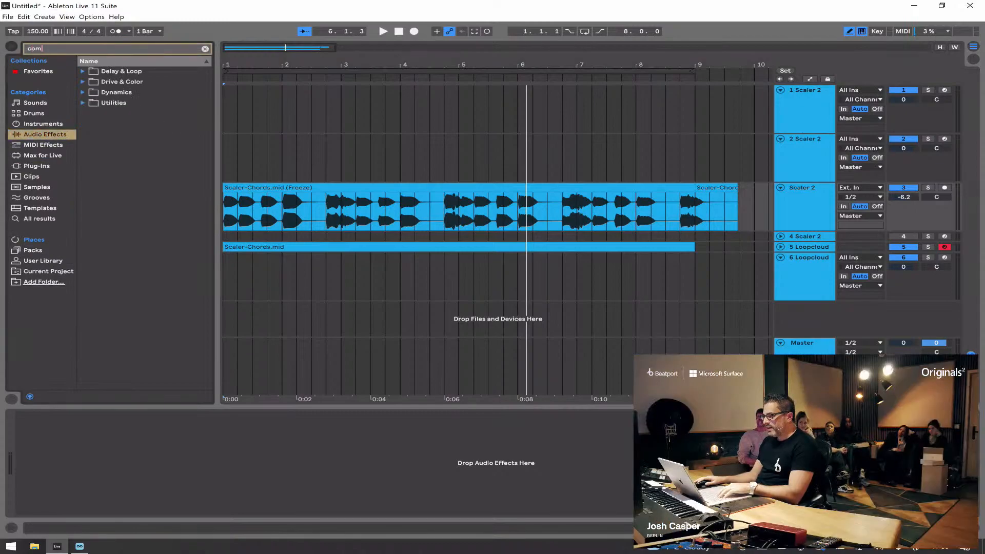
click(84, 93)
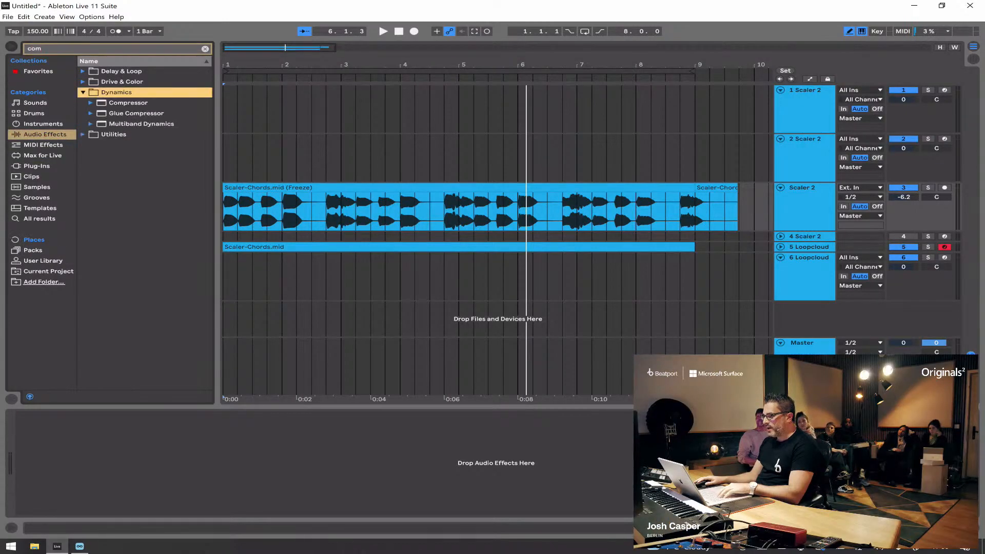
click(128, 103)
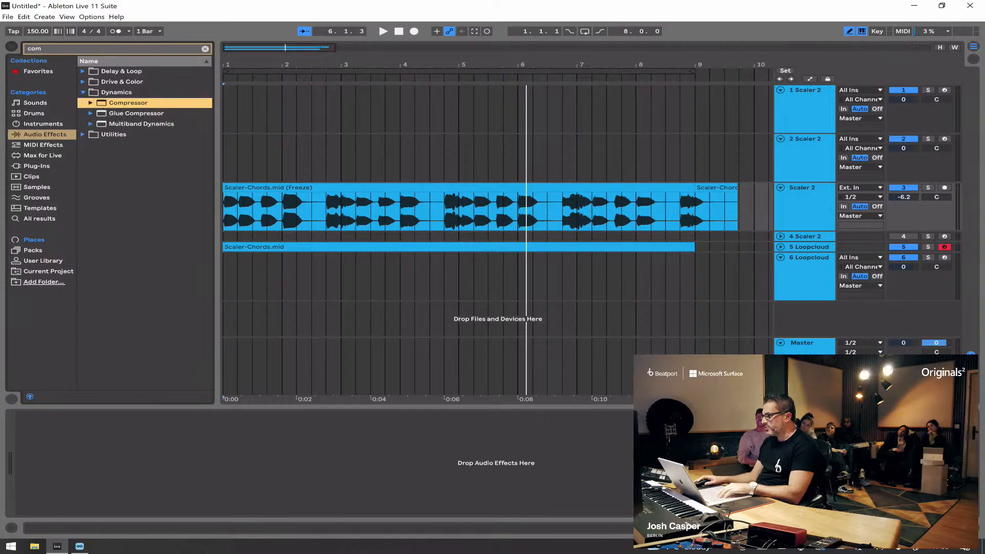
key(Return)
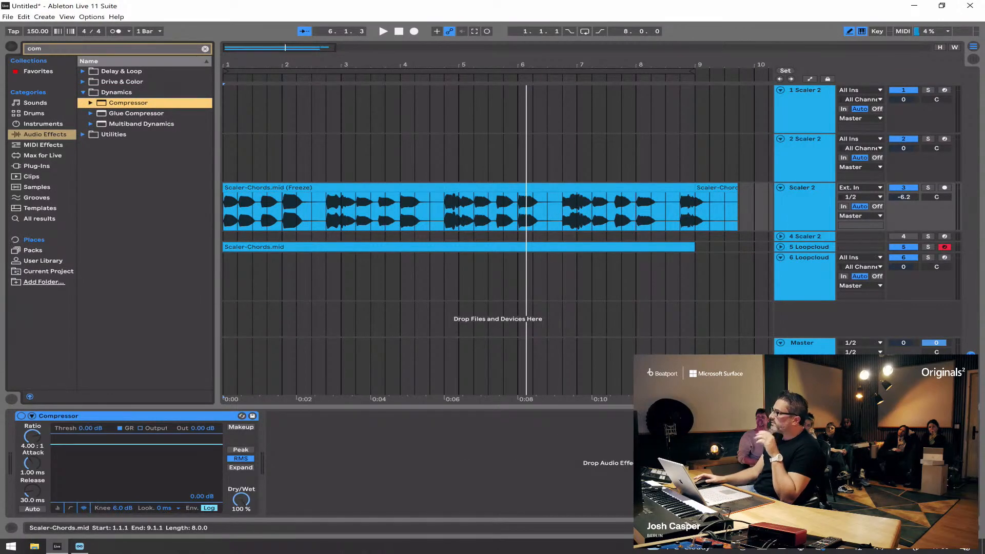
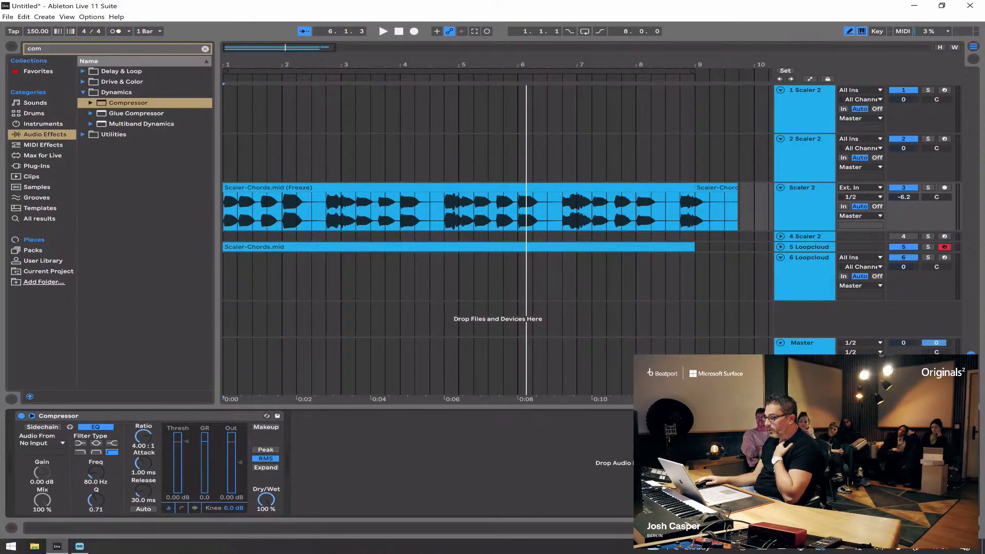
Step: Set the compressor's sidechain audio source to 6-Loopcloud Drum and play the arrangement
click(42, 444)
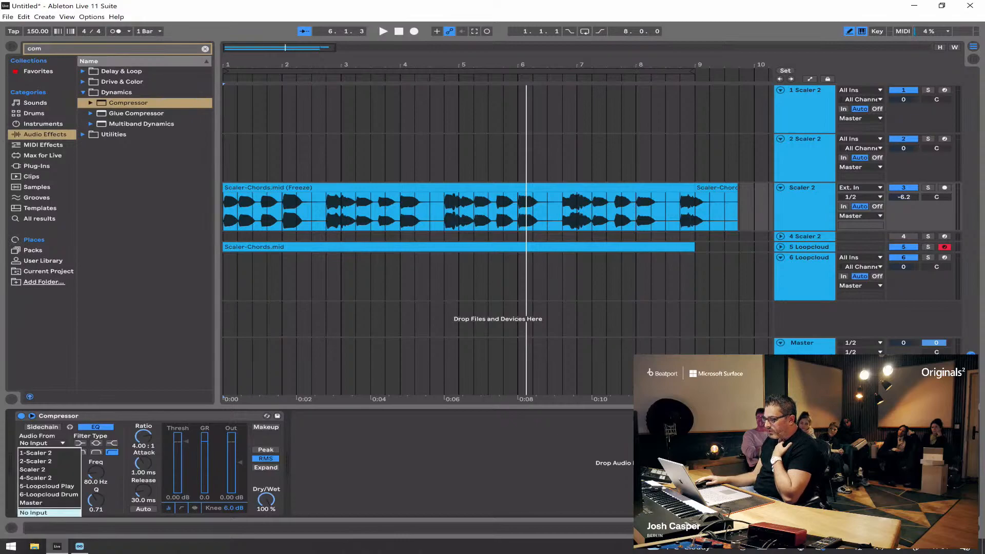
click(50, 495)
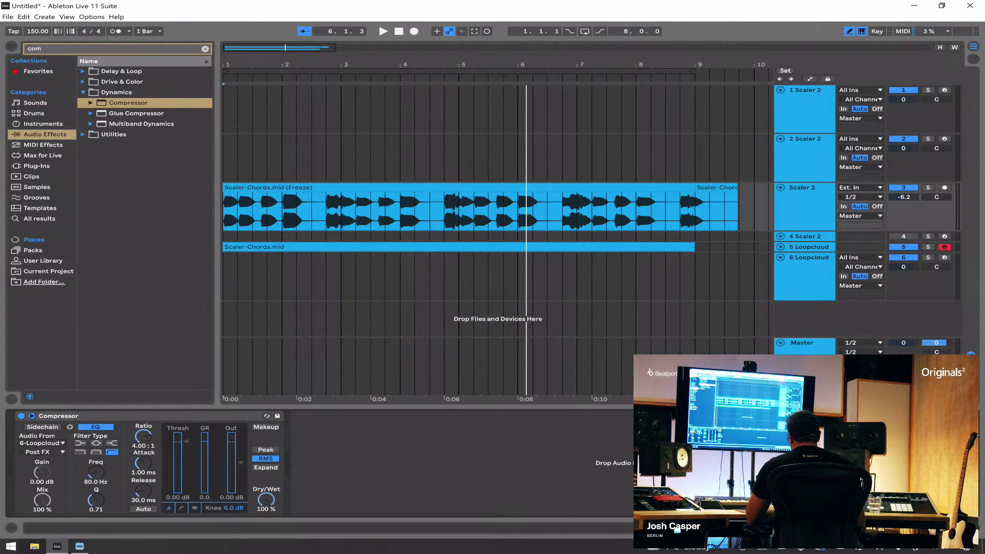
key(space)
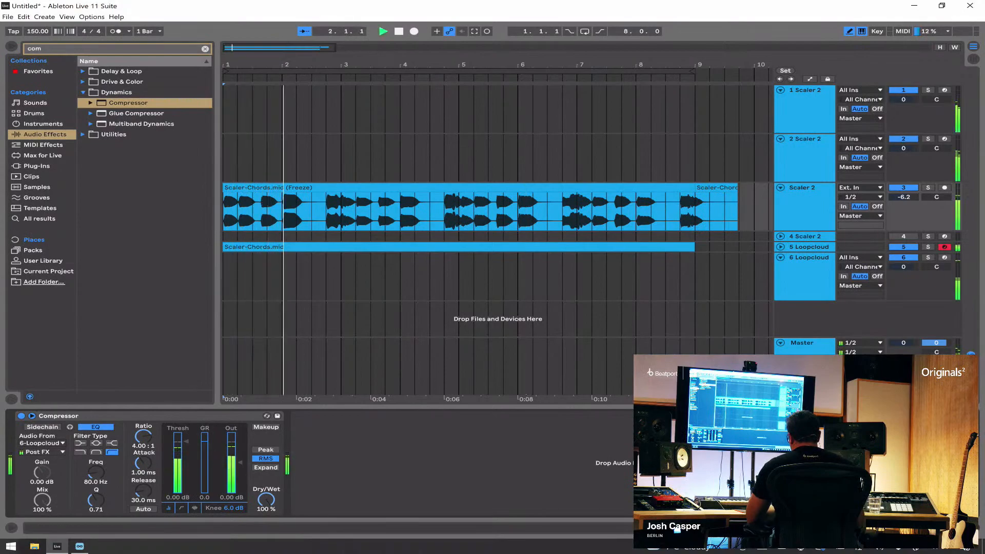
key(space)
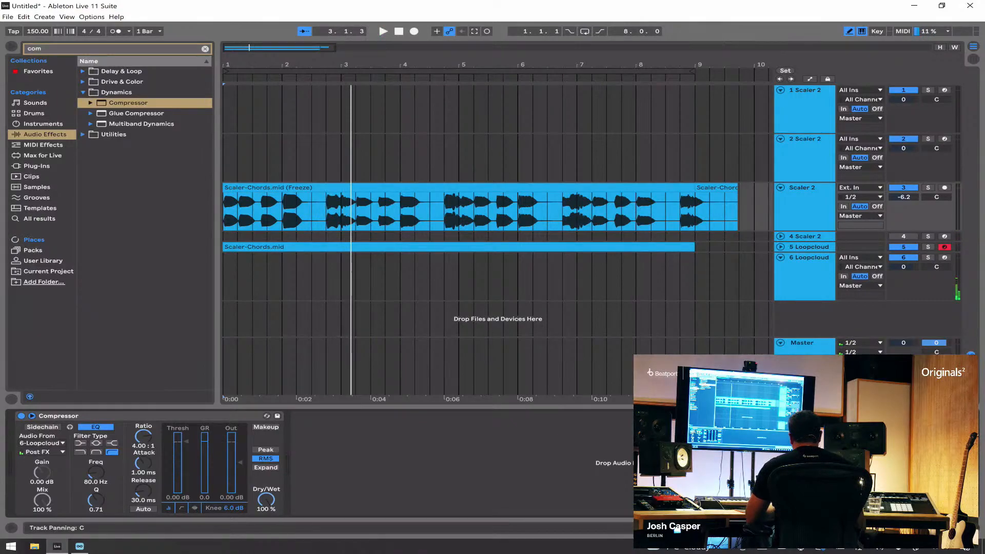
Step: Play the drums on 6 Loopcloud and the flattened Scaler 2 bass soloed together, and enable the compressor's sidechain
click(927, 257)
ctrl+click(928, 188)
key(space)
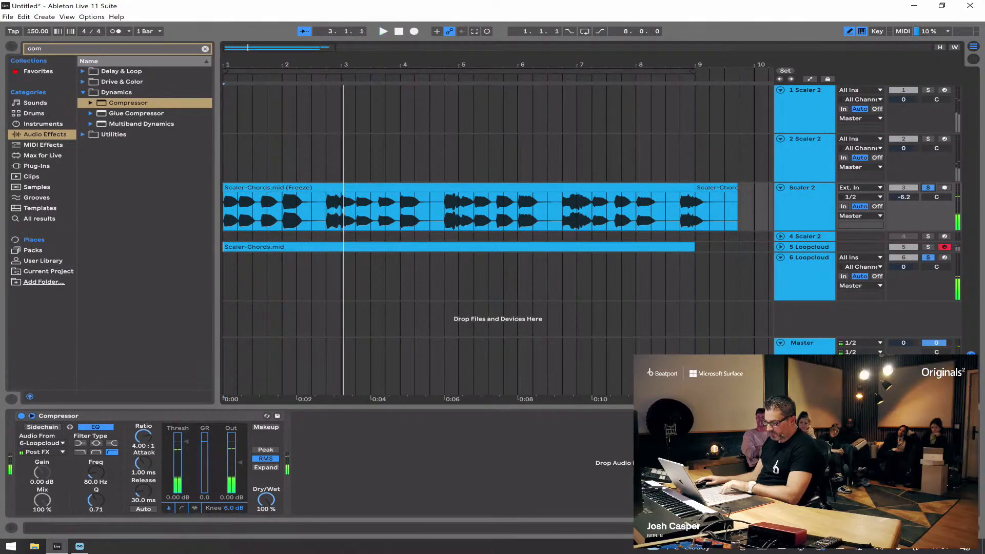
click(42, 427)
key(space)
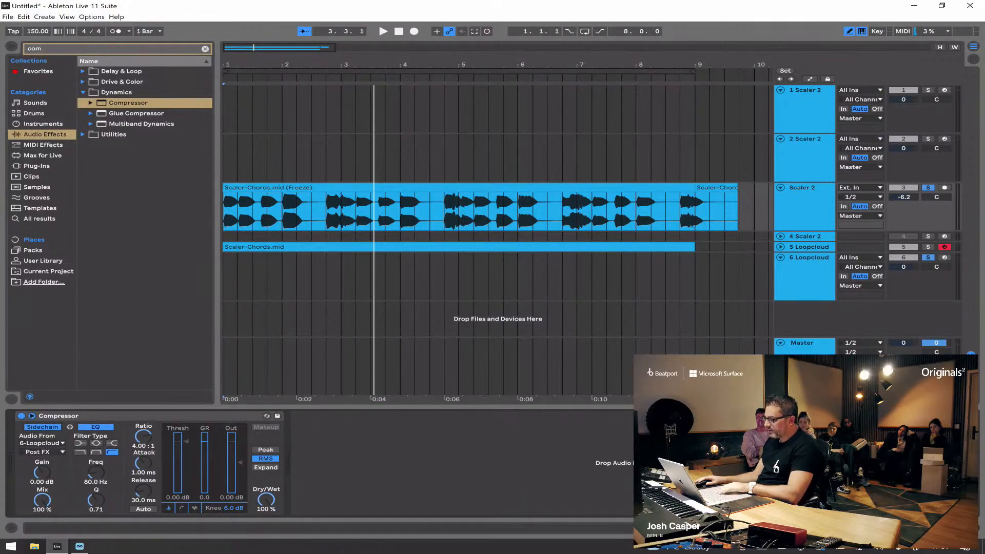
Step: Set the compressor's attack to 0.01 ms and threshold to -28.1 dB, and switch its detection to Peak while auditioning the bass
key(space)
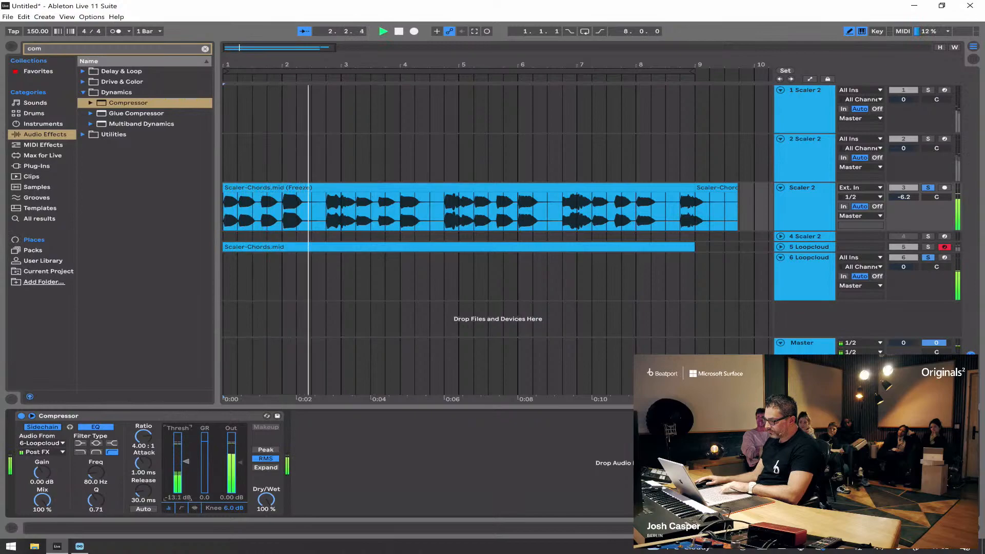
drag(143, 464, 143, 506)
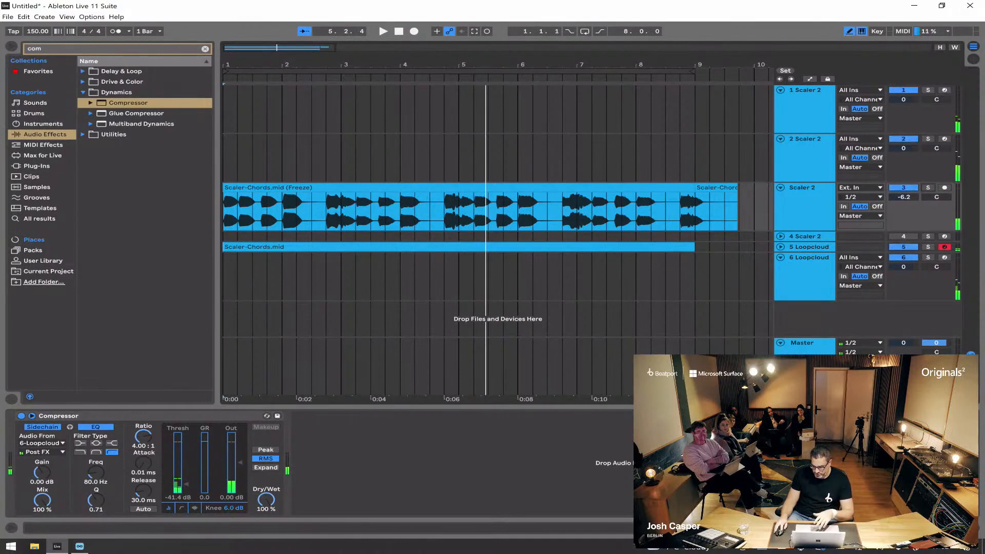
key(space)
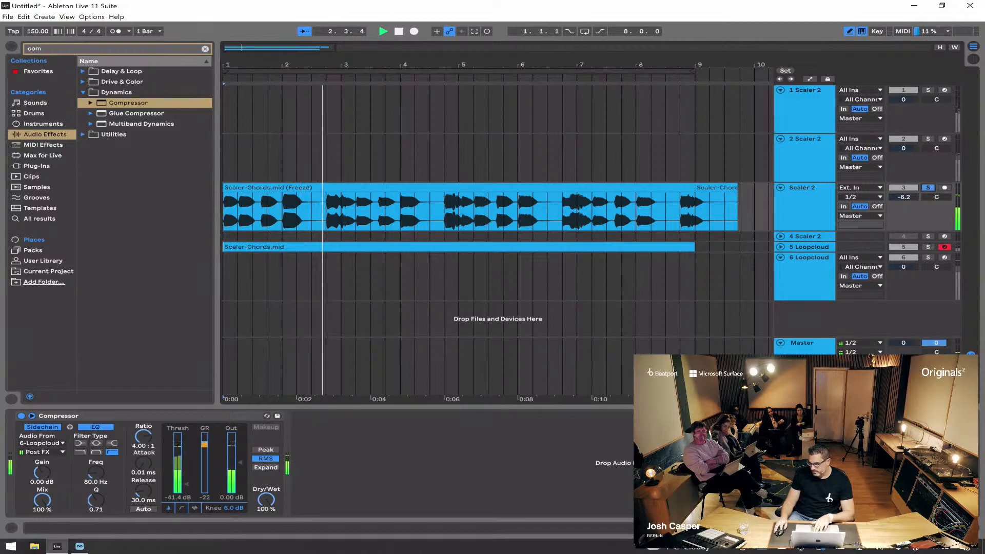
key(space)
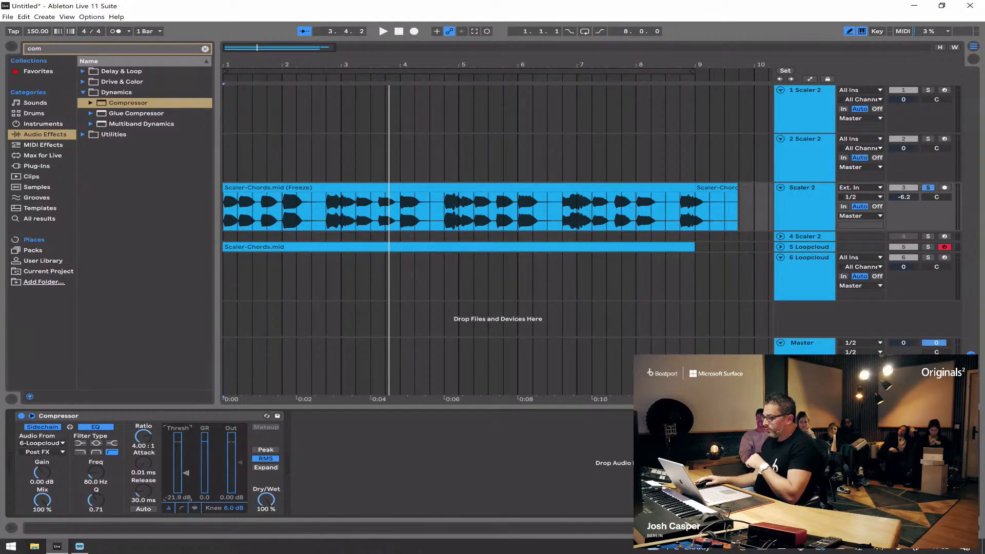
click(266, 451)
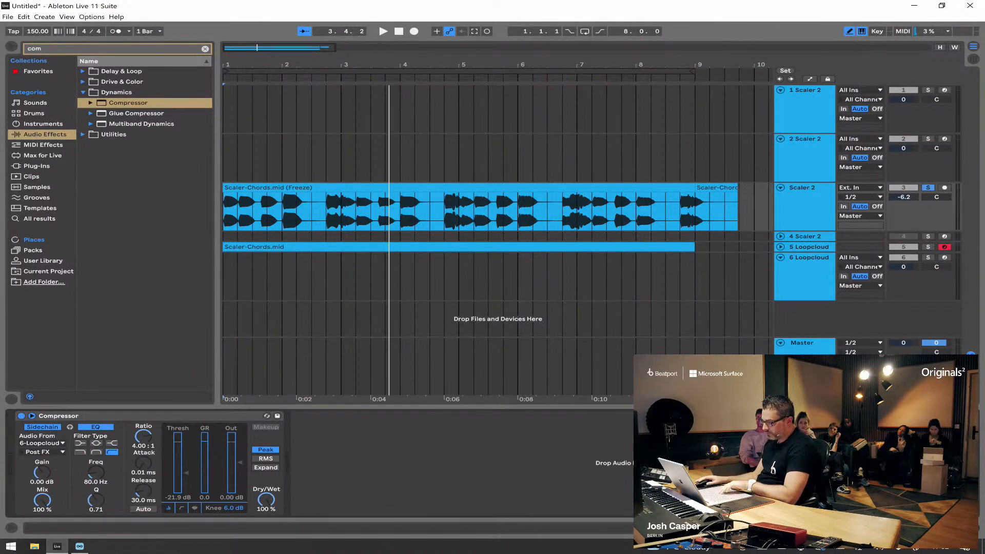
key(space)
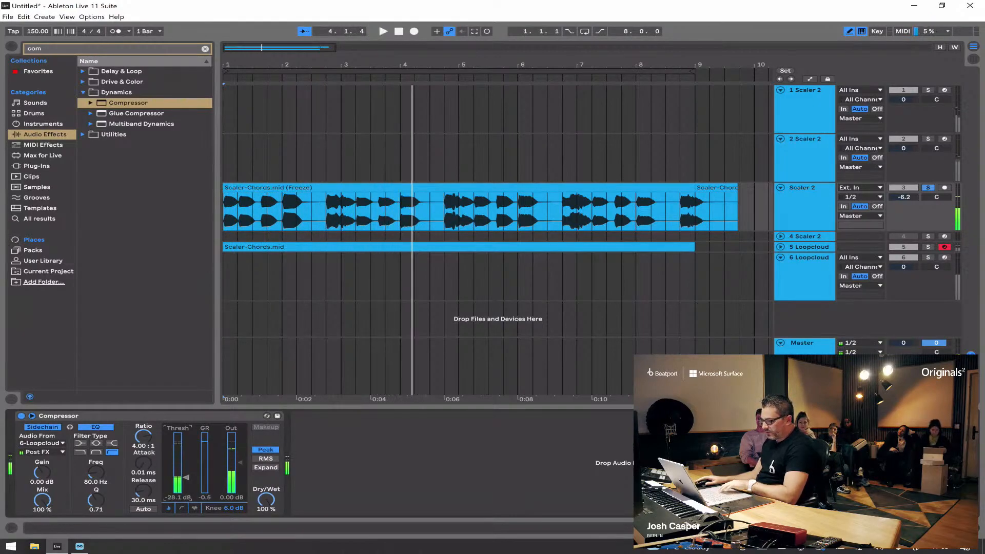
Step: Solo 6 Loopcloud alongside the bass and compare the sound with the sidechained compressor bypassed and active
ctrl+click(928, 258)
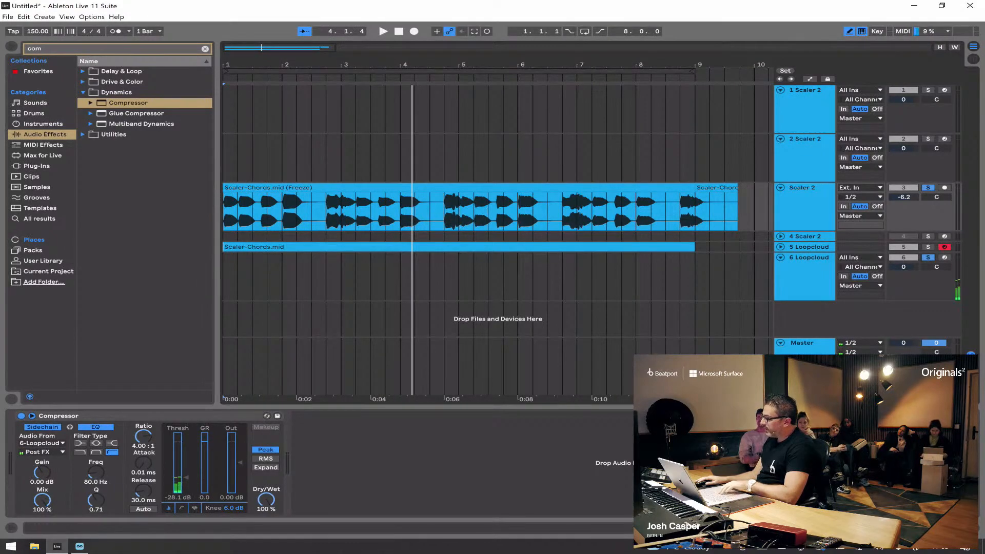
key(space)
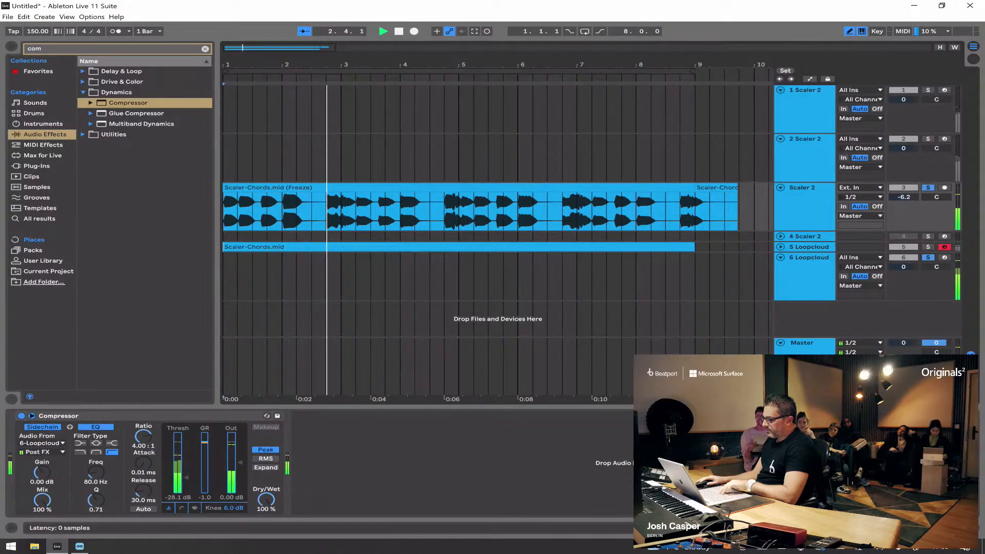
click(21, 416)
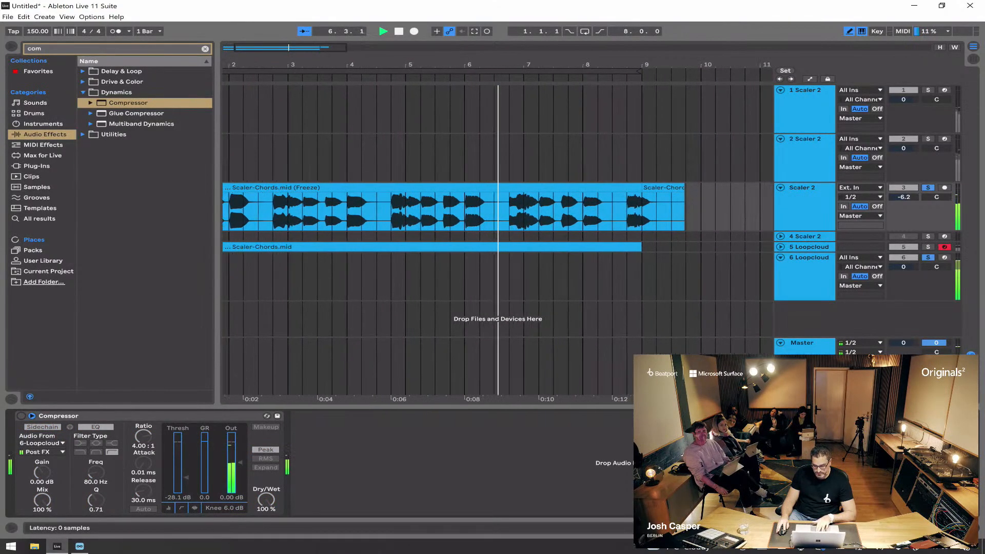
key(space)
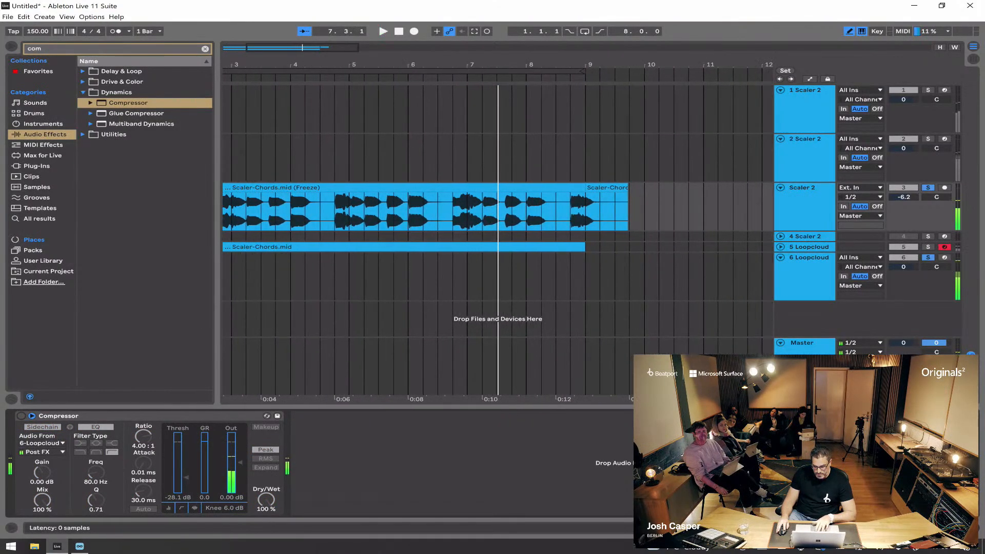
click(21, 416)
key(space)
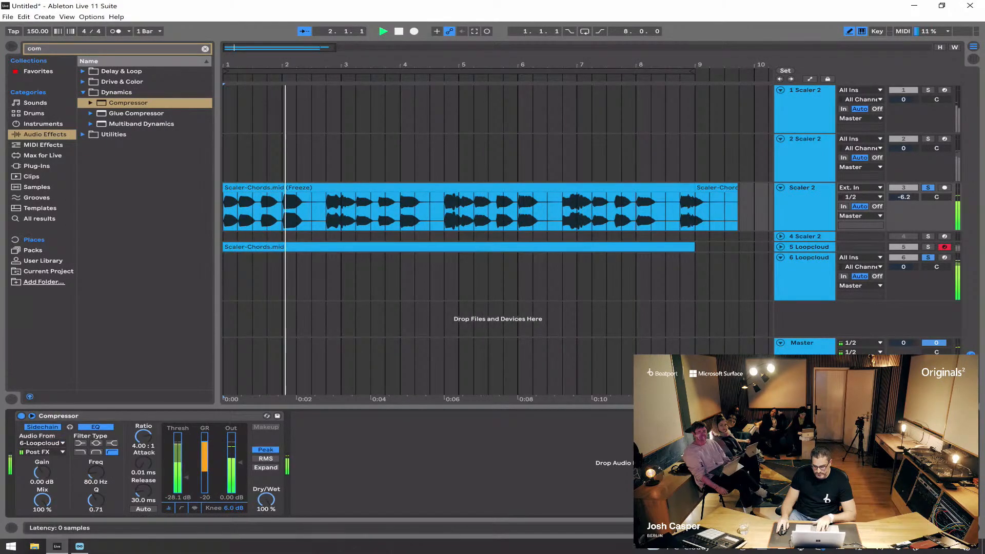
click(21, 416)
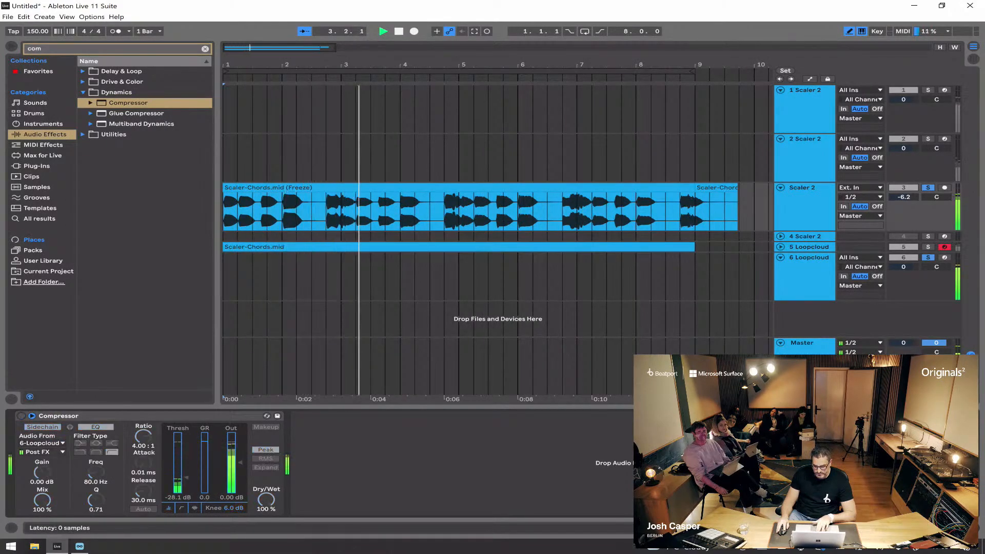
click(21, 416)
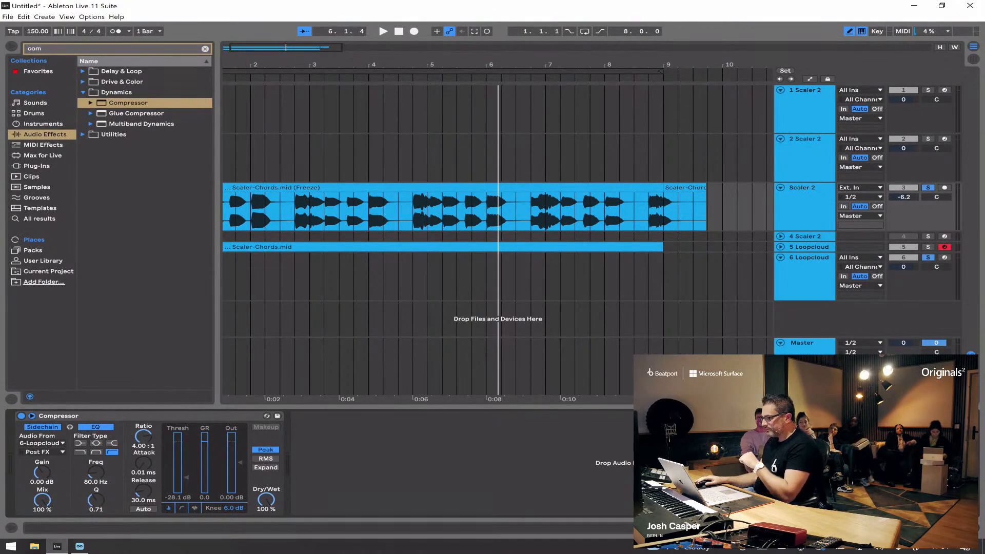
Step: Play all the layers together without solo and lower the volume of the 2 Scaler 2 track to -0.8 dB
key(minus)
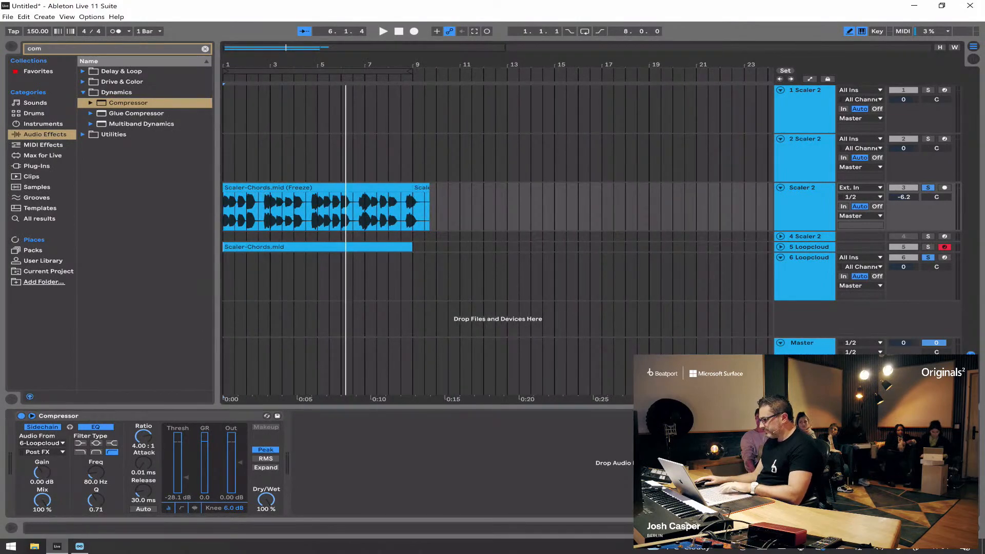
key(space)
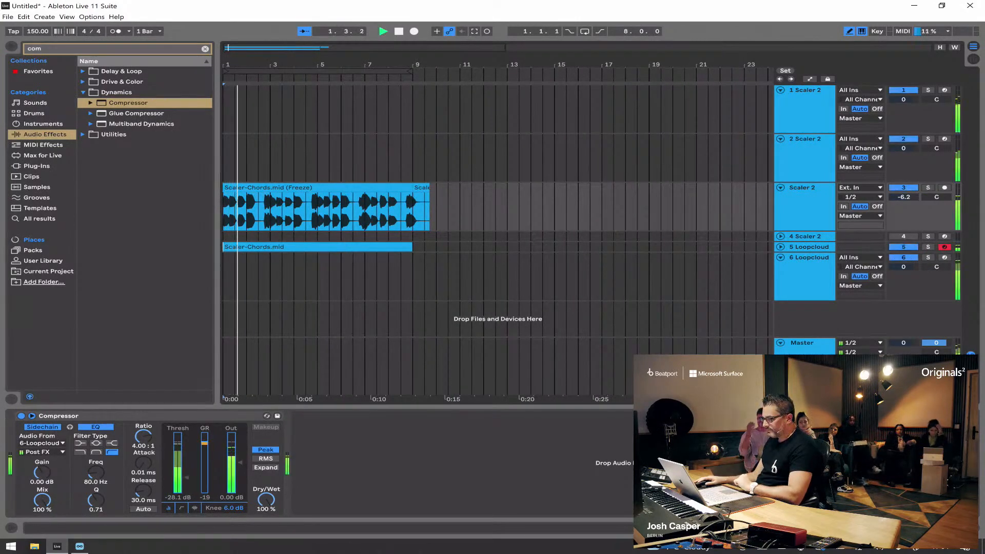
scroll(496, 220, up, 5)
scroll(496, 220, down, 3)
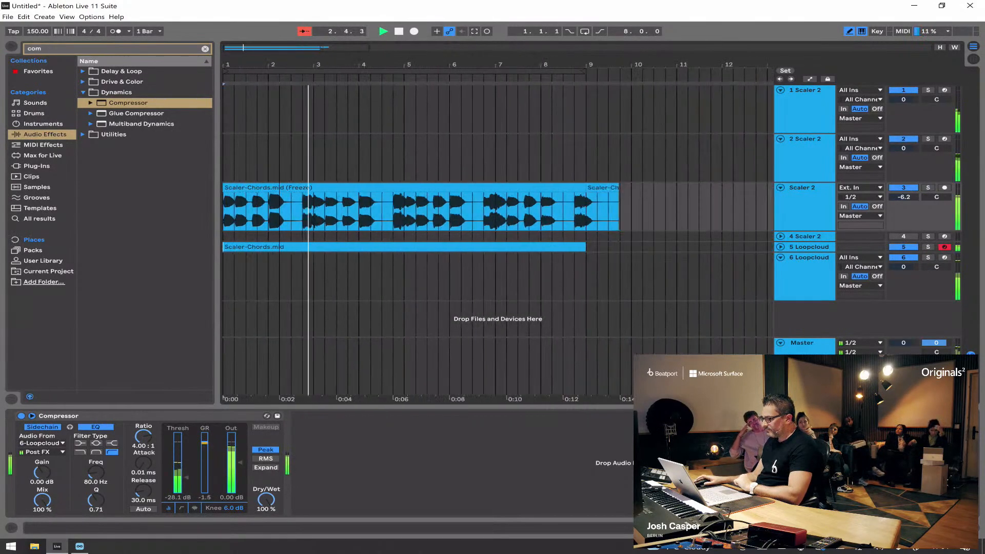
mouse_move(904, 149)
mouse_down()
mouse_move(904, 160)
mouse_move(904, 150)
mouse_up()
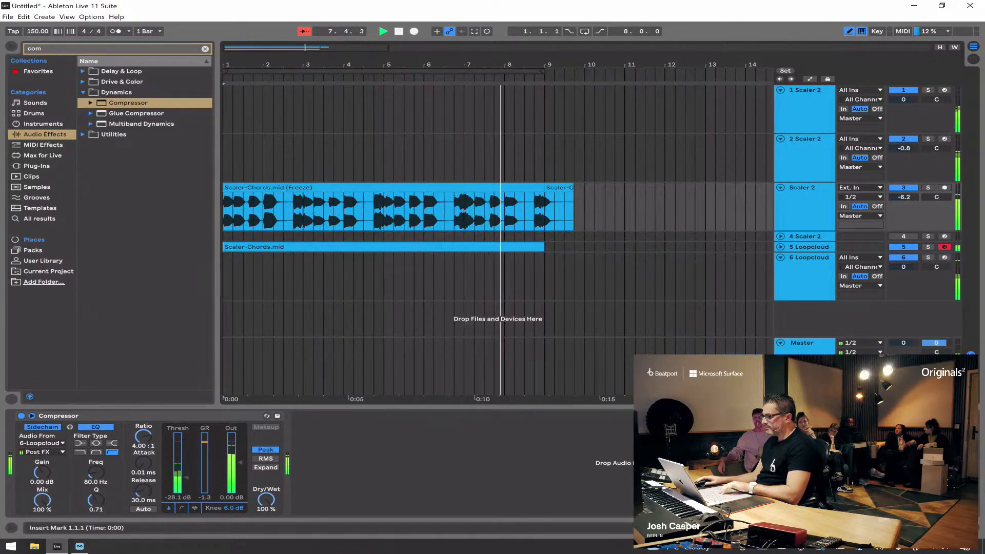
key(space)
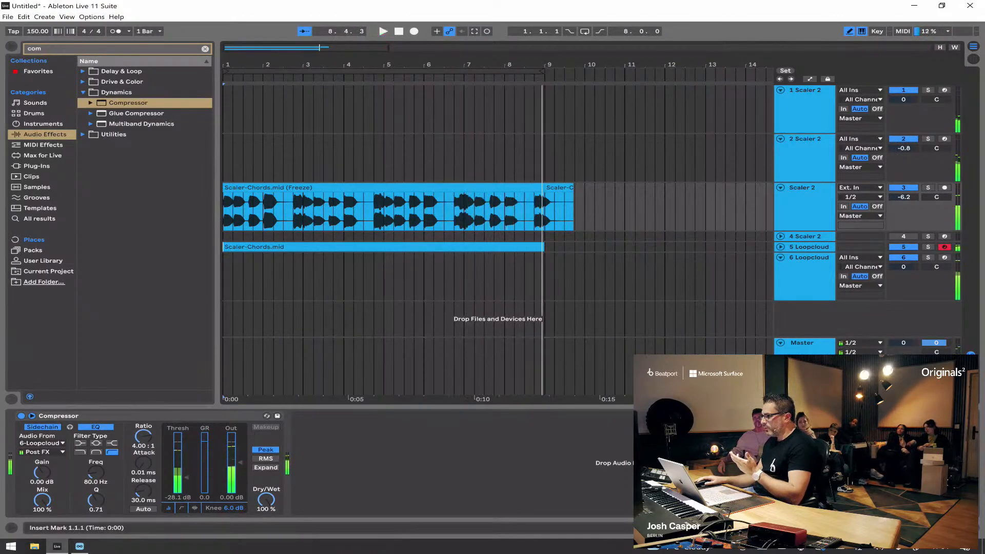
Step: Insert a return track below the 6 Loopcloud track
scroll(498, 215, down, 3)
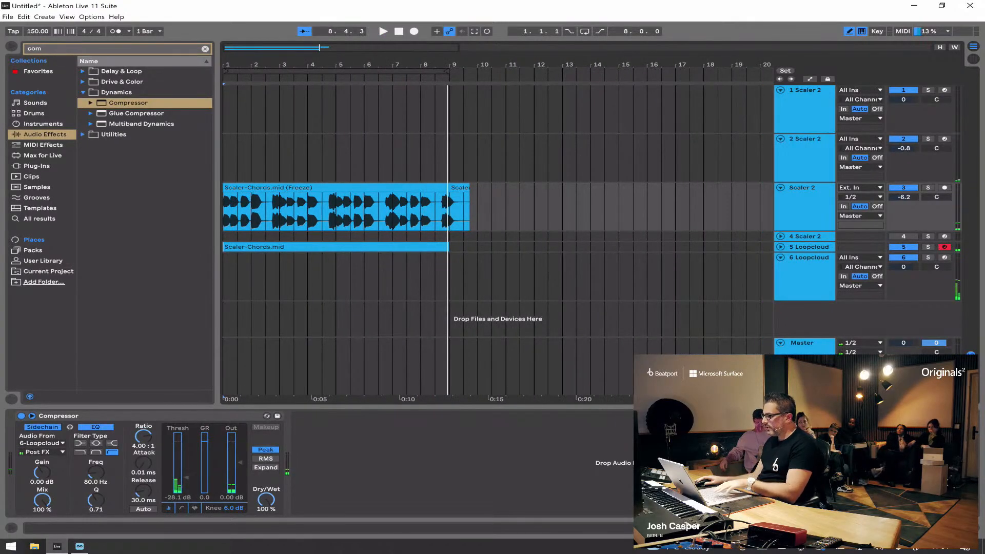
click(805, 207)
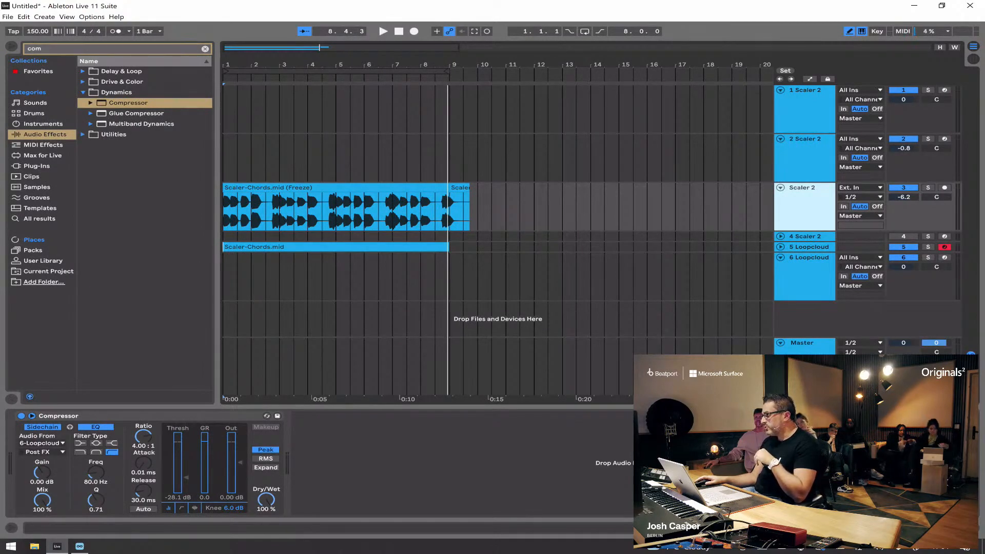
right_click(804, 318)
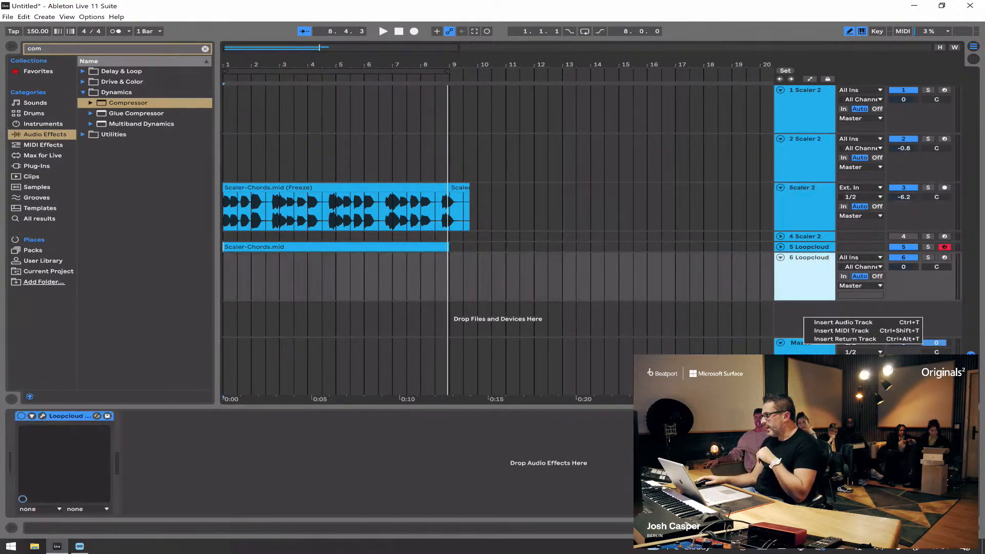
click(845, 339)
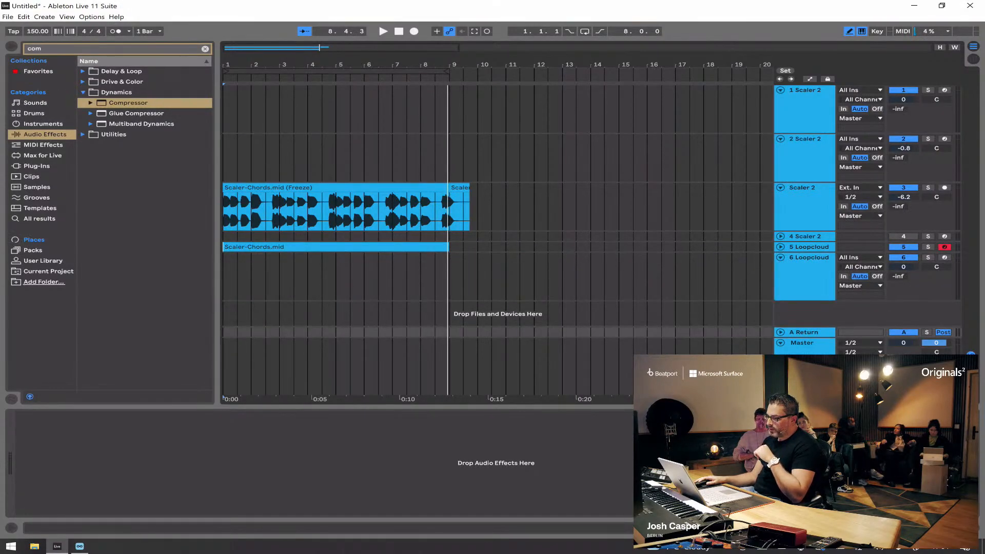
Step: Search the plug-ins for "spaced", add BABY Audio's Spaced Out to the return track, and move its window off the upper tracks
click(36, 167)
key(ctrl+f)
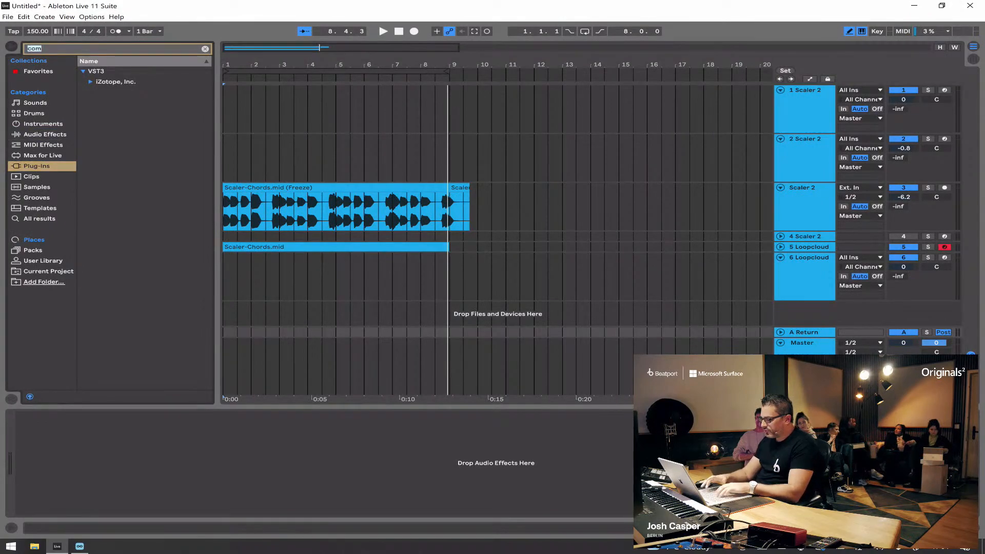
text(spa)
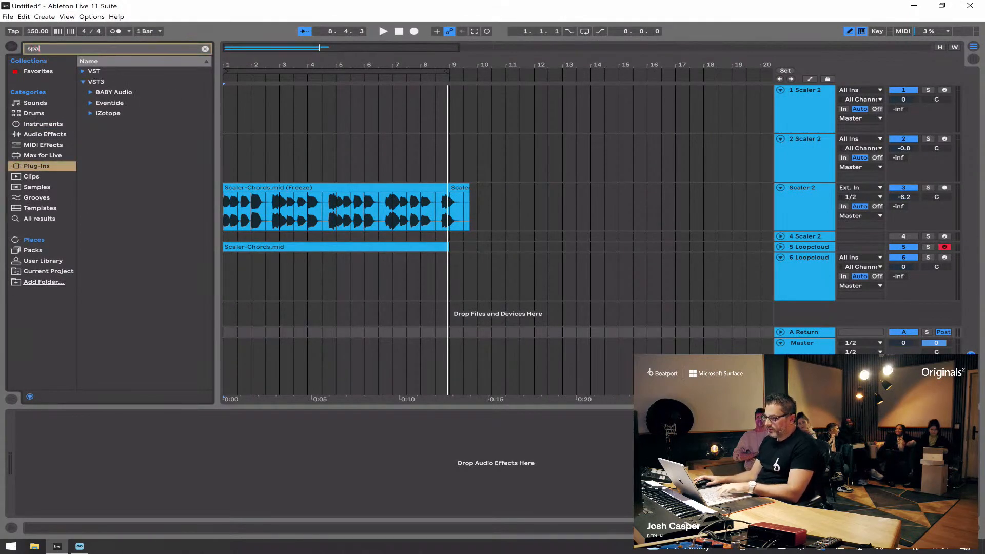
text(ced)
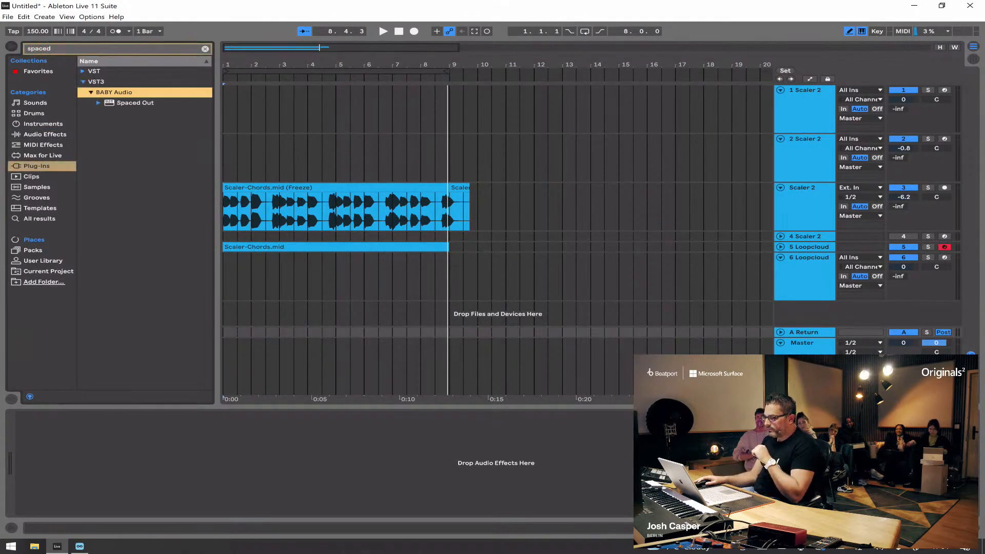
click(135, 102)
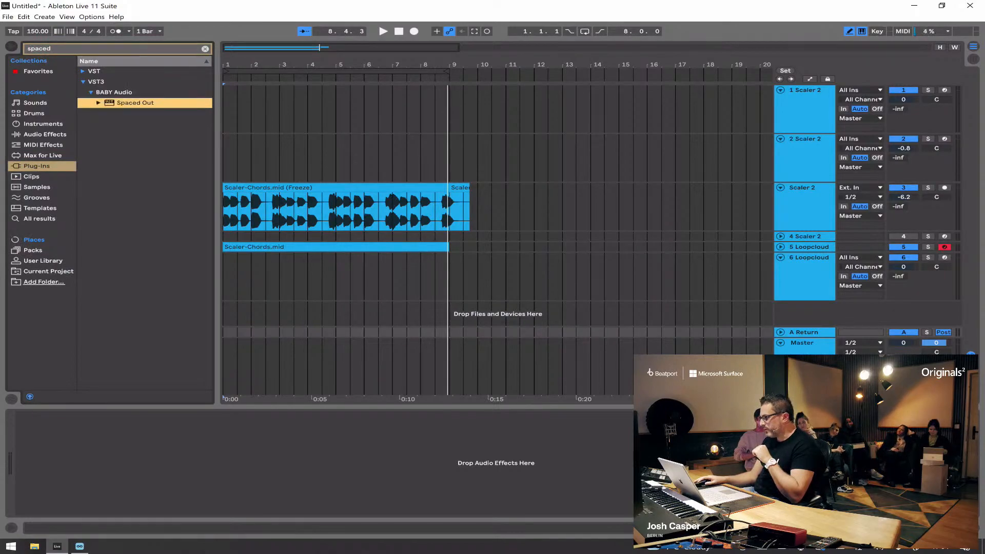
key(Return)
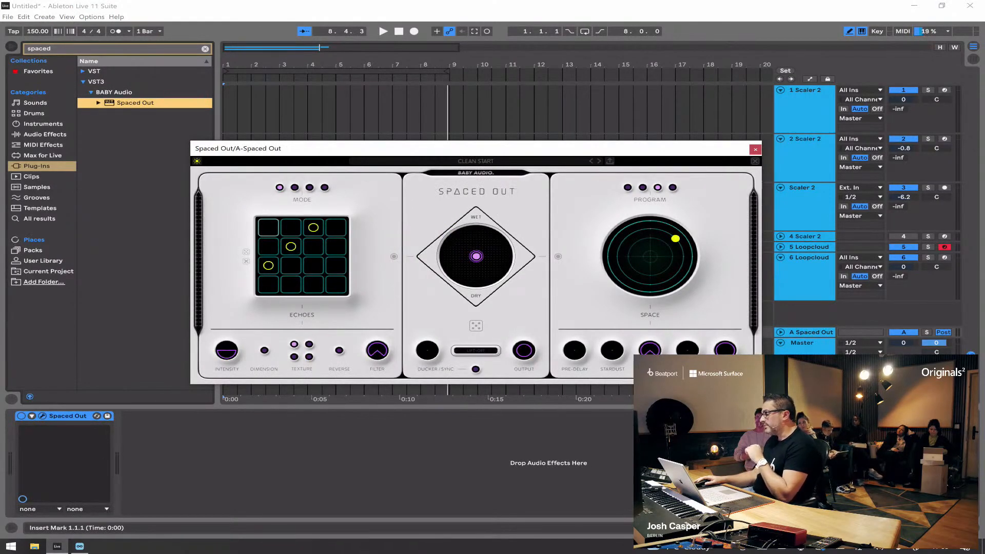
drag(630, 149, 634, 124)
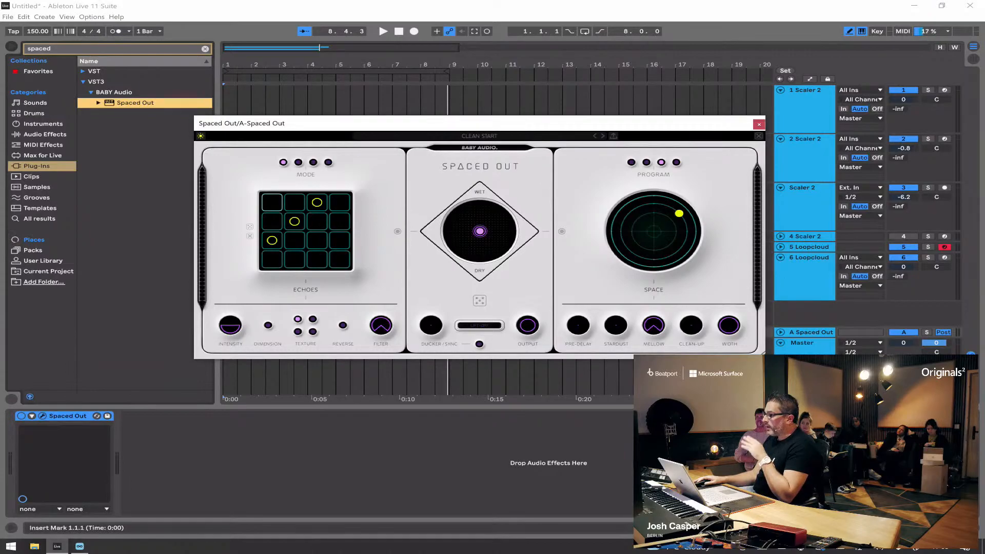
drag(725, 125, 824, 231)
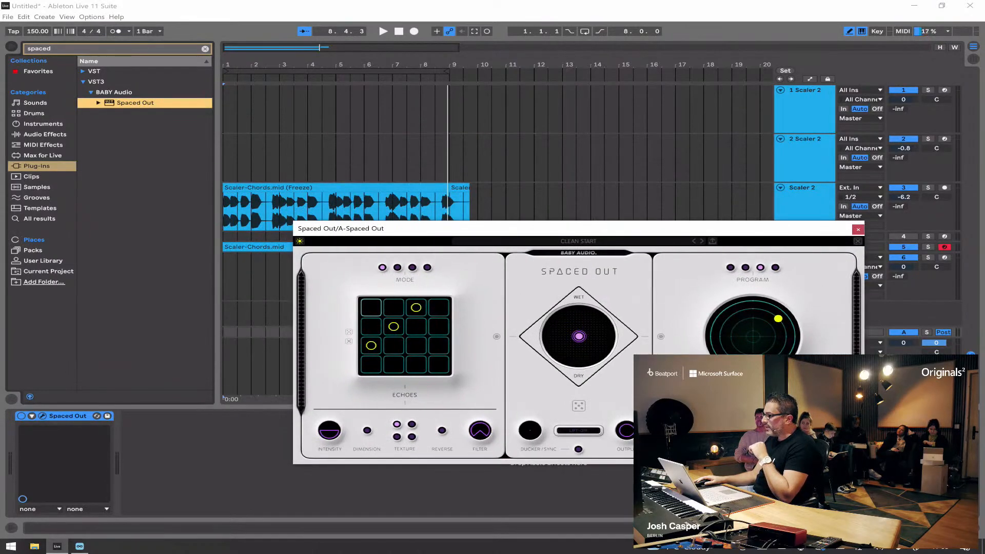
Step: Set Spaced Out's mix to almost fully wet, balanced between echoes and space, and close the plug-in window
click(809, 199)
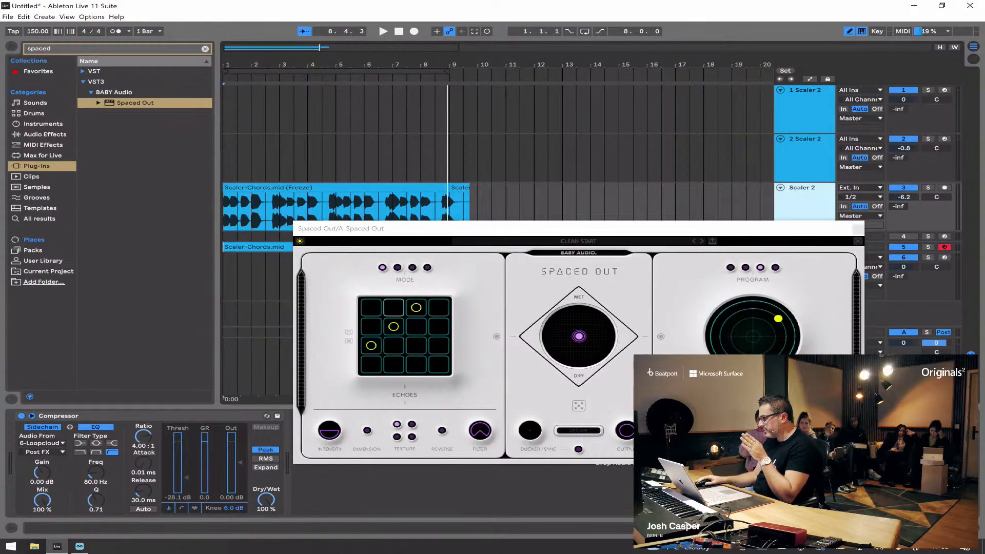
drag(579, 336, 581, 312)
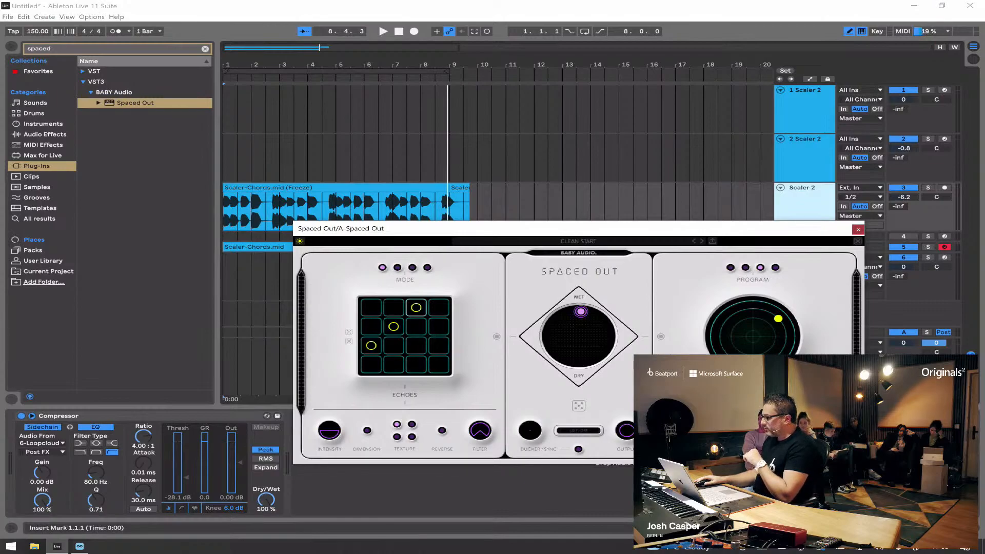
click(858, 229)
Step: Expand the 5 Loopcloud track, open its Loopcloud Play instrument, and play the track soloed
click(809, 247)
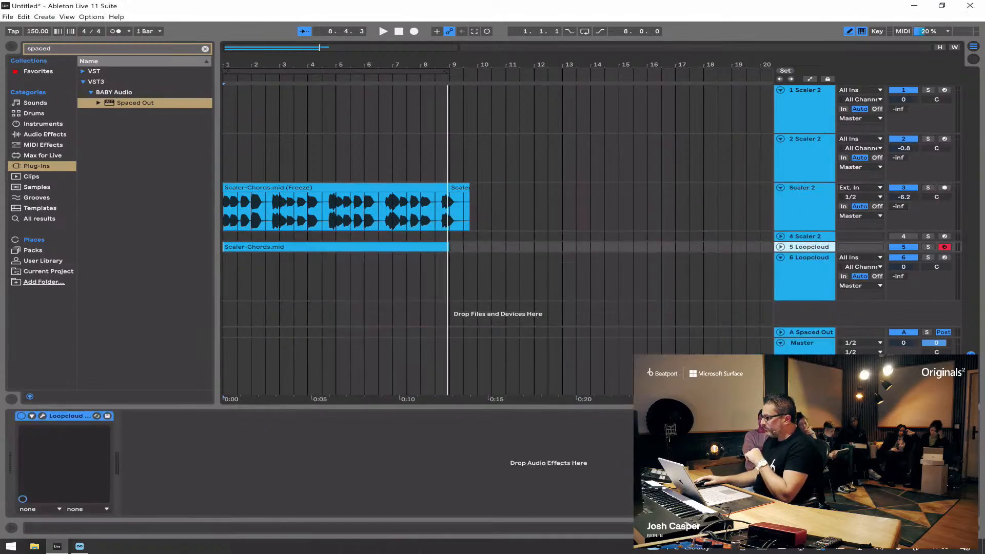
click(781, 247)
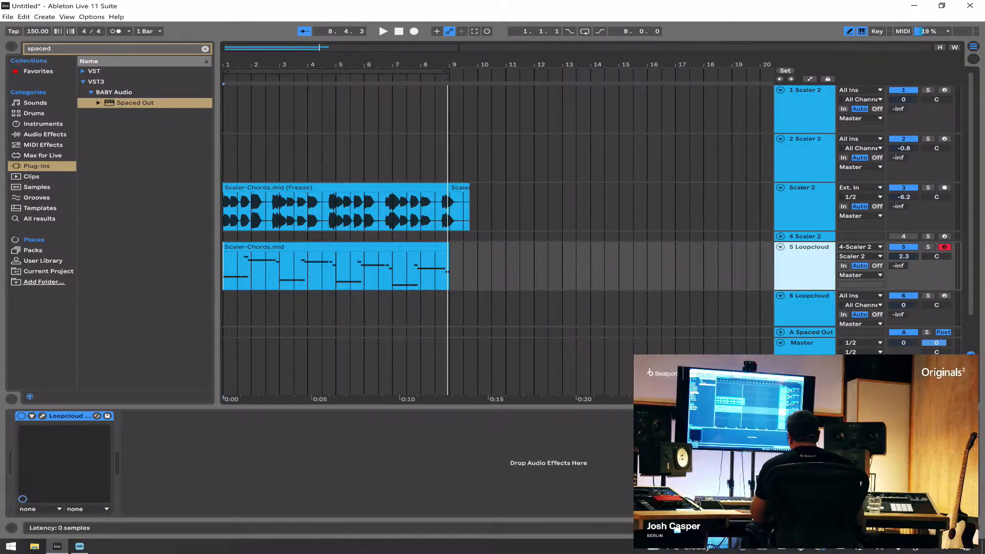
click(43, 416)
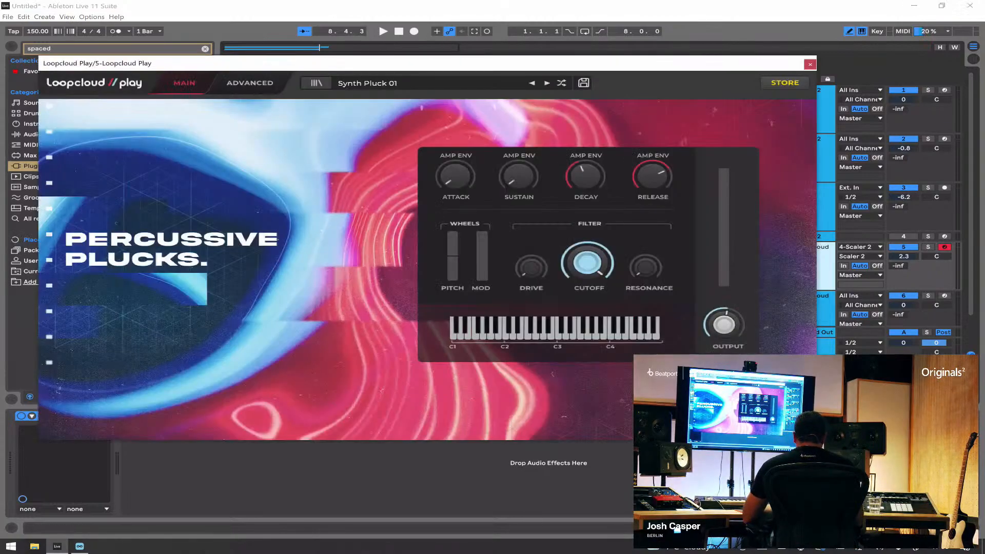
click(928, 247)
key(space)
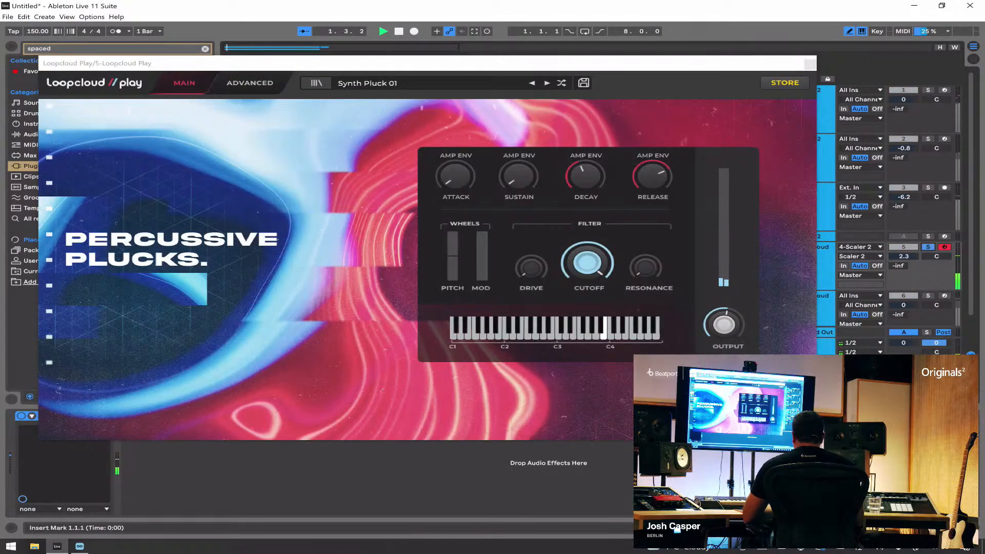
Step: Switch off the built-in reverb of the Synth Pluck 01 preset, listen to the dry sound, and close the instrument window
click(250, 82)
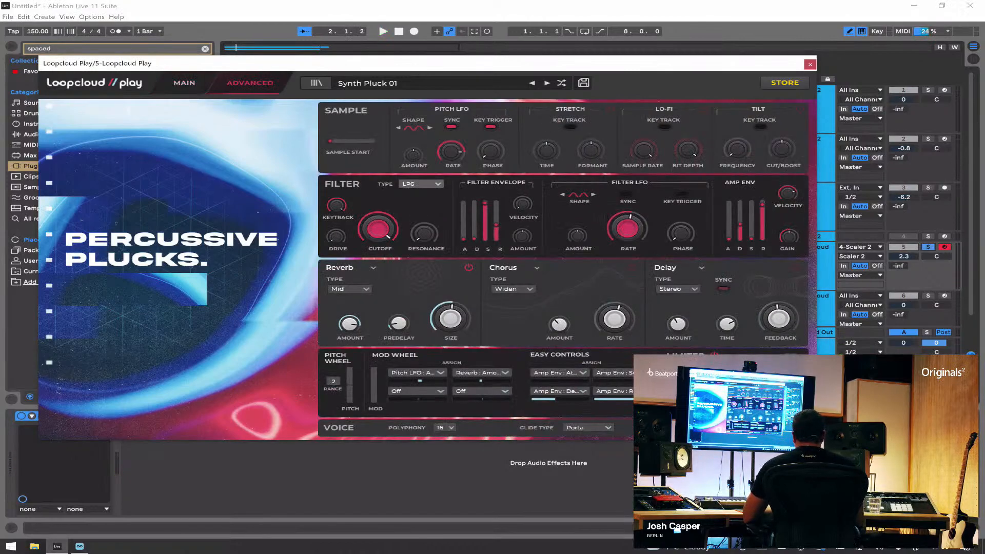
click(469, 267)
key(space)
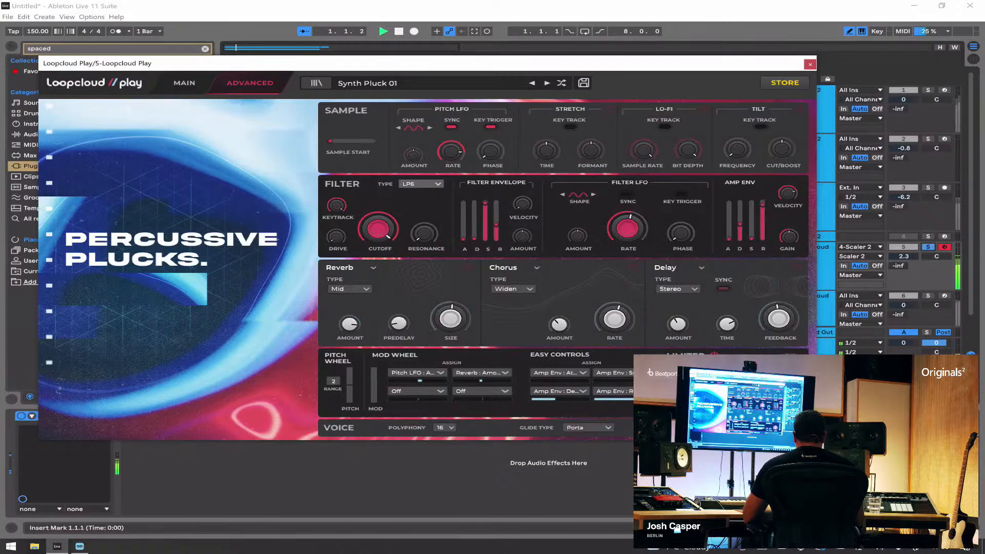
key(space)
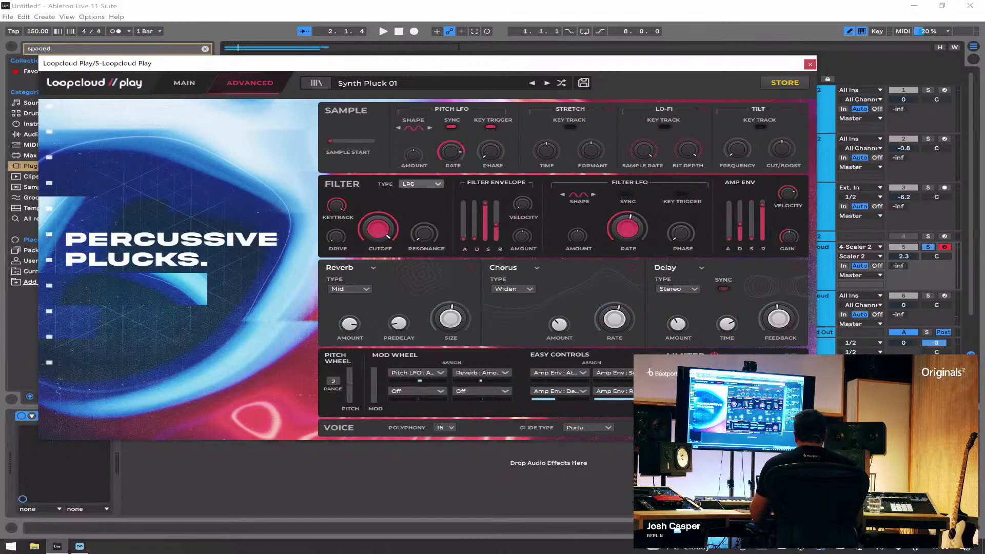
click(811, 64)
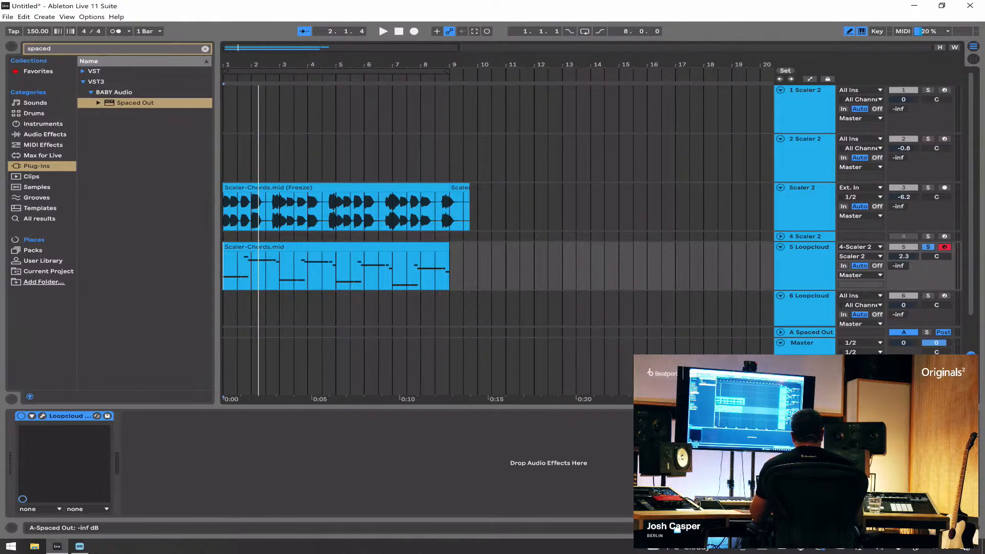
Step: Raise the 5 Loopcloud track's send to the Spaced Out return and listen to the soloed result
click(811, 332)
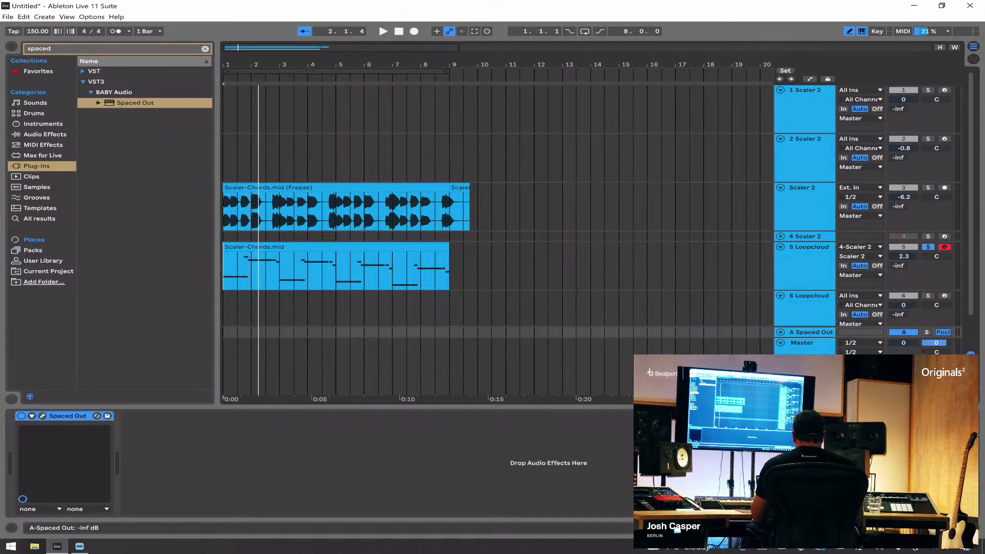
key(space)
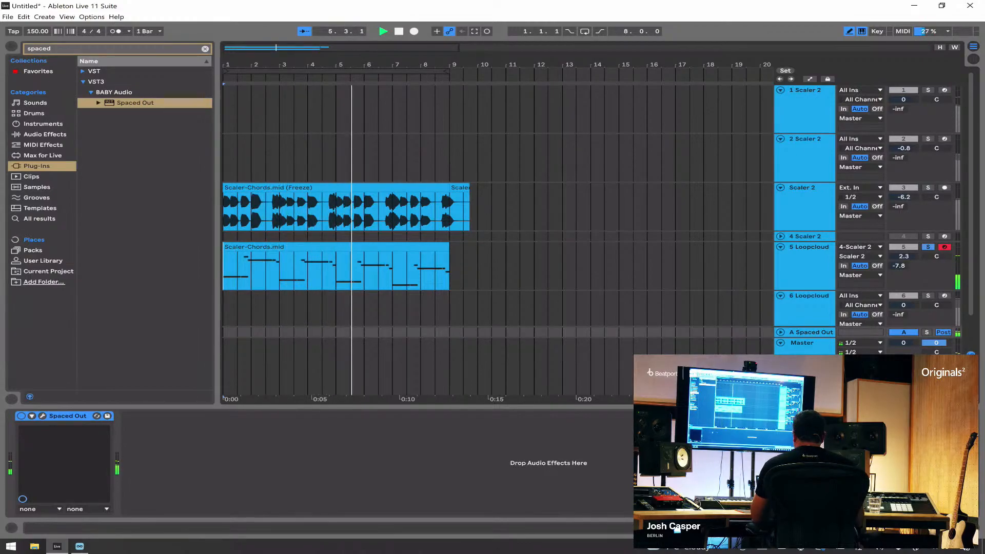
key(space)
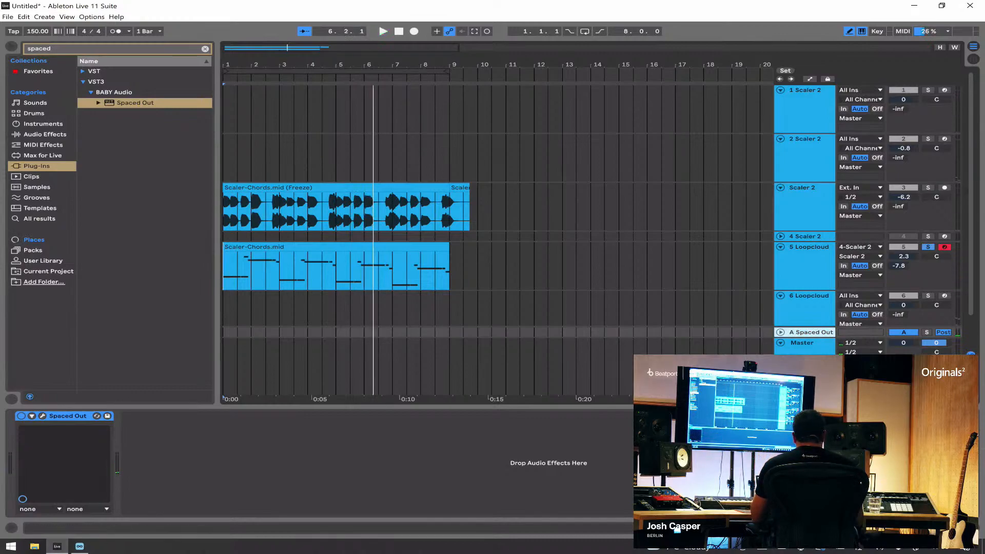
Step: Solo the 2 Scaler 2 track and raise its send to the Spaced Out return while it plays
click(928, 140)
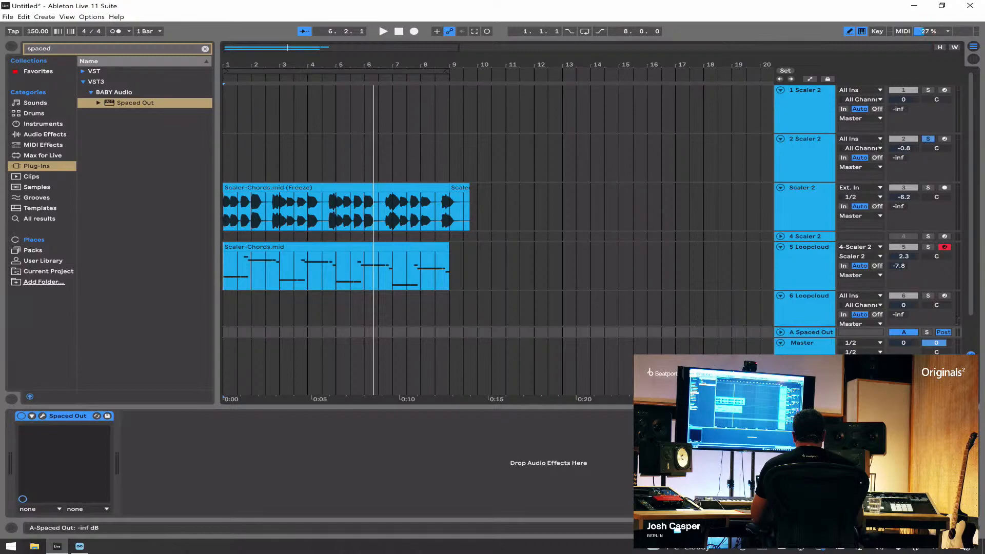
key(space)
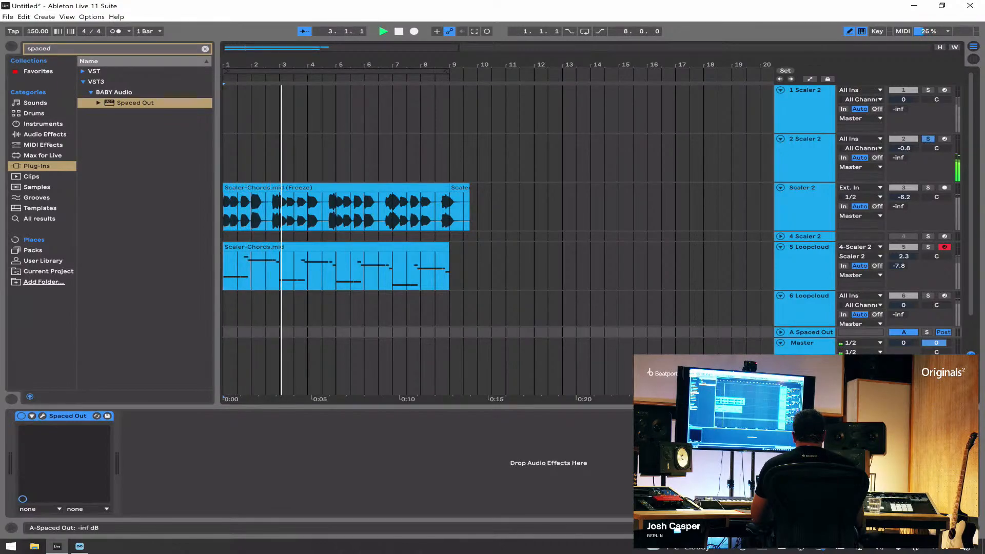
drag(899, 158, 899, 138)
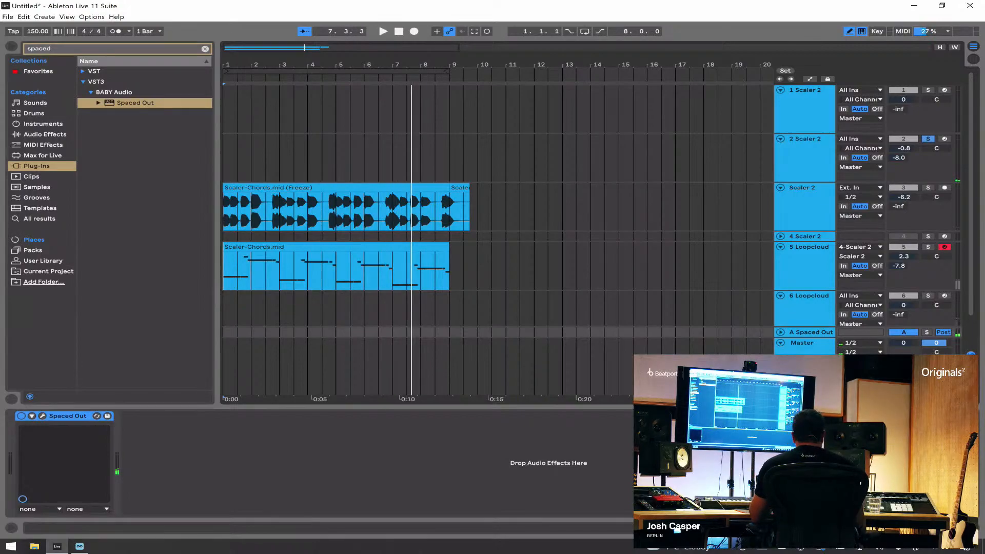
Step: Reopen the Spaced Out window, move it up so all controls are reachable, and play 5 Loopcloud soloed
click(811, 332)
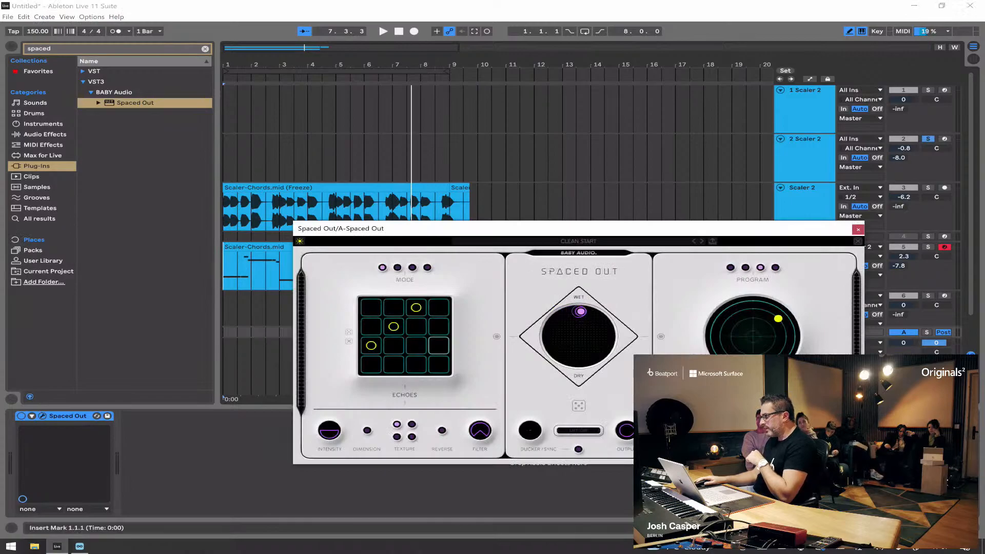
drag(664, 234, 608, 168)
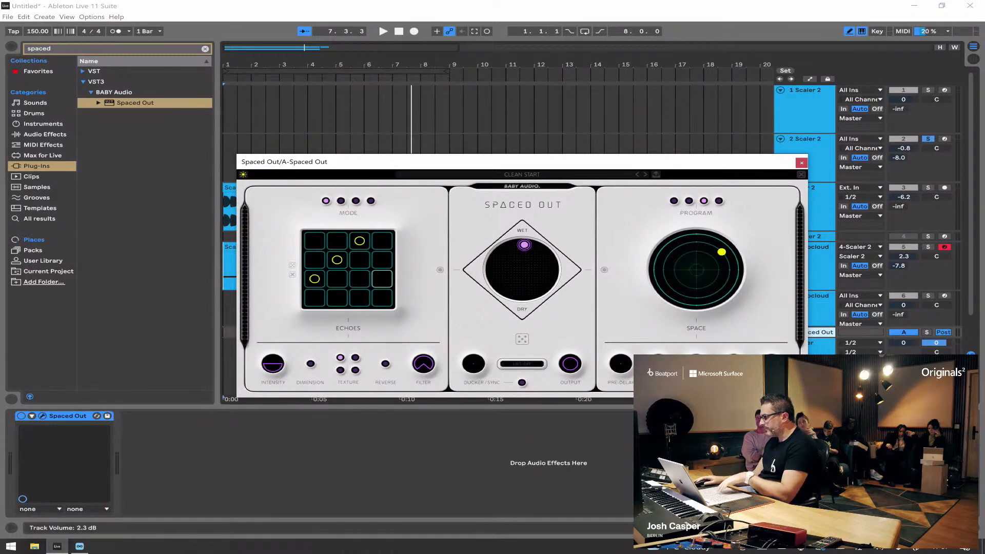
key(space)
click(928, 139)
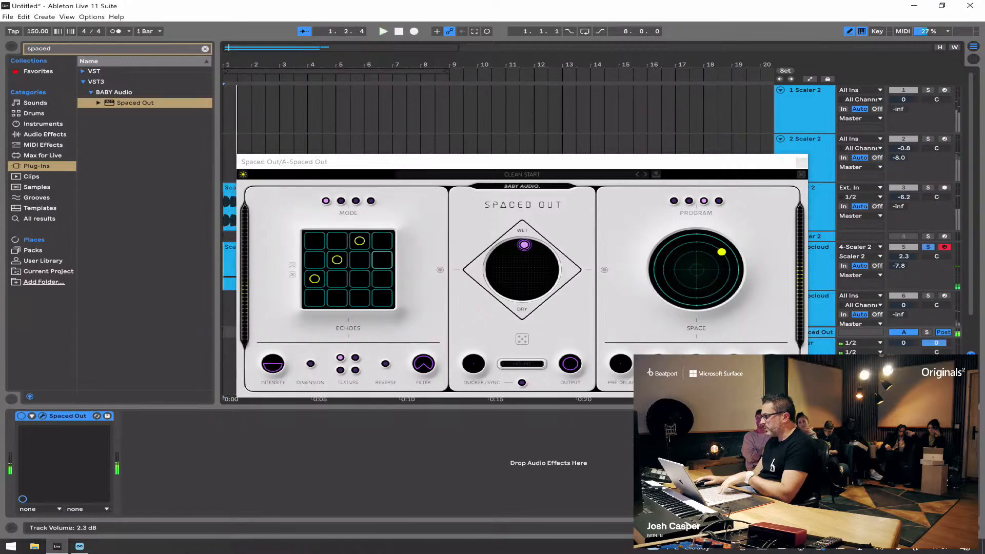
click(928, 248)
key(space)
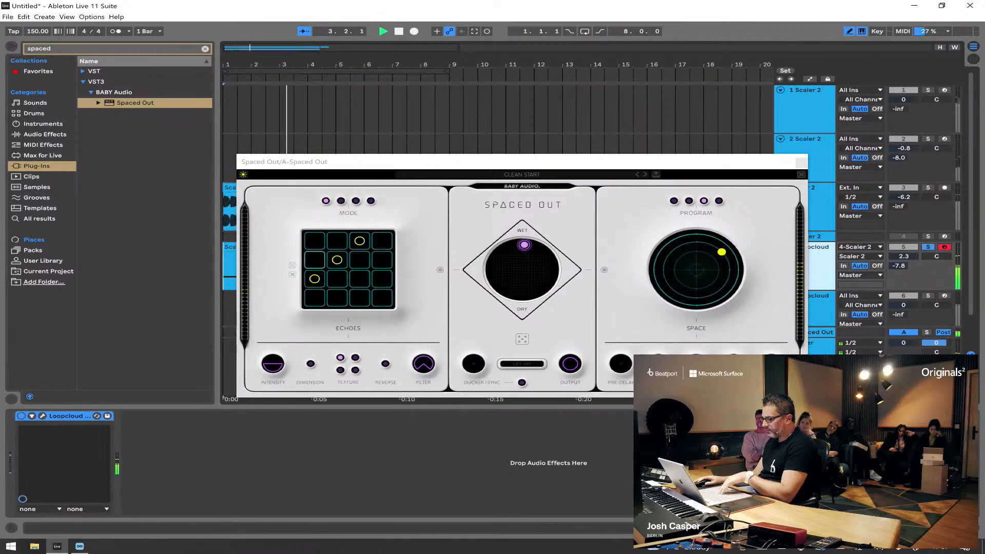
Step: Try the second echo texture and shift Spaced Out's wet mix first towards echoes, then towards space
click(355, 358)
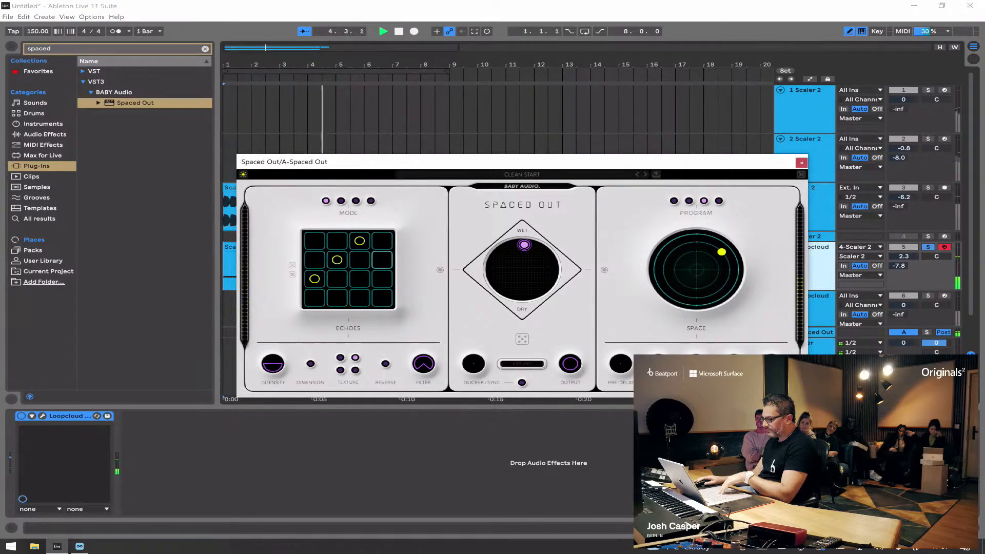
drag(524, 244, 502, 252)
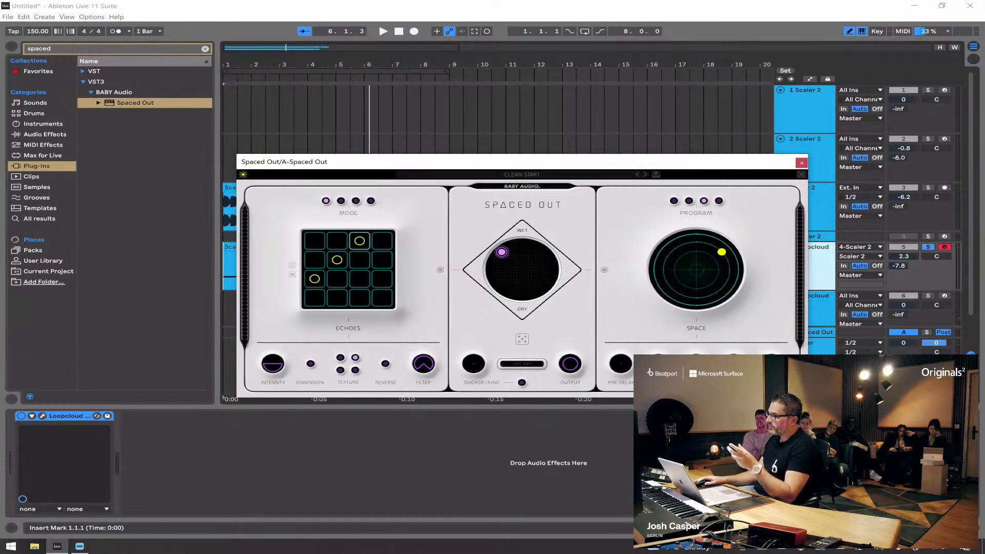
drag(502, 252, 543, 252)
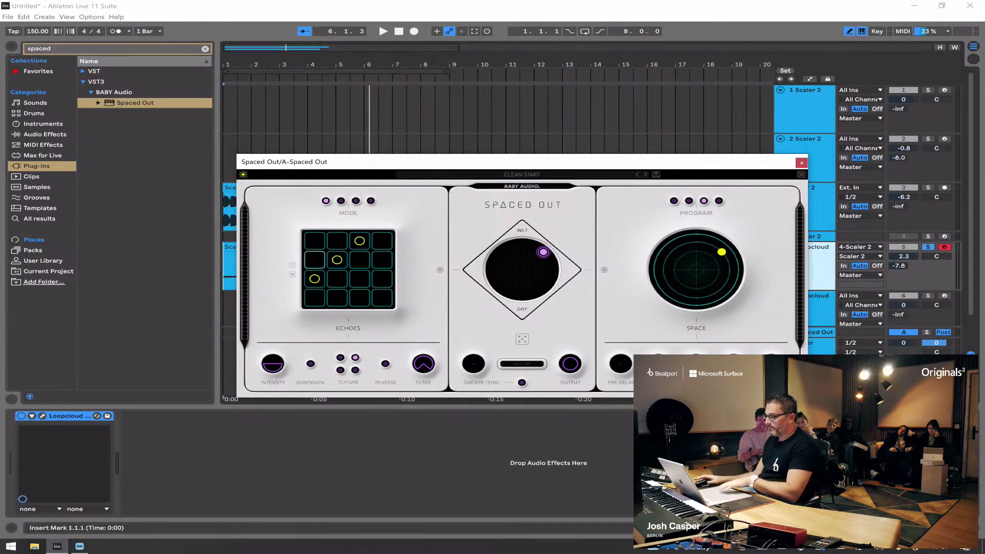
Step: Try moving the second-row echo to the third column, adding a fourth-row echo, and switching between echo textures
key(space)
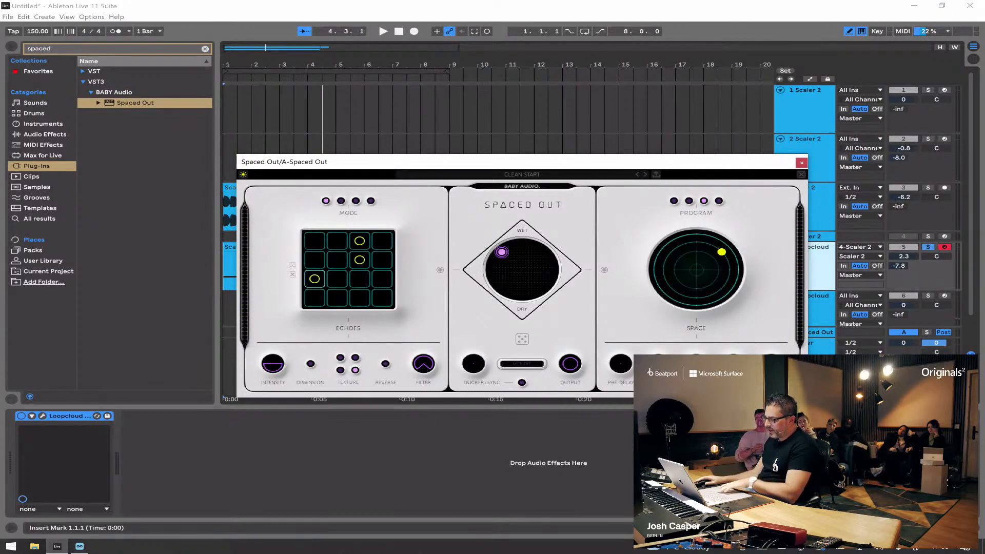
key(space)
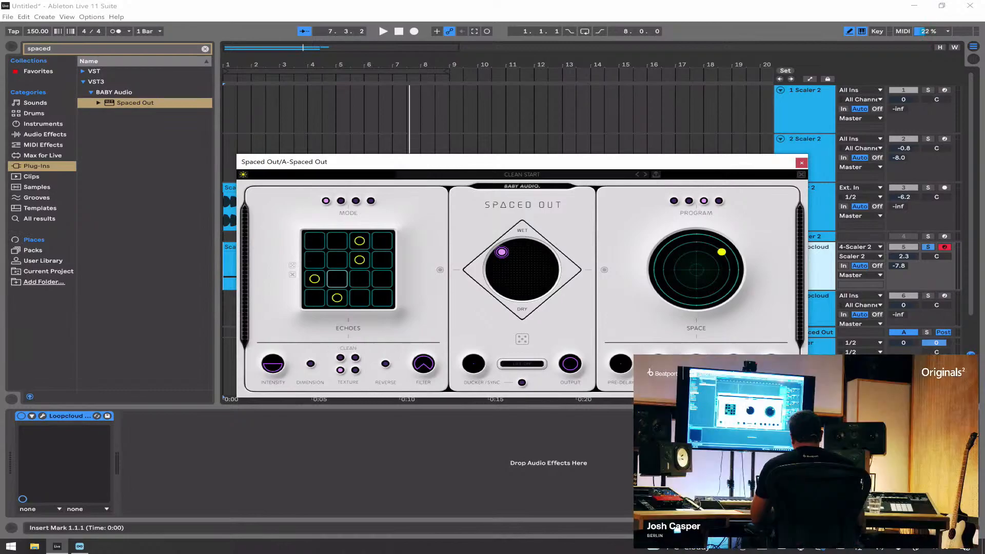
key(space)
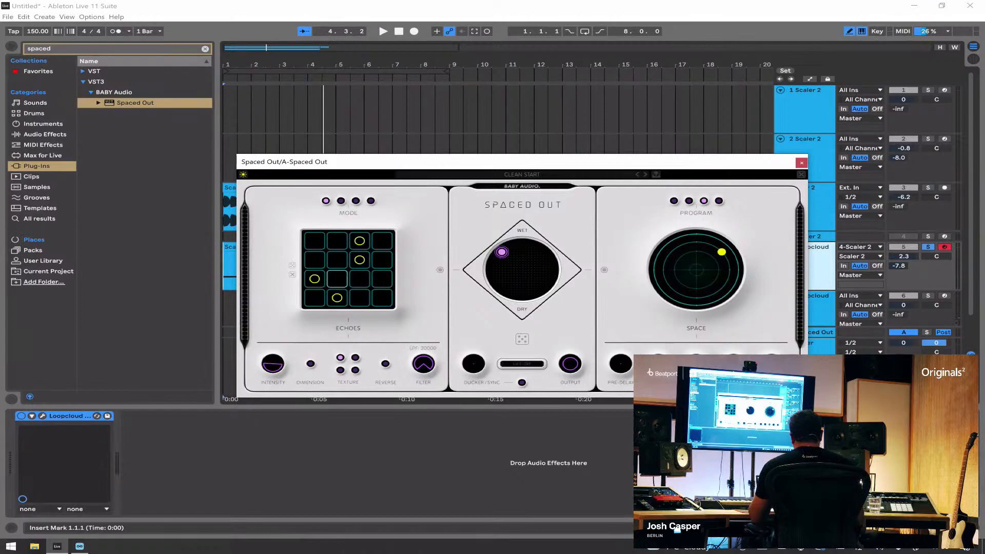
Step: Shape the three-echo pattern by lowering the feedback to 16 and adjusting the echo filter during playback
key(space)
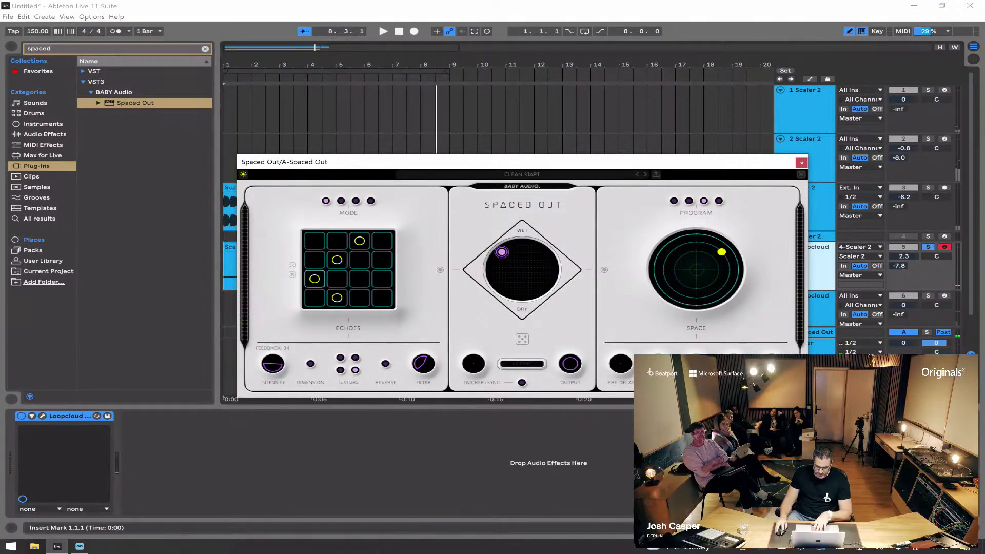
key(space)
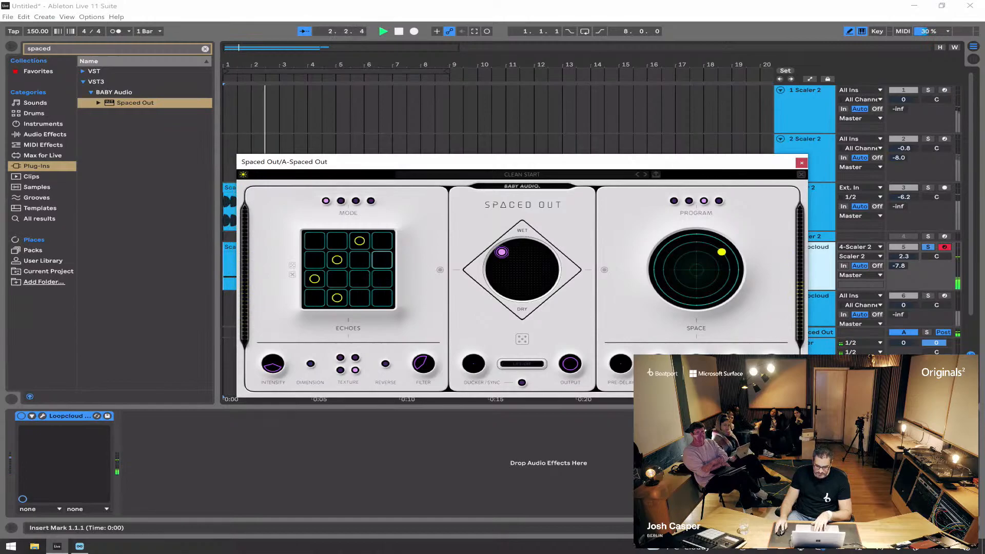
key(space)
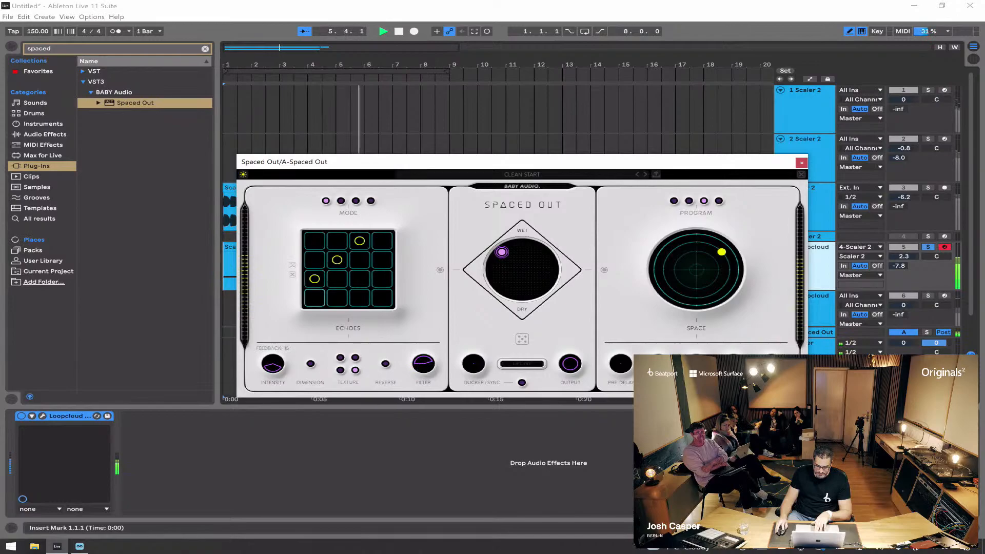
Step: Shift Spaced Out's wet mix towards space and move the reverb's length and lush point to the circle's outer edge
drag(502, 251, 545, 254)
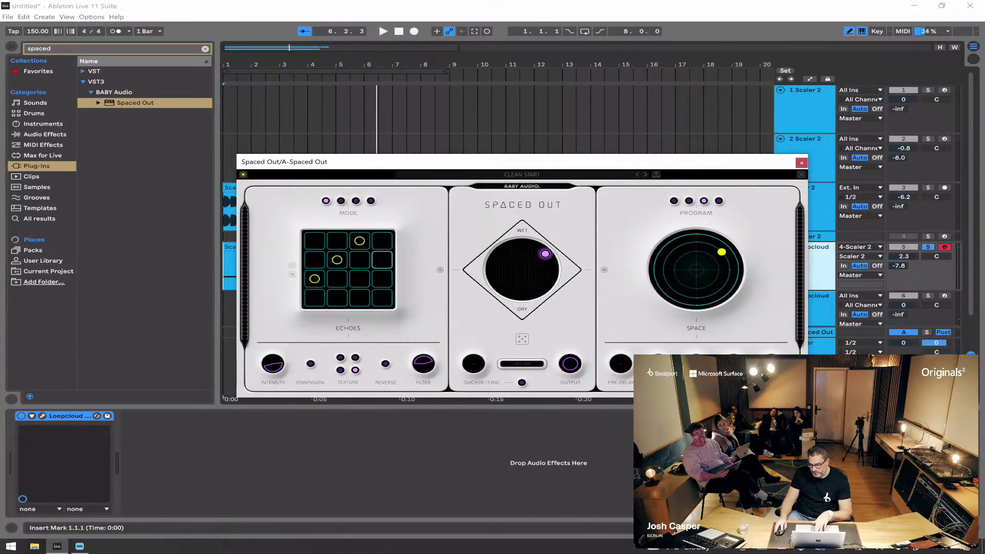
key(space)
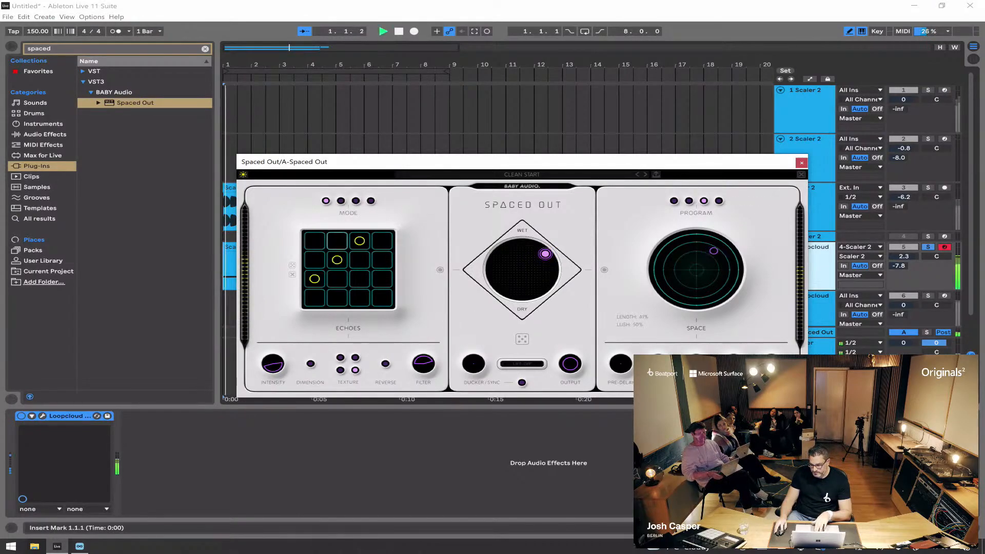
mouse_move(732, 248)
mouse_down()
mouse_move(739, 272)
mouse_move(726, 296)
mouse_move(696, 306)
mouse_move(655, 287)
mouse_move(649, 272)
mouse_move(665, 242)
mouse_move(697, 232)
mouse_move(727, 243)
mouse_up()
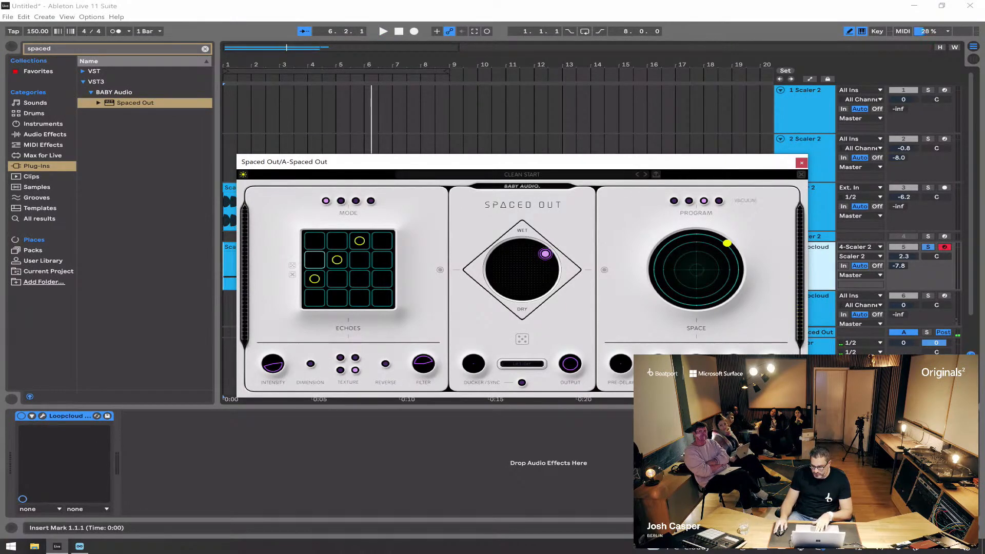
Step: Compare the Medium Space and Outer Space reverb programs on the soloed pluck, ending on Outer Space
key(space)
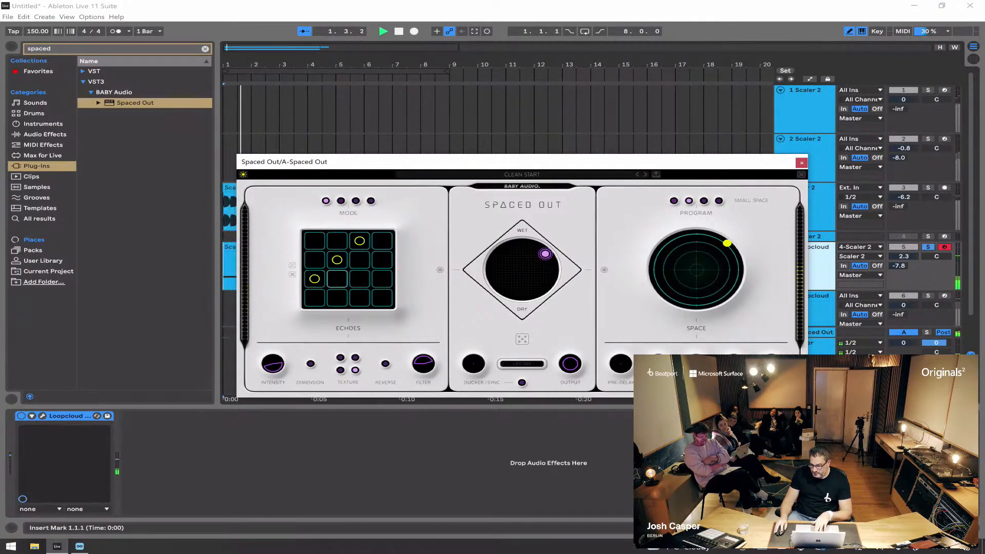
key(space)
click(704, 200)
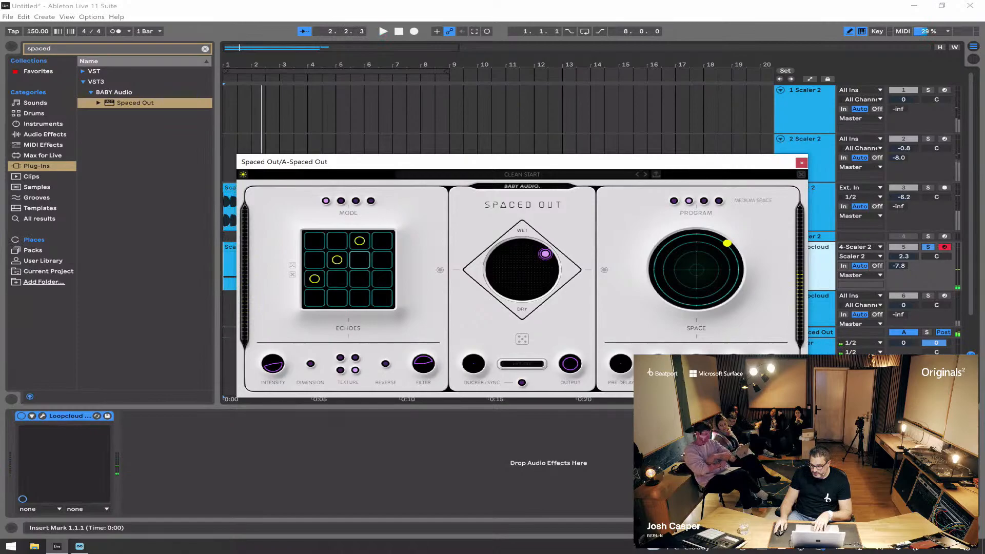
key(space)
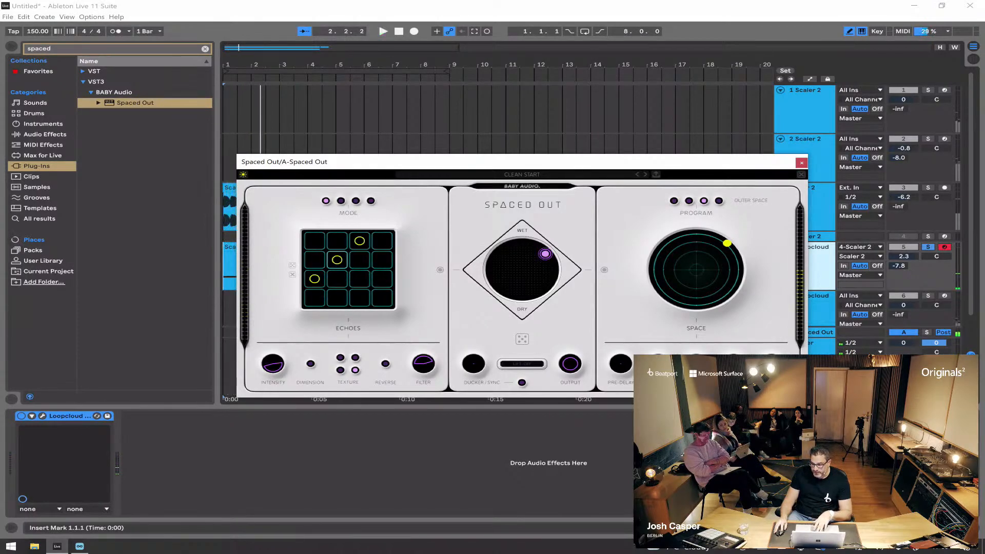
Step: Try the reverb's space point from the circle's centre to near its outer edge and loop the eight bars during playback
key(space)
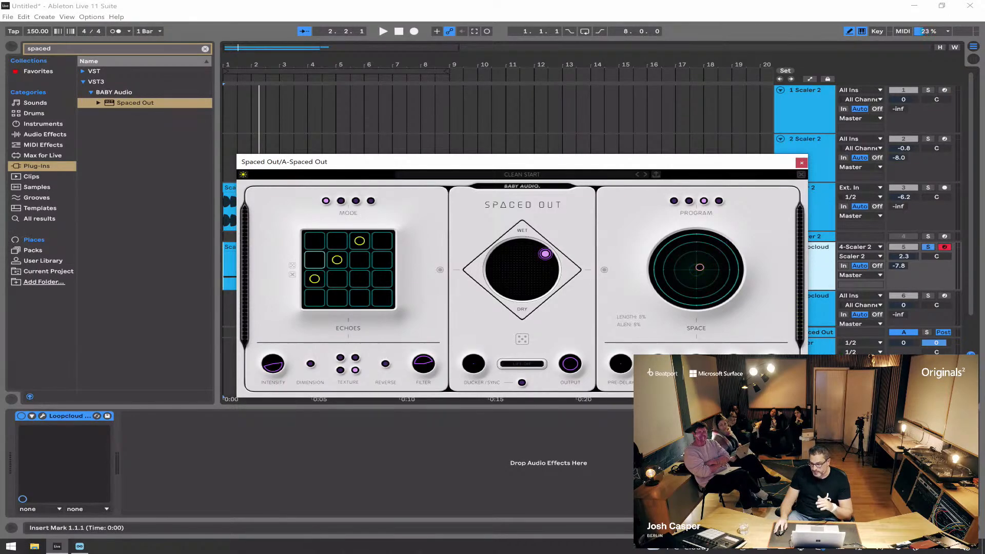
drag(700, 267, 705, 294)
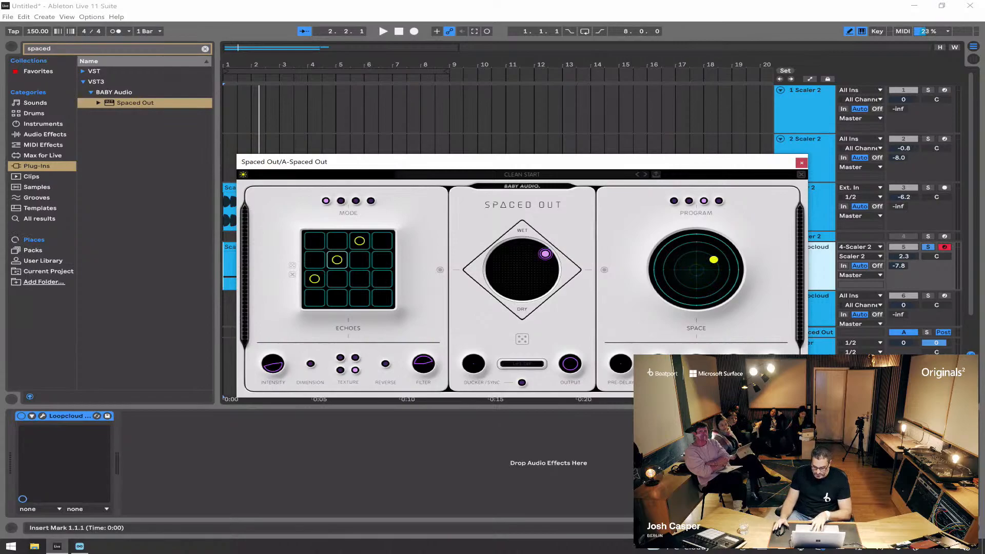
key(space)
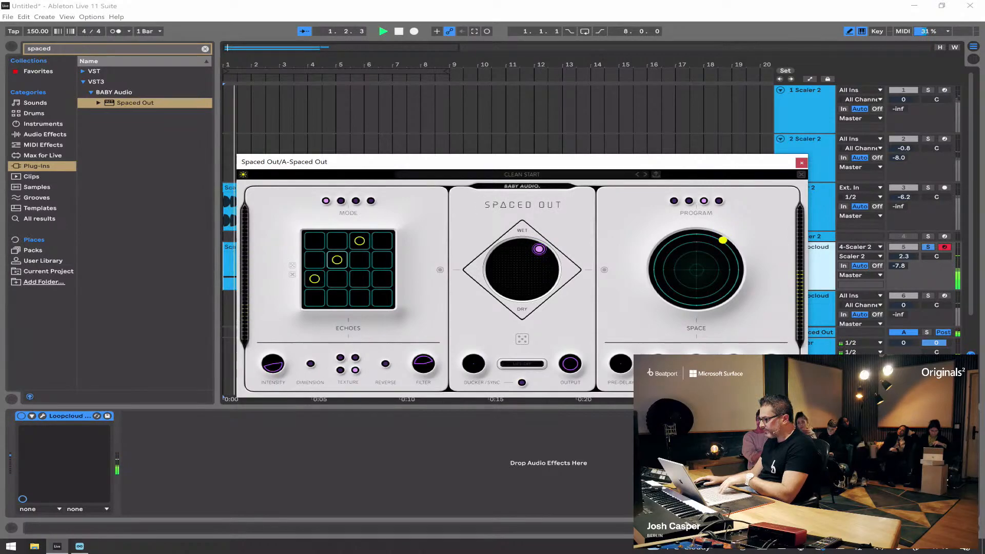
click(585, 32)
drag(723, 240, 723, 248)
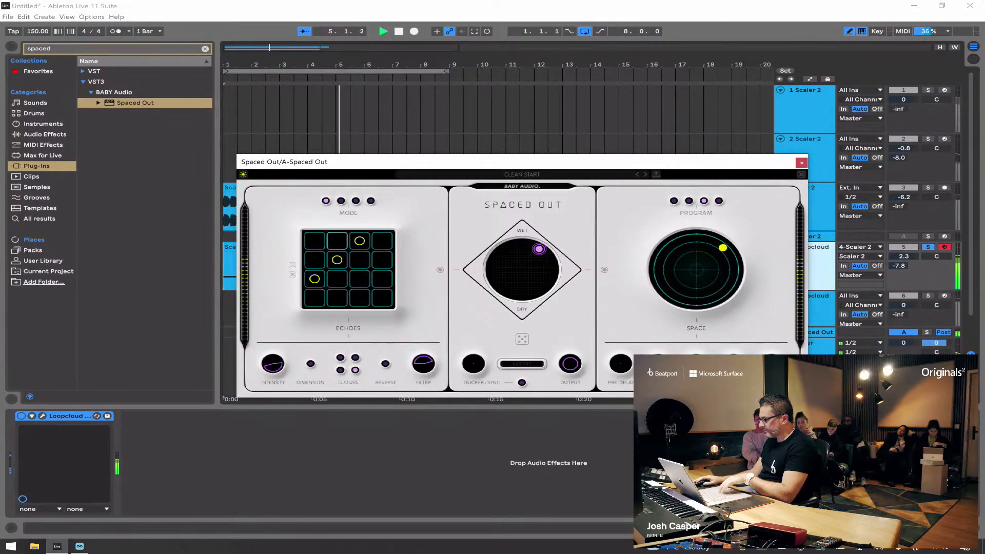
Step: Unsolo the pluck, set its Spaced Out send to -4.7, and nudge the reverb's space point back to the circle's outer edge
click(927, 247)
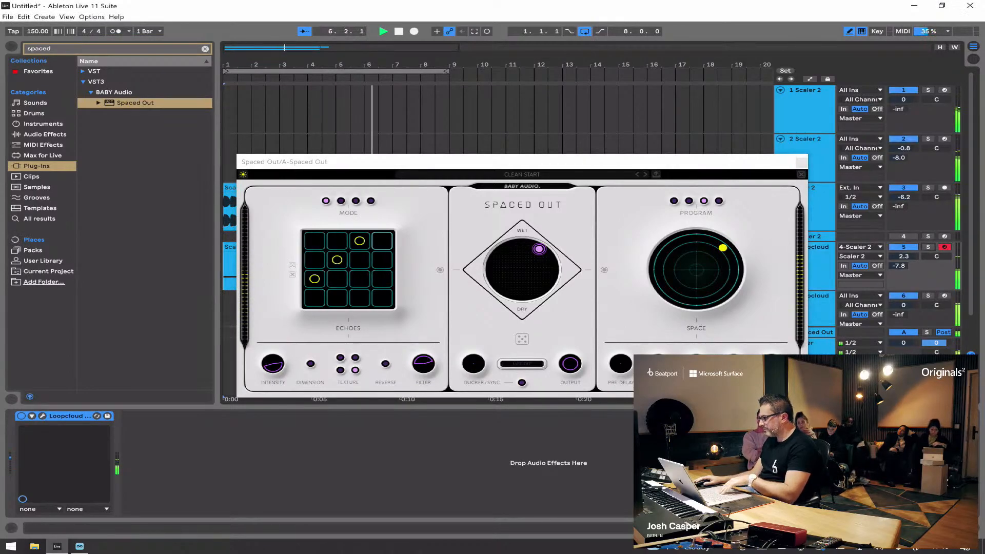
drag(900, 266, 900, 258)
click(523, 162)
drag(723, 248, 719, 242)
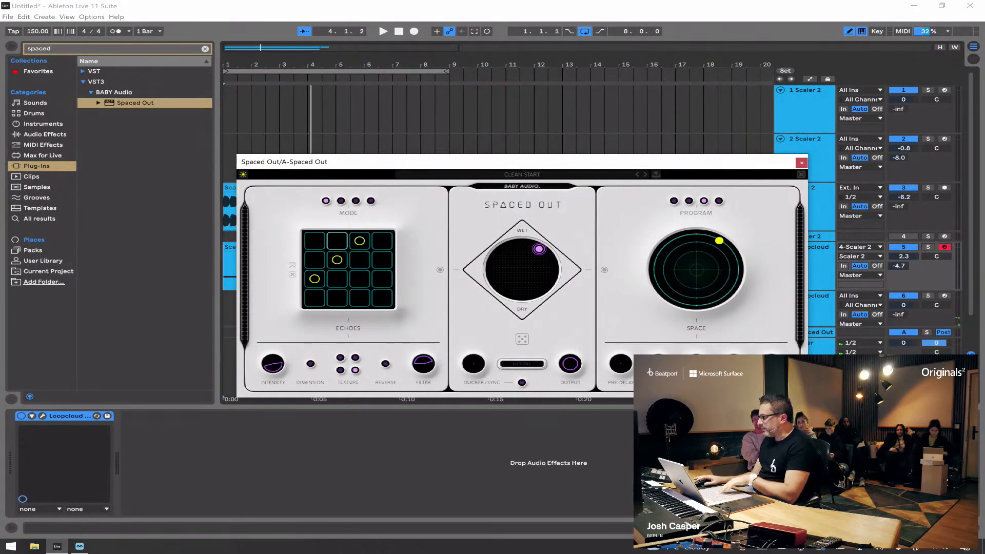
Step: Solo the pluck and try the reverb's Stardust control while auditioning the loop
click(928, 247)
key(space)
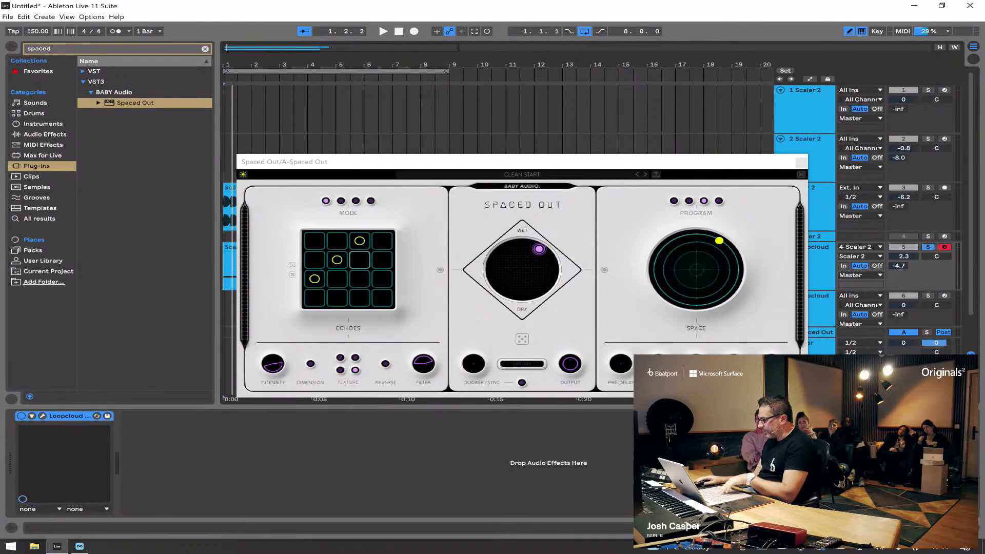
drag(658, 364, 658, 351)
key(space)
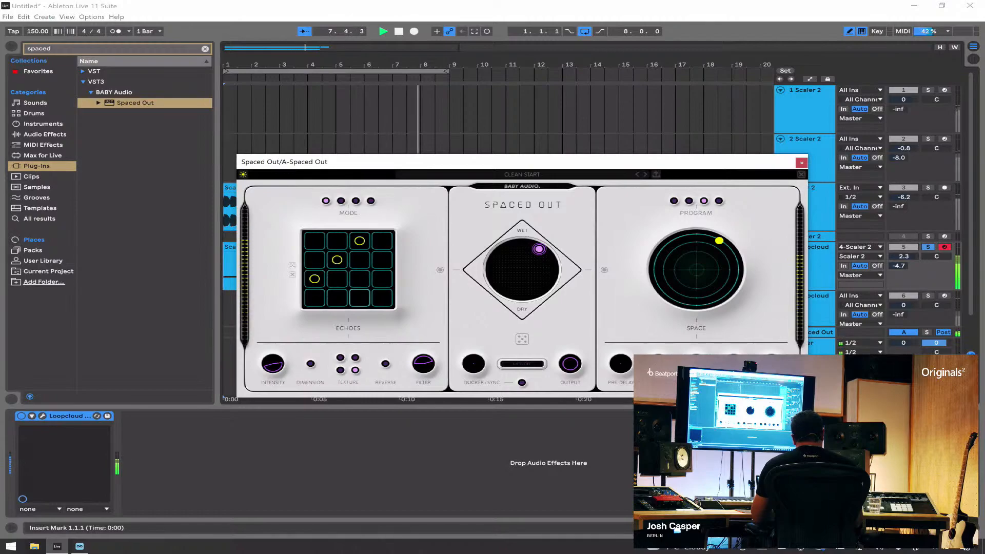
key(space)
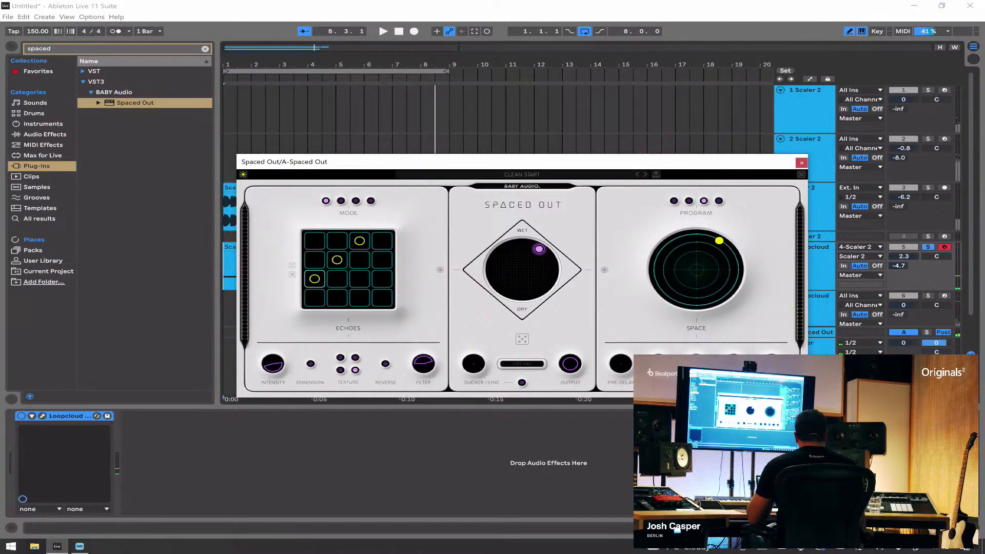
Step: Unsolo the pluck and balance the full mix from the start, setting track 2's volume to -4.0 and track 1's to 0.8
click(928, 247)
click(398, 32)
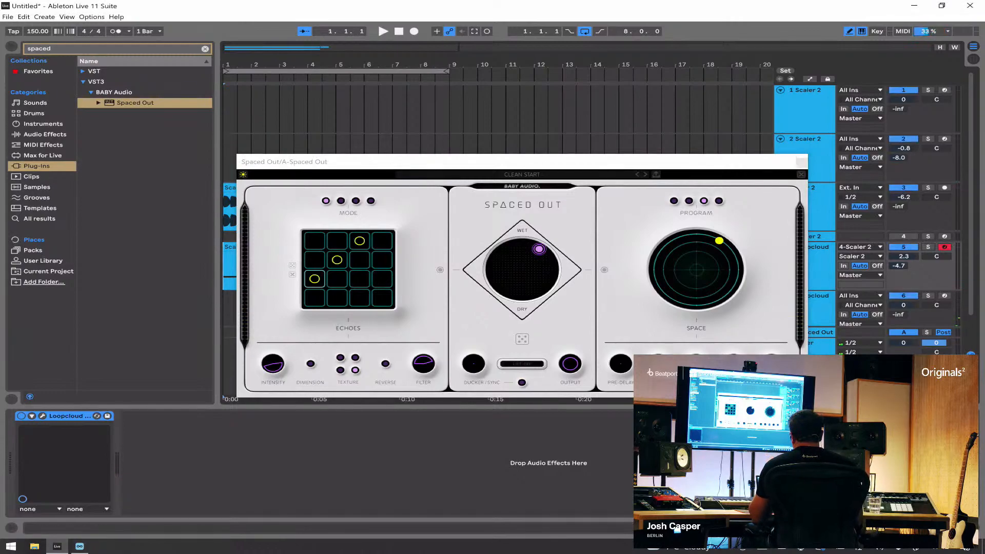
key(space)
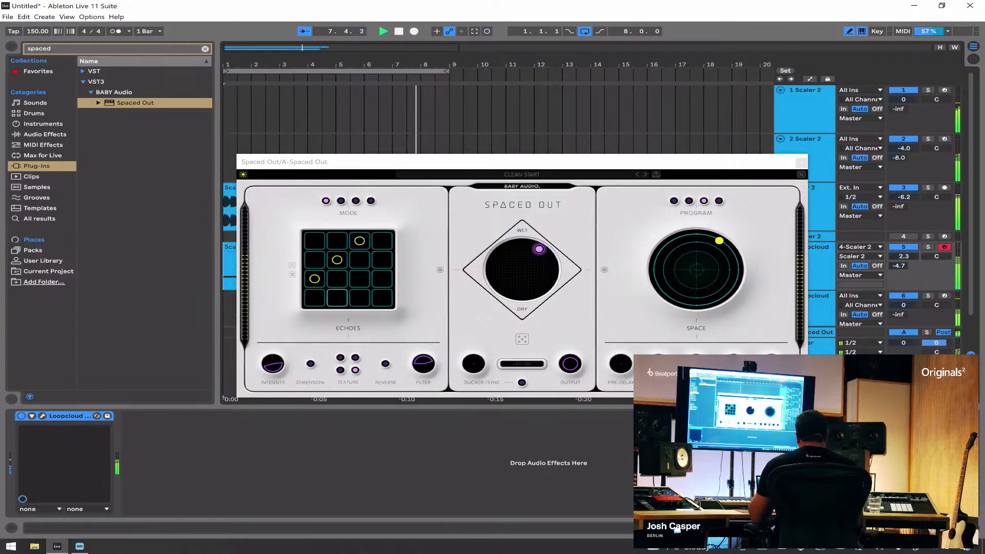
drag(904, 100, 904, 96)
Step: Move the Spaced Out window aside and close it, unfold the Master track, and stop playback
drag(722, 164, 732, 126)
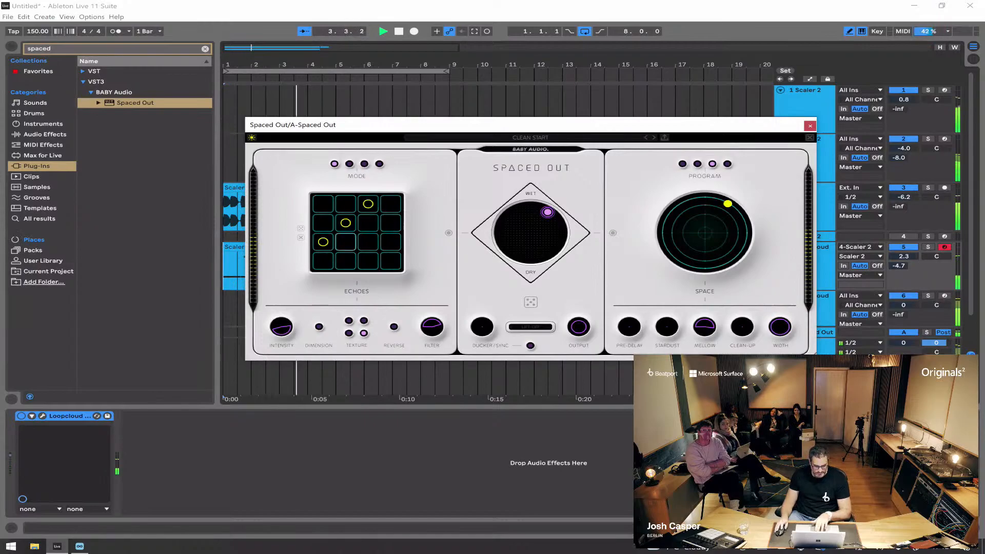
drag(510, 125, 462, 129)
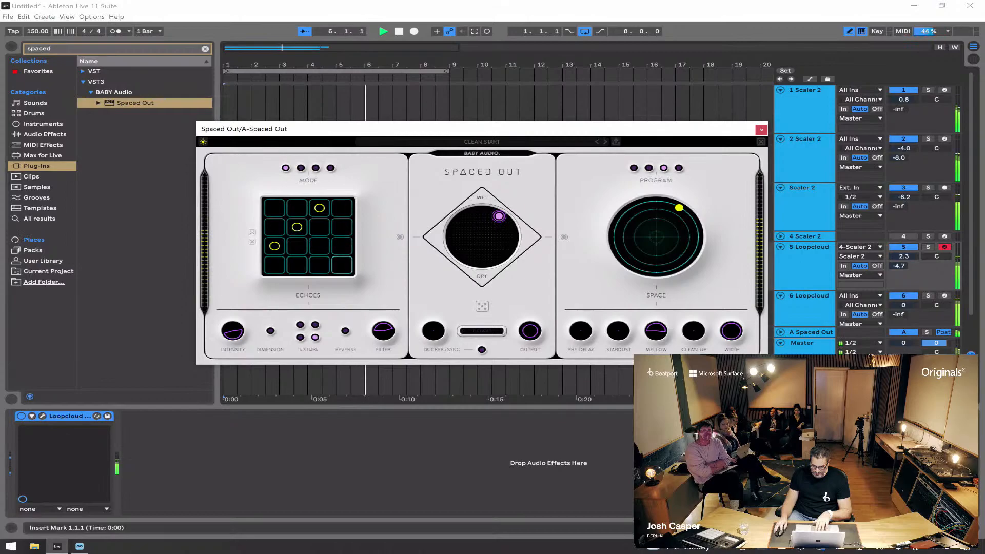
click(762, 130)
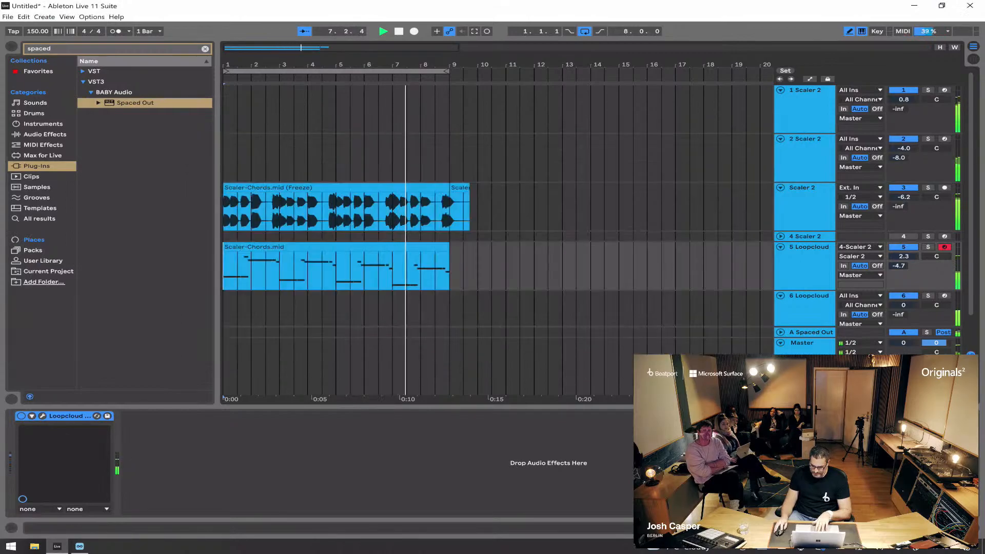
click(780, 343)
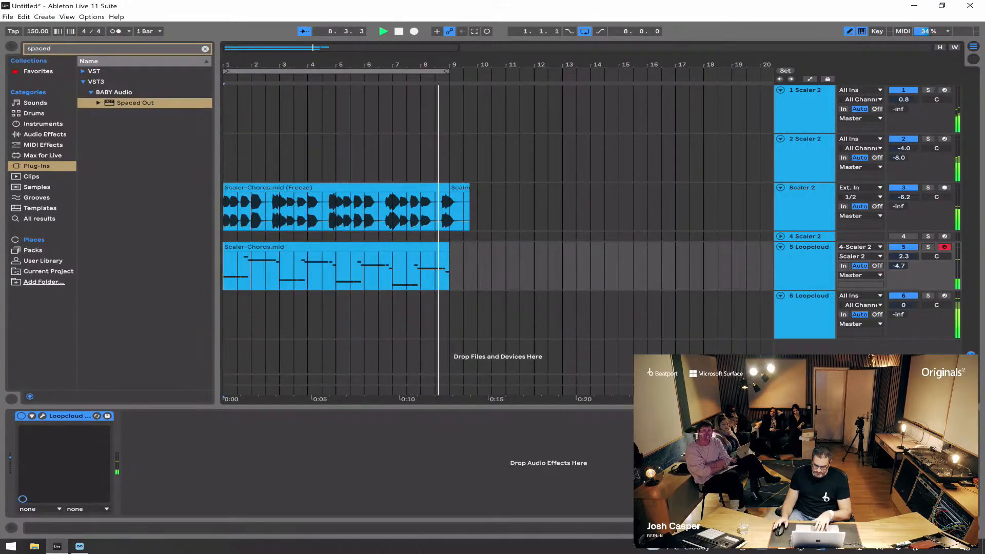
key(space)
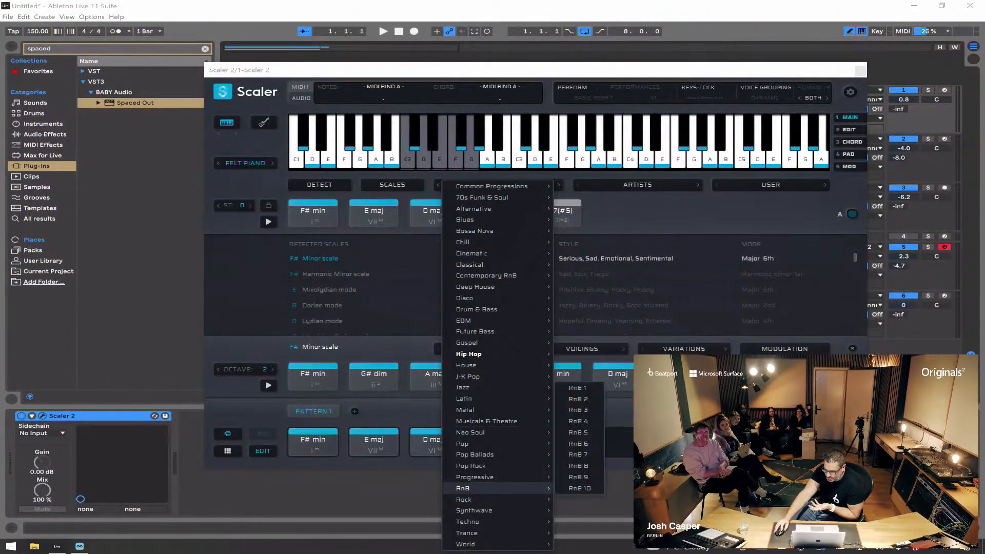
Step: Leave Scaler 2's RnB progressions and look through the artist chord sets
key(Escape)
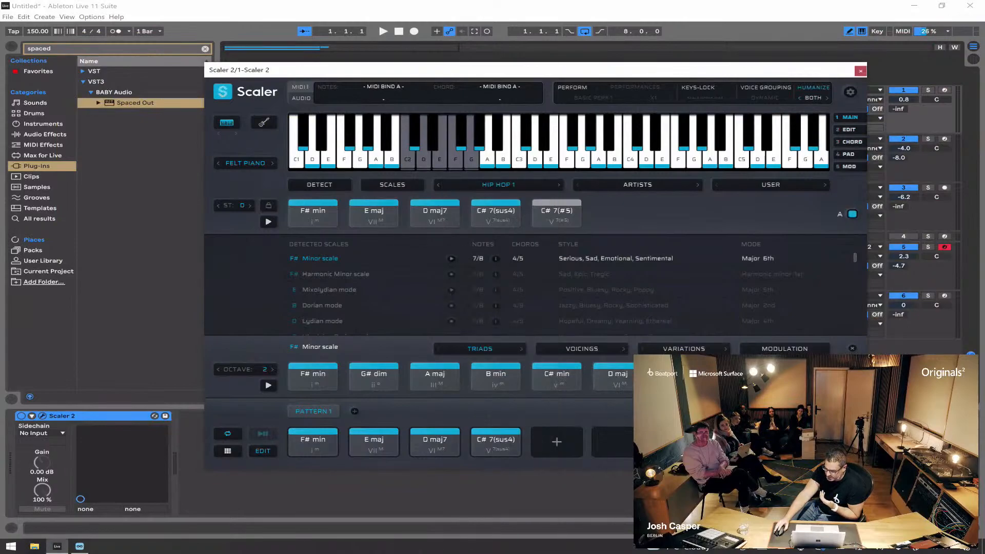
click(638, 185)
mouse_move(638, 275)
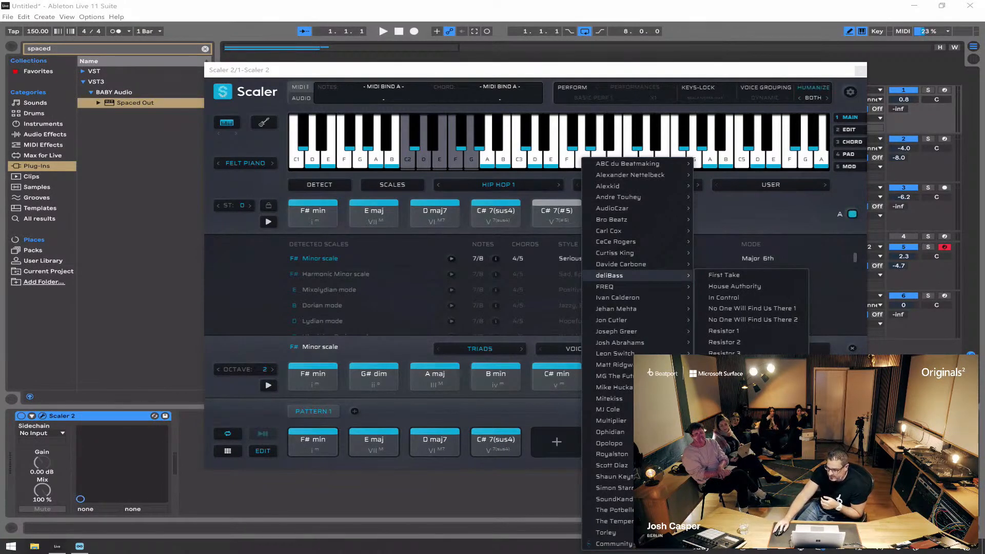
key(Escape)
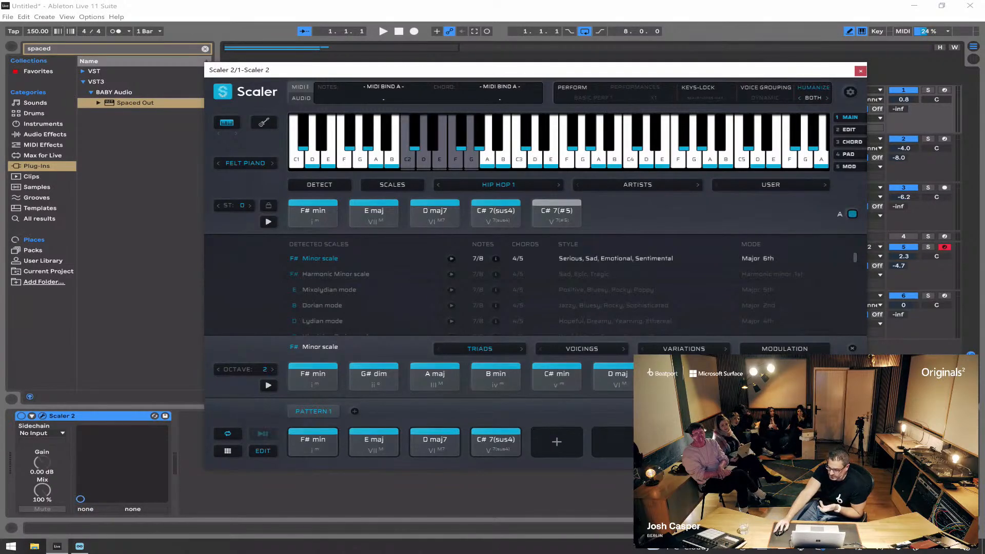
Step: Look over the tonal chord suggestions for the four-chord pattern and close them
click(801, 411)
click(557, 374)
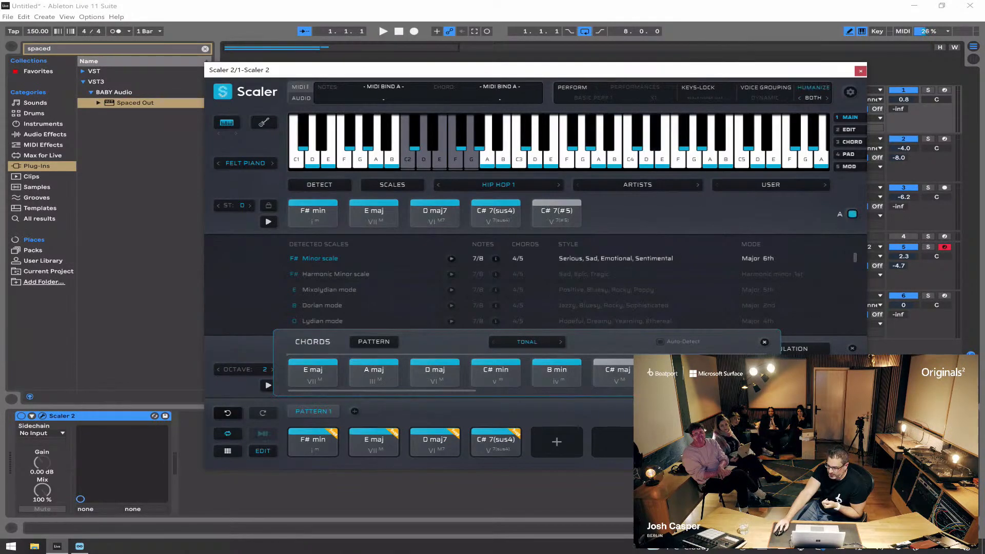
click(801, 411)
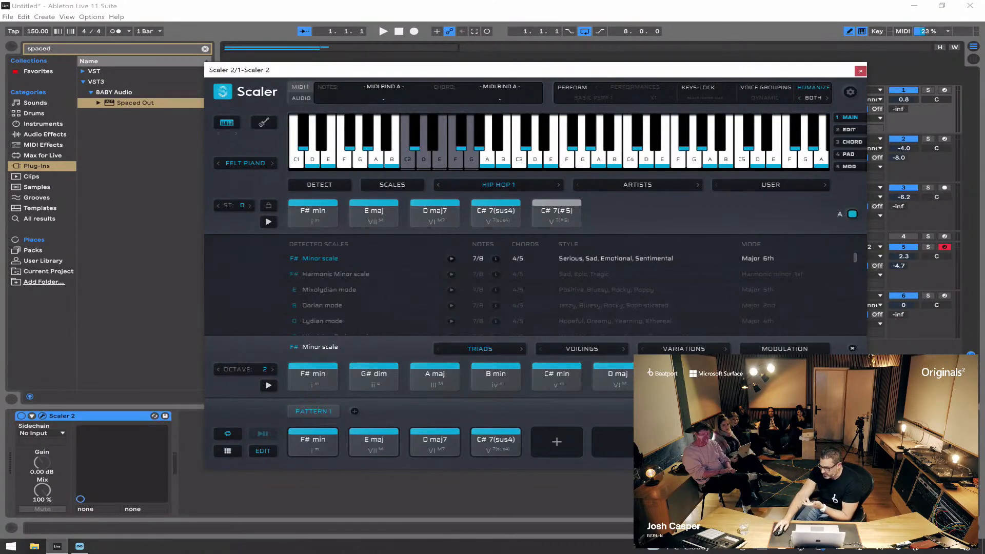
Step: View Scaler 2's modulation page, return to the main page, and look through the common progressions to I-VII-I Lifting
click(849, 167)
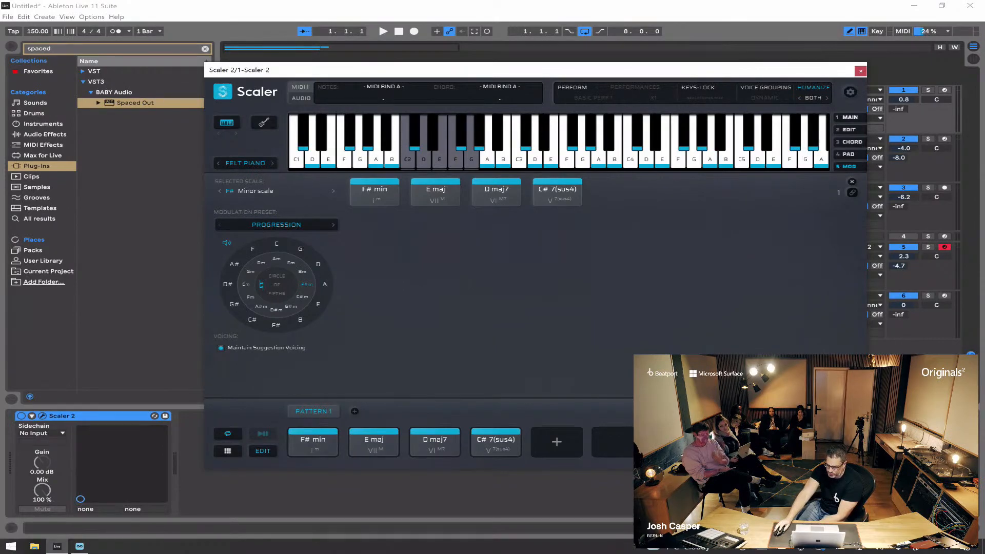
click(851, 118)
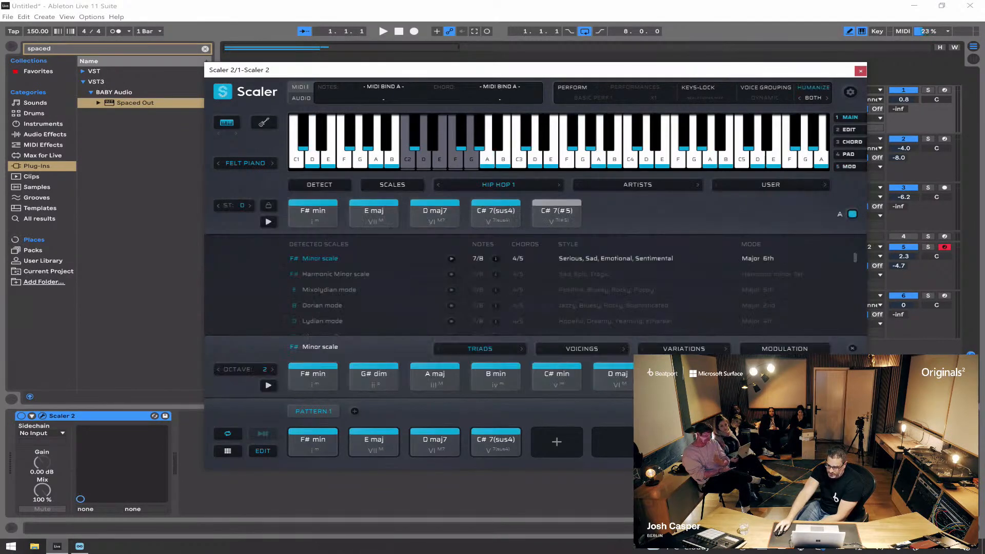
click(499, 184)
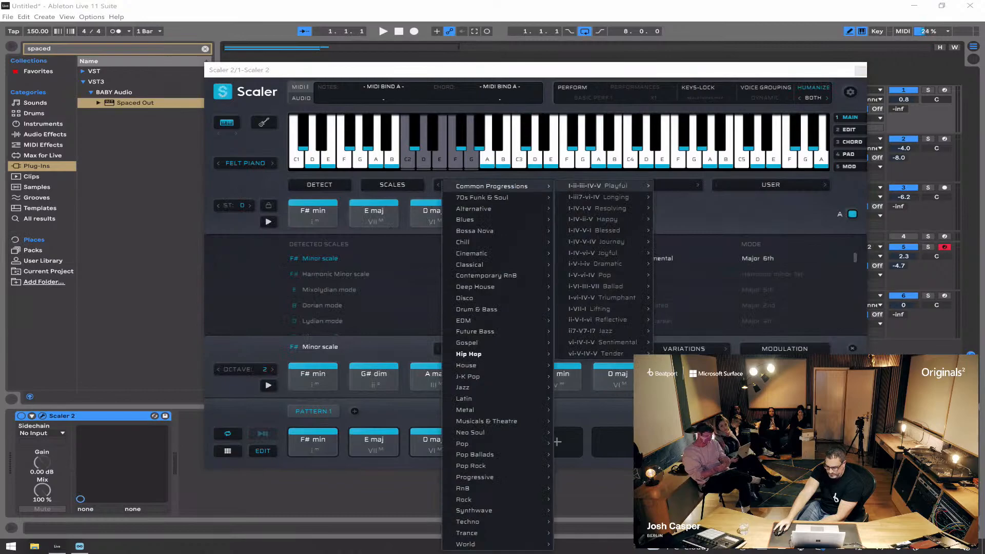
mouse_move(600, 309)
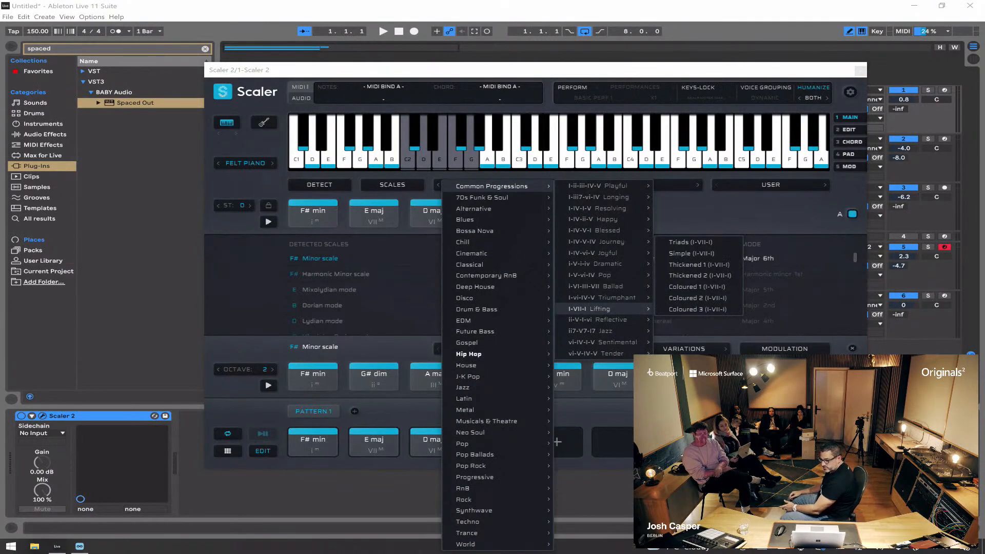